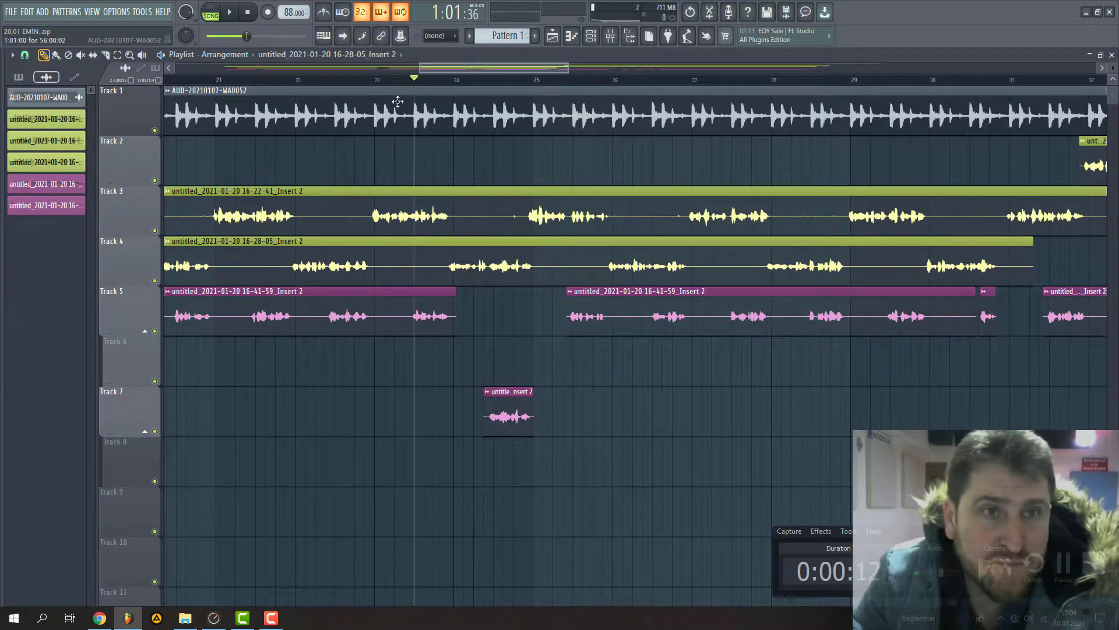
Show the whole arrangement in the playlist, place the playback position at bar 5, and display the mixer with Insert 1 selected.
drag(419, 69, 349, 71)
drag(246, 79, 239, 83)
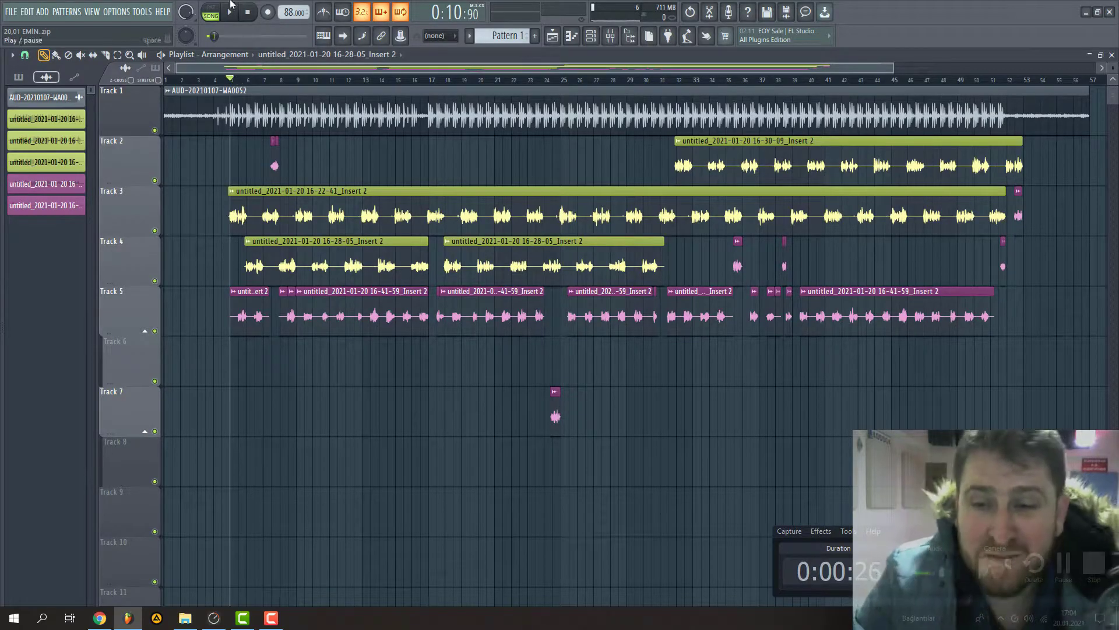
click(610, 36)
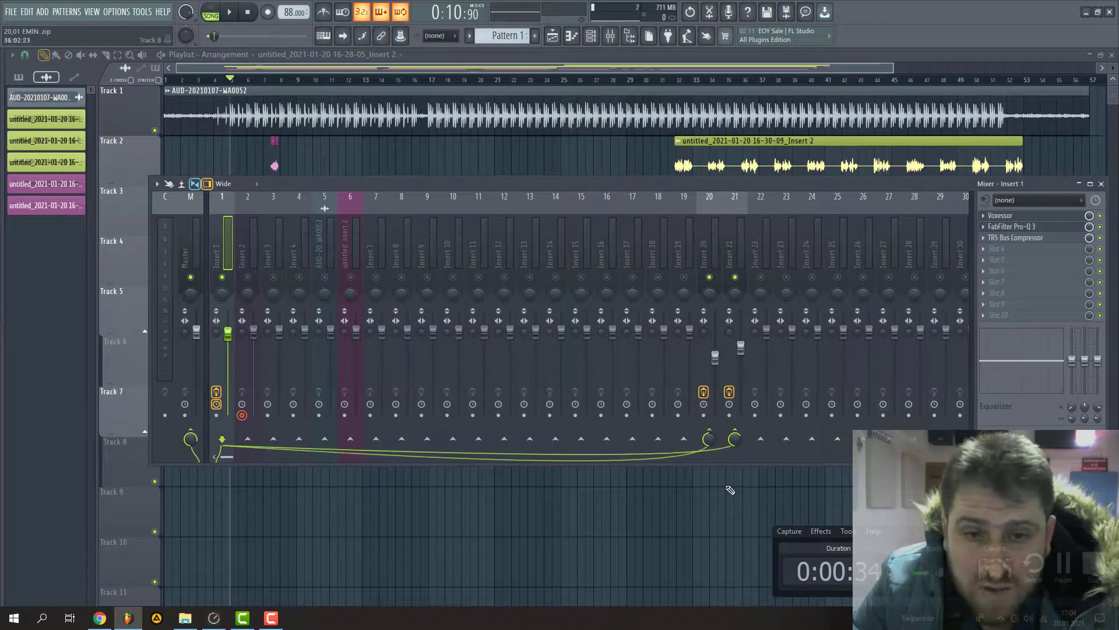
click(732, 232)
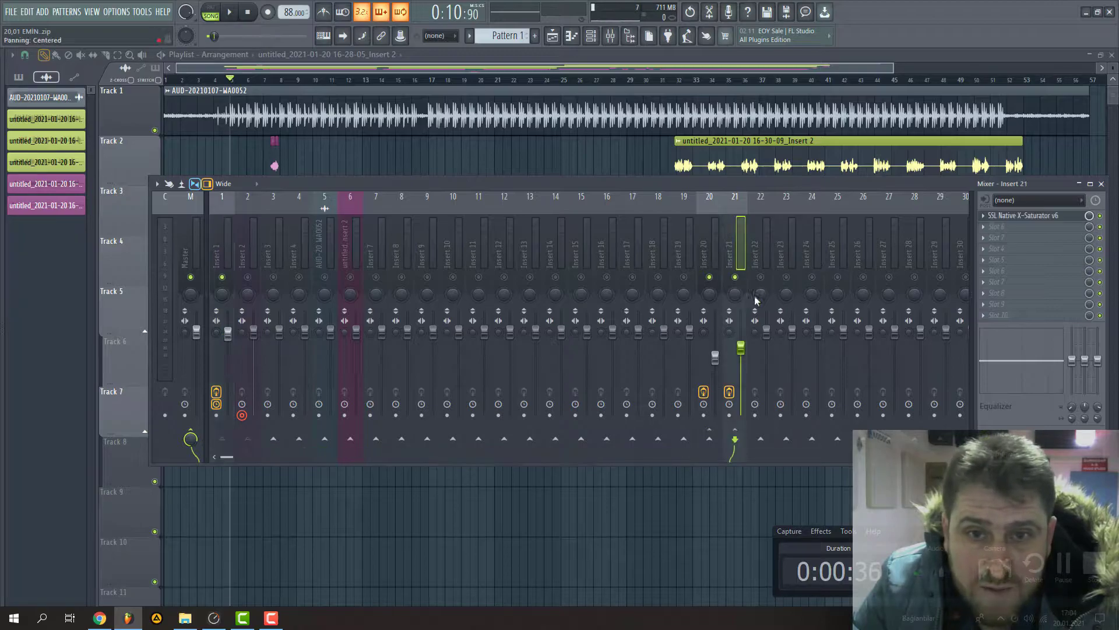
click(211, 251)
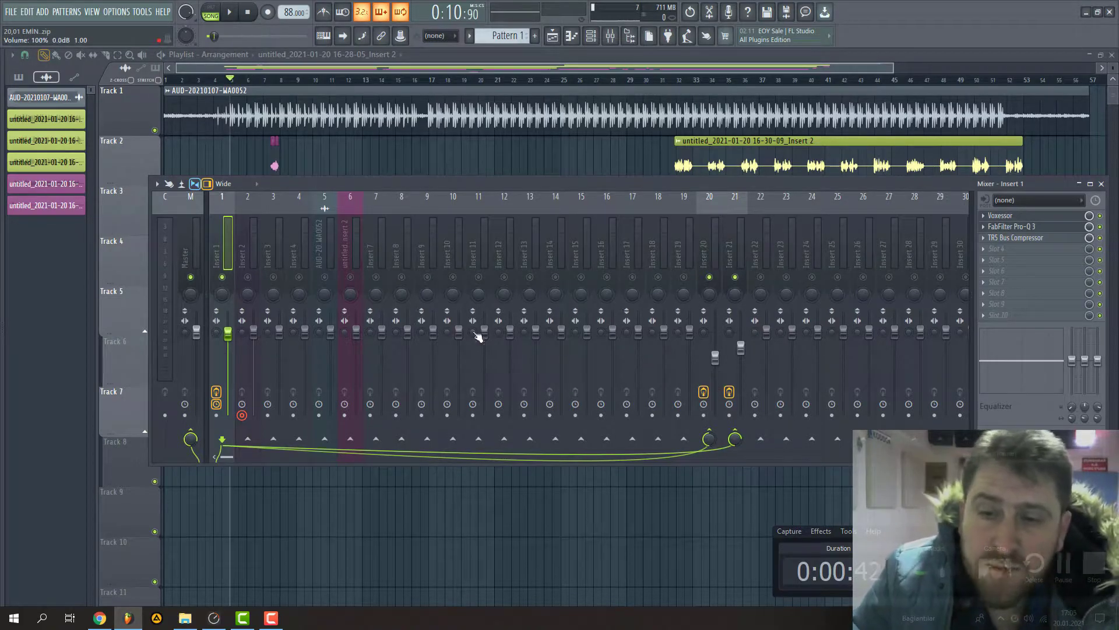
Play a short passage of the song, then lower the AN 1/2 hardware output to about -23.2 dB in RME TotalMix FX.
click(230, 14)
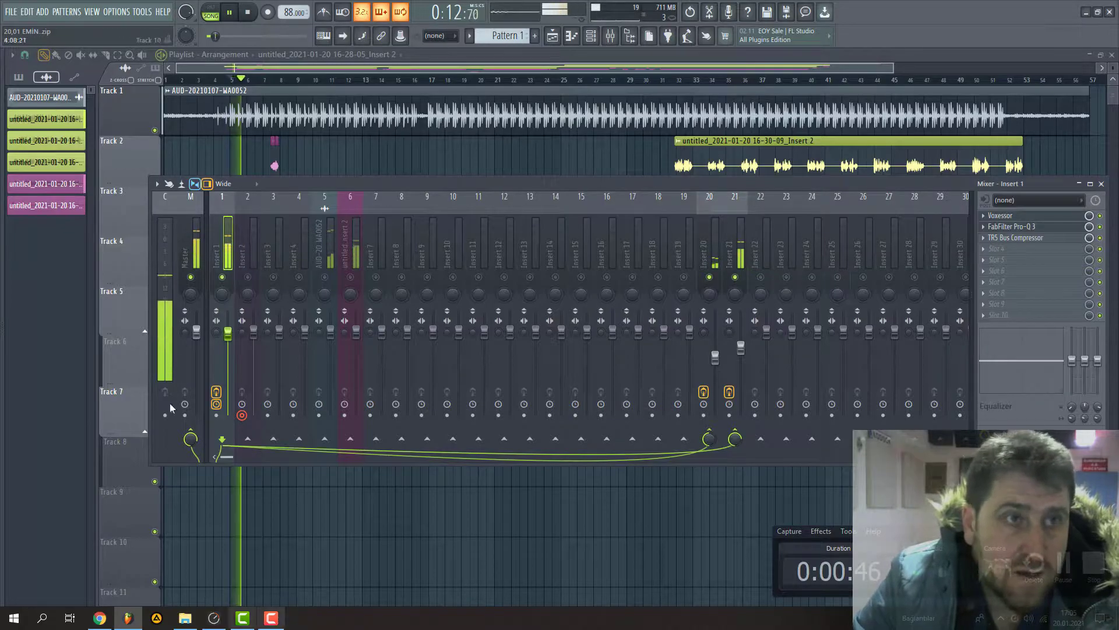
key(space)
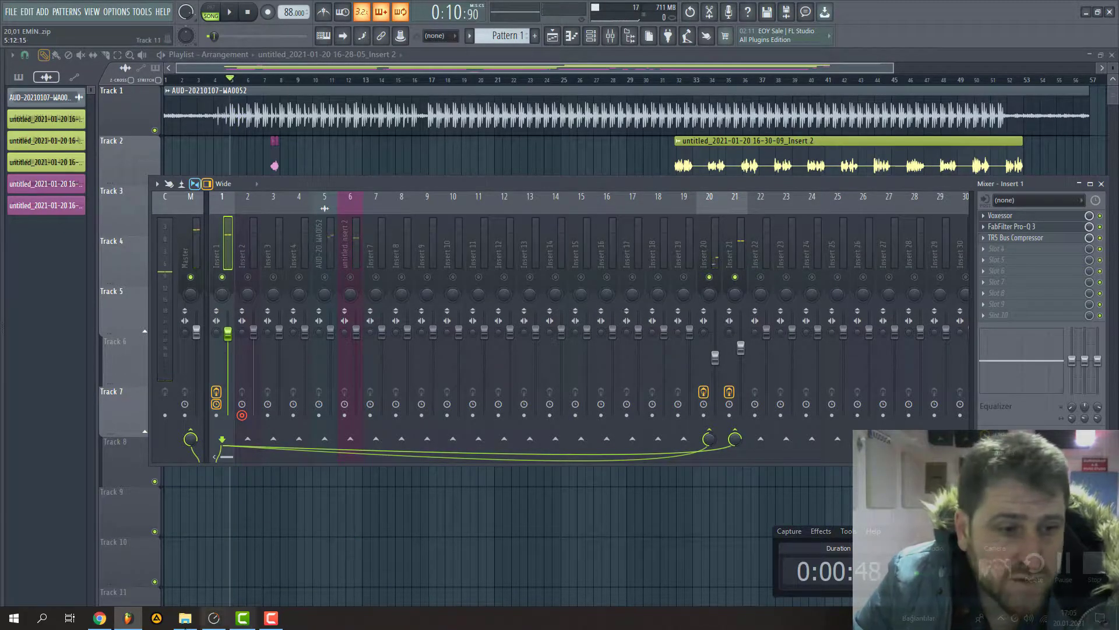
click(214, 618)
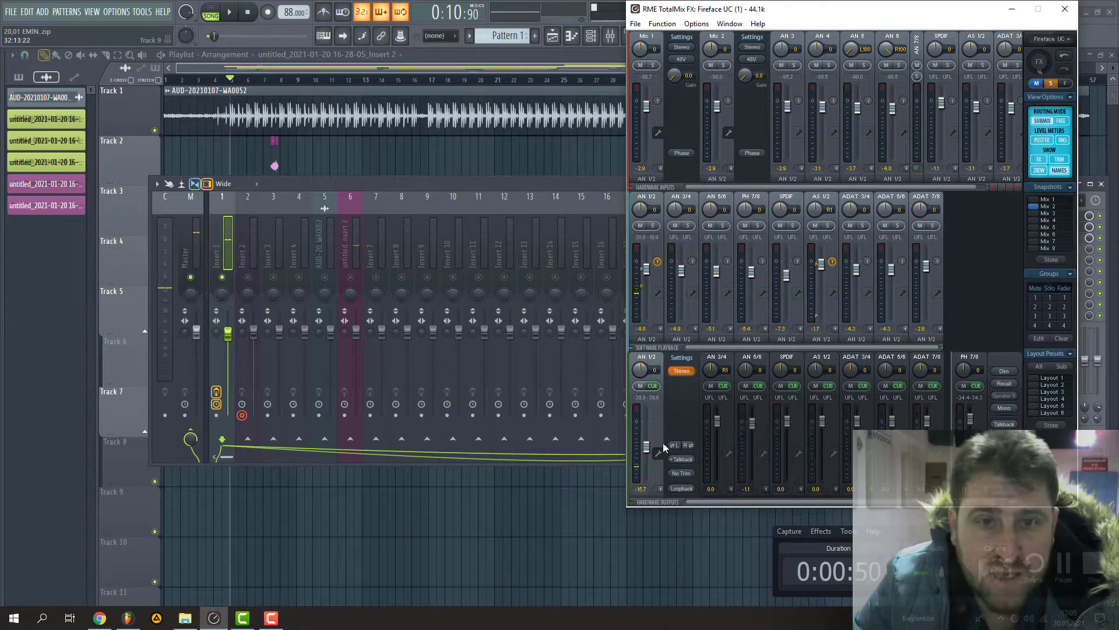
drag(647, 447, 647, 454)
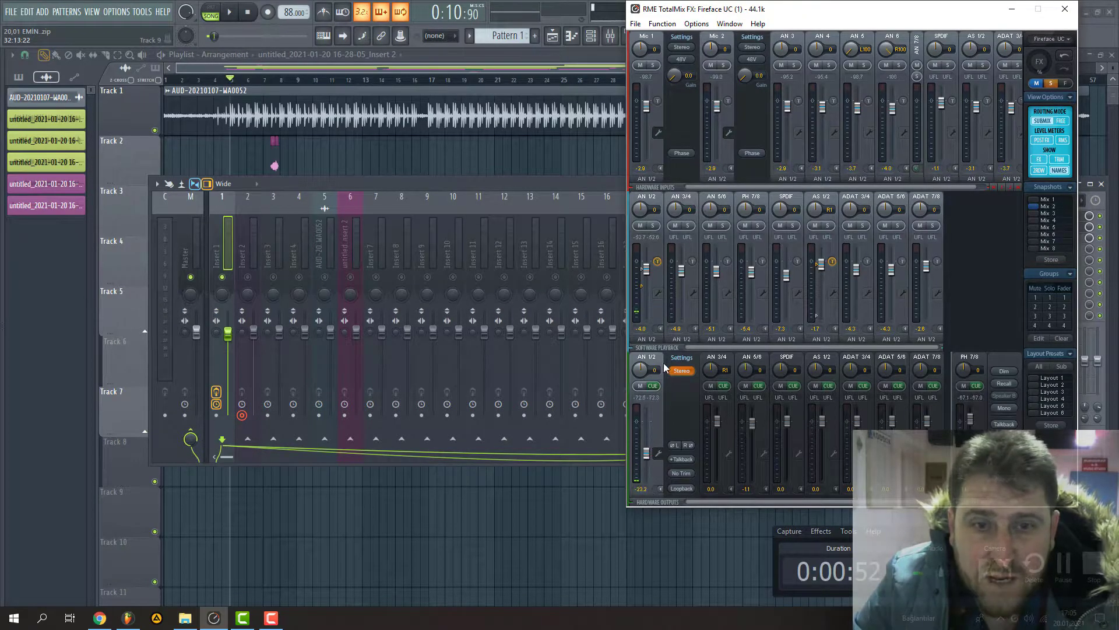
Return to FL Studio, open Voxessor on Insert 1, audition the vocals through it and fine-tune its gate amount.
click(230, 243)
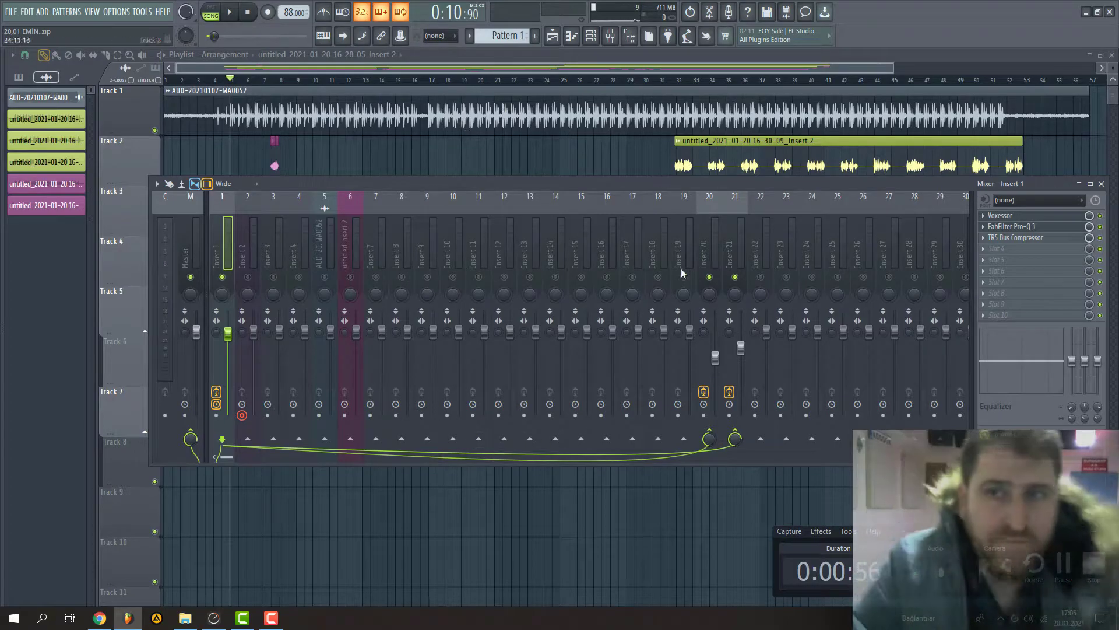
click(1000, 215)
key(space)
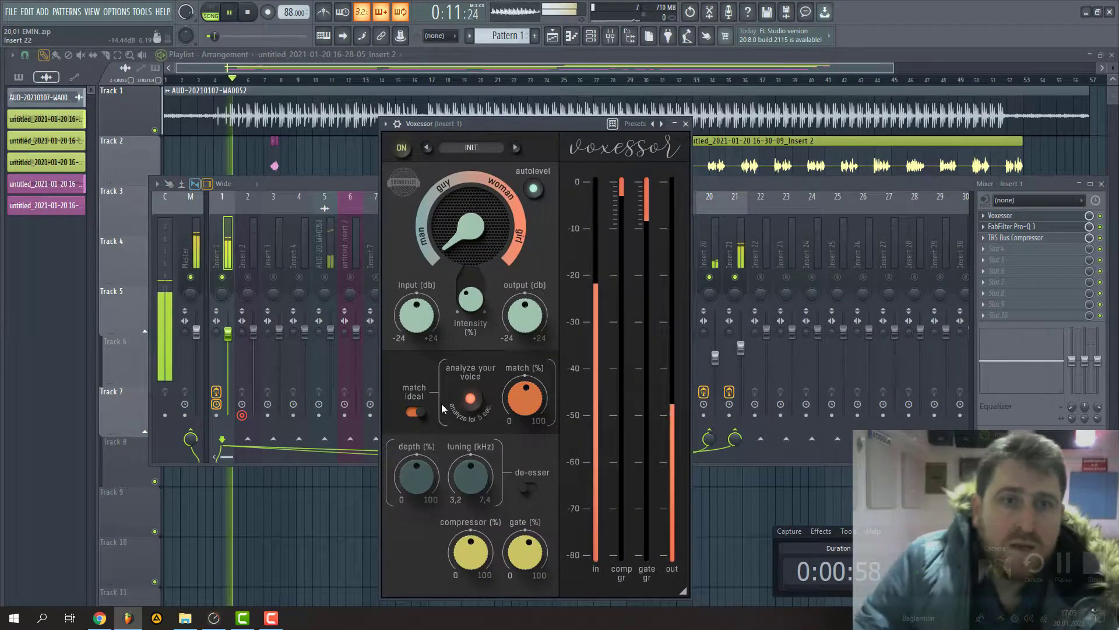
key(space)
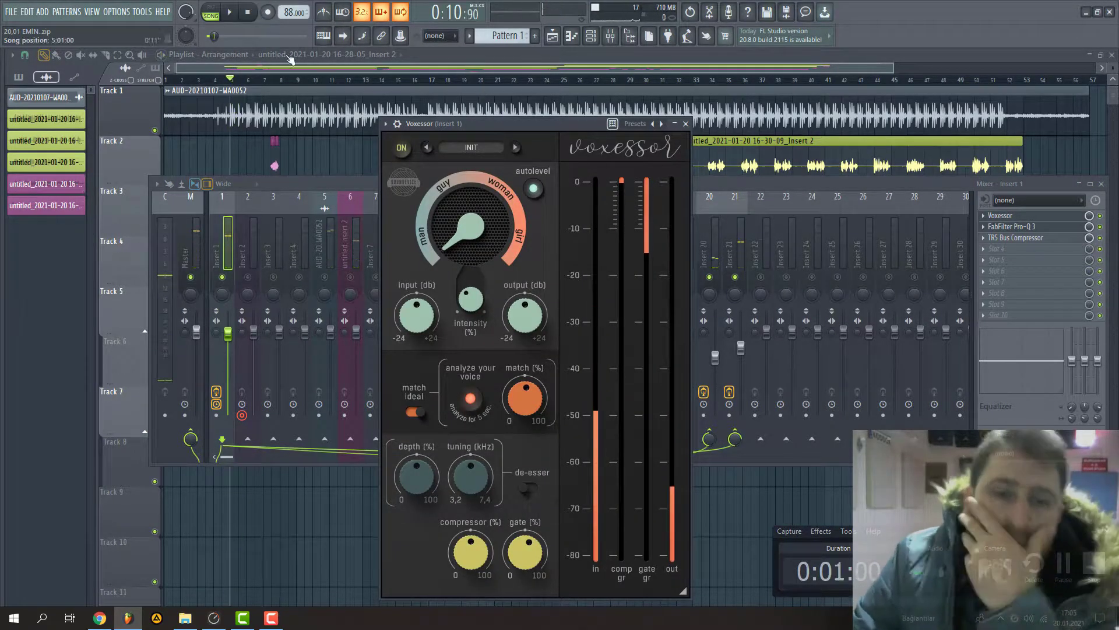
drag(461, 123, 454, 110)
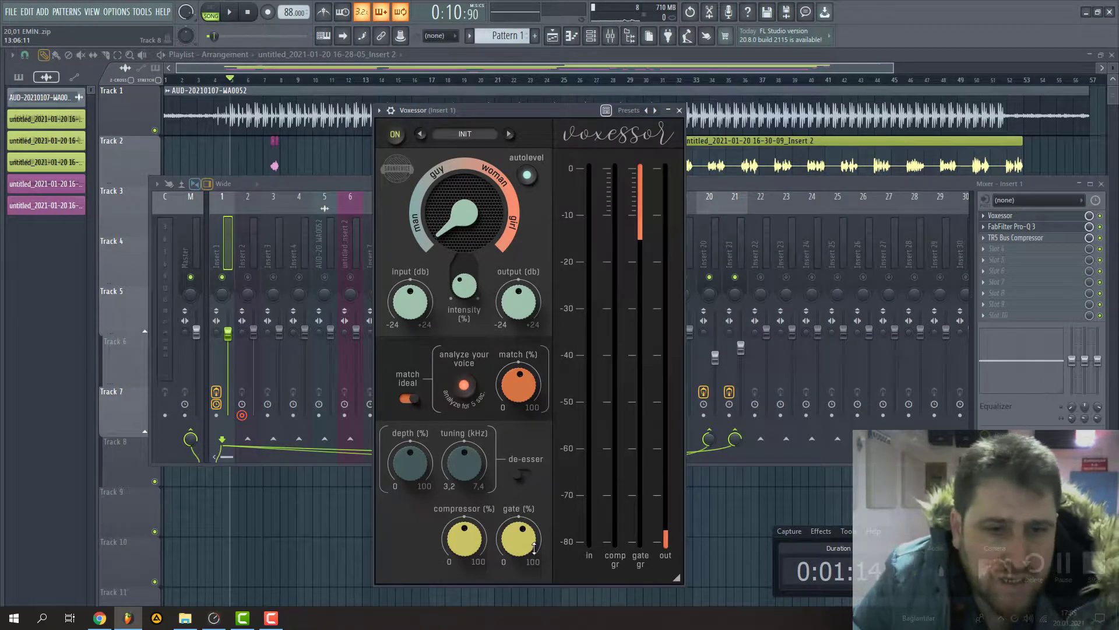
drag(528, 542, 528, 541)
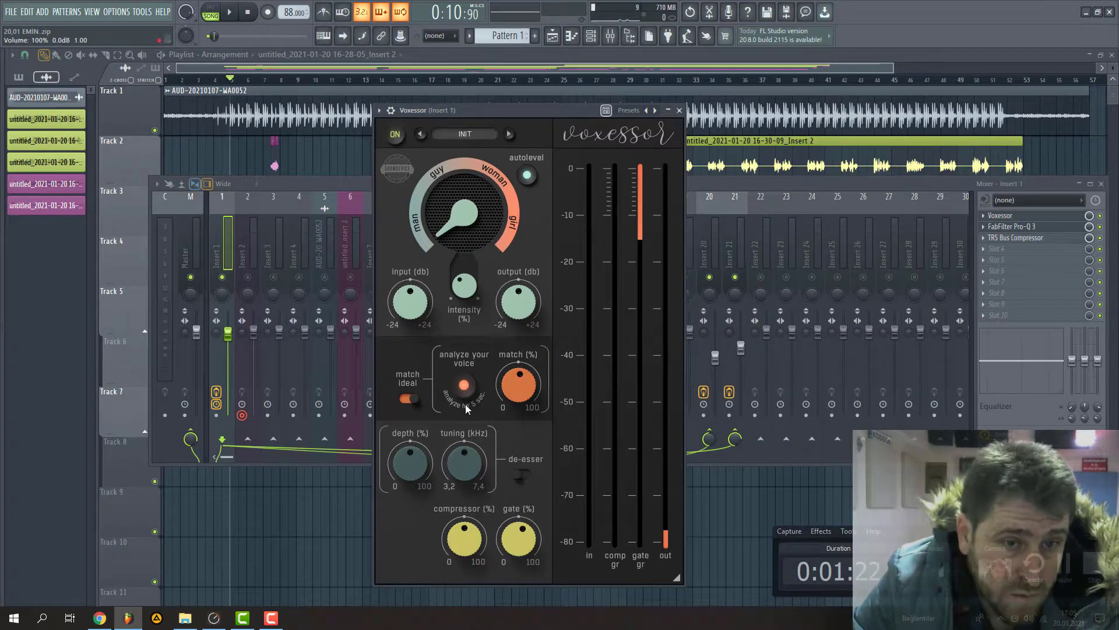
Audition the vocals again and set Voxessor's main voice mode to 69% Man, 31% Guy.
key(space)
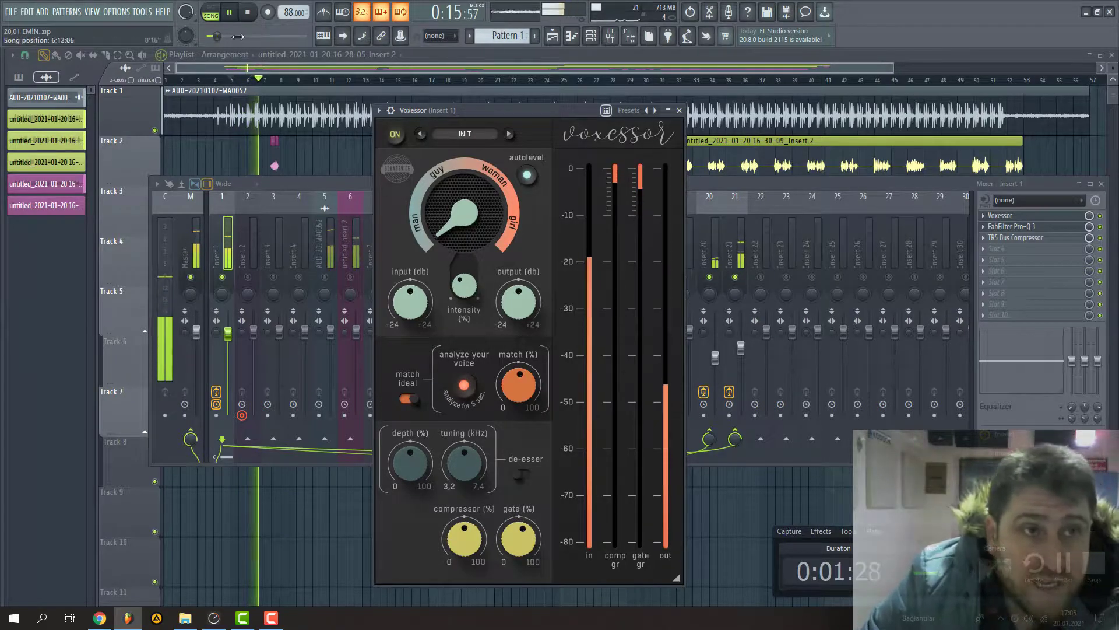
key(space)
mouse_move(402, 210)
mouse_down()
mouse_move(428, 178)
mouse_move(466, 166)
mouse_move(490, 174)
mouse_move(505, 201)
mouse_move(463, 166)
mouse_move(411, 195)
mouse_move(401, 215)
mouse_up()
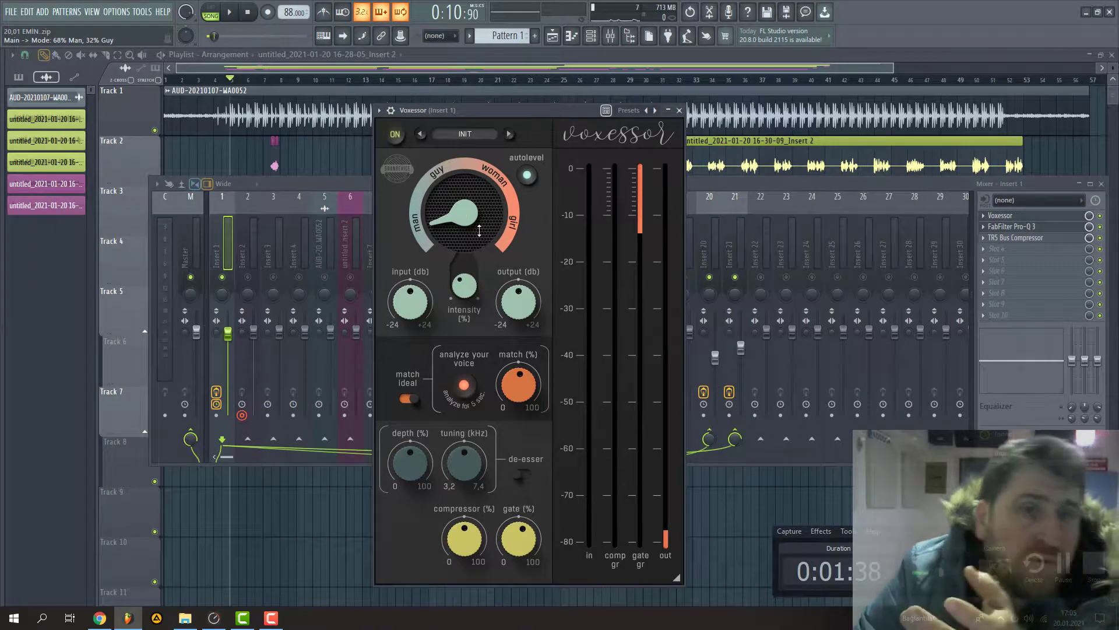
drag(485, 240, 484, 251)
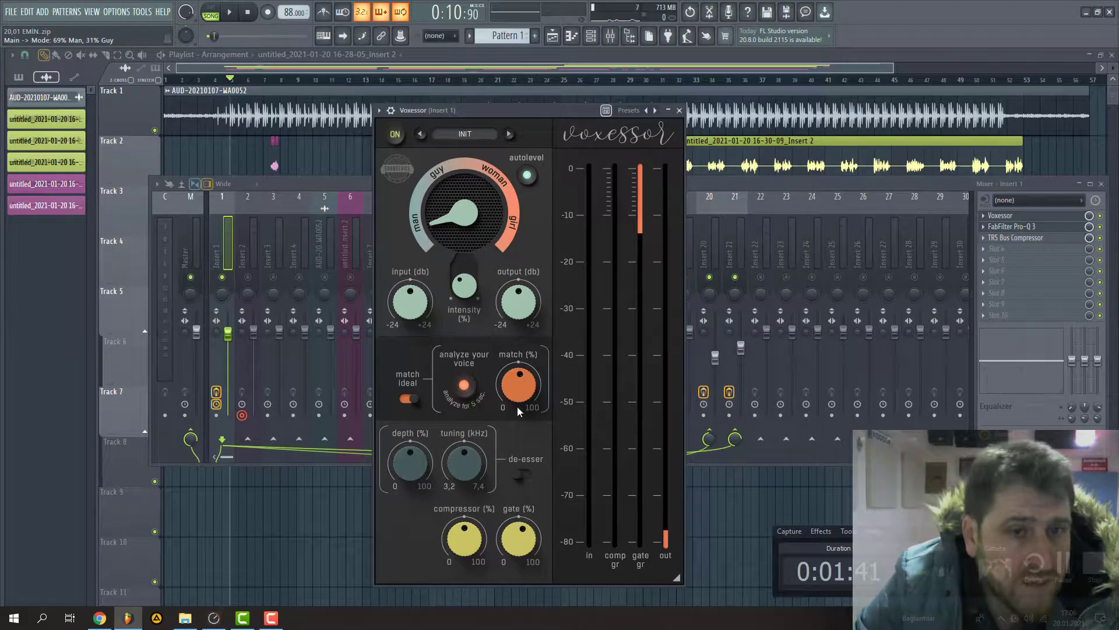
Open FabFilter Pro-Q 3 on Insert 1 and play the vocals to examine their spectrum, checking the levels in RME TotalMix FX.
click(1001, 219)
click(1018, 227)
click(1017, 226)
click(1018, 226)
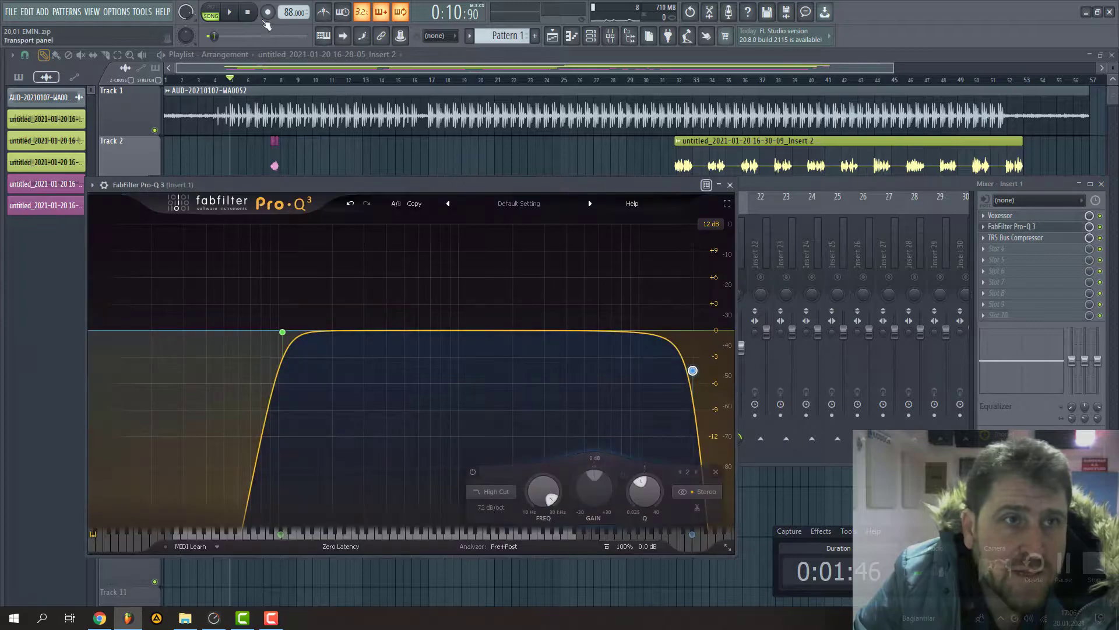
click(228, 15)
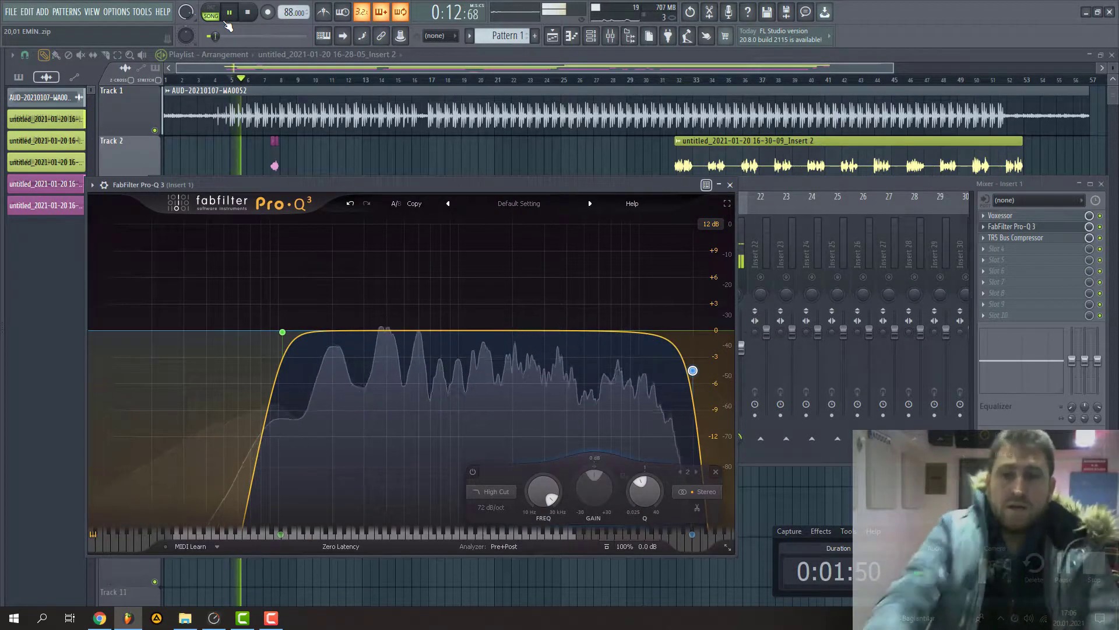
click(225, 618)
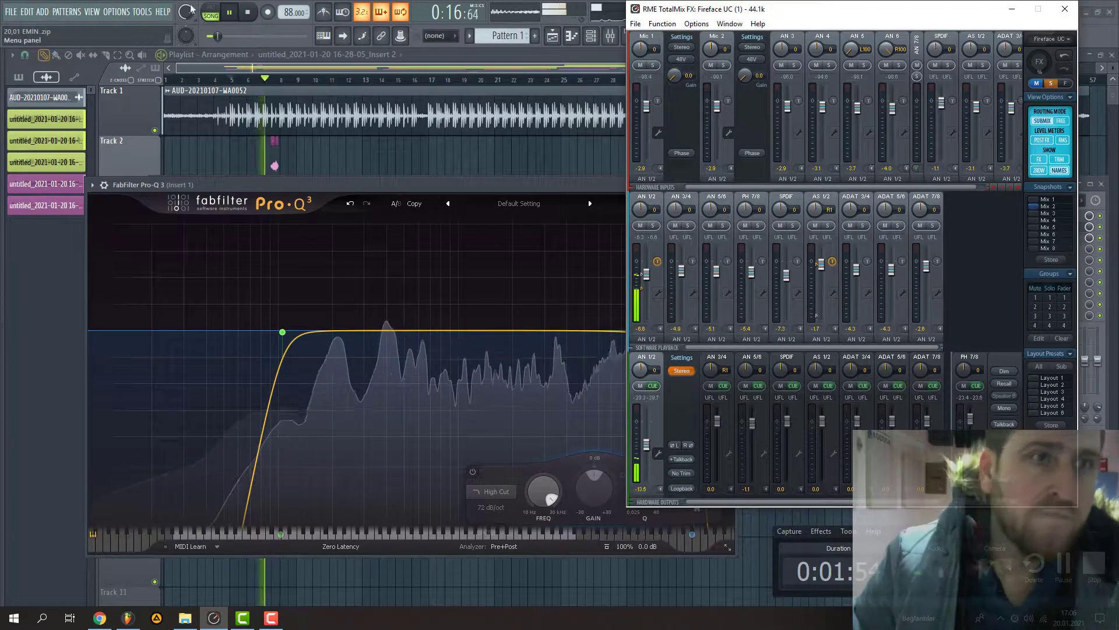
click(410, 315)
key(space)
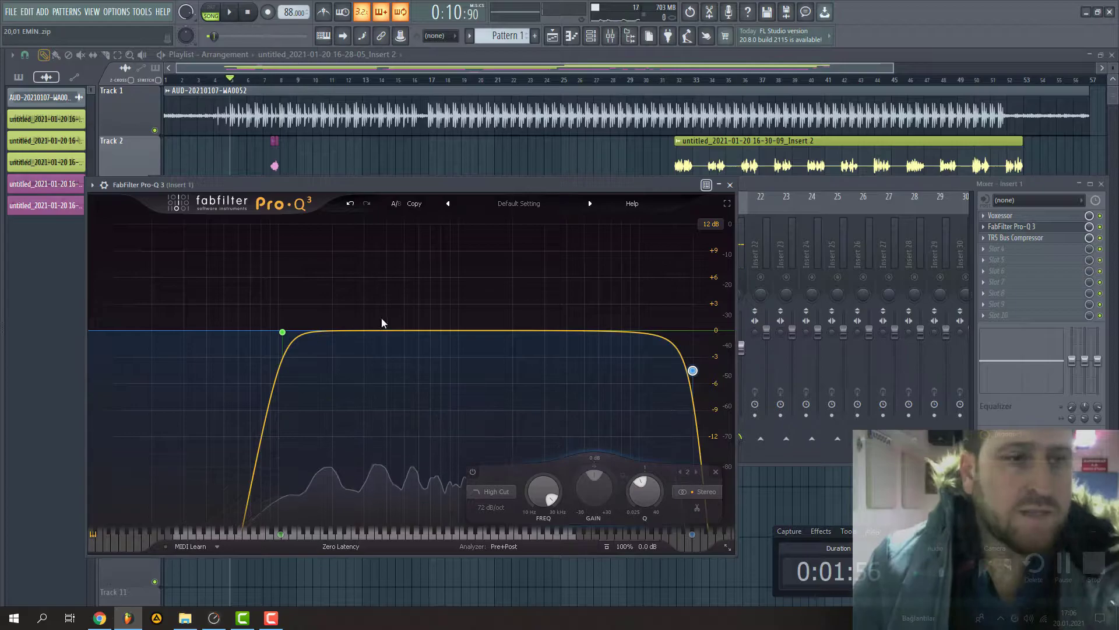
Set the Pro-Q 3 low-cut band to about 95 Hz with a Q of 1.084, audition it, and move the equalizer off the mixer.
click(281, 332)
mouse_move(280, 335)
mouse_down()
mouse_move(245, 332)
mouse_move(271, 329)
mouse_up()
click(232, 14)
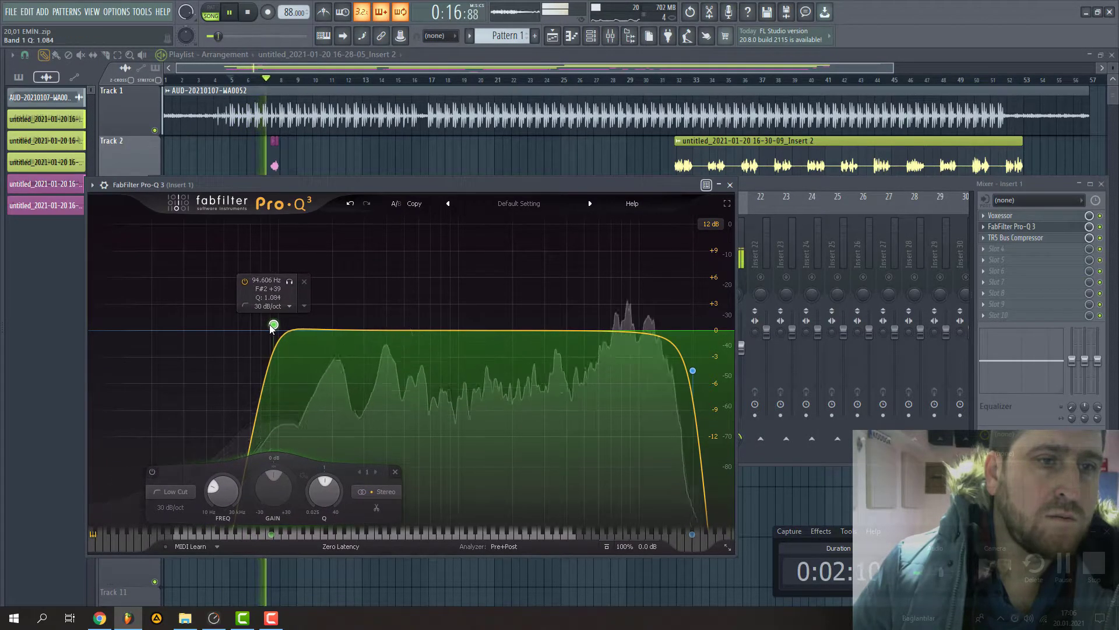
click(247, 12)
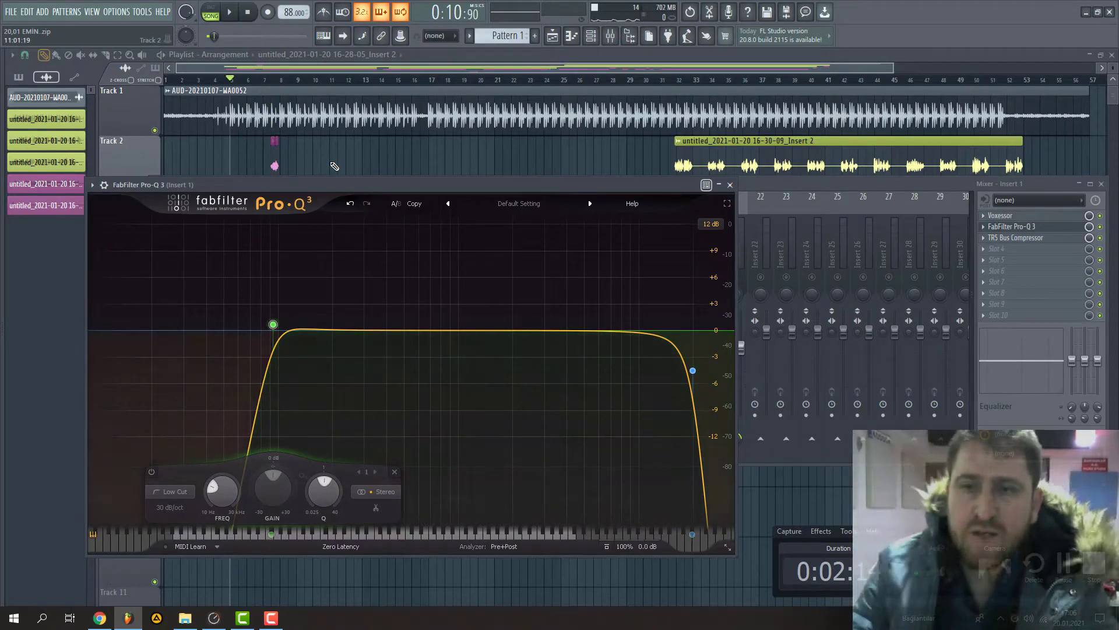
drag(396, 186, 422, 531)
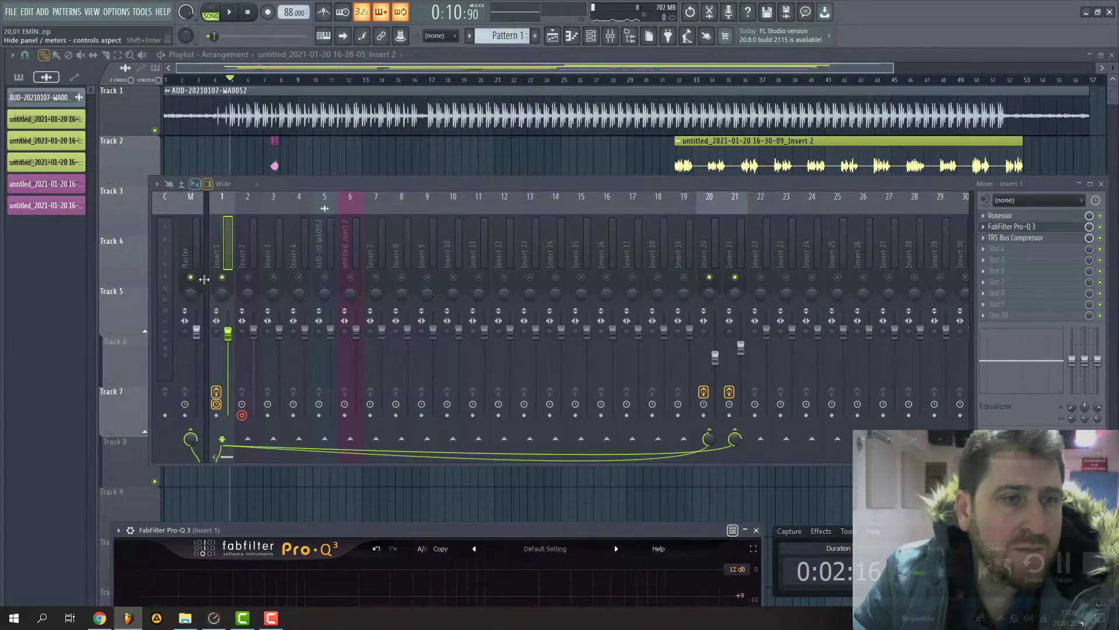
Inspect the ValhallaPlate reverb on the Insert 20 send and return to Insert 1 to see its routing.
click(706, 266)
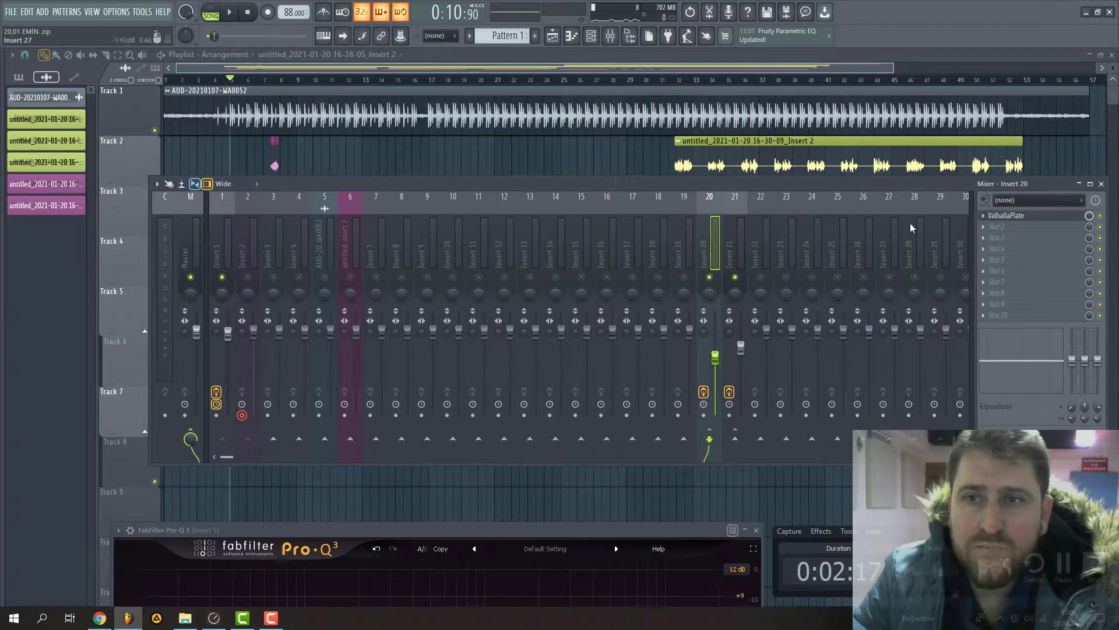
click(1033, 217)
click(645, 287)
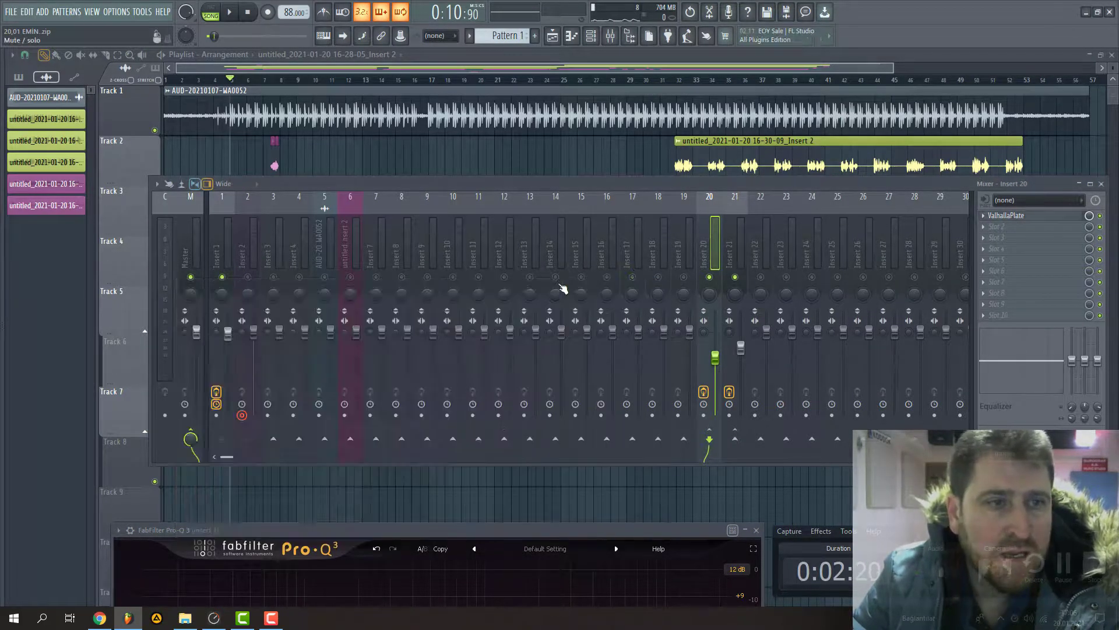
click(231, 247)
Open SSL Native X-Saturator on the Insert 21 send and look through its producer presets.
click(736, 252)
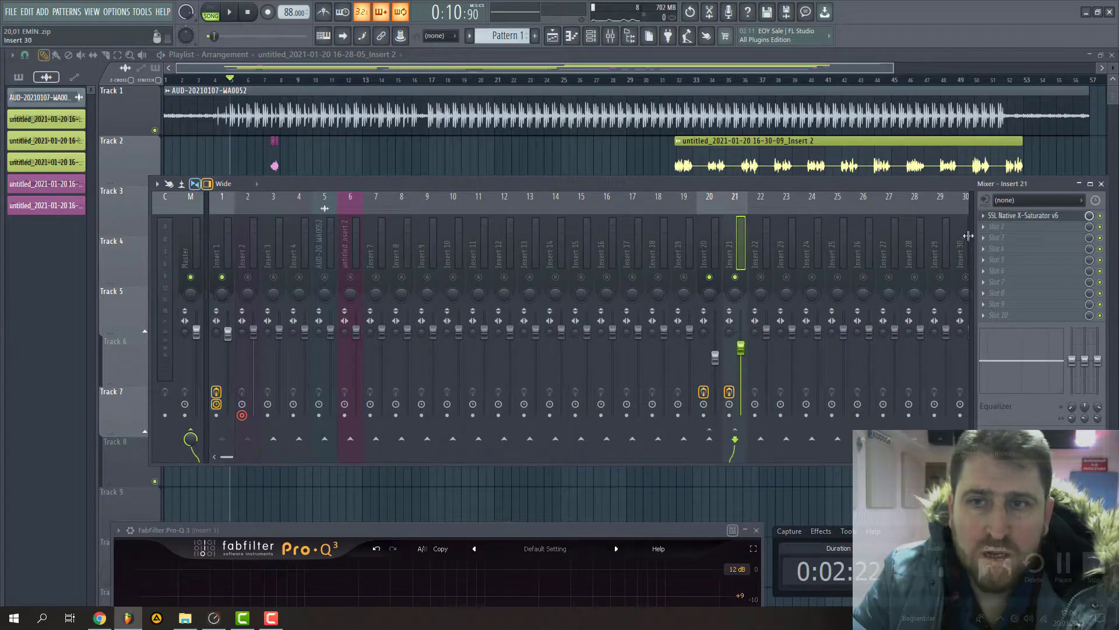
click(1017, 217)
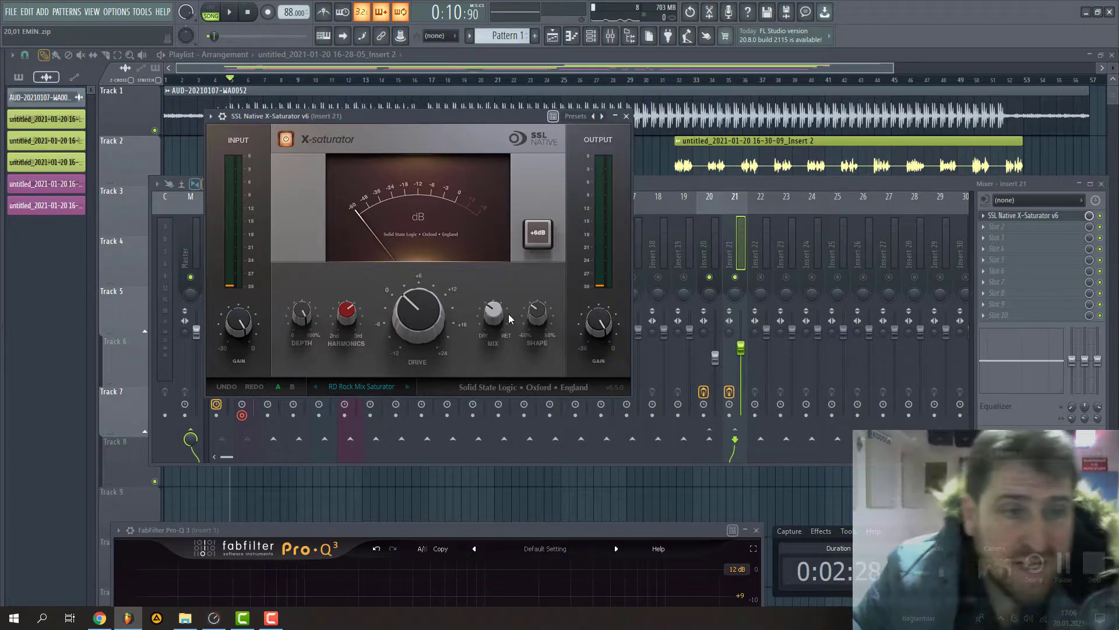
click(364, 388)
mouse_move(405, 191)
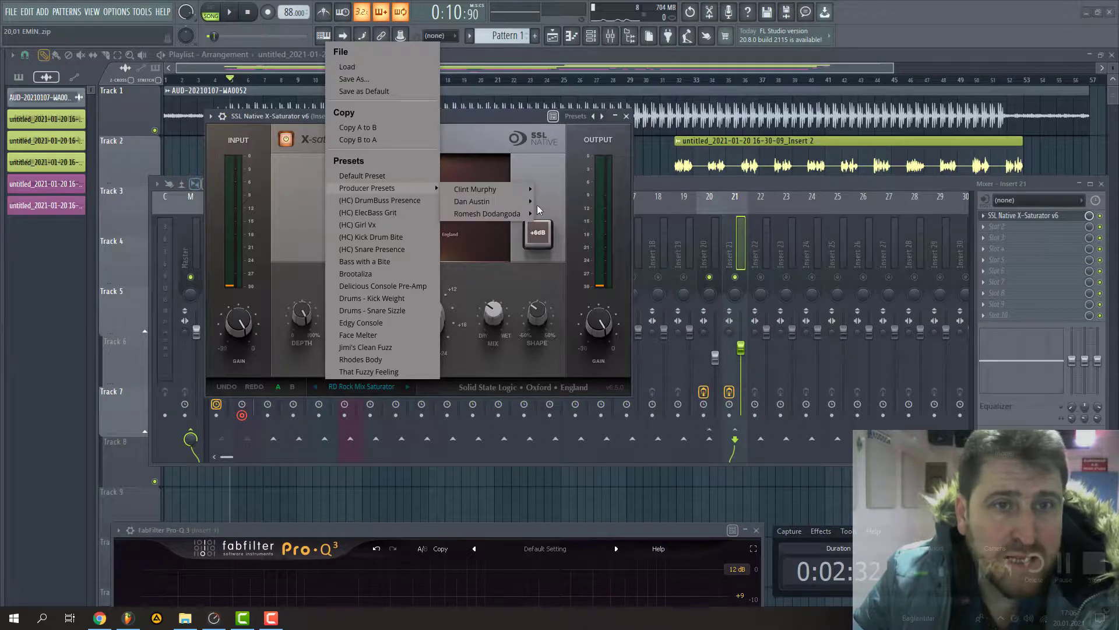
mouse_move(511, 216)
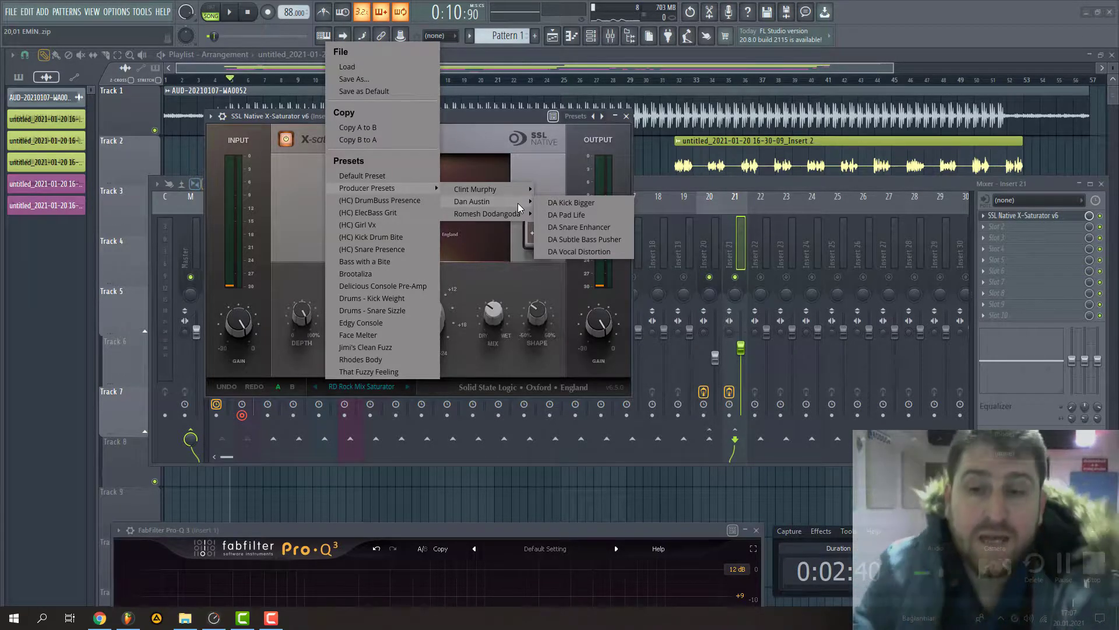
click(657, 185)
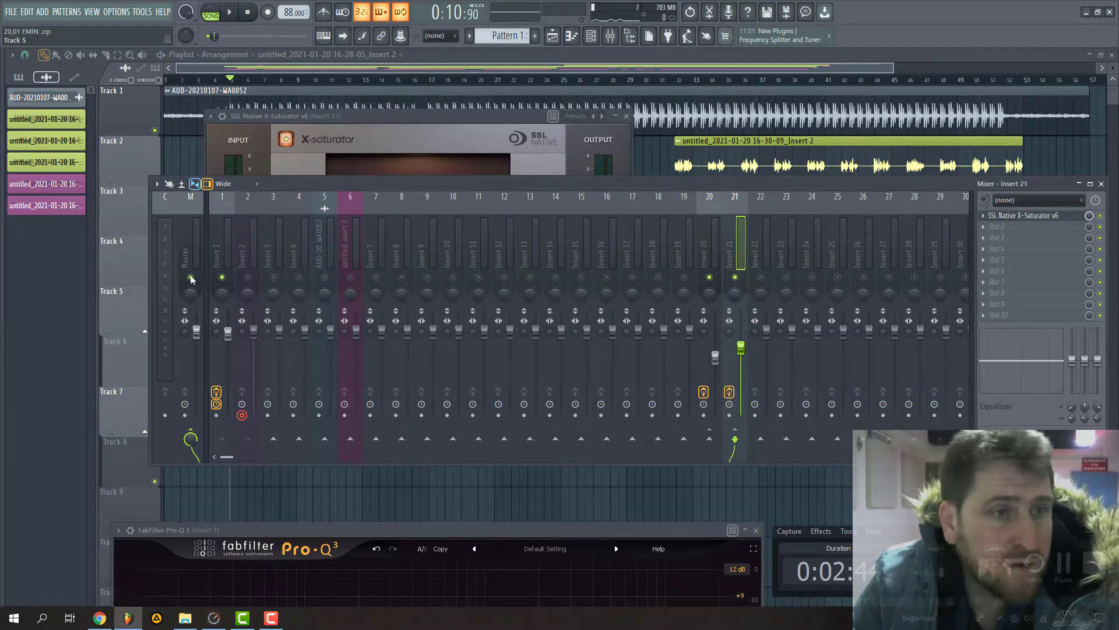
Open the TR5 Bus Compressor on Insert 1, set its threshold to 2.4 dB during playback, and move its window below the mixer's channel meters.
click(226, 253)
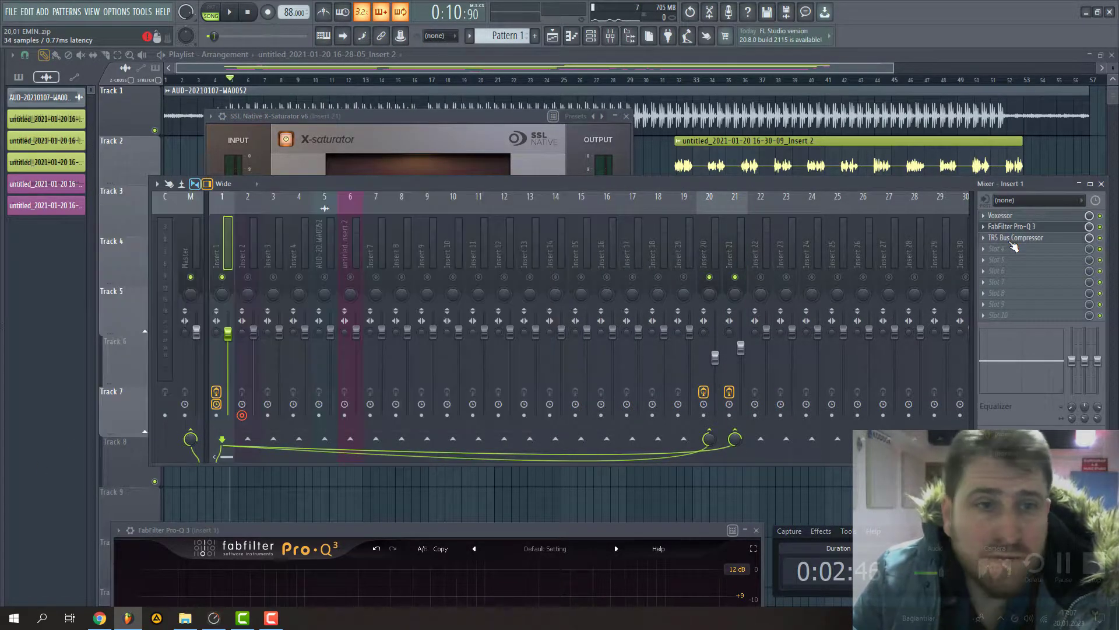
click(1014, 237)
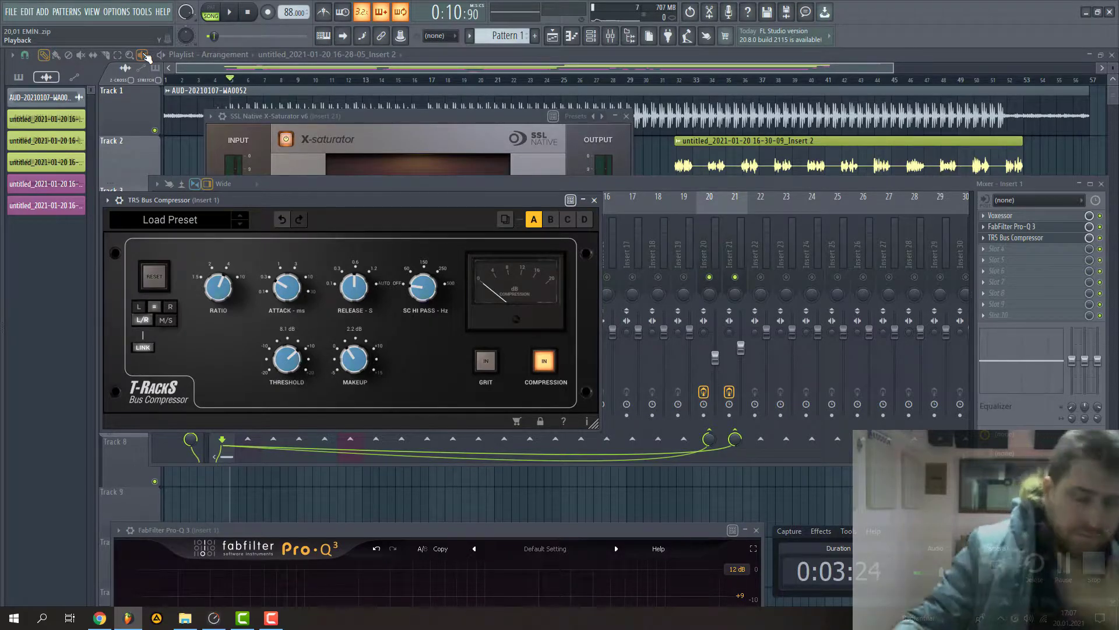
key(space)
drag(286, 356, 286, 361)
mouse_move(292, 361)
mouse_down()
mouse_move(289, 370)
mouse_move(289, 352)
mouse_up()
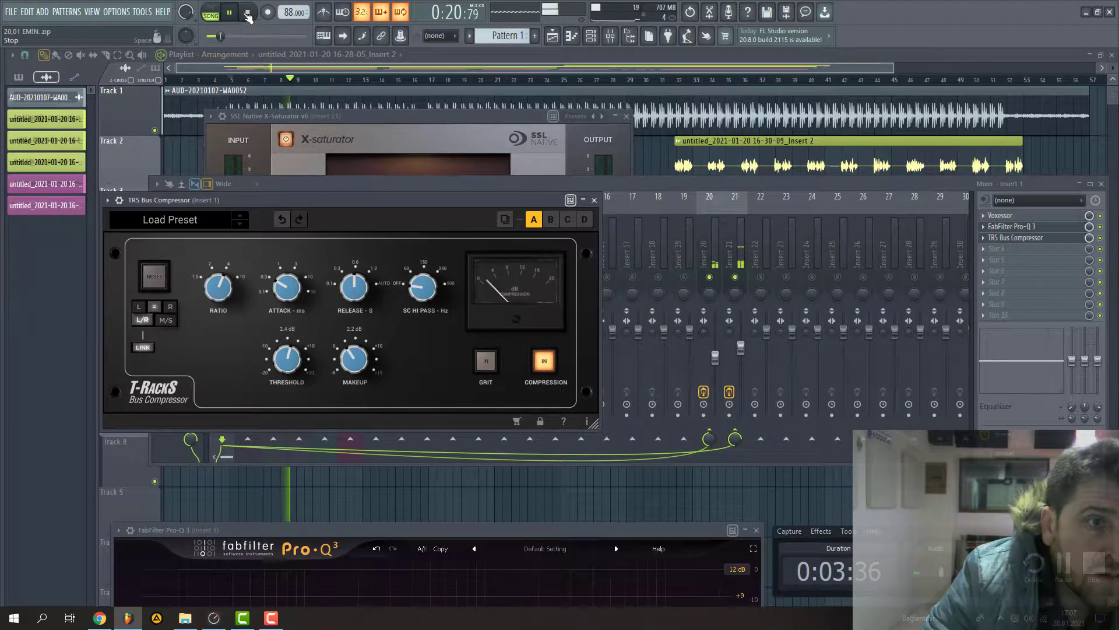
key(space)
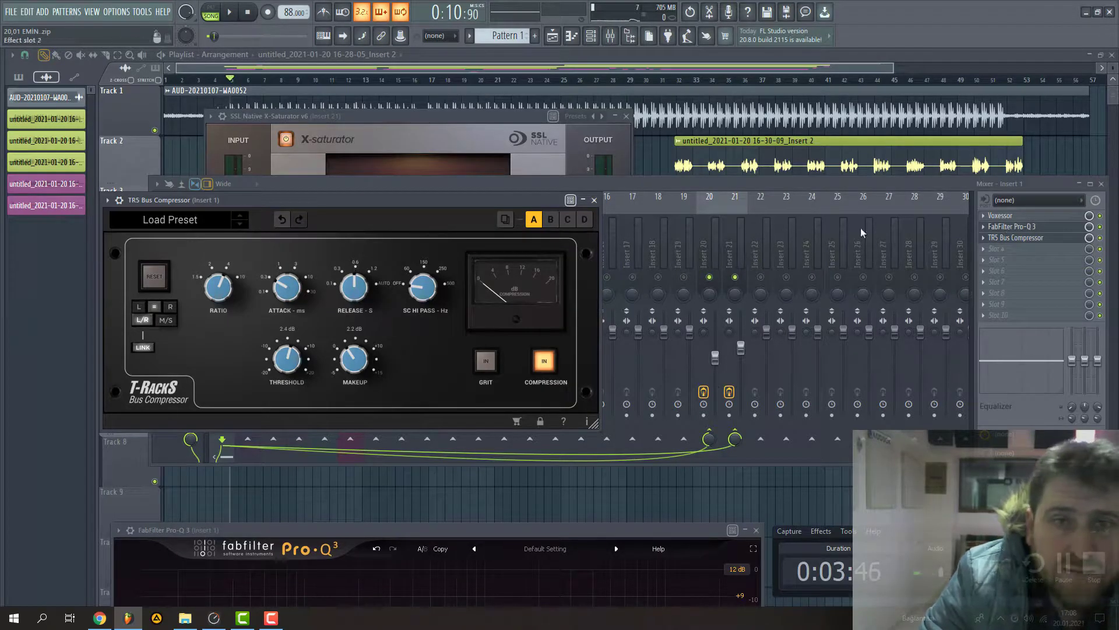
drag(490, 202, 500, 375)
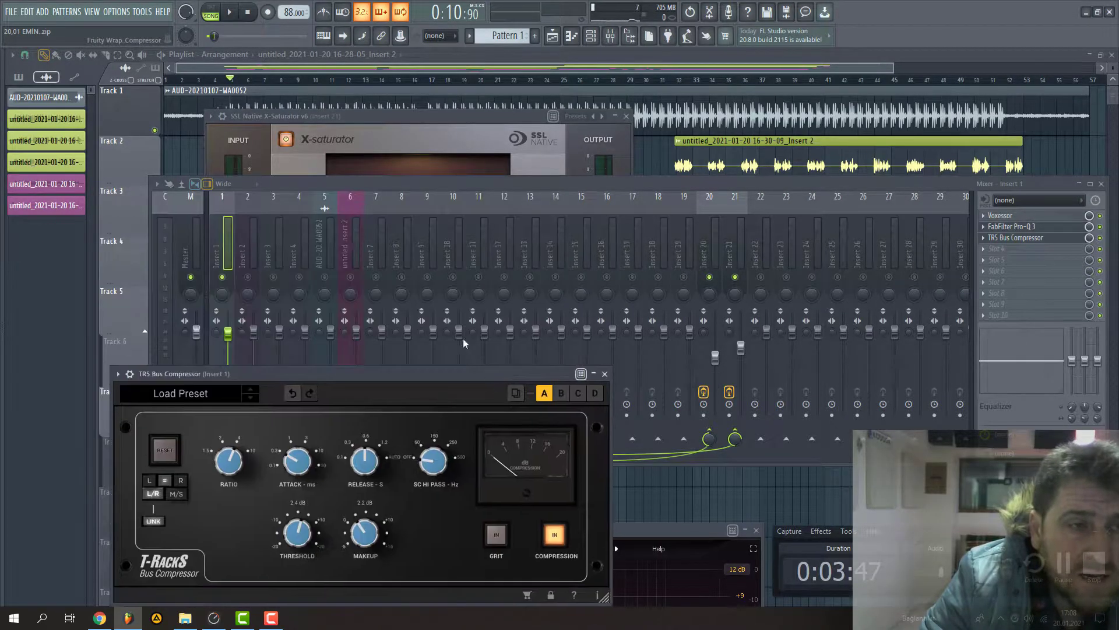
Load soothe2 into the fourth effect slot of Insert 1 and lower its low-cut frequency to 74 Hz during playback.
click(987, 252)
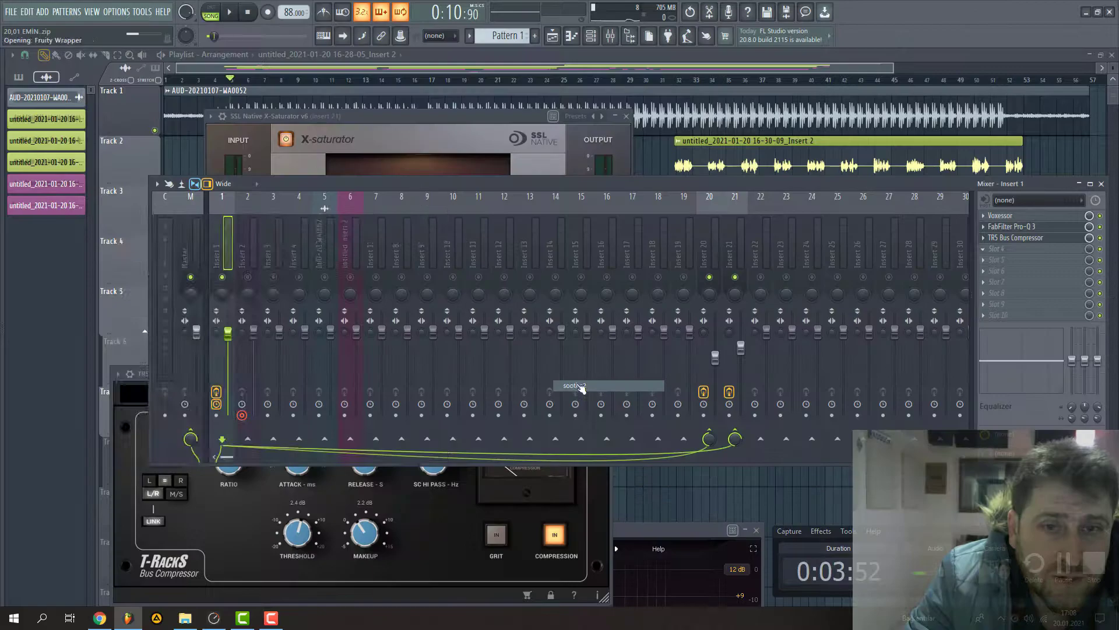
click(575, 386)
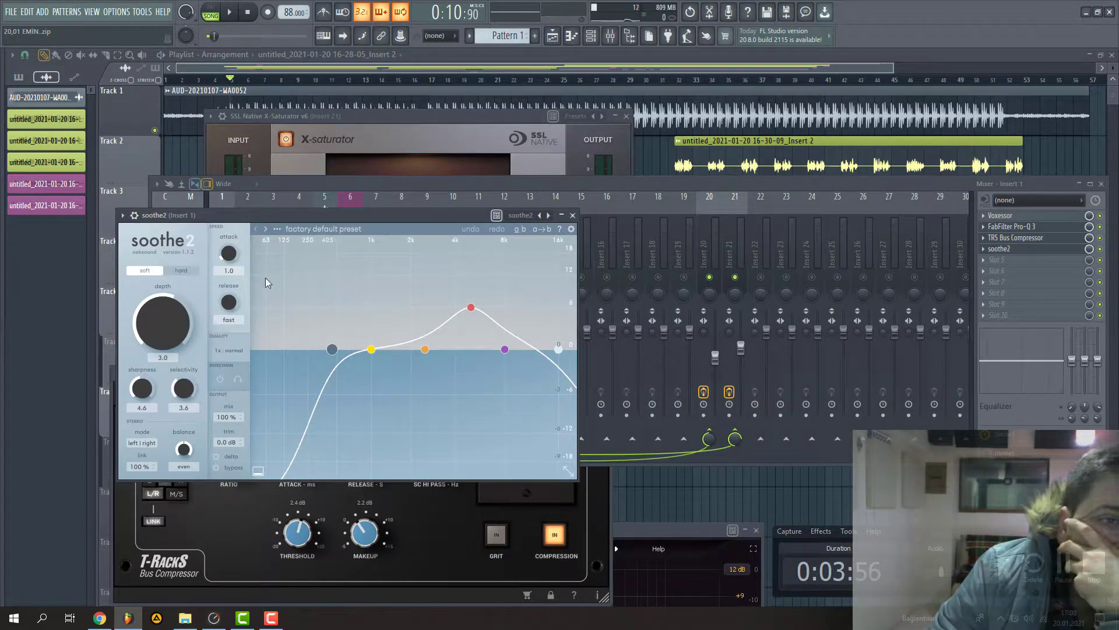
key(space)
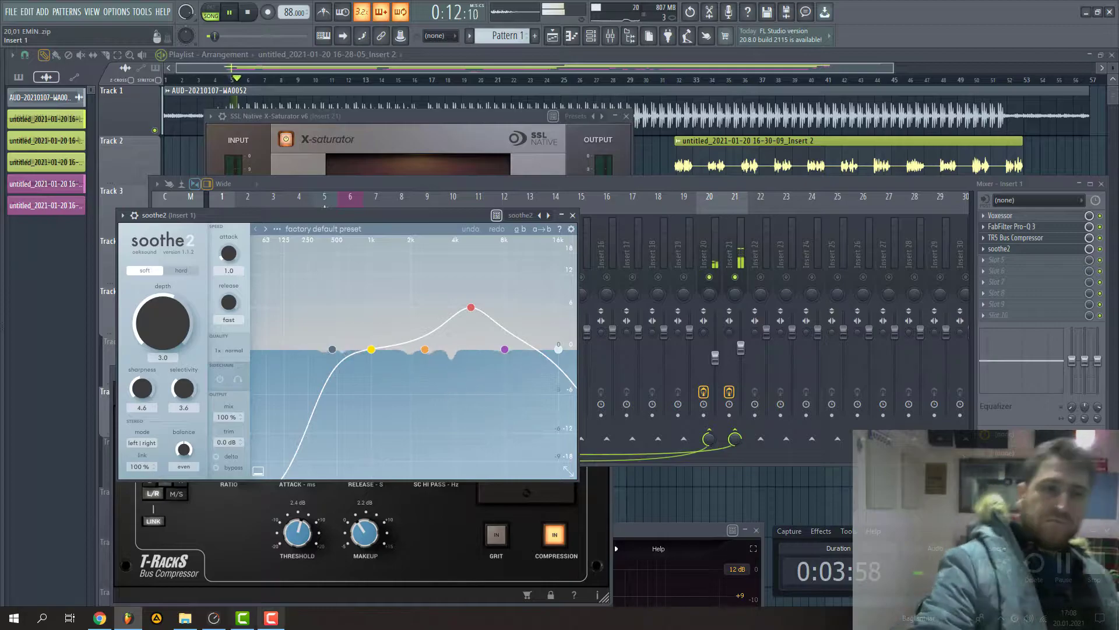
drag(330, 344, 270, 349)
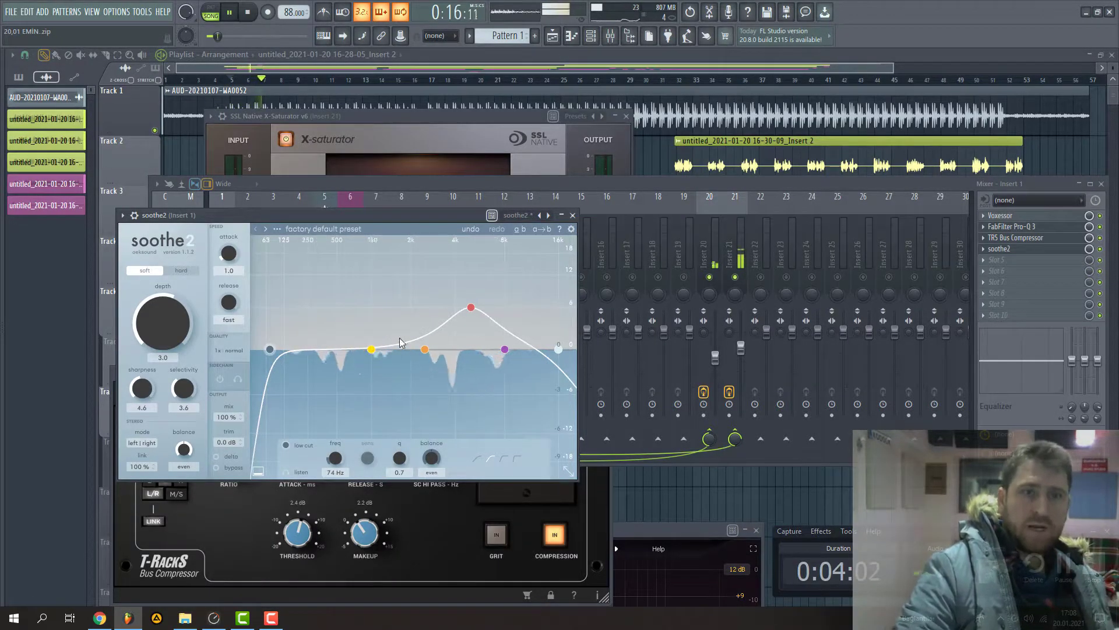
Compare soothe2's hard and soft modes during playback, keep soft, and set the depth to 2.7.
scroll(162, 314, up, 2)
scroll(162, 314, up, 1)
click(182, 270)
click(158, 271)
key(space)
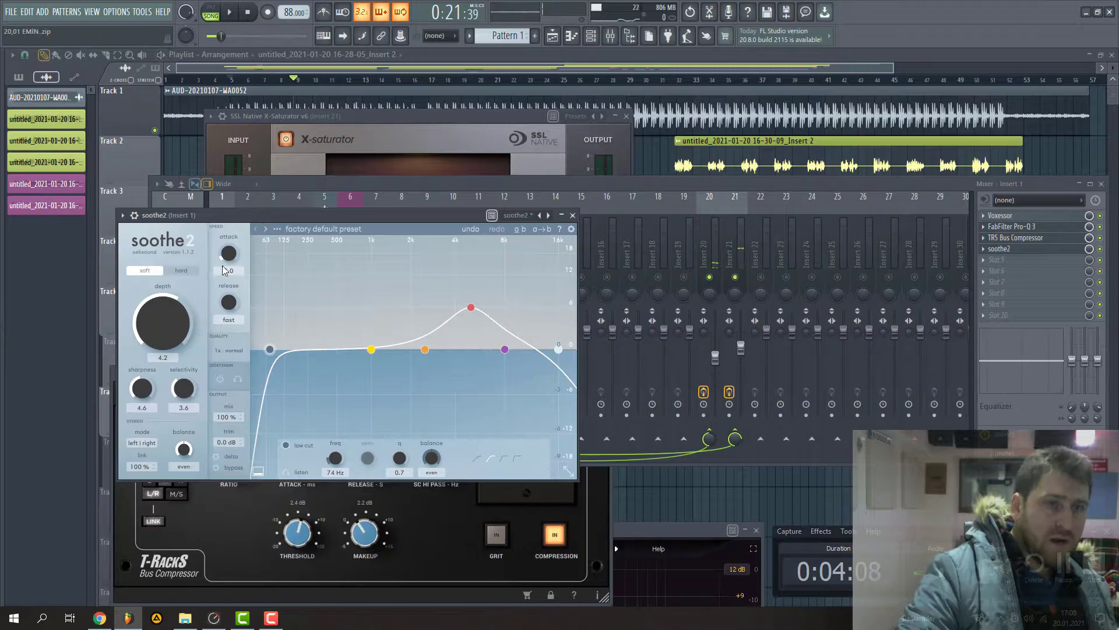
drag(164, 338, 158, 277)
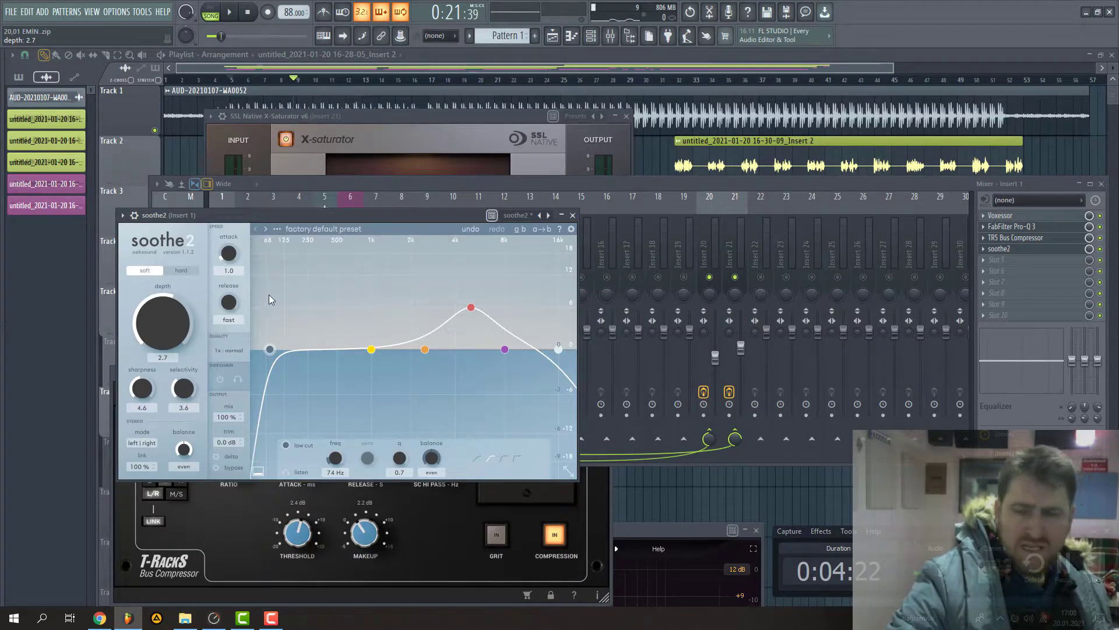
Audition the song with the soothe2 settings, move the plugin window clear of the mixer's channel meters, and stop playback.
key(space)
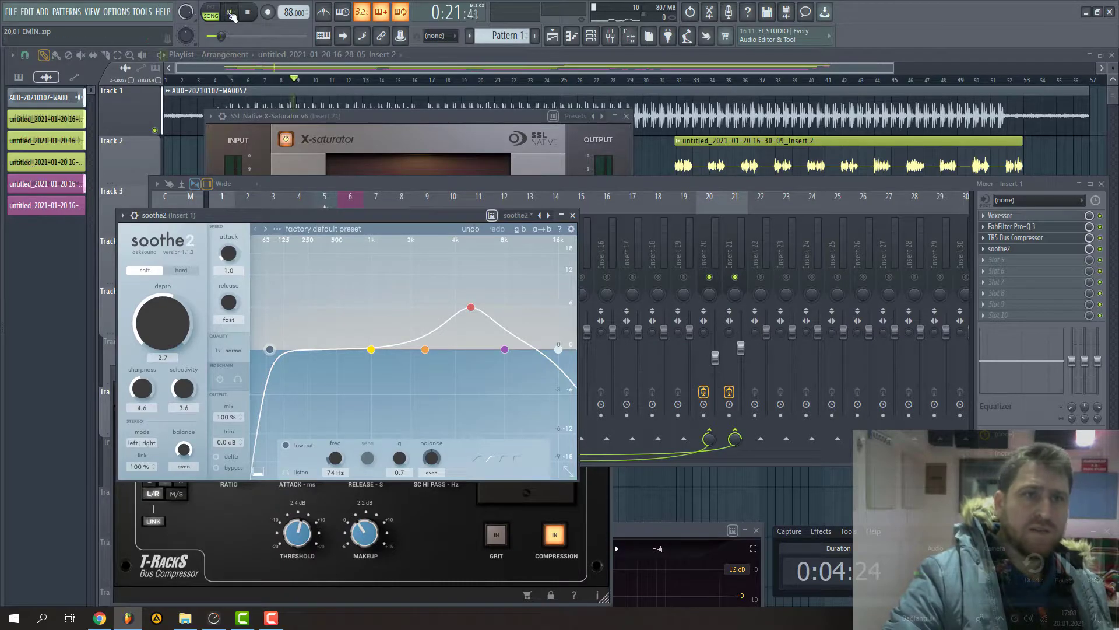
drag(399, 217, 455, 294)
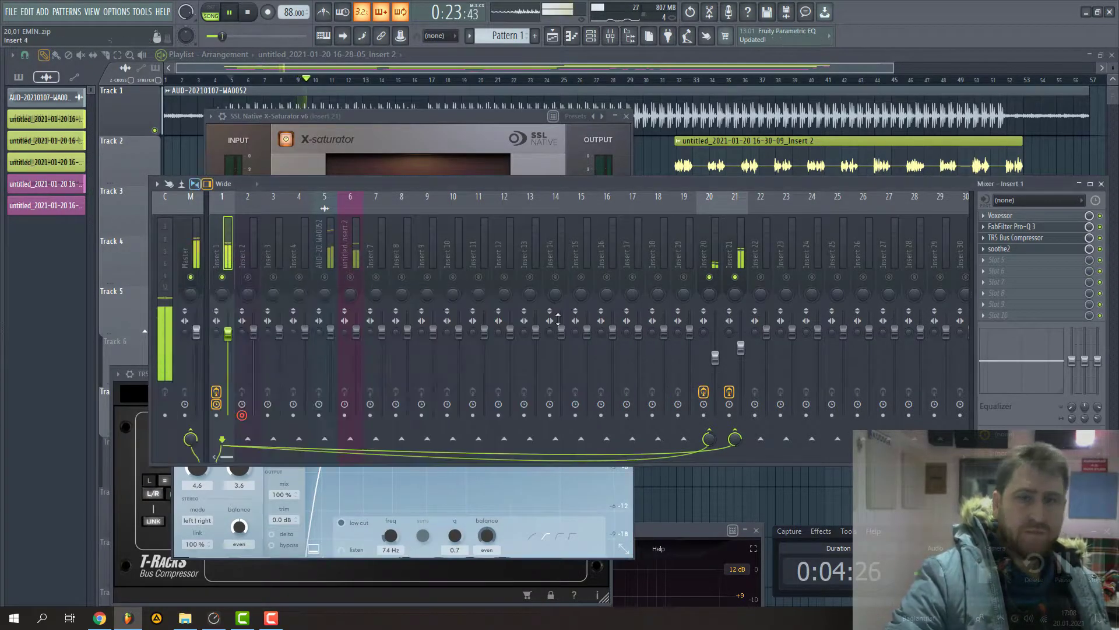
key(space)
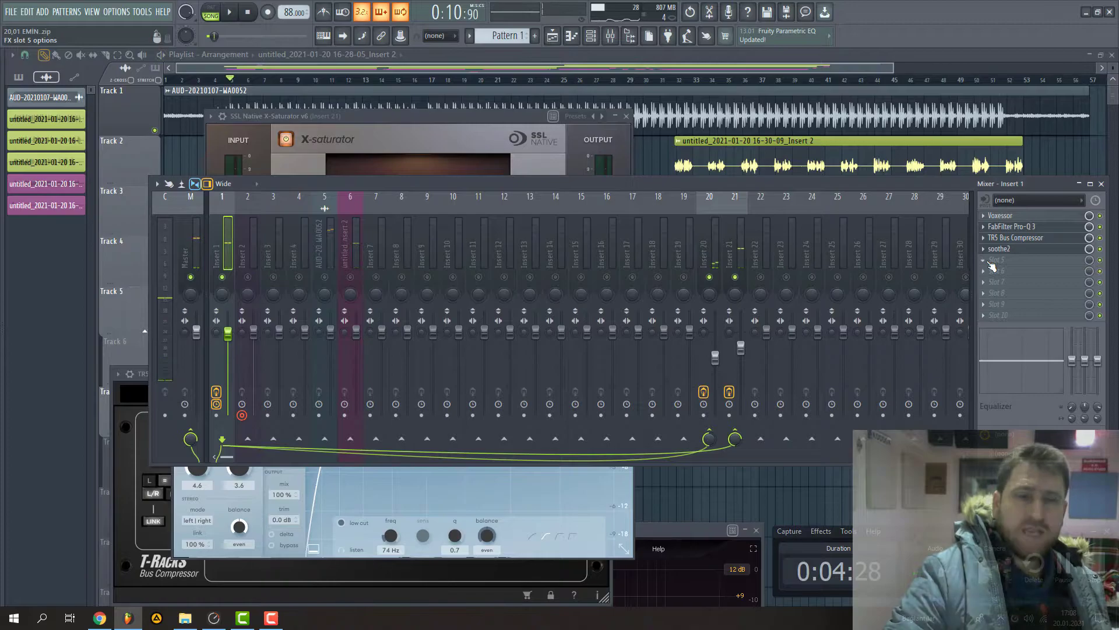
Load Sibilance Mono into the fifth effect slot of Insert 1 and set its threshold to -27.3 dB and range to about -15.8 dB.
click(999, 259)
mouse_move(999, 272)
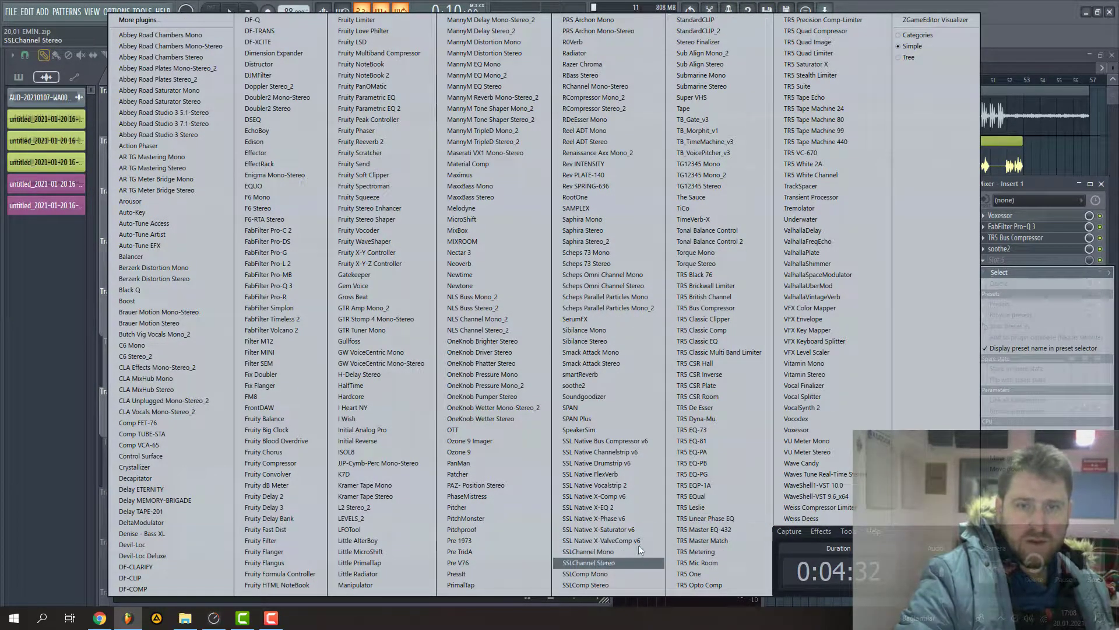
click(585, 330)
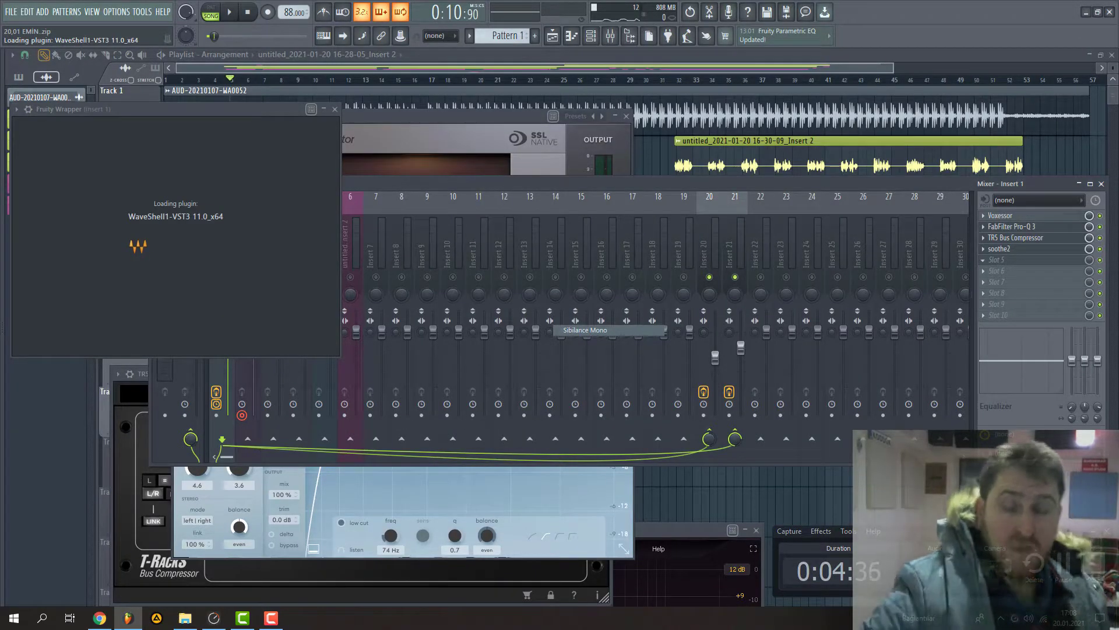
drag(175, 312, 215, 324)
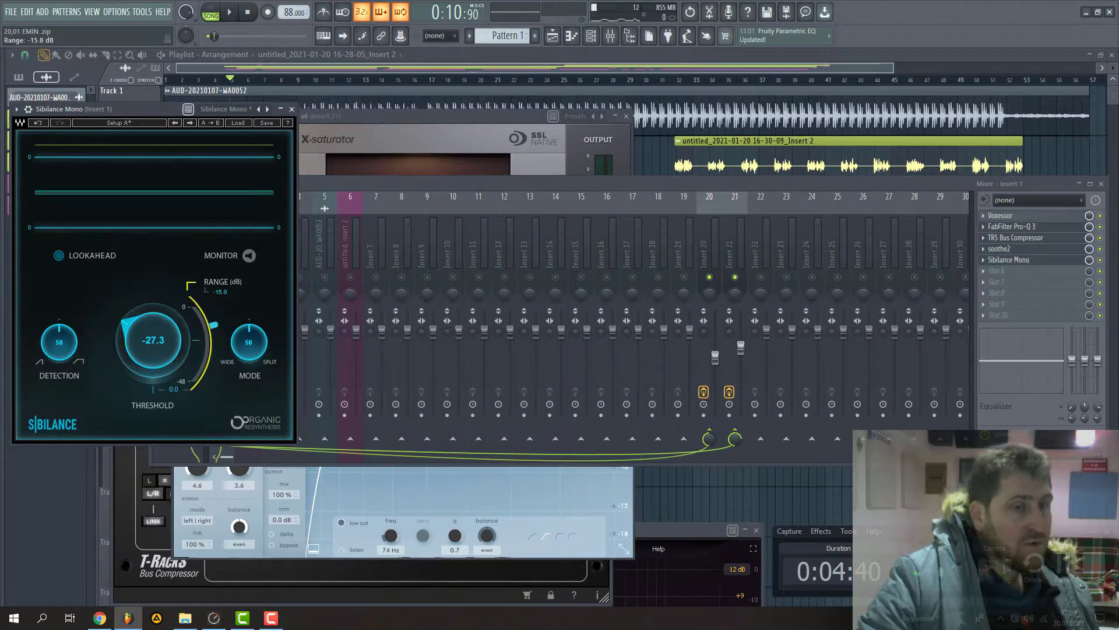
Set Sibilance's mode to 56, detection to 64 and, during playback, threshold to -28.6 dB, and close its window.
drag(255, 359, 255, 354)
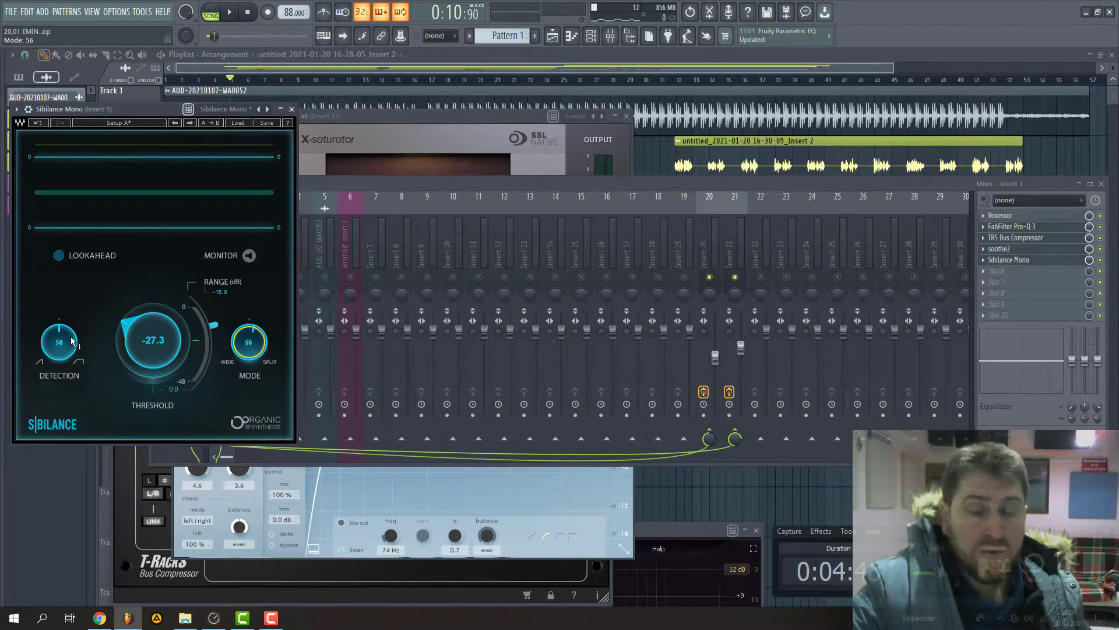
drag(64, 358, 65, 354)
click(229, 13)
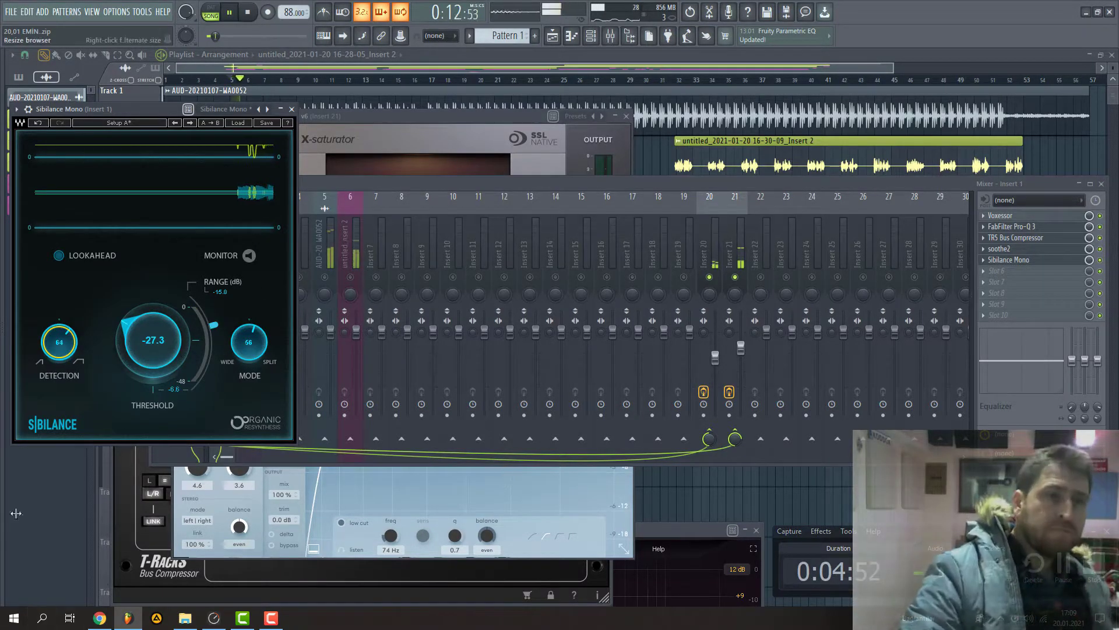
drag(215, 332, 213, 336)
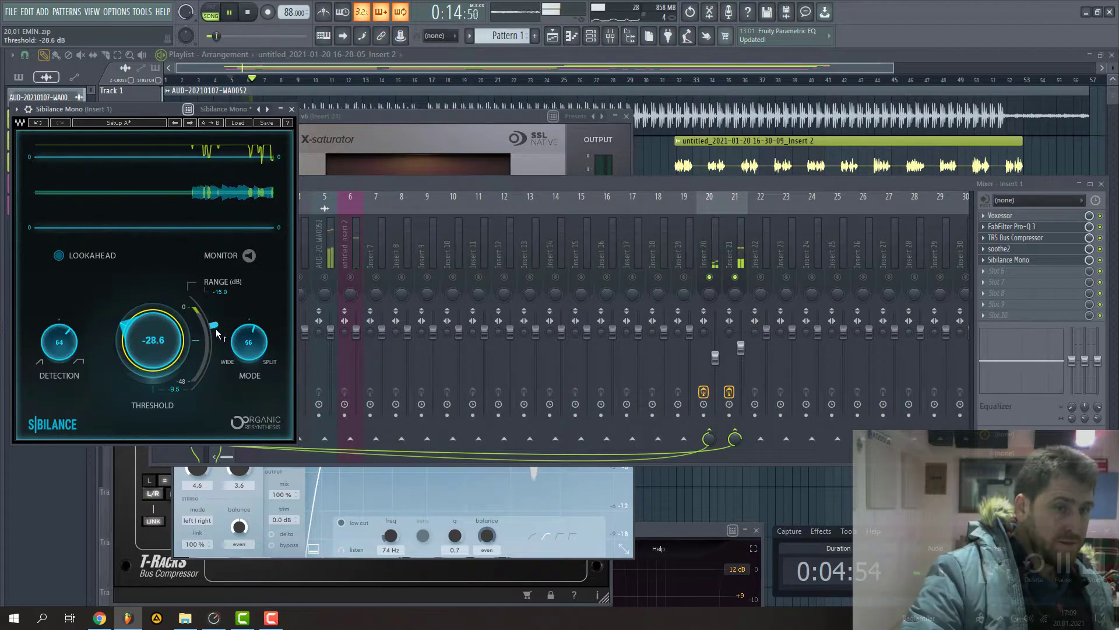
click(292, 110)
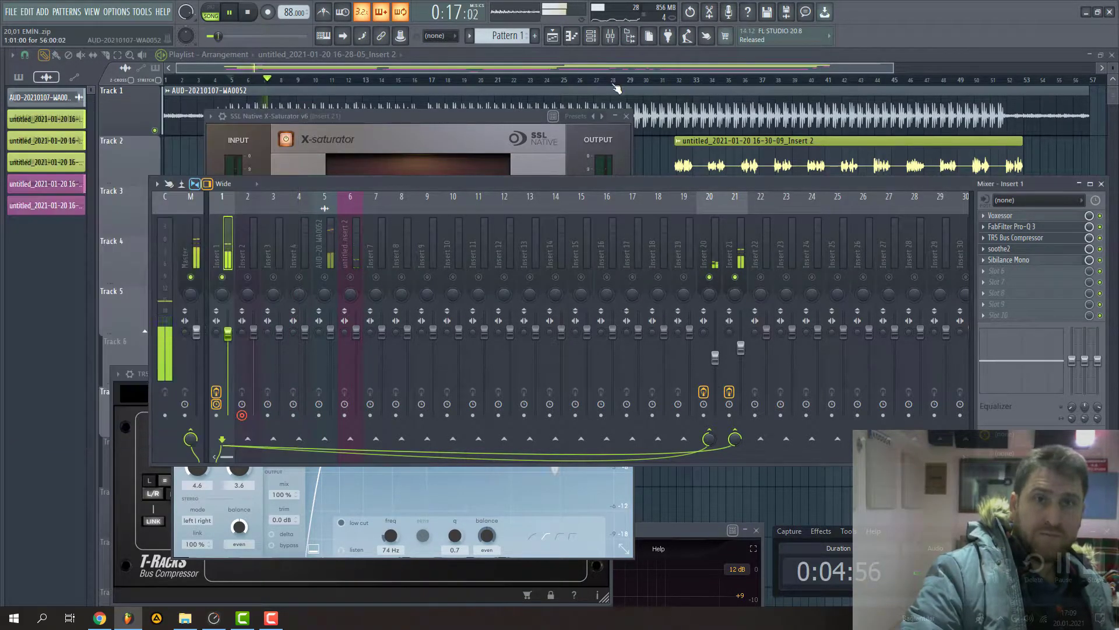
Unsolo Insert 1 so all mixer tracks are enabled, stop playback, and mute mixer track 6.
right_click(222, 278)
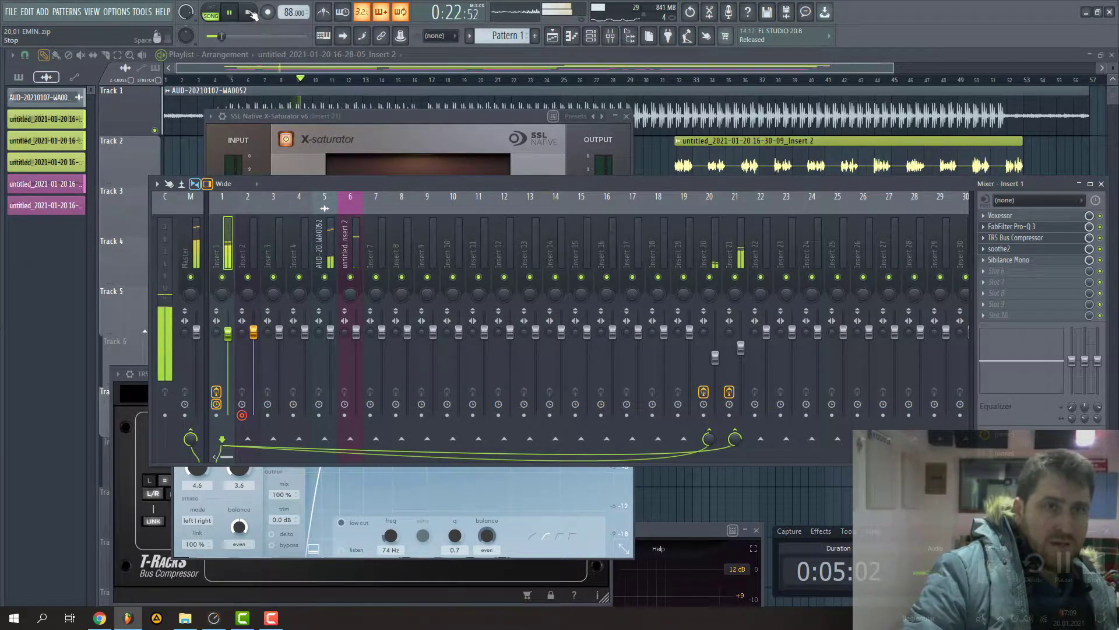
key(space)
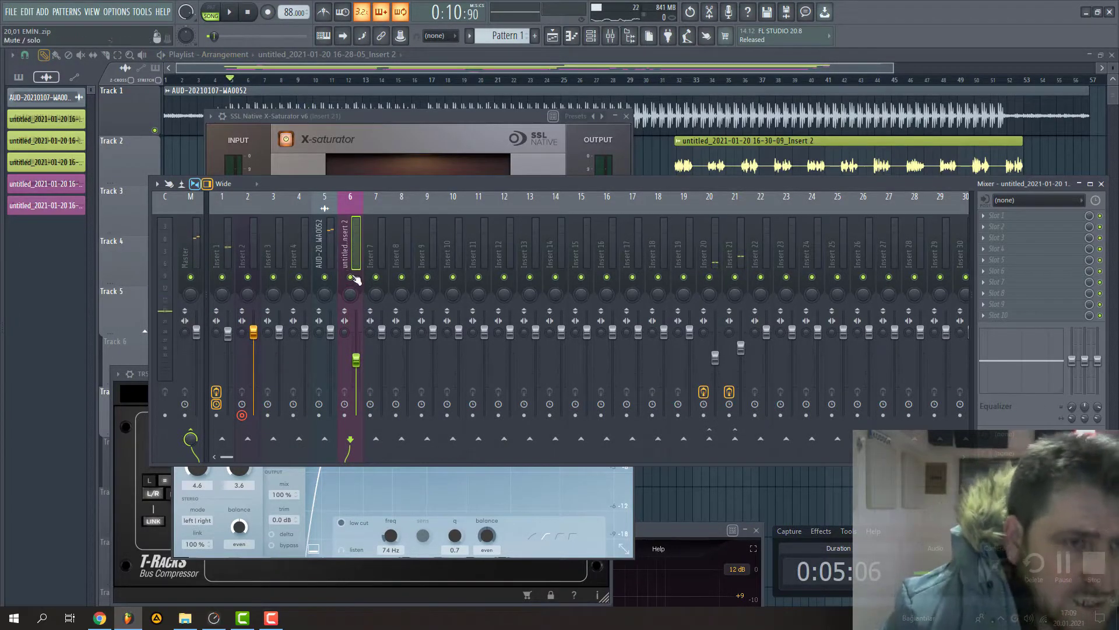
click(351, 276)
click(234, 251)
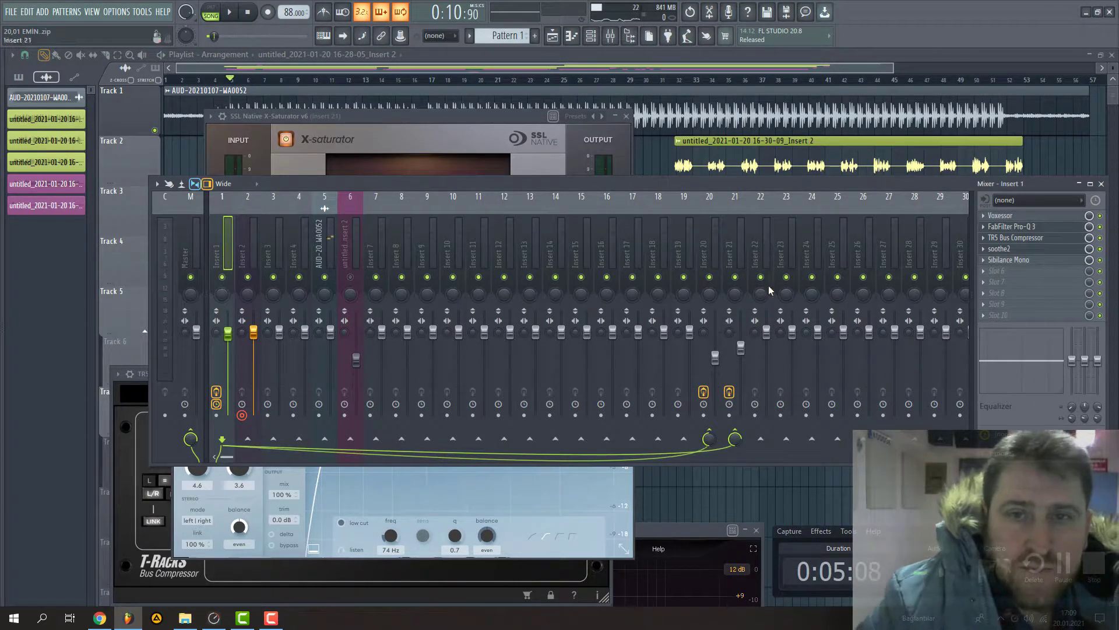
Check the Insert 20 send and load the I Heart NY parallel compressor into the sixth effect slot of Insert 1.
click(723, 250)
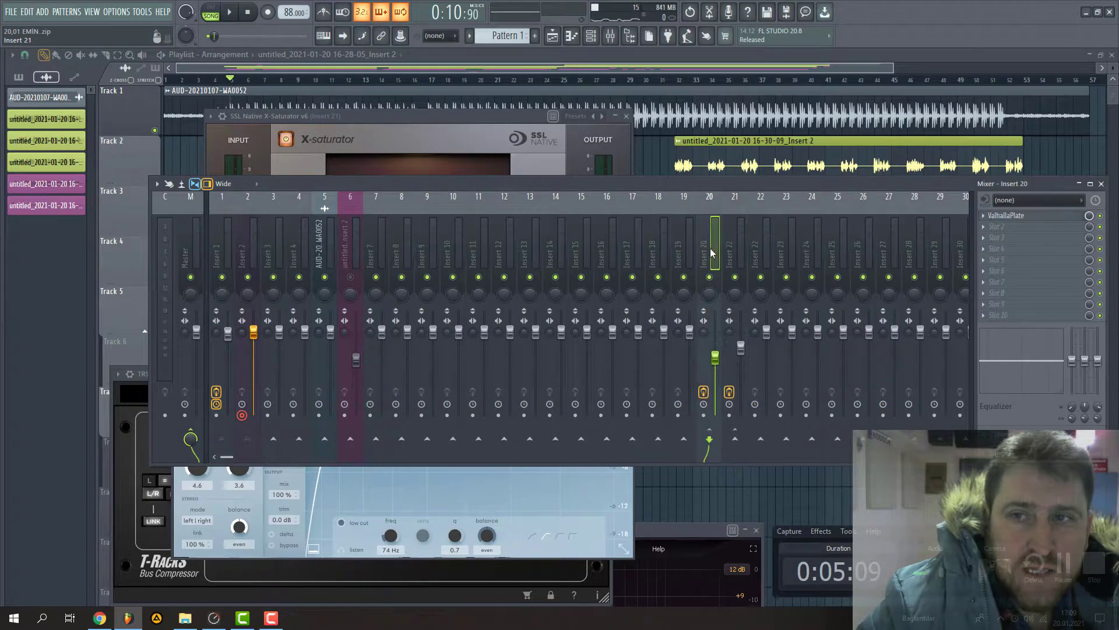
click(223, 256)
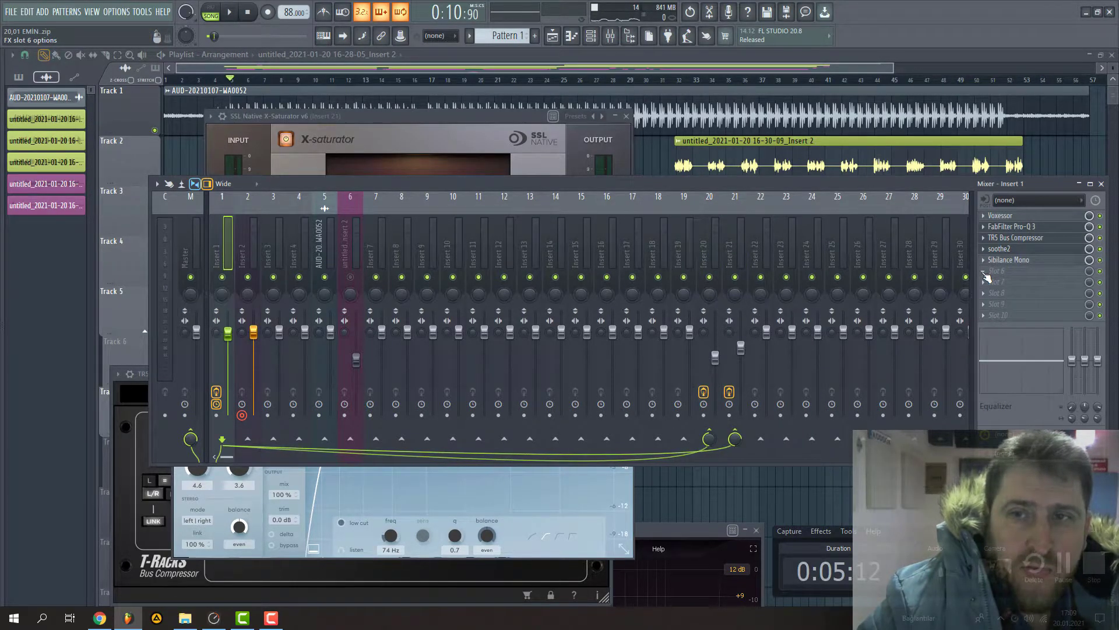
click(986, 276)
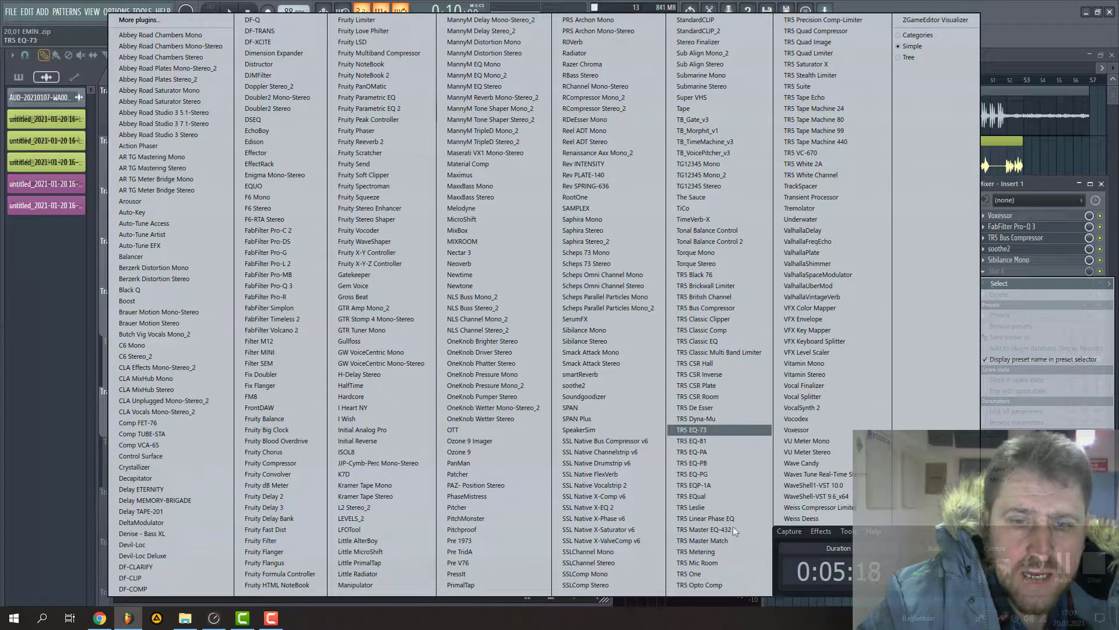
key(Escape)
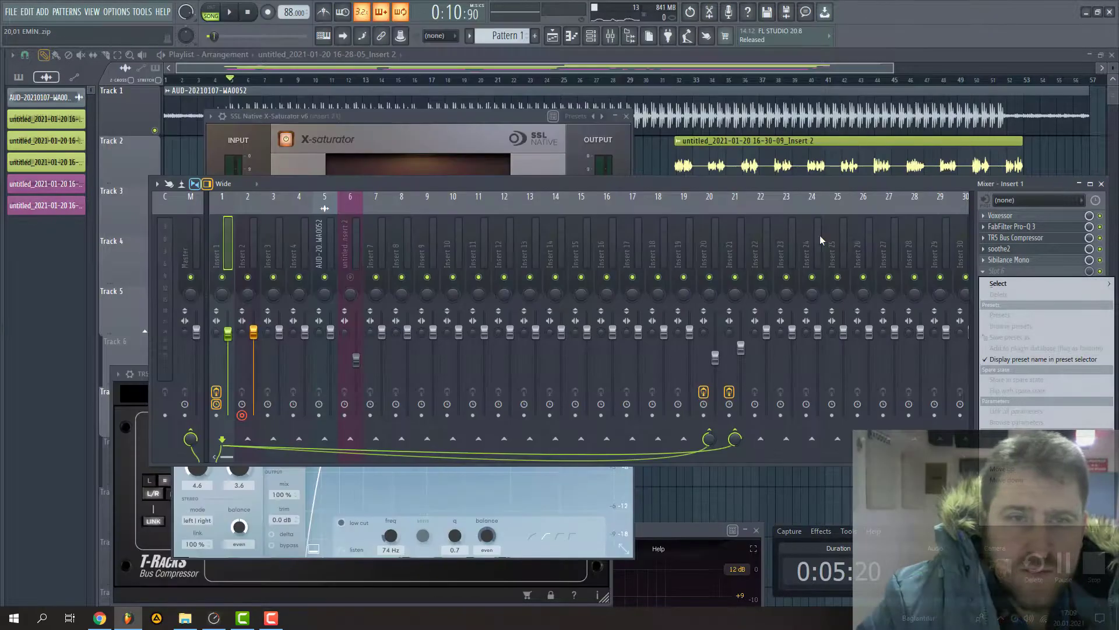
click(998, 283)
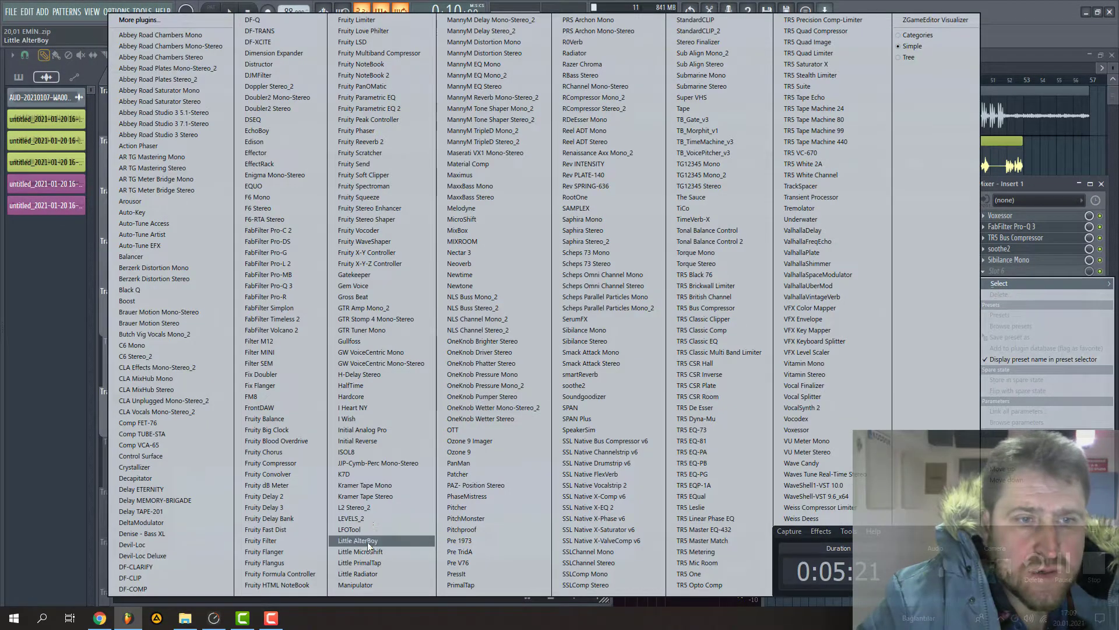
click(352, 407)
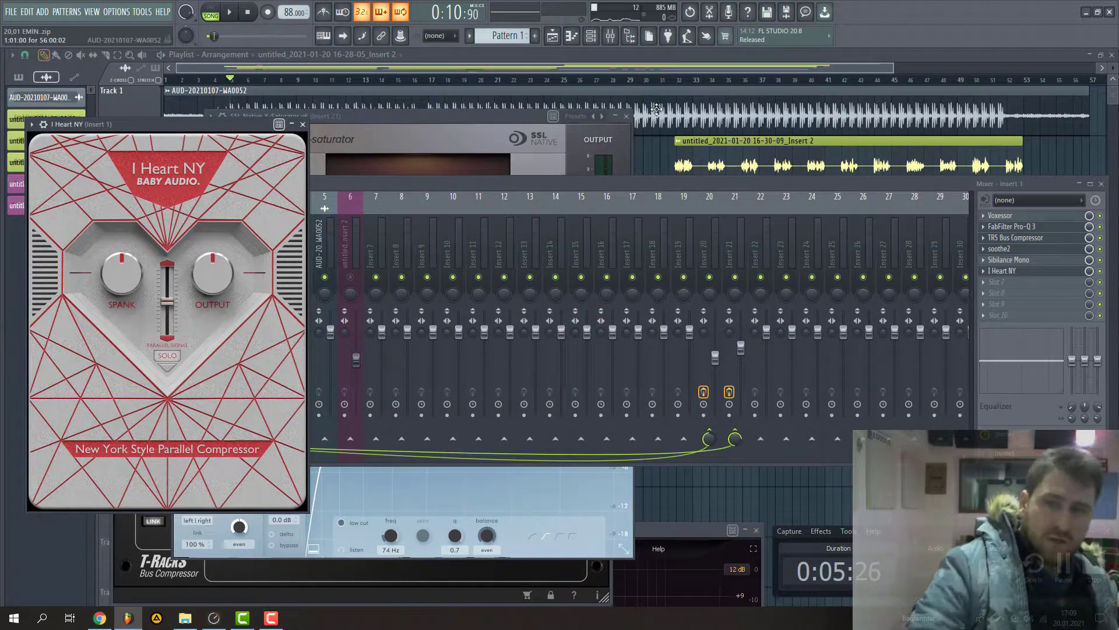
Play the song to audition I Heart NY on Insert 1, reopening its window, and stop playback.
click(233, 13)
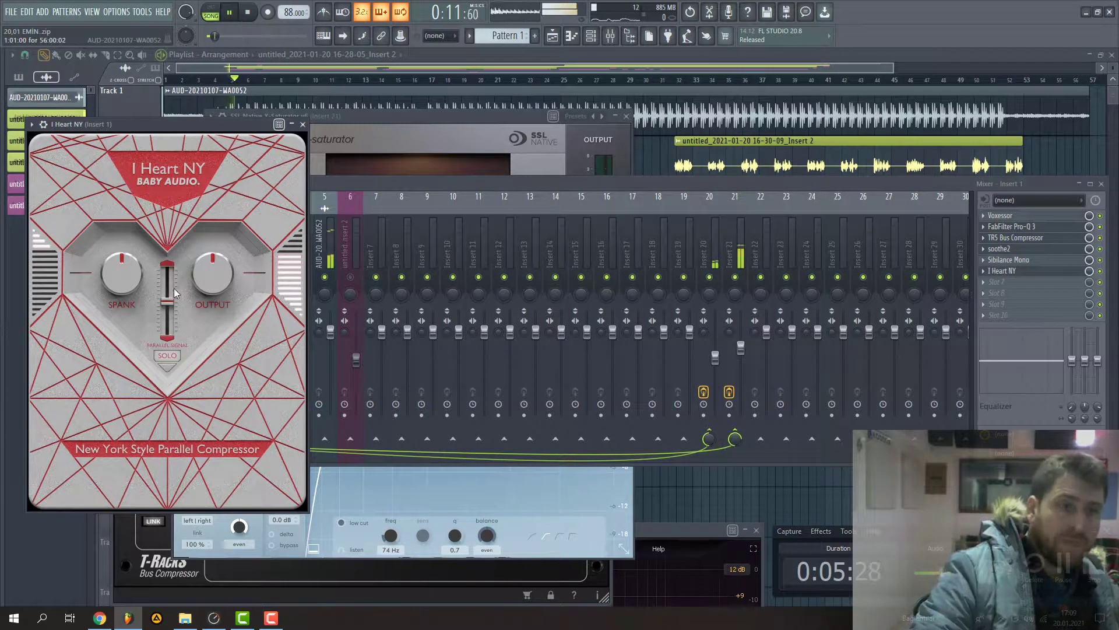
click(1002, 272)
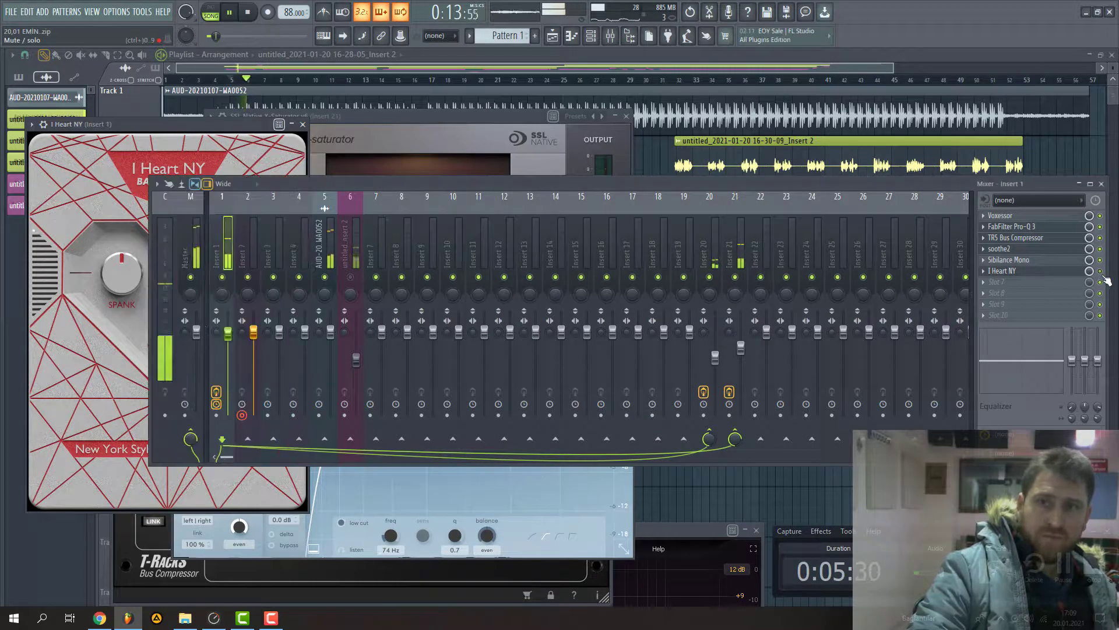
click(1013, 274)
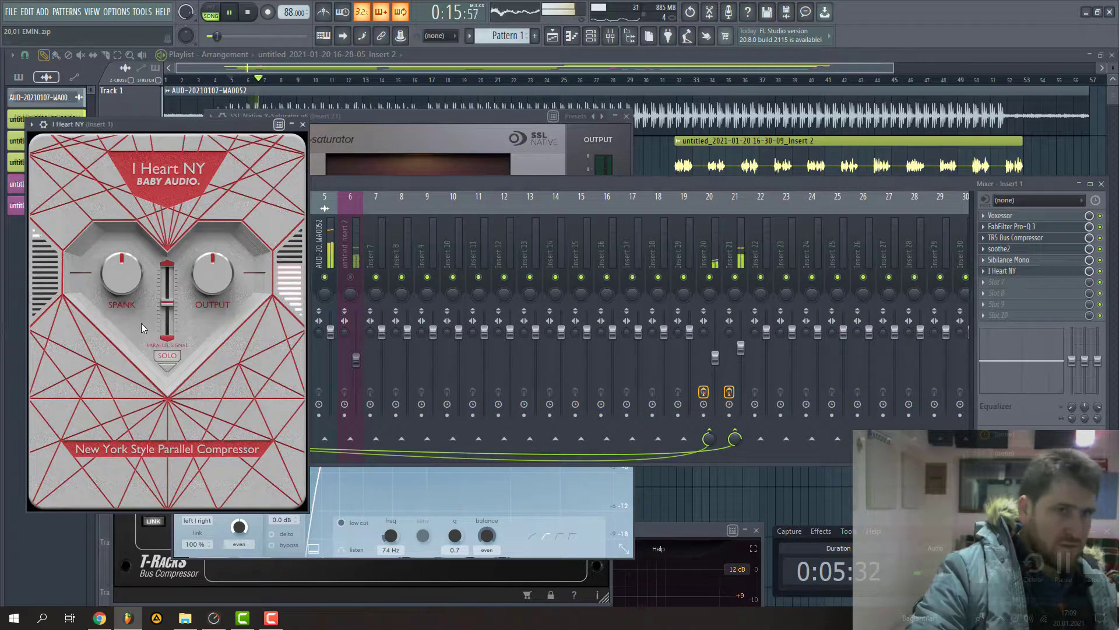
click(249, 13)
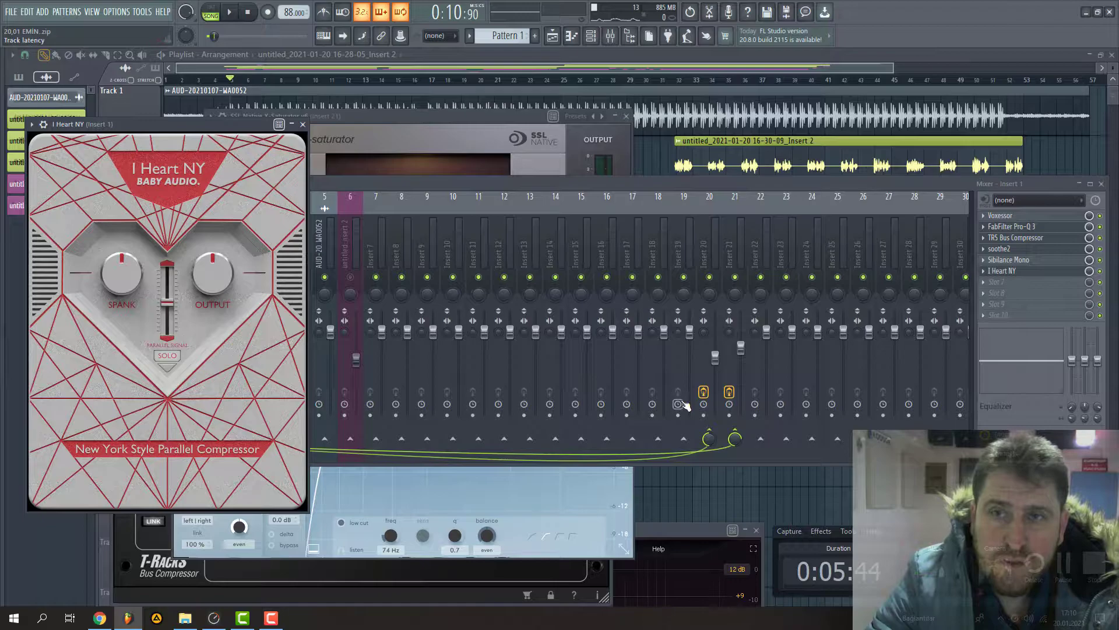
Review the Voxessor and FabFilter Pro-Q 3 settings on Insert 1 and close the equalizer.
click(1023, 217)
click(1023, 217)
click(1032, 230)
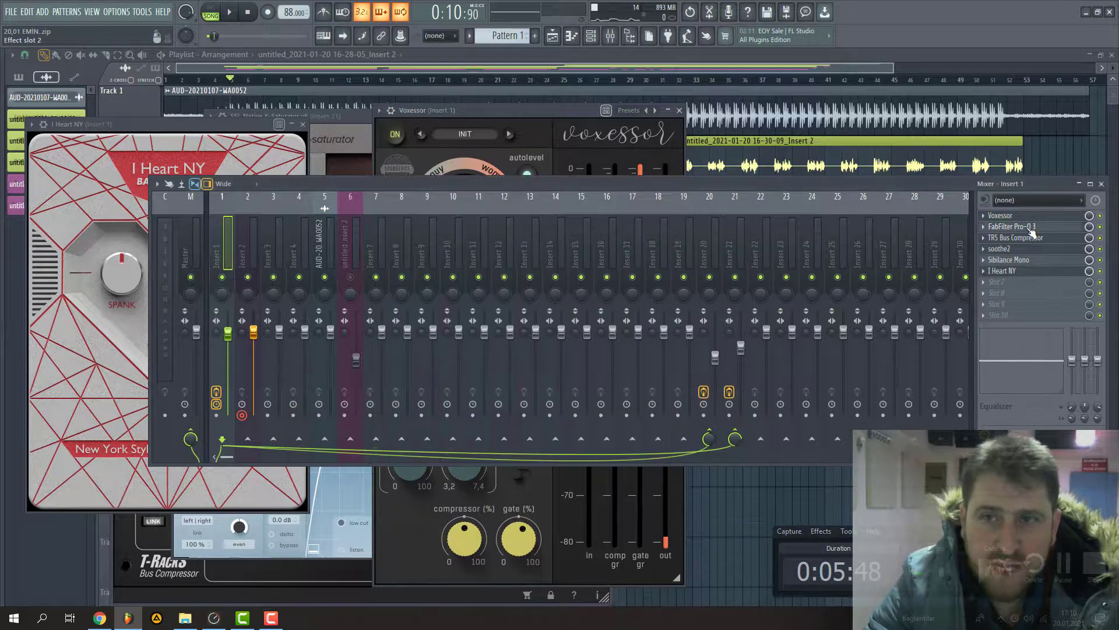
drag(560, 487, 559, 247)
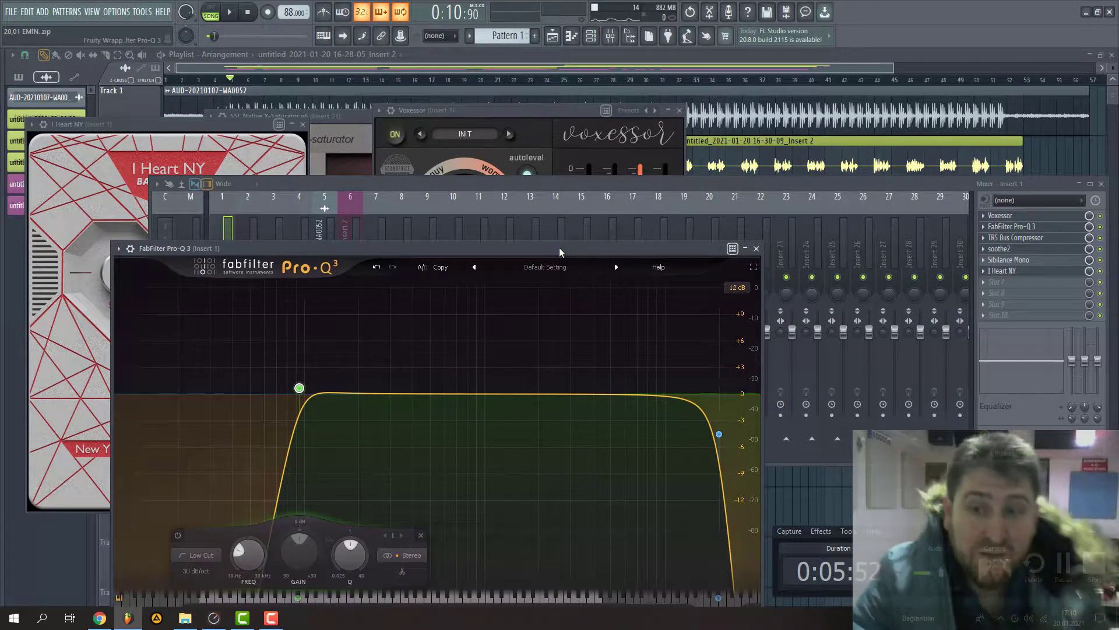
key(Escape)
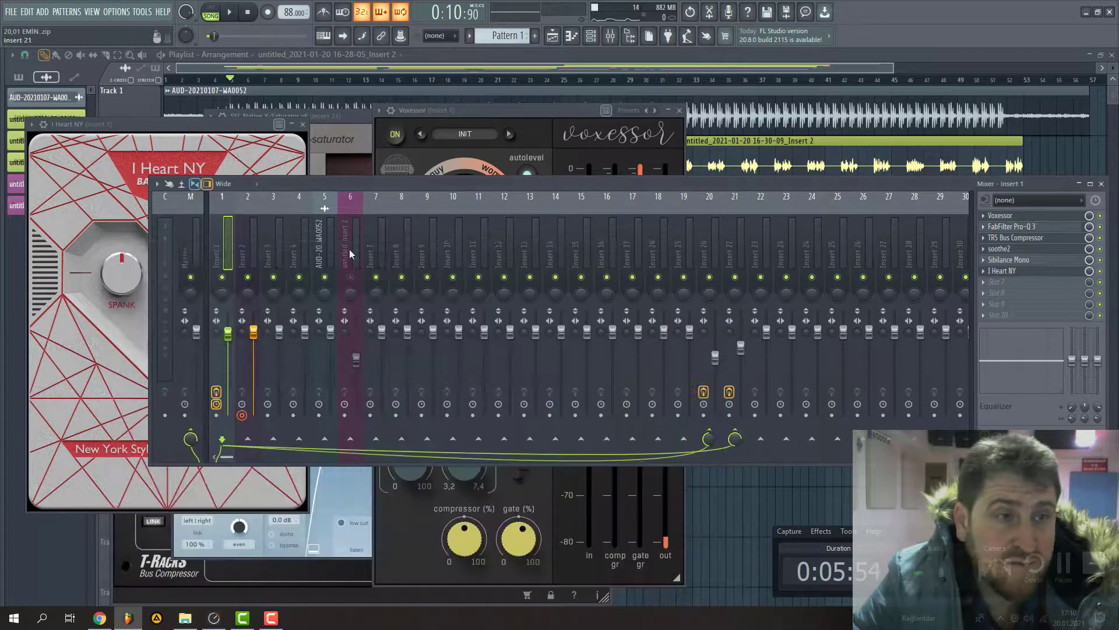
Load MannyM EQ Mono into the seventh effect slot of Insert 1.
click(1023, 273)
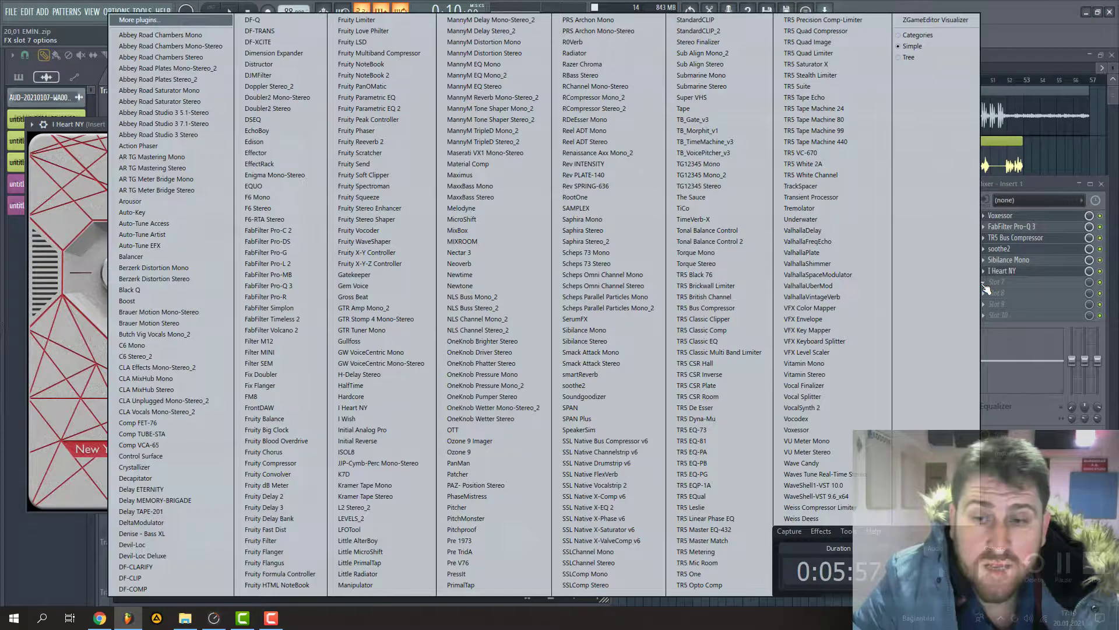
click(983, 282)
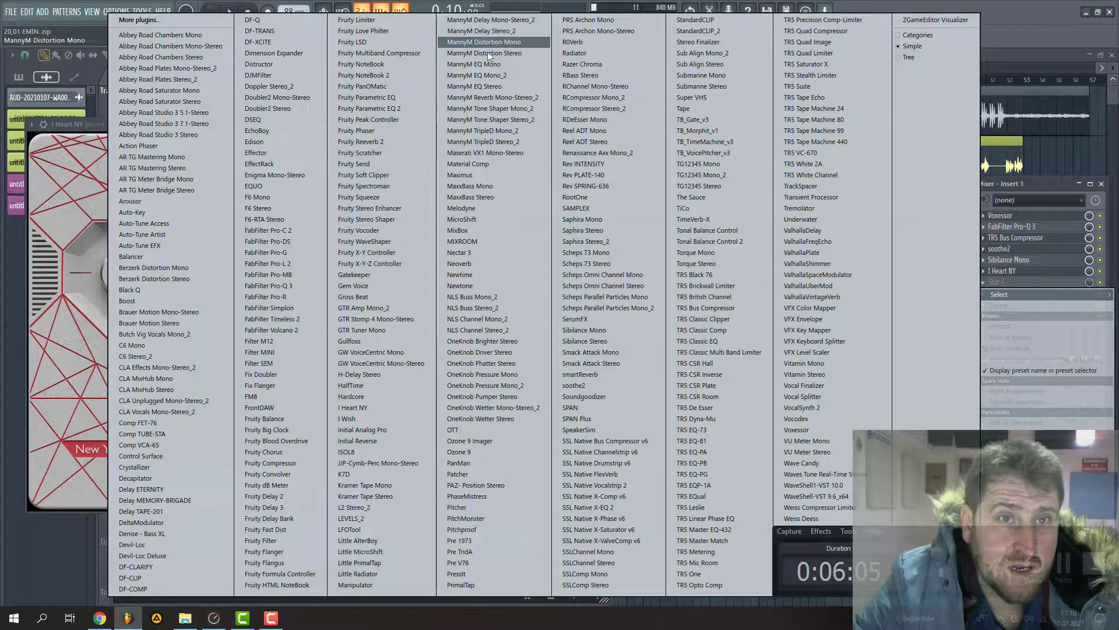
click(468, 64)
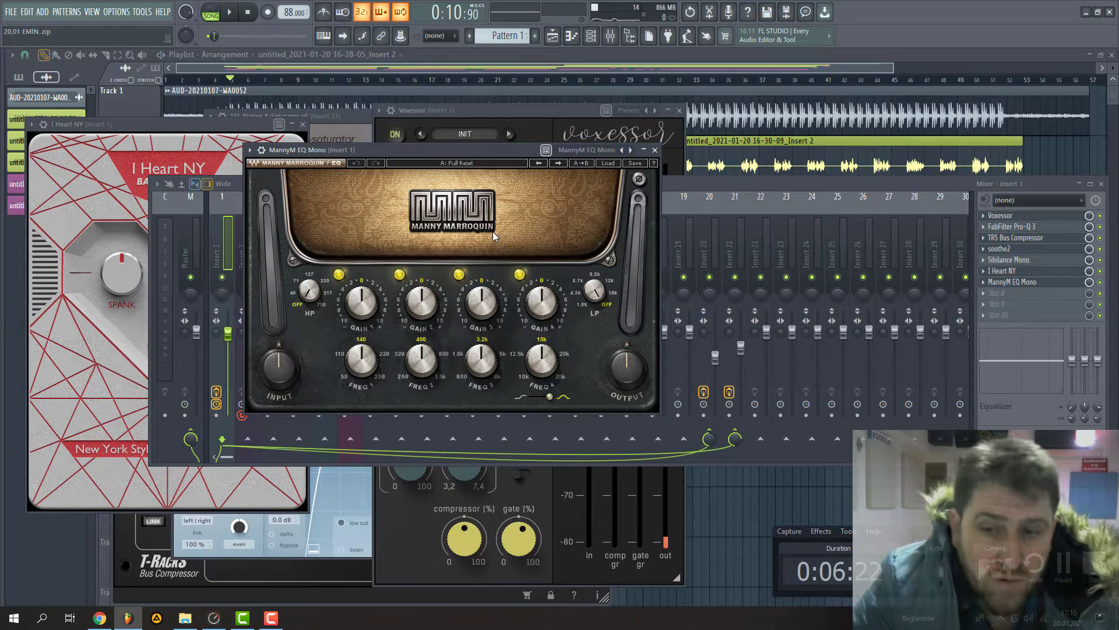
Save the project and try band 3 of MannyM EQ Mono at 5 kHz with a slight gain boost.
key(ctrl+s)
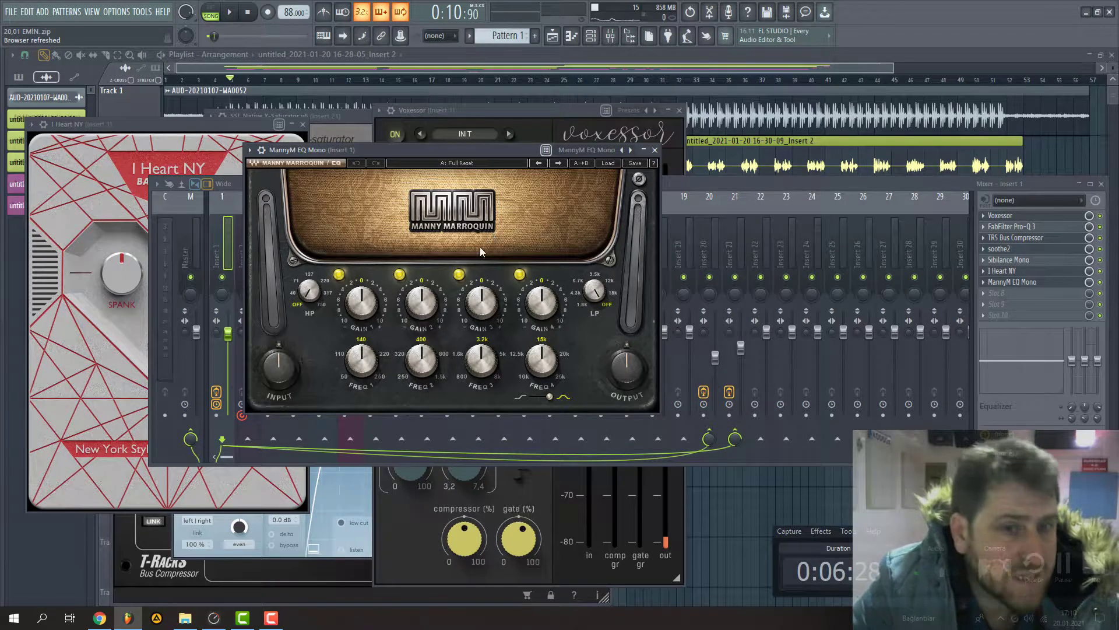
drag(477, 377, 481, 350)
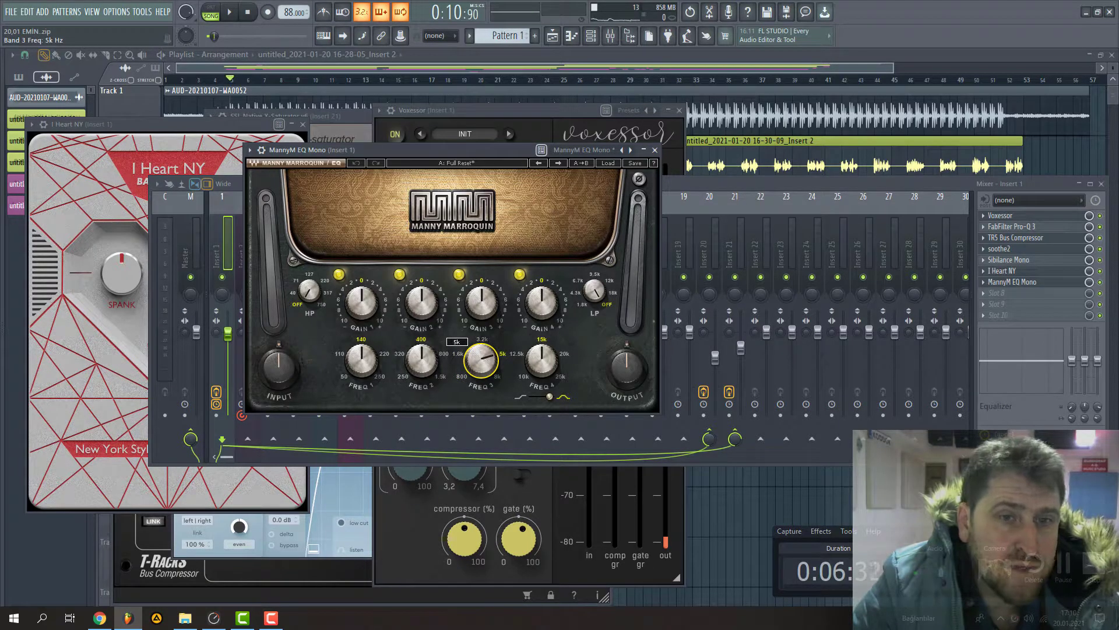
drag(490, 313, 490, 307)
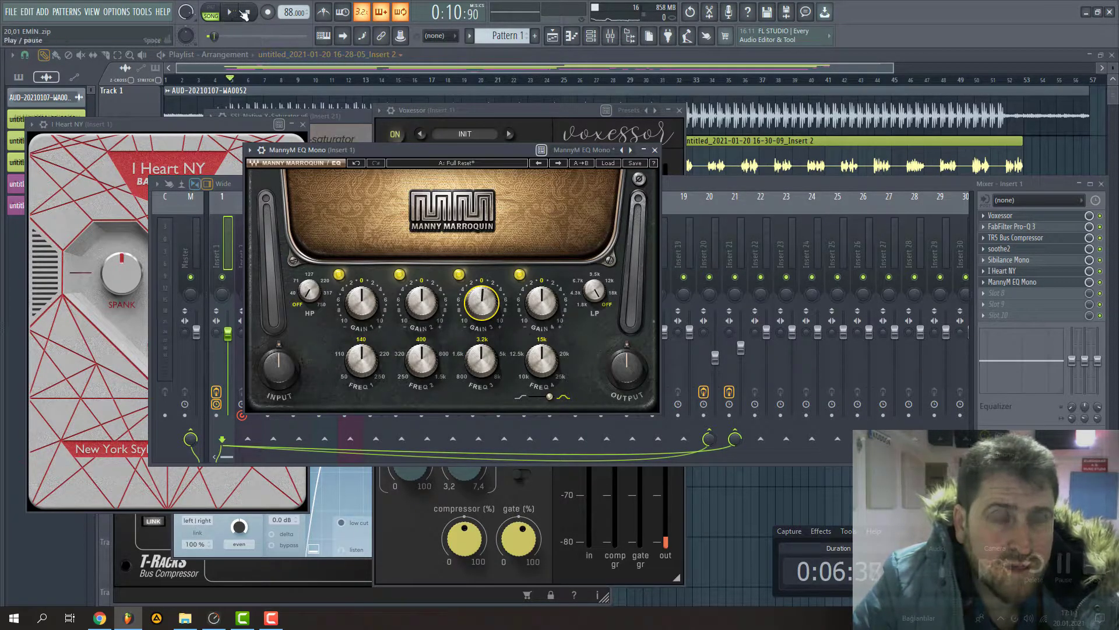
Play the song while raising band 3's gain to 10 and setting its frequency to 5 kHz, and stop playback.
key(space)
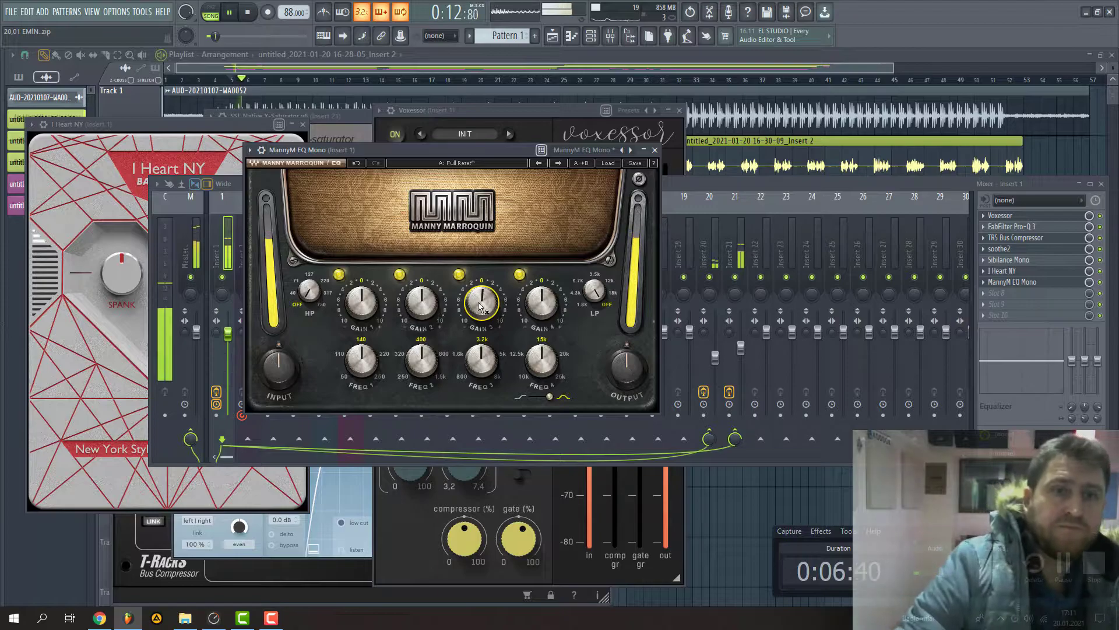
drag(479, 326, 480, 317)
click(482, 360)
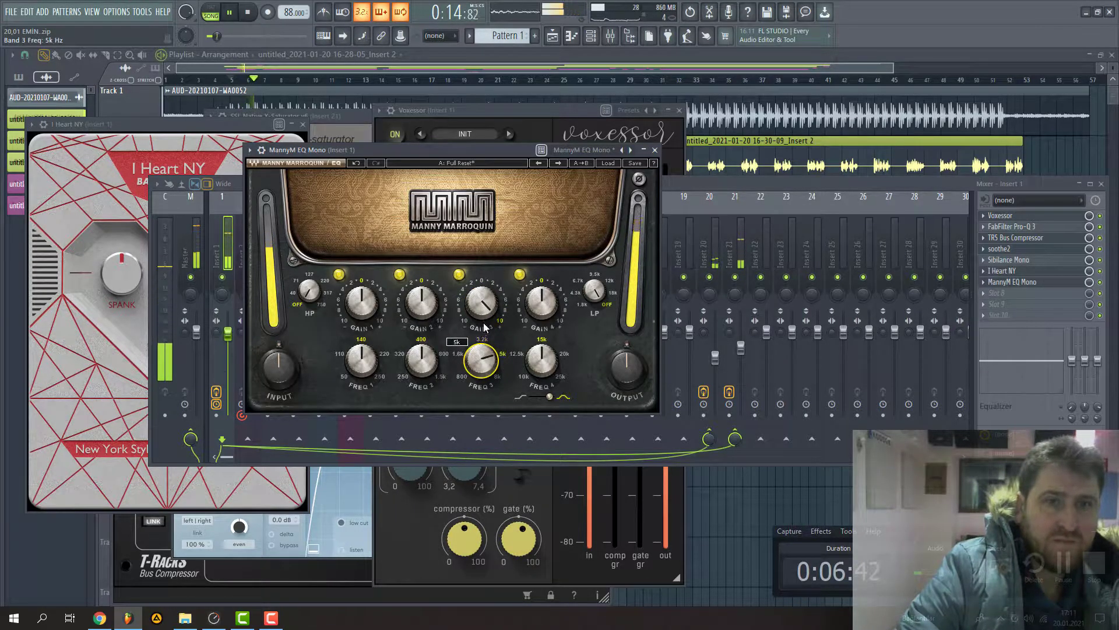
drag(481, 360, 481, 351)
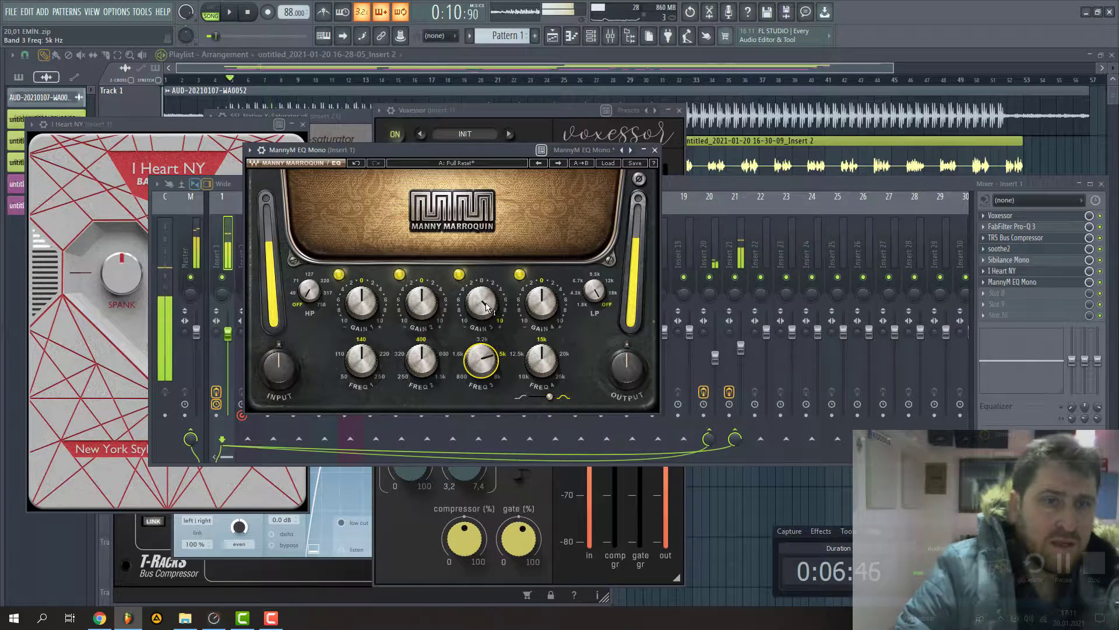
key(space)
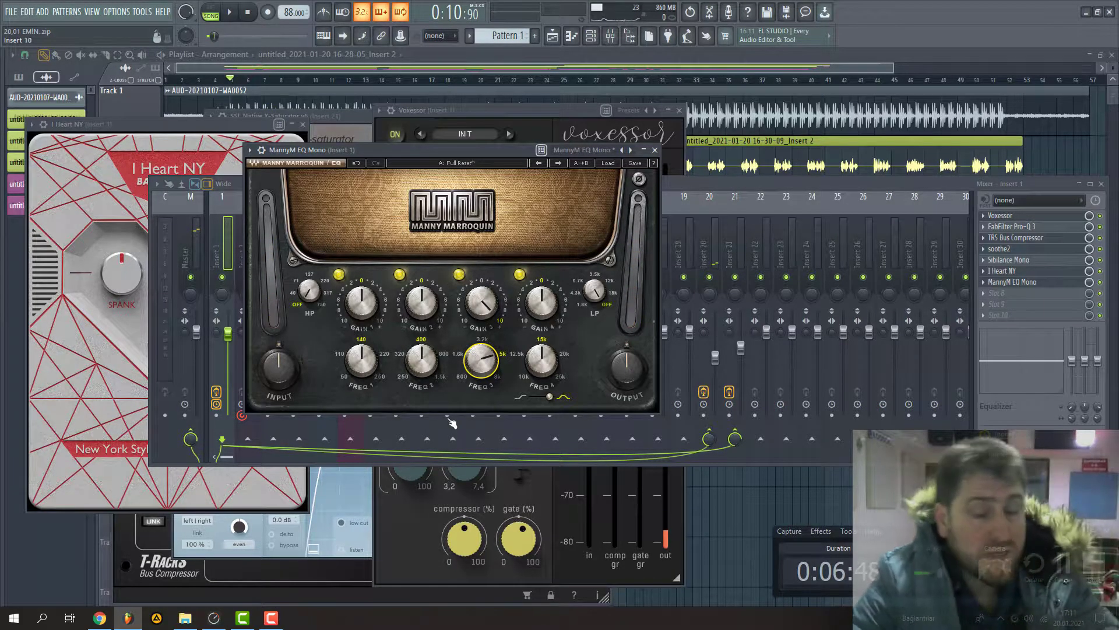
Reduce band 3's gain to a moderate boost and audition it with a short playback.
drag(482, 302, 482, 307)
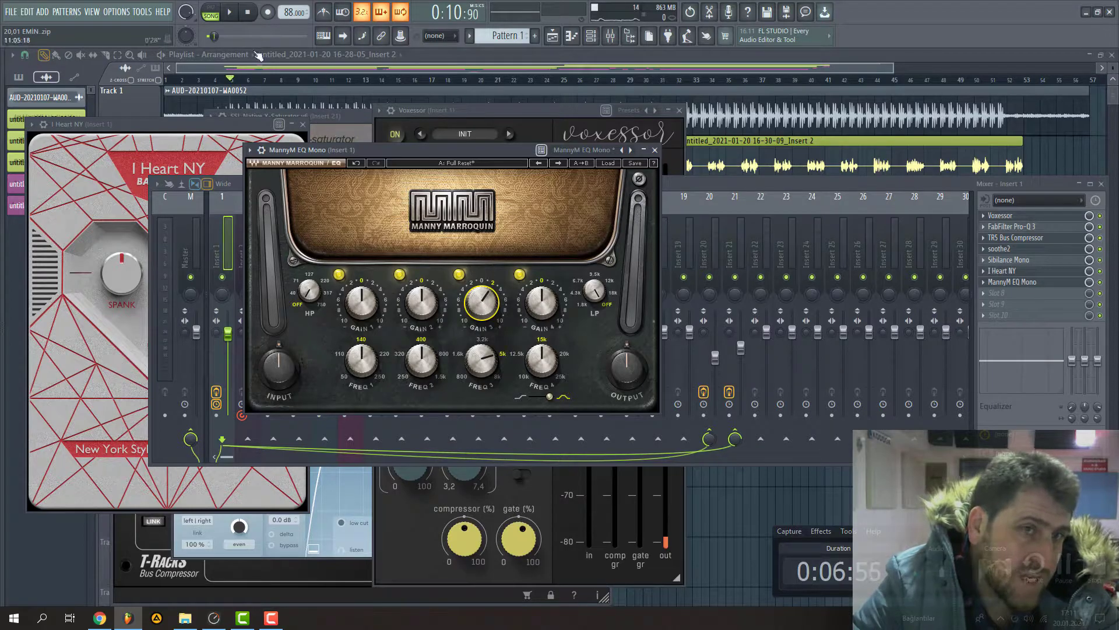
key(space)
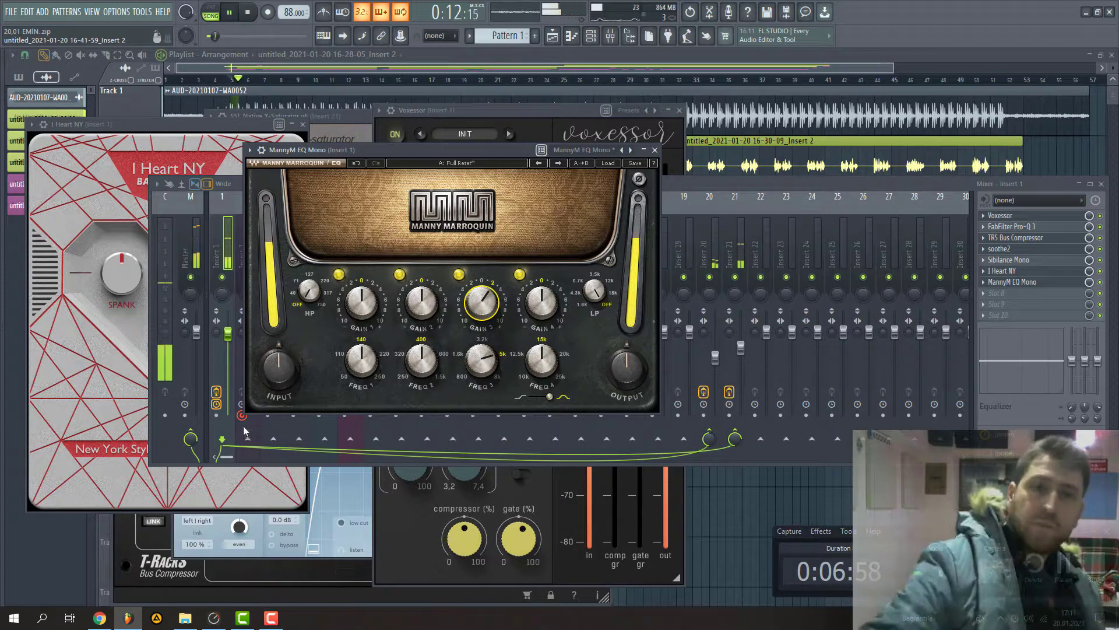
click(255, 20)
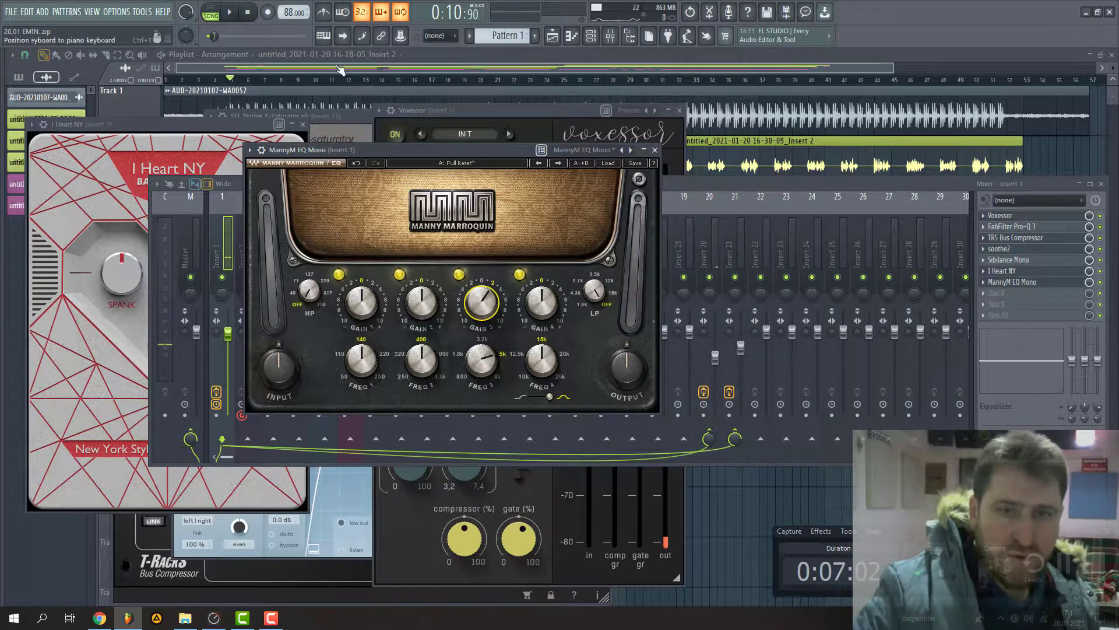
Close MannyM EQ Mono and play the song briefly to check the mix levels.
click(655, 150)
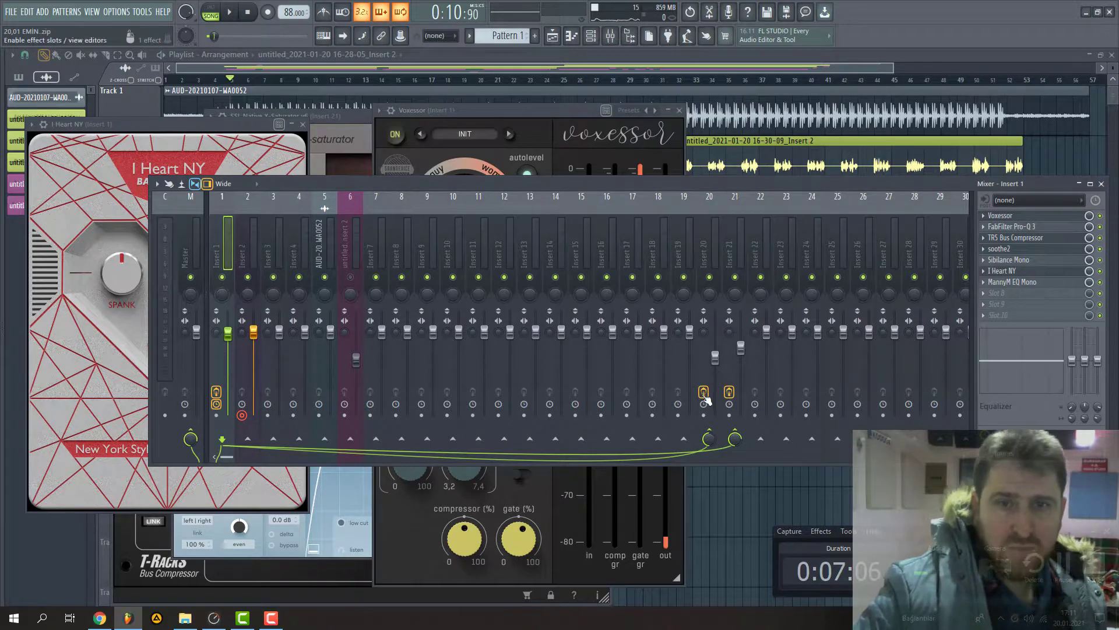
key(space)
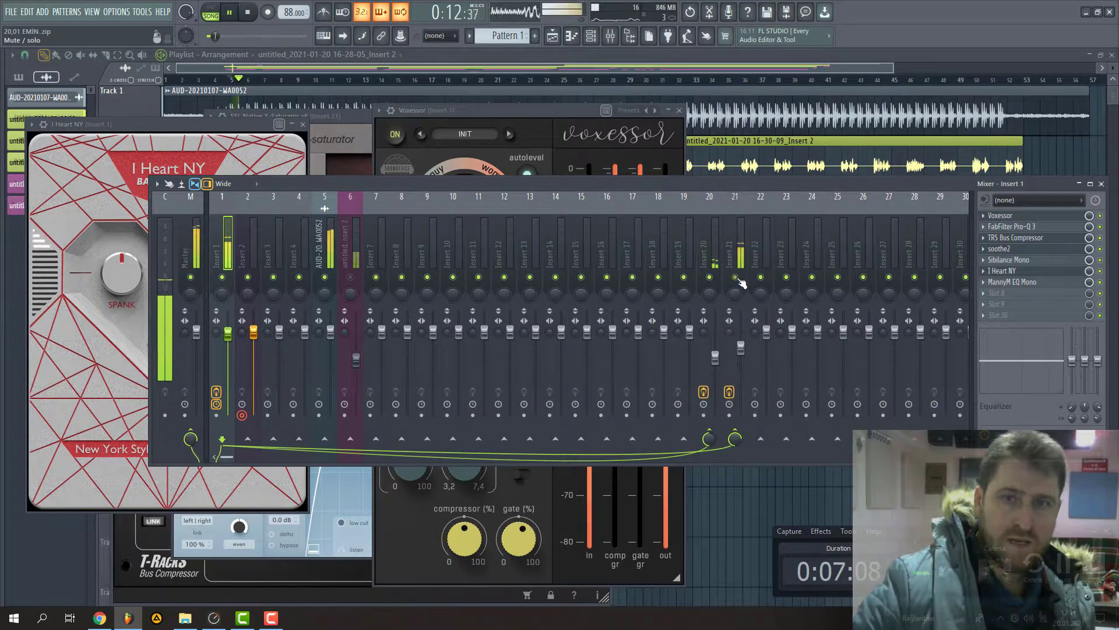
click(259, 18)
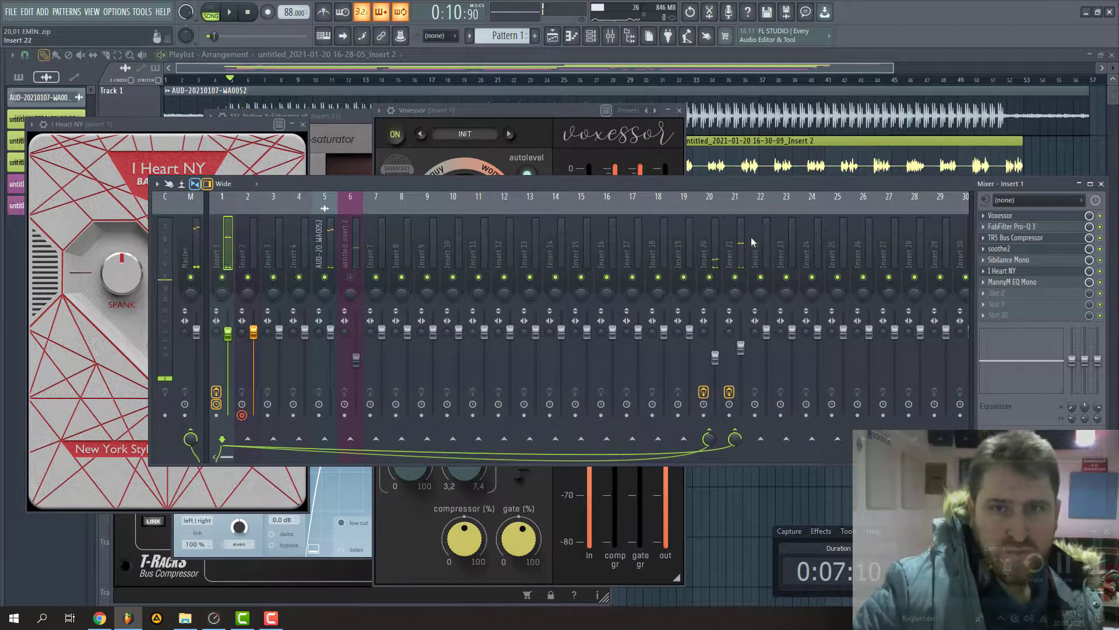
Open the SSL Native X-Saturator on Insert 21 and lower its drive to -0.8 dB, auditioning the song during the adjustment.
click(743, 239)
click(1045, 217)
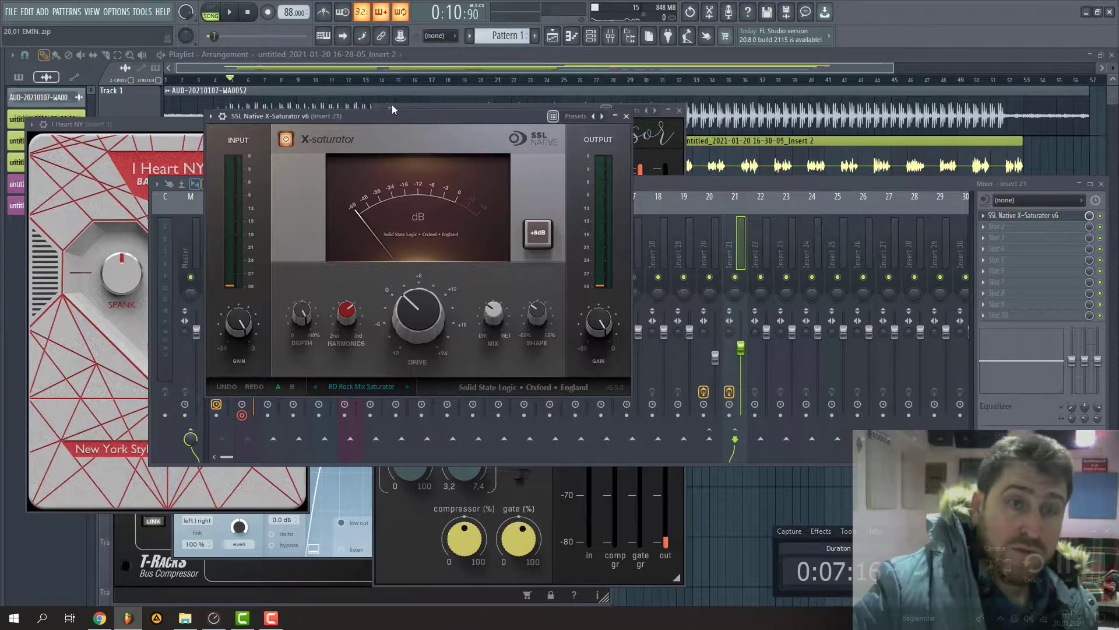
key(space)
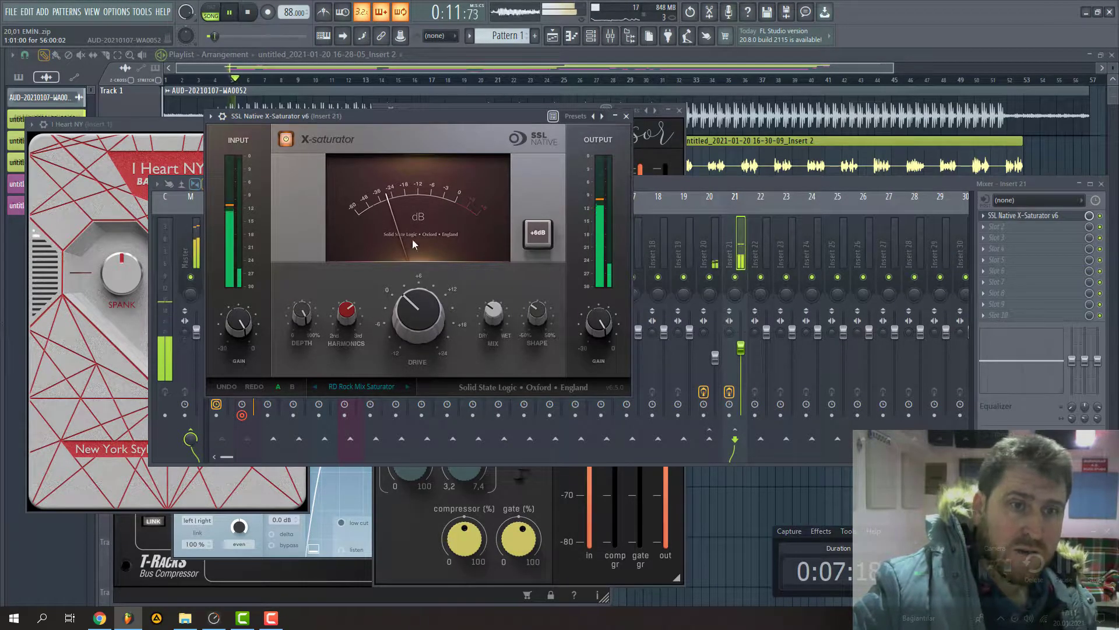
drag(408, 289, 406, 324)
key(space)
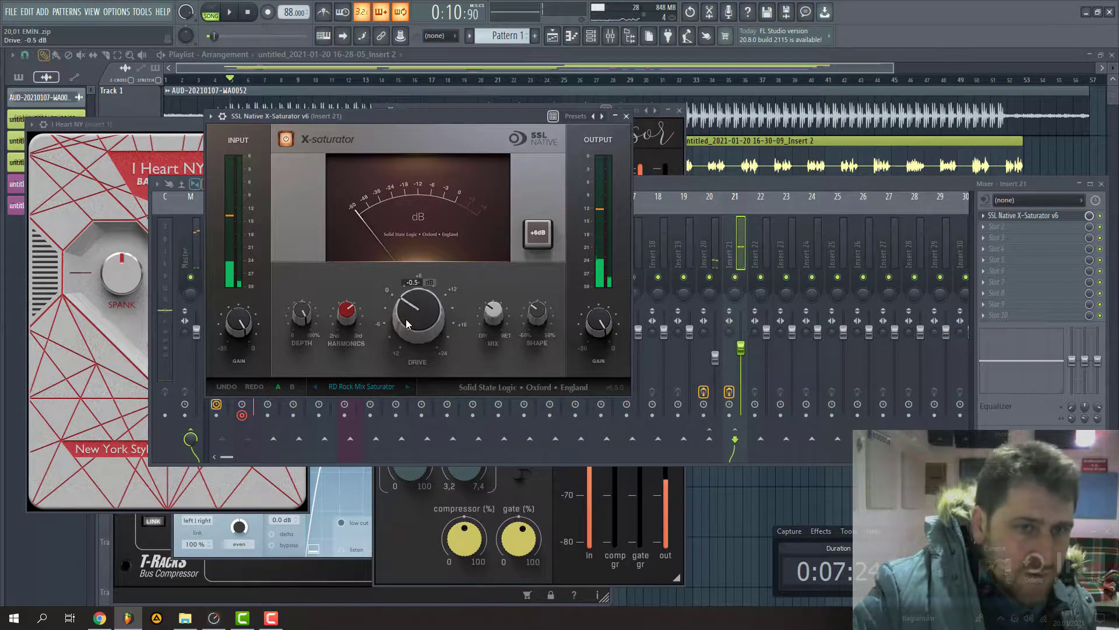
scroll(409, 317, down, 1)
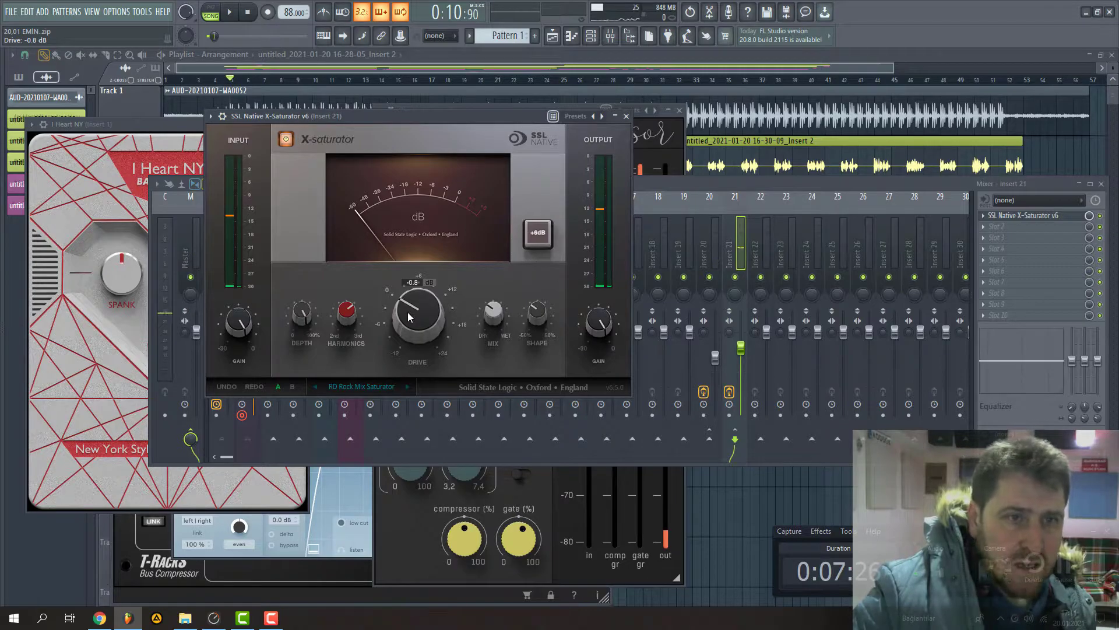
mouse_move(334, 296)
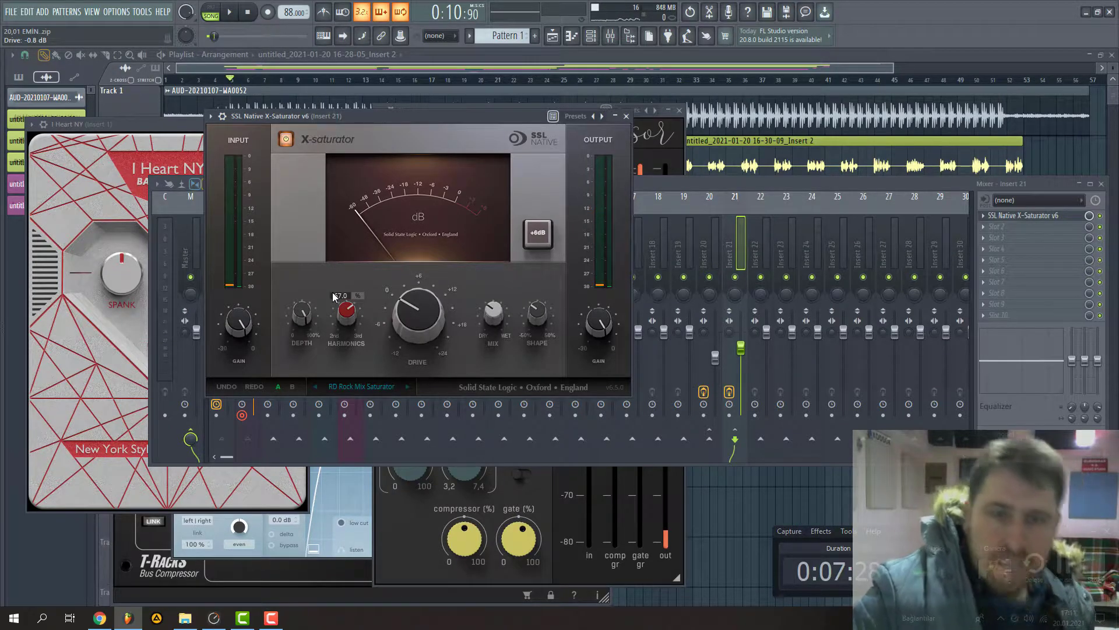
scroll(343, 298, up, 1)
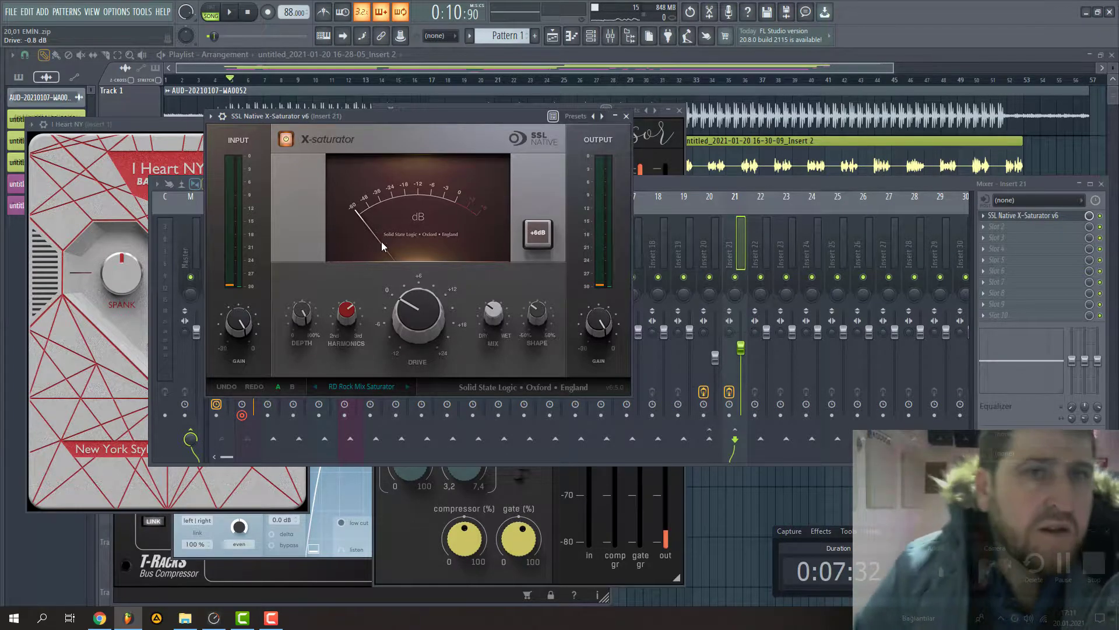
Close all plugin windows, reopen the mixer, and solo the purple vocal track 6, selecting it for effects.
key(F12)
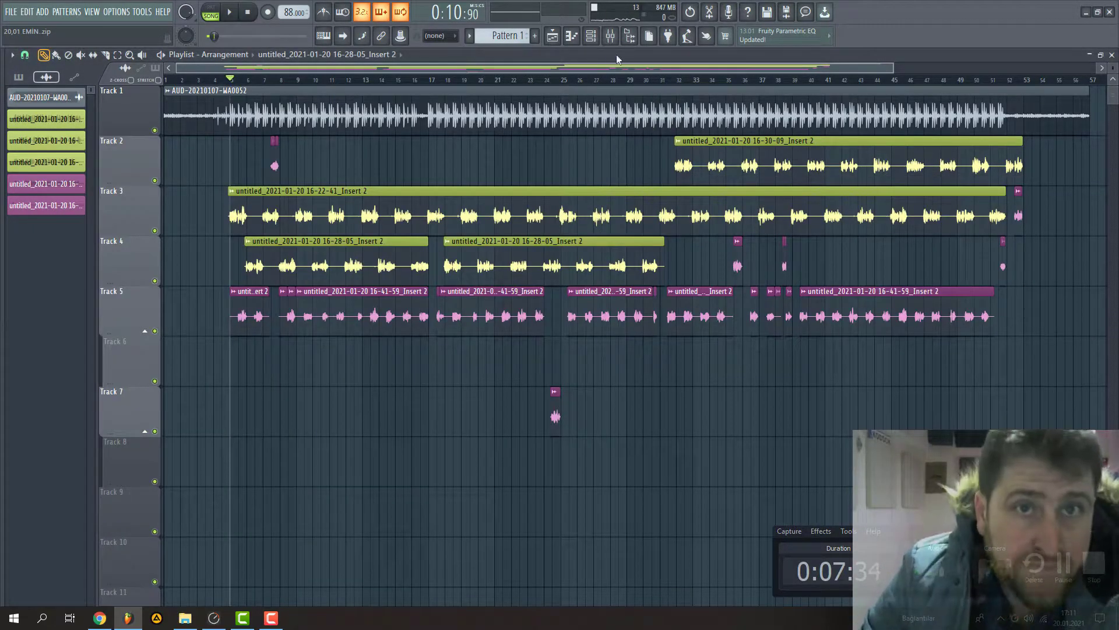
click(611, 35)
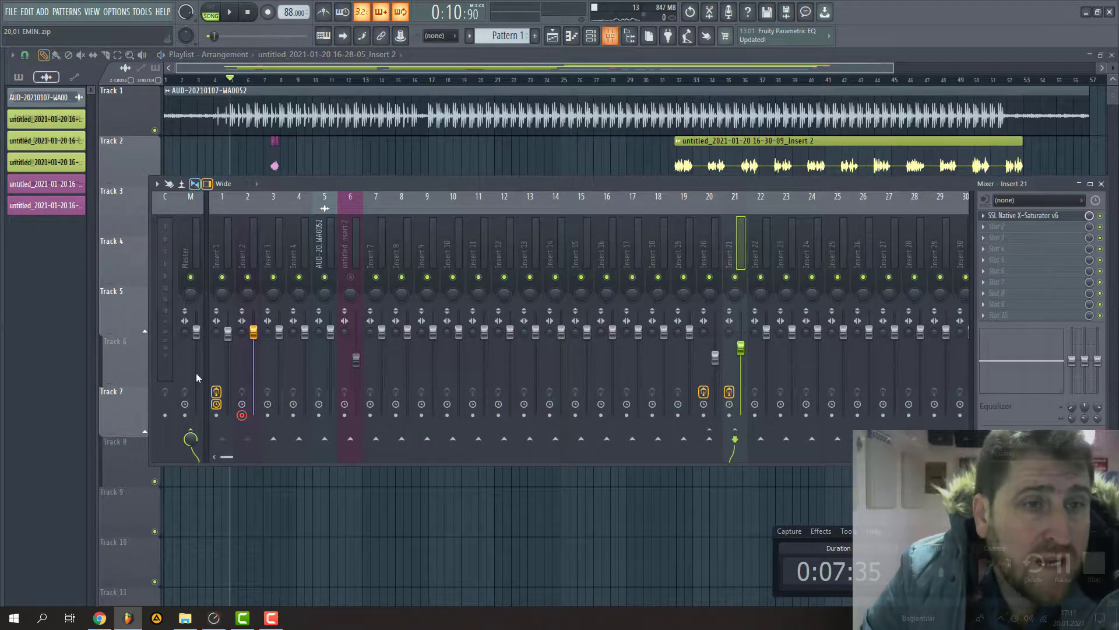
click(353, 263)
click(228, 250)
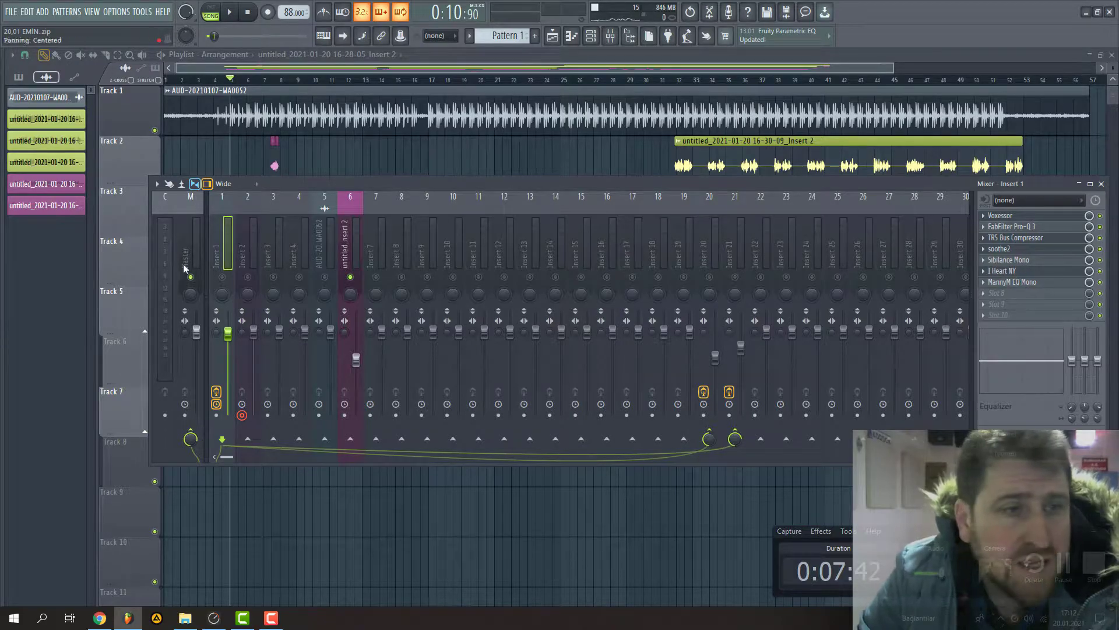
click(222, 277)
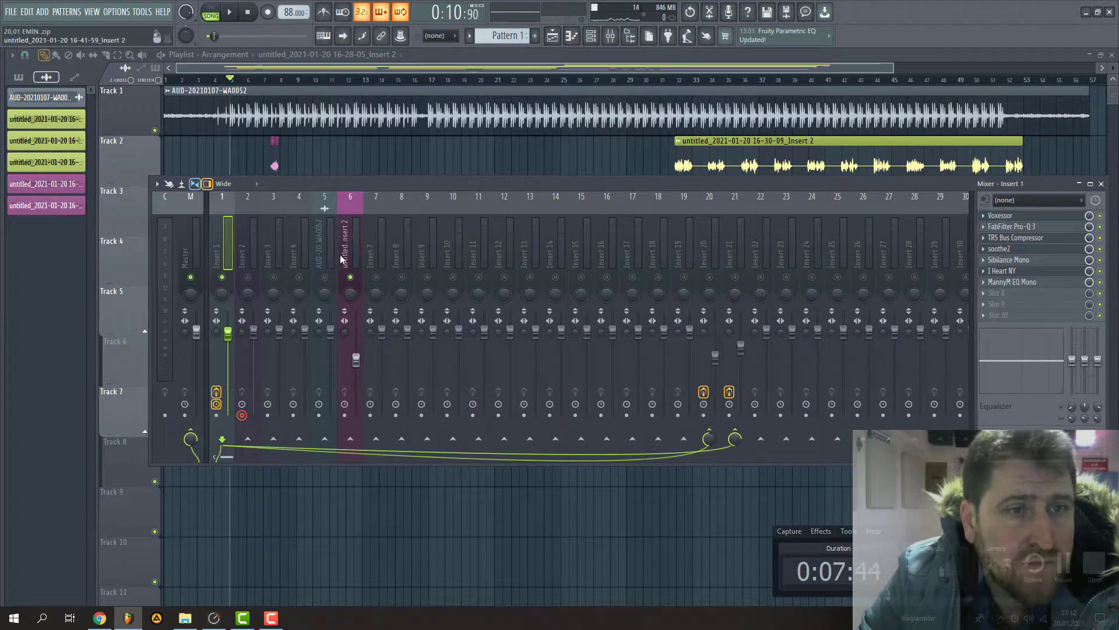
click(350, 282)
Try to load Nectar 3 into the first effect slot of track 6 and close its window.
click(997, 216)
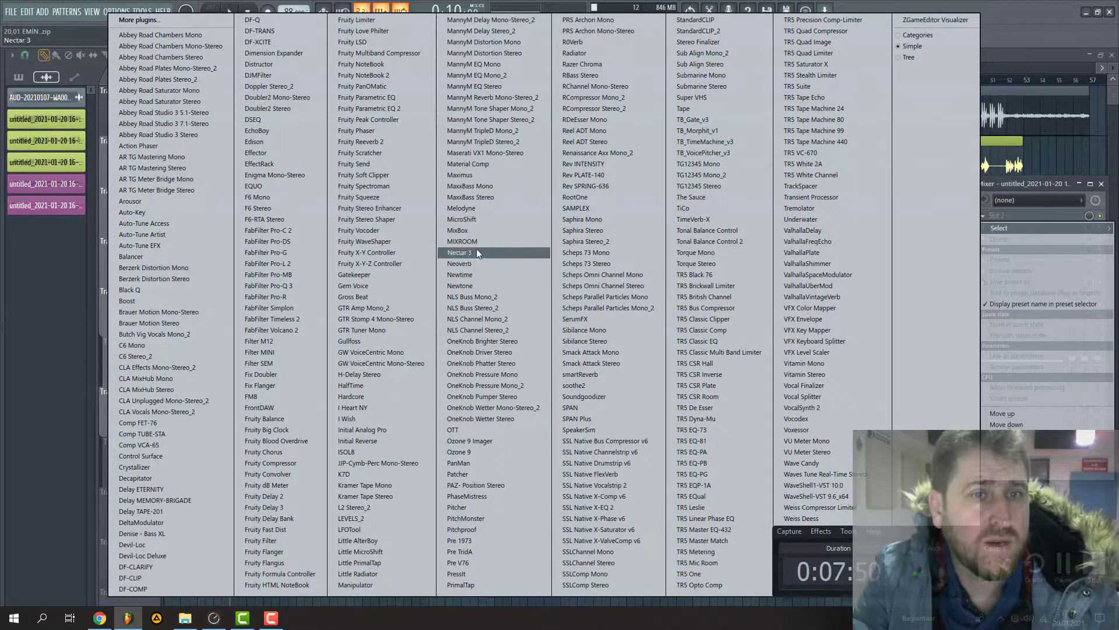
click(460, 252)
click(681, 342)
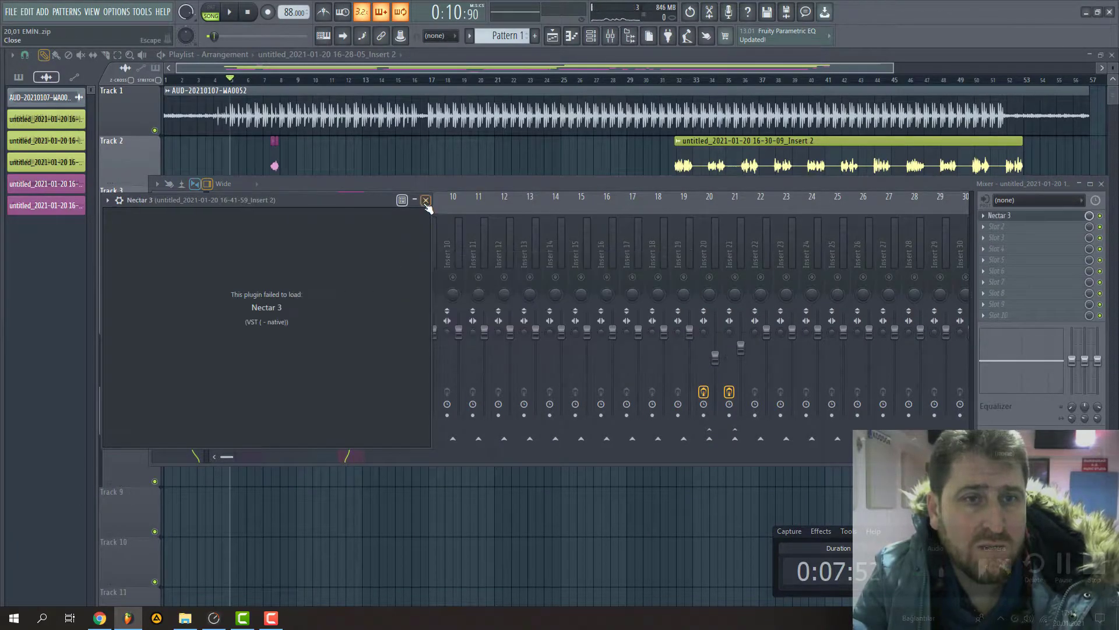
click(425, 200)
Replace the plugin in track 6's first effect slot with Nectar 3 found by searching the full plugin list.
click(999, 216)
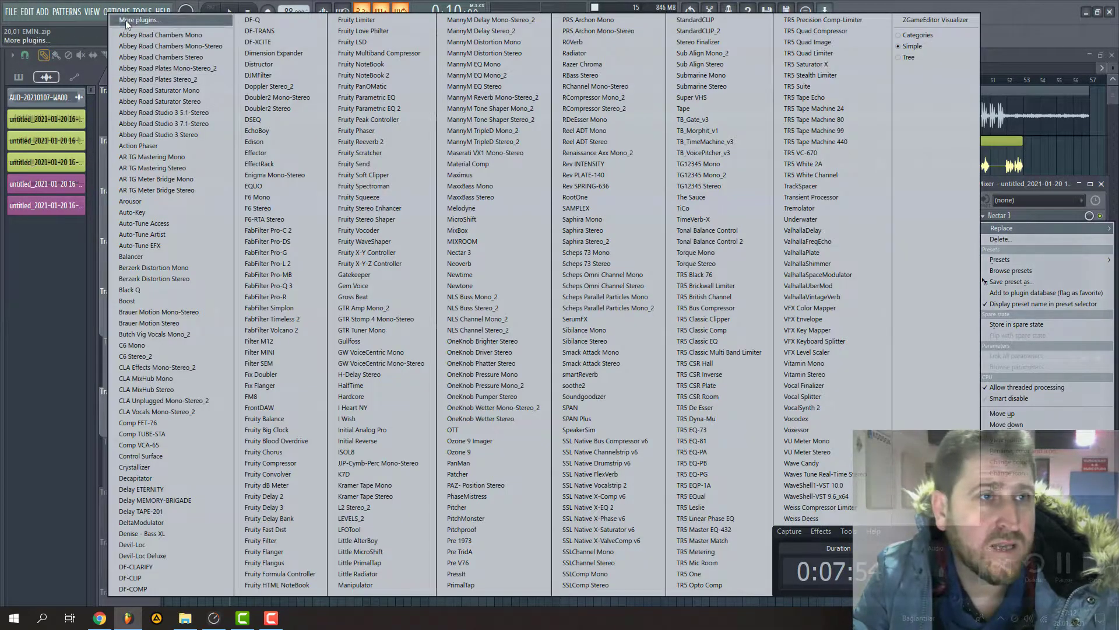
click(725, 455)
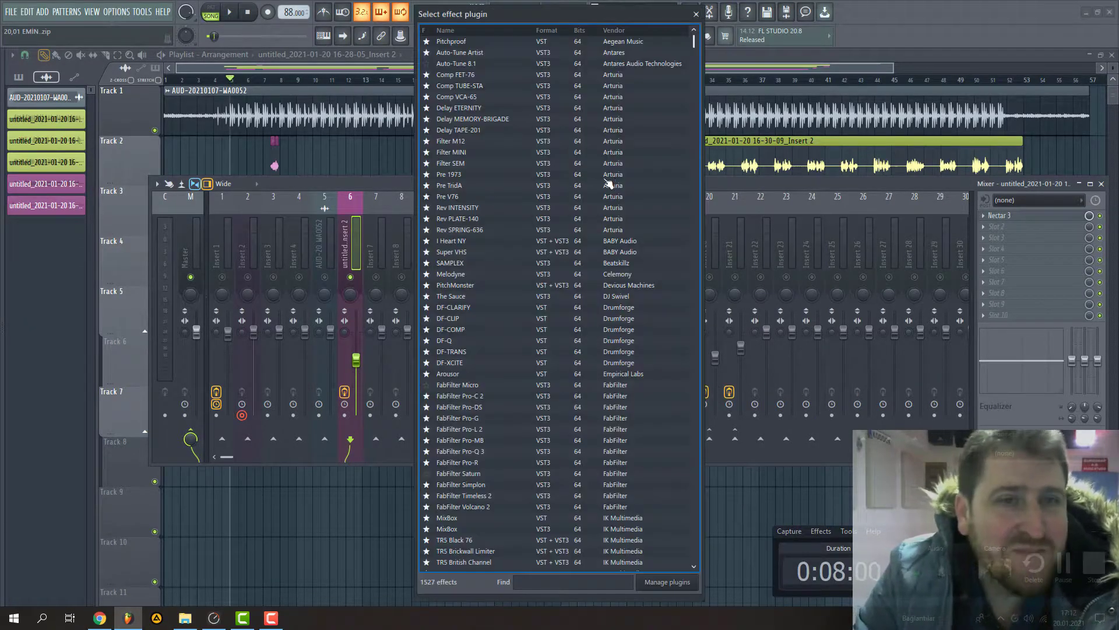
text(NEC)
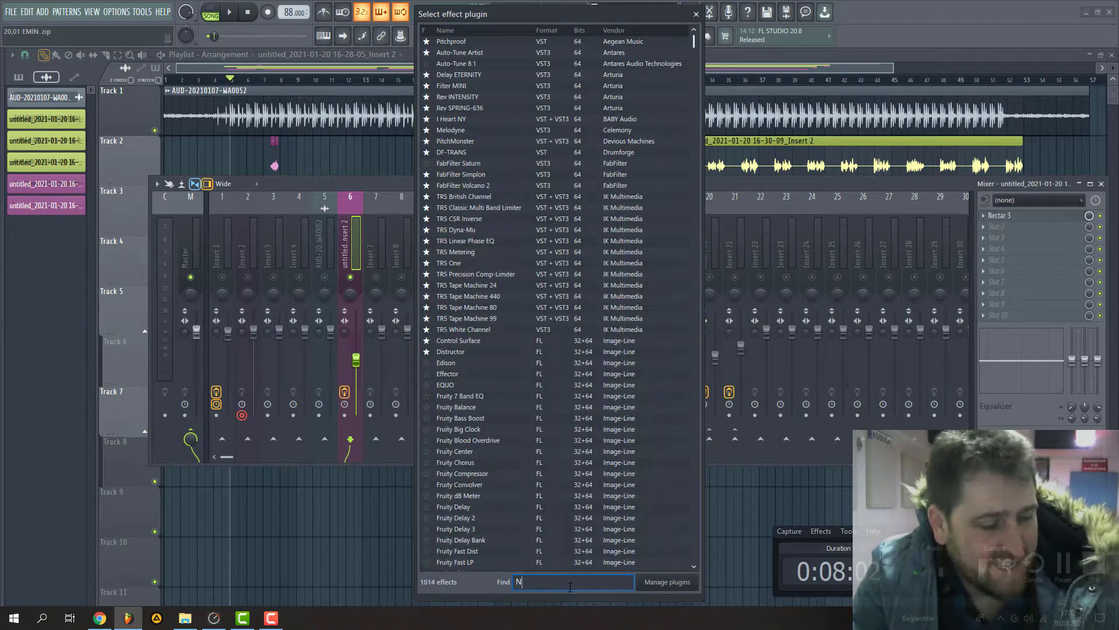
double_click(453, 42)
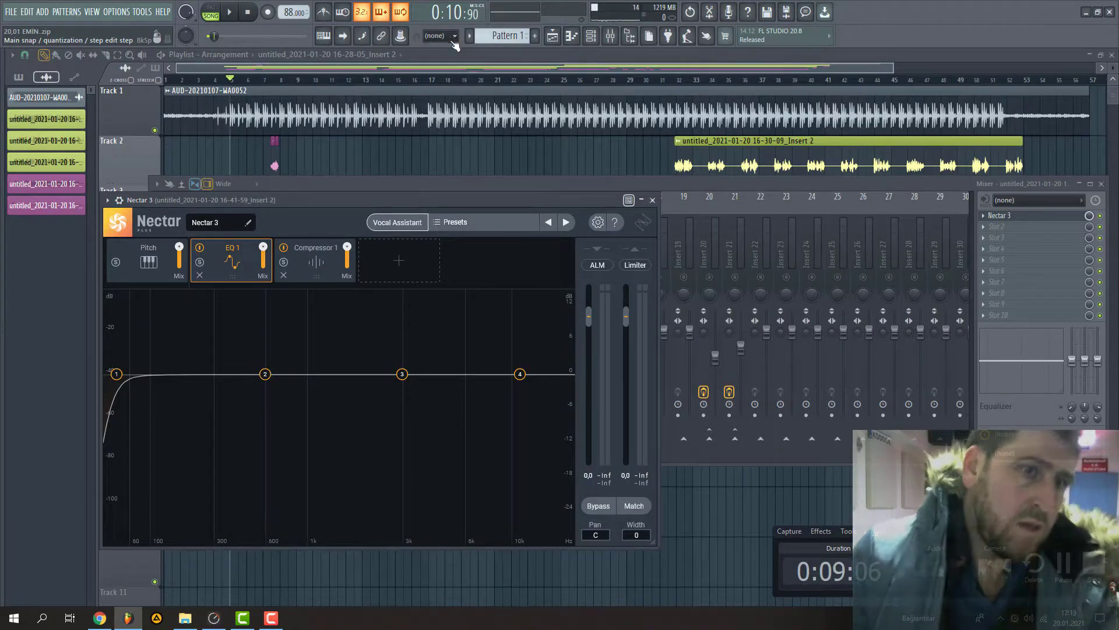
Move Nectar 3's EQ highpass to 29 Hz and load the koddok drakon preset from the preset library.
drag(117, 378, 110, 378)
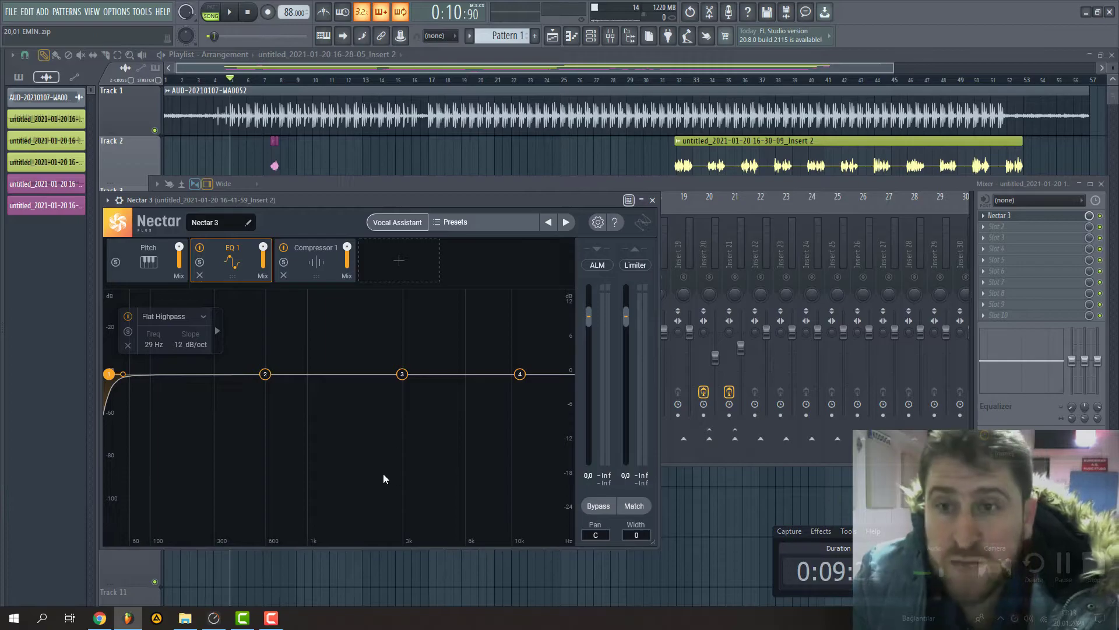
click(491, 221)
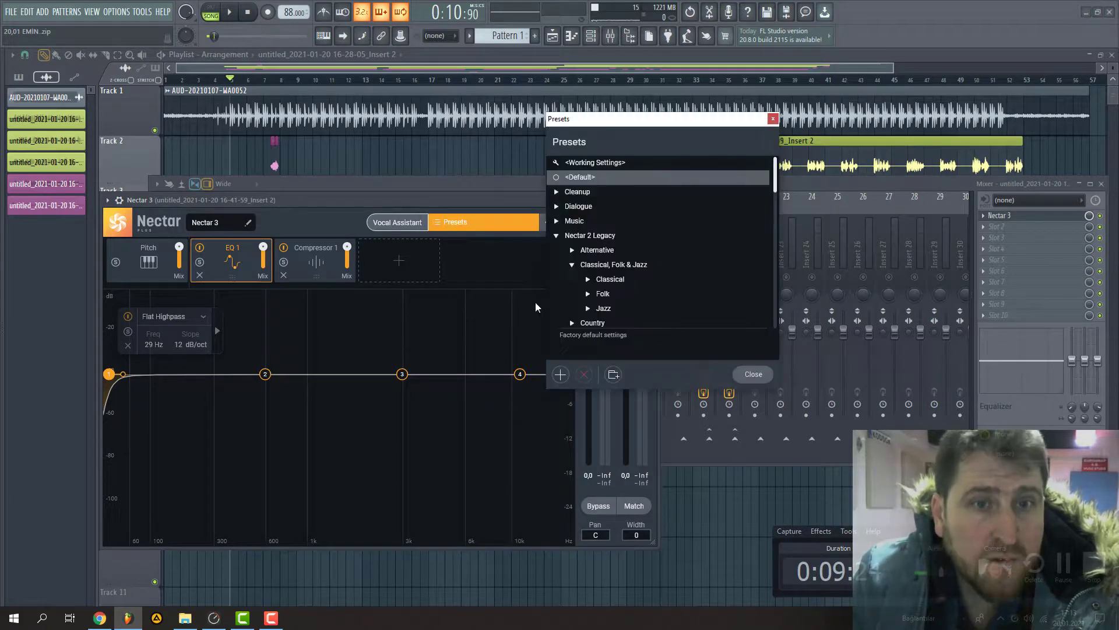
scroll(549, 285, down, 5)
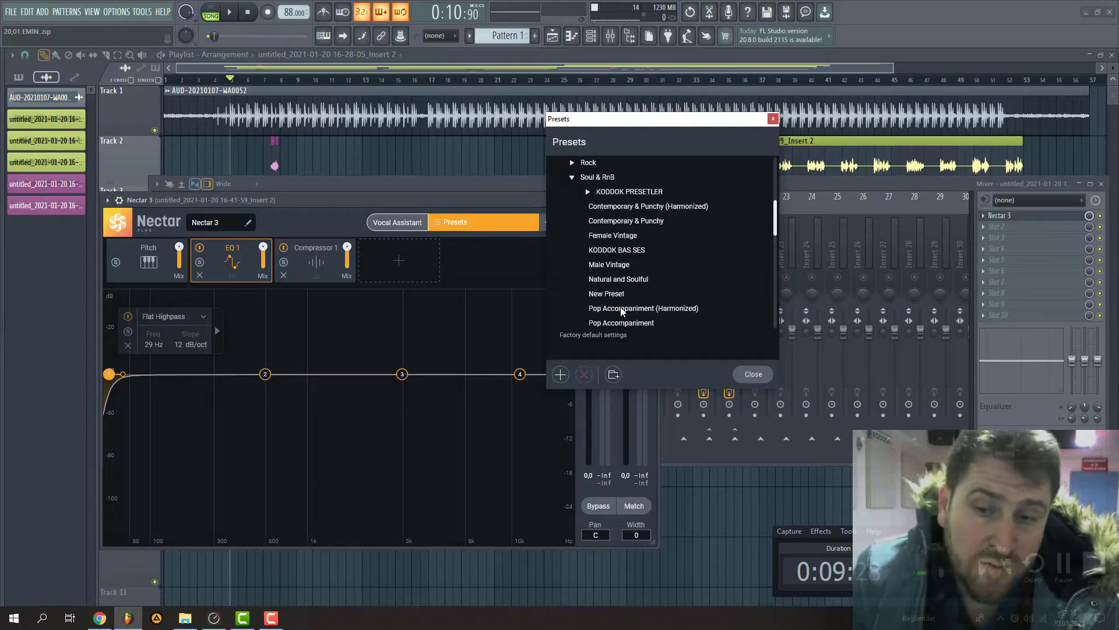
scroll(637, 261, down, 3)
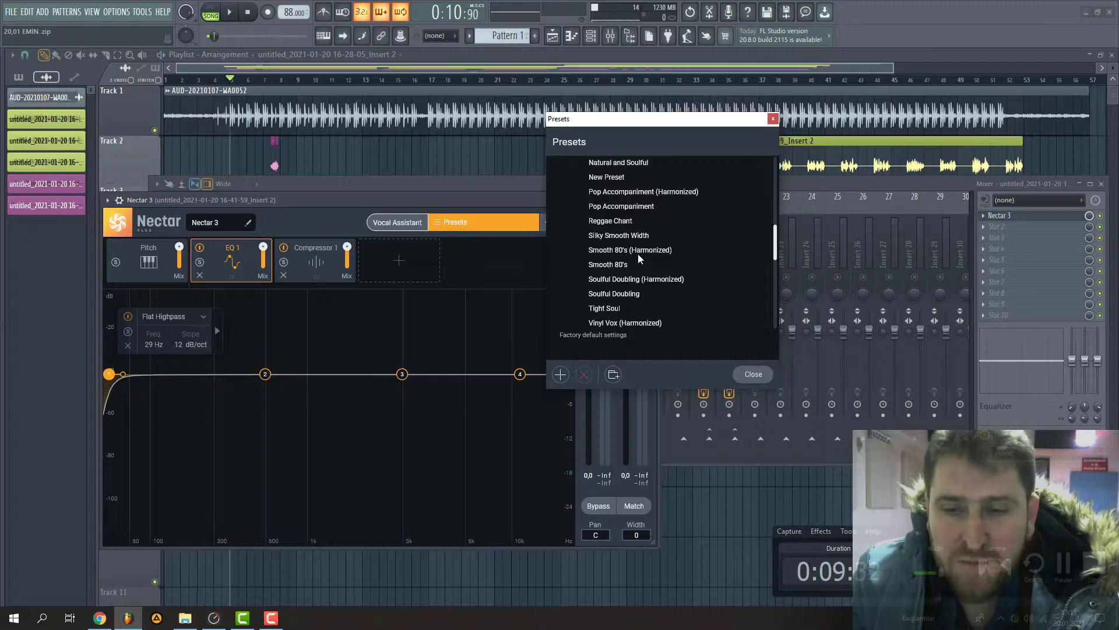
scroll(640, 259, down, 6)
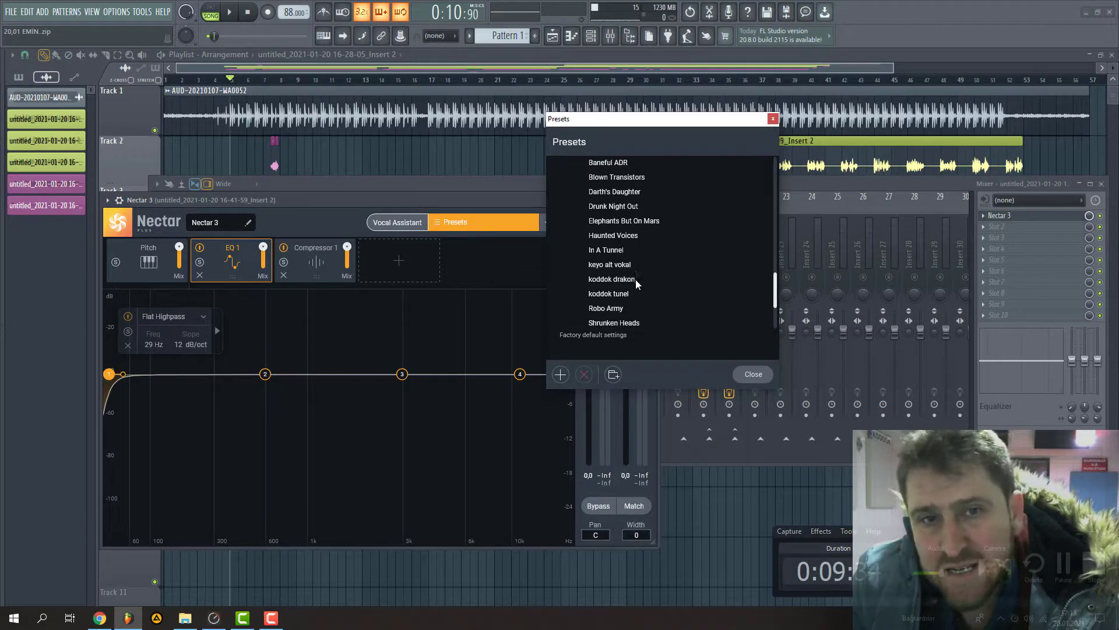
click(639, 278)
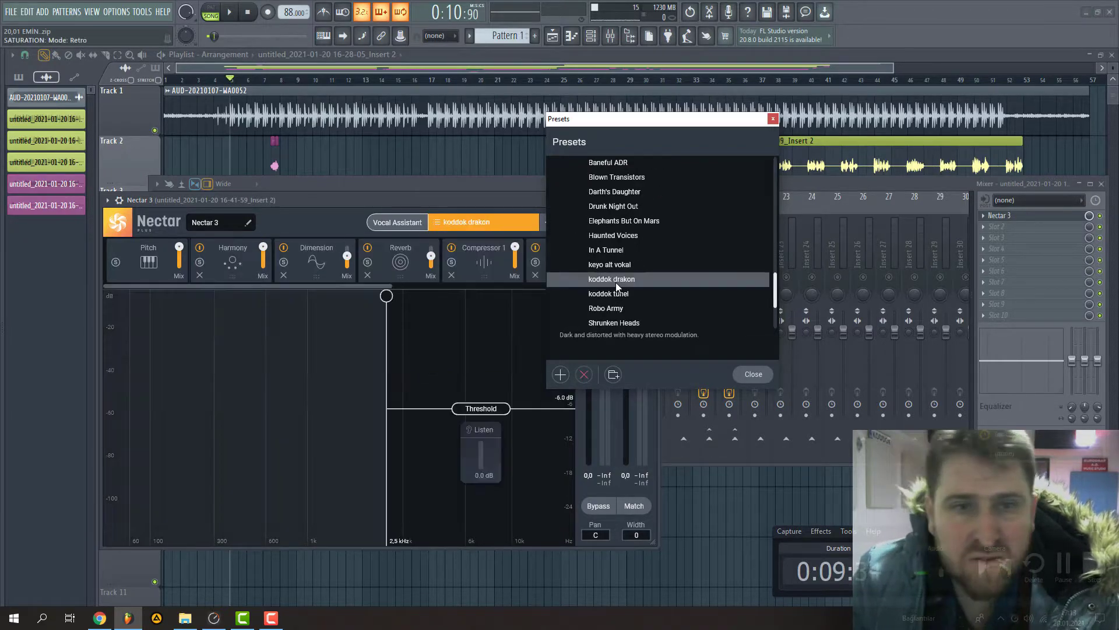
Close the preset library and open windows, start song playback, reopen the mixer, and raise the volume of the purple vocal track 6.
click(753, 374)
click(491, 61)
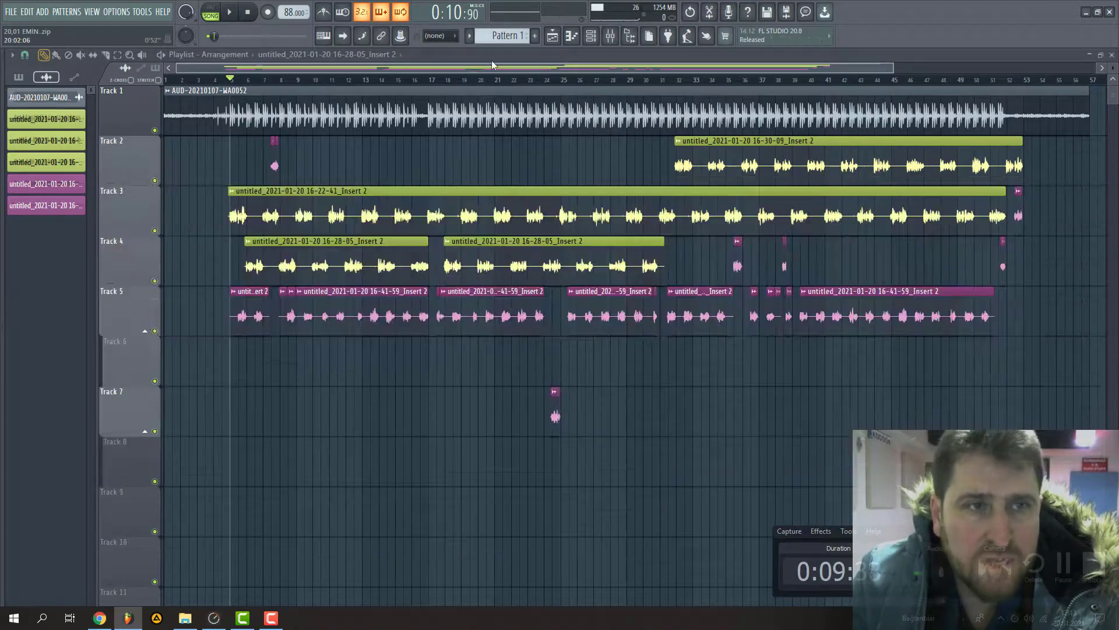
key(space)
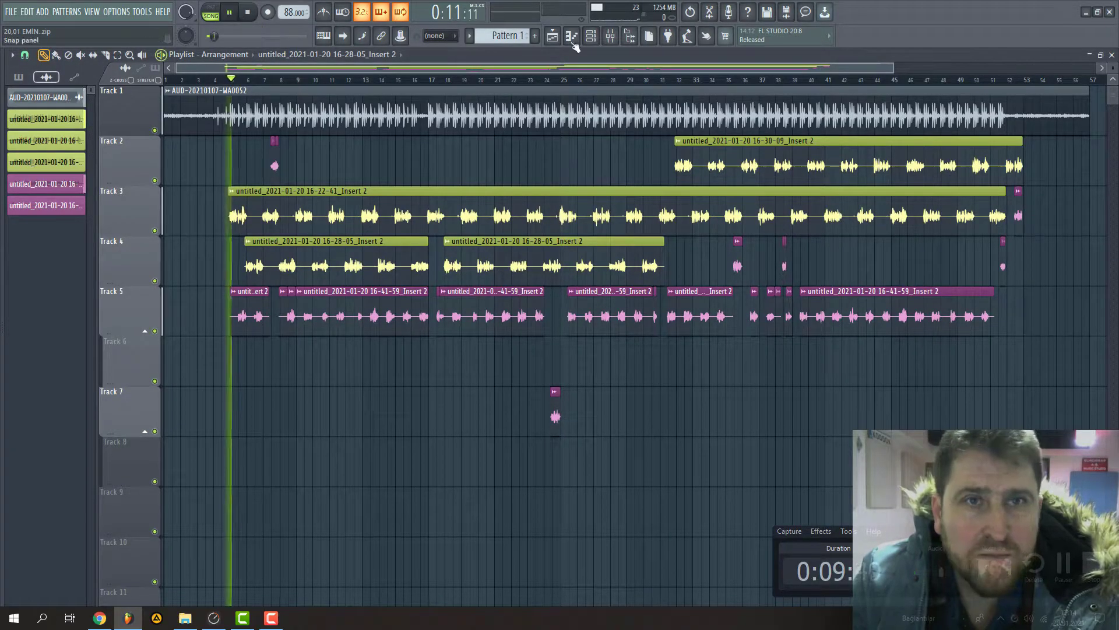
click(610, 35)
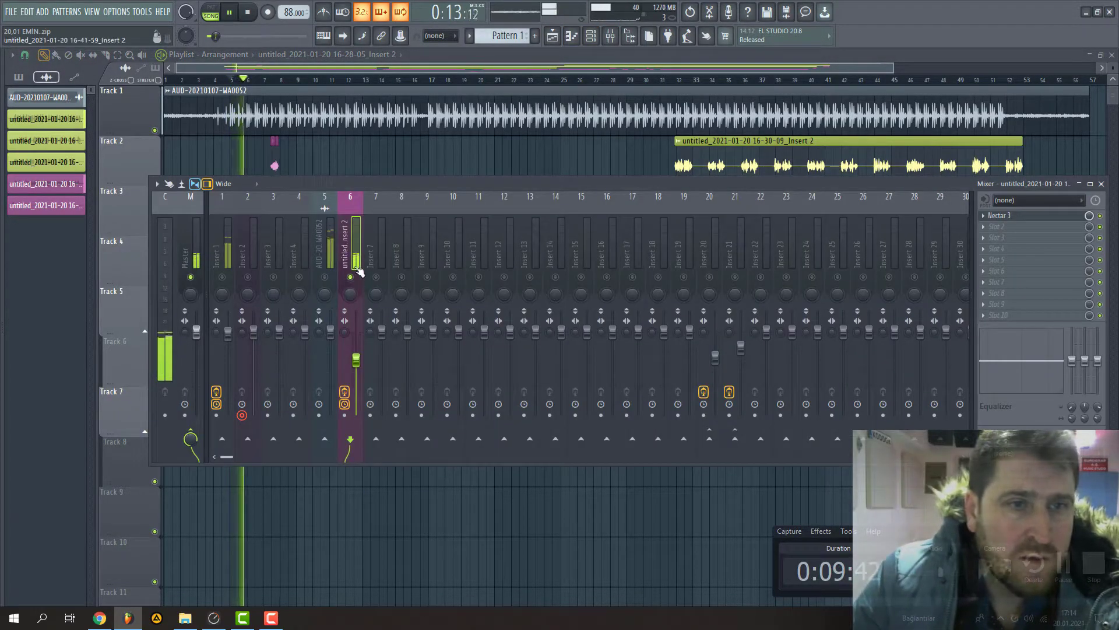
scroll(356, 265, up, 5)
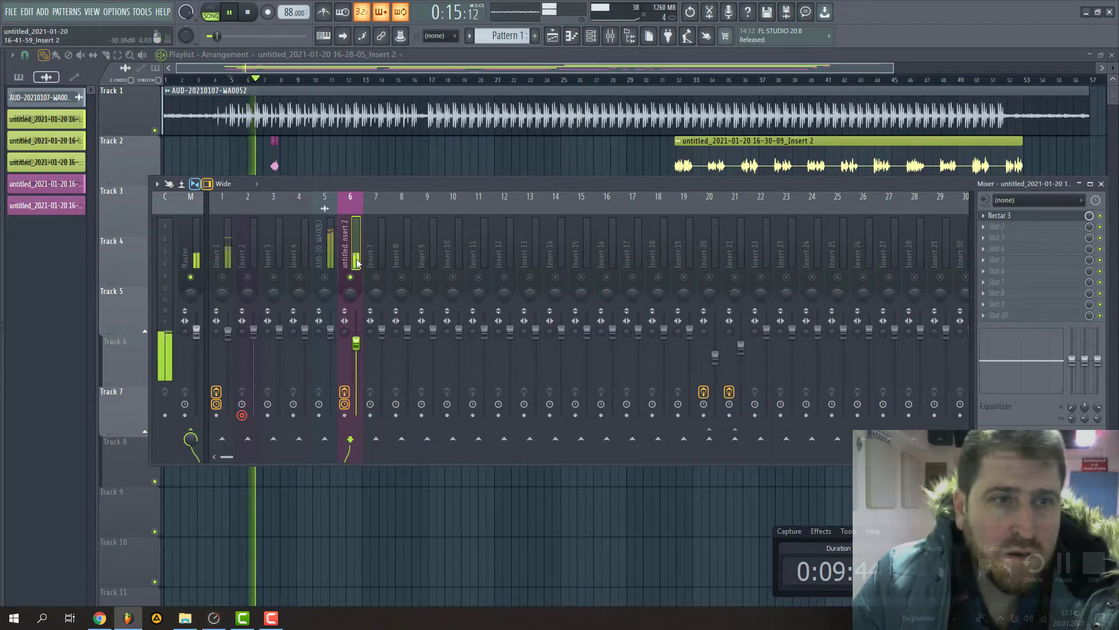
Audition Nectar 3 presets on track 6 during playback, from Robo Army through Shrunken Heads and Voice of God to Mid Reduction.
click(999, 215)
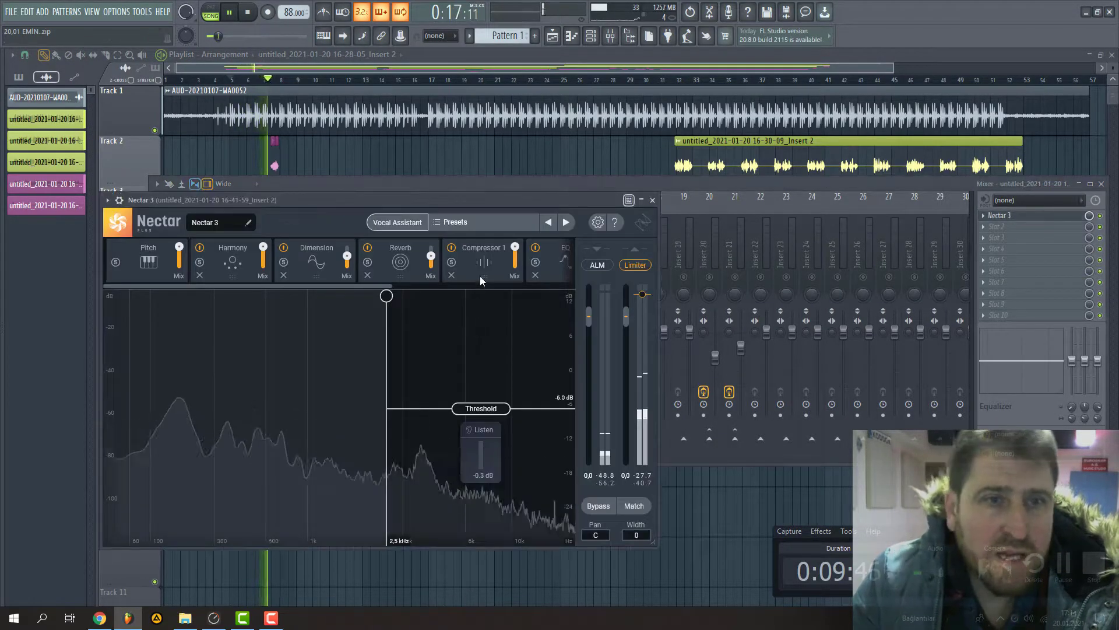
click(566, 222)
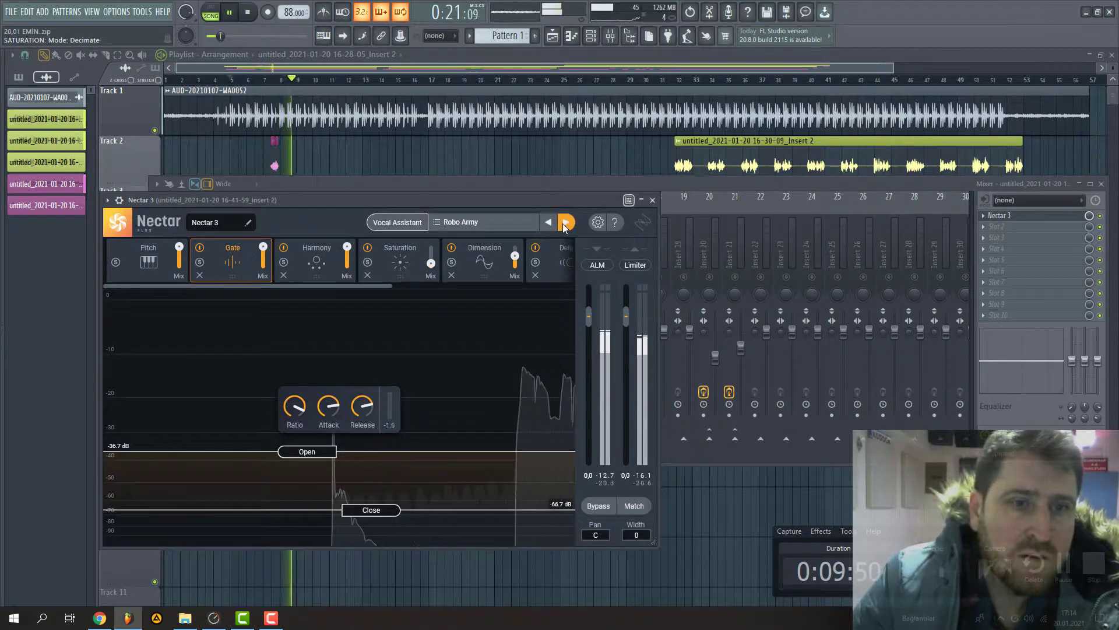
click(565, 224)
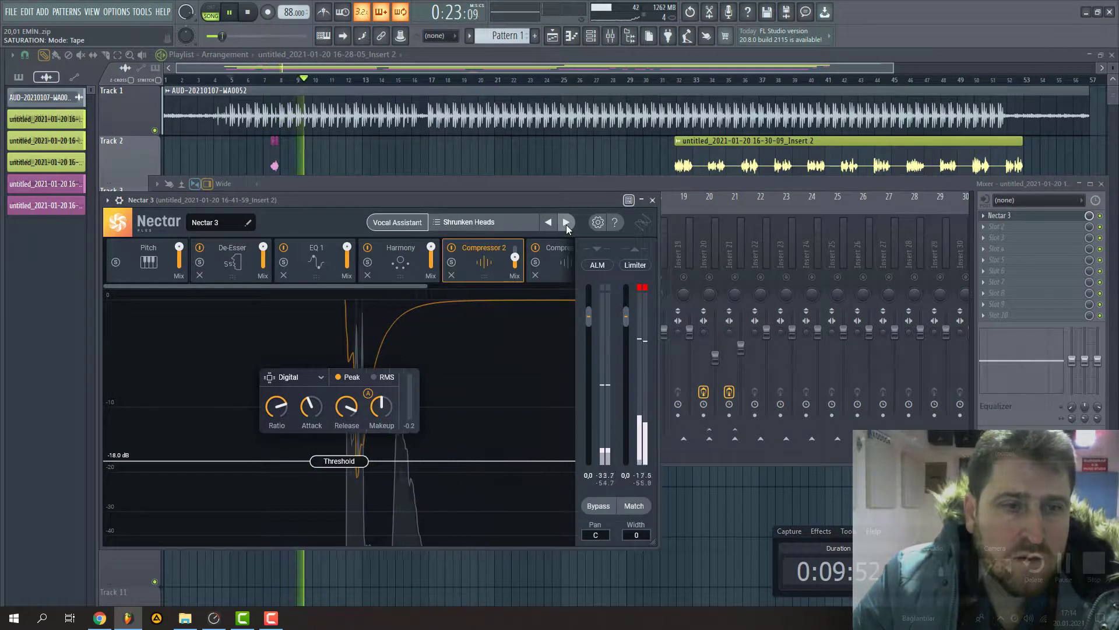
click(565, 223)
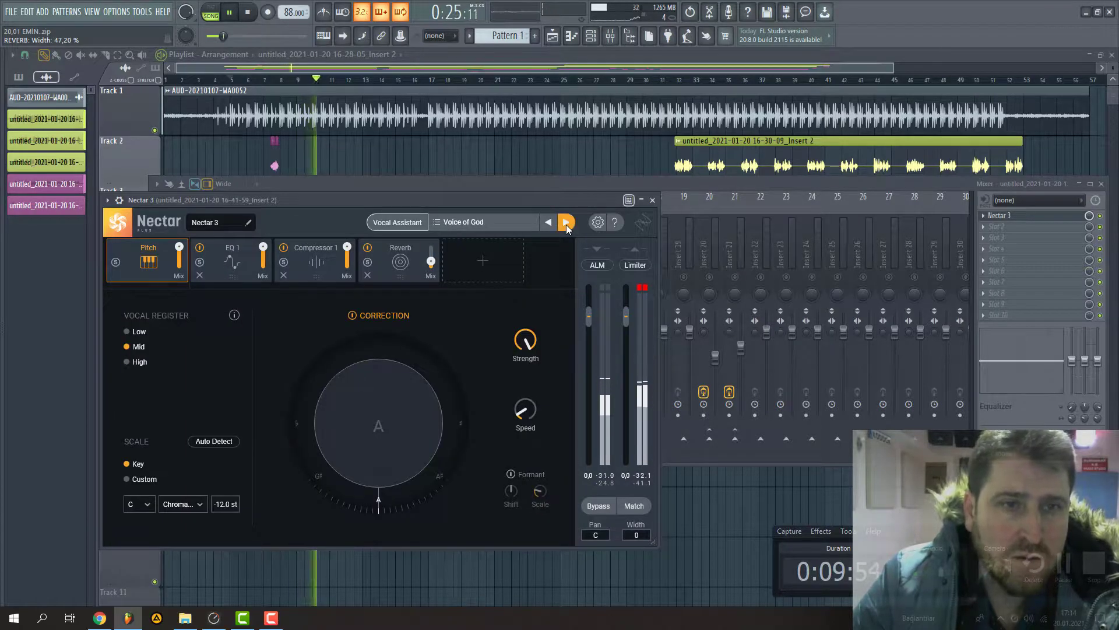
click(565, 224)
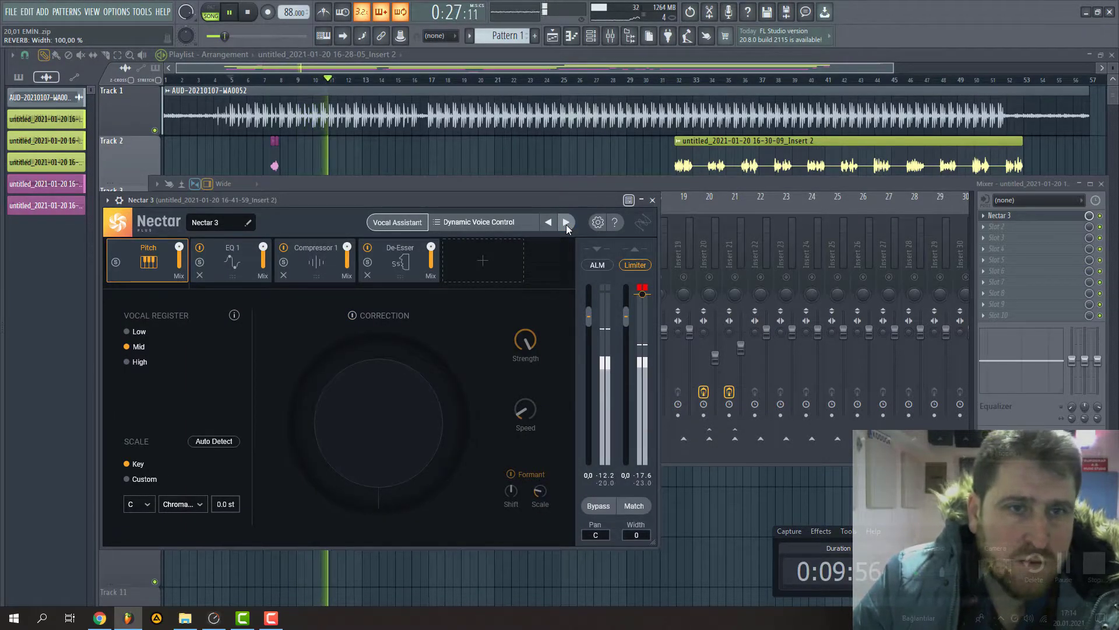
click(565, 223)
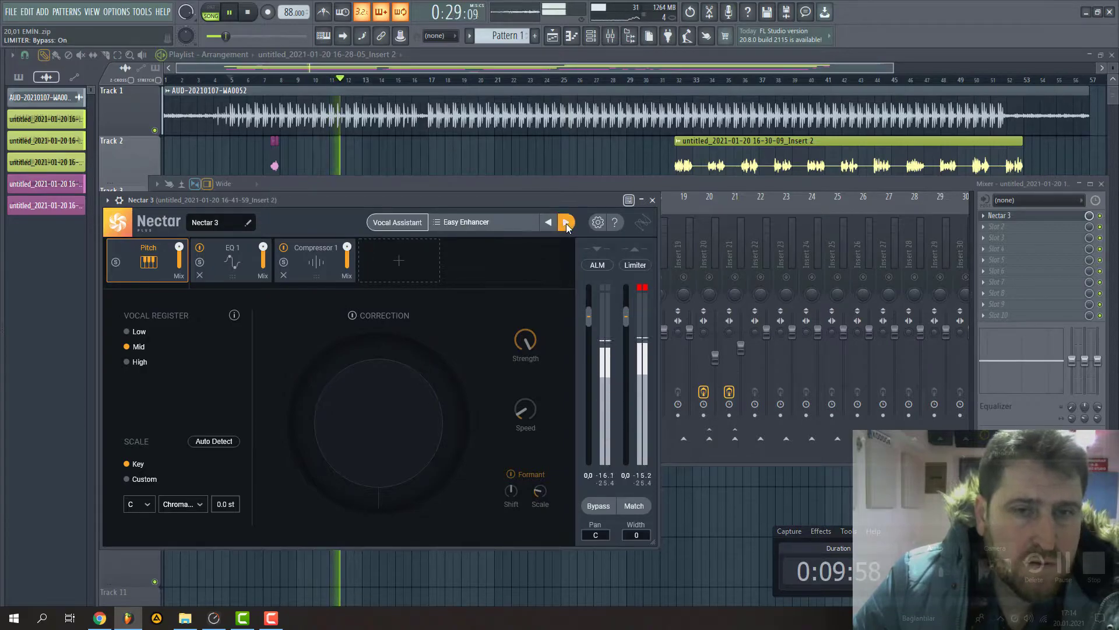
click(566, 223)
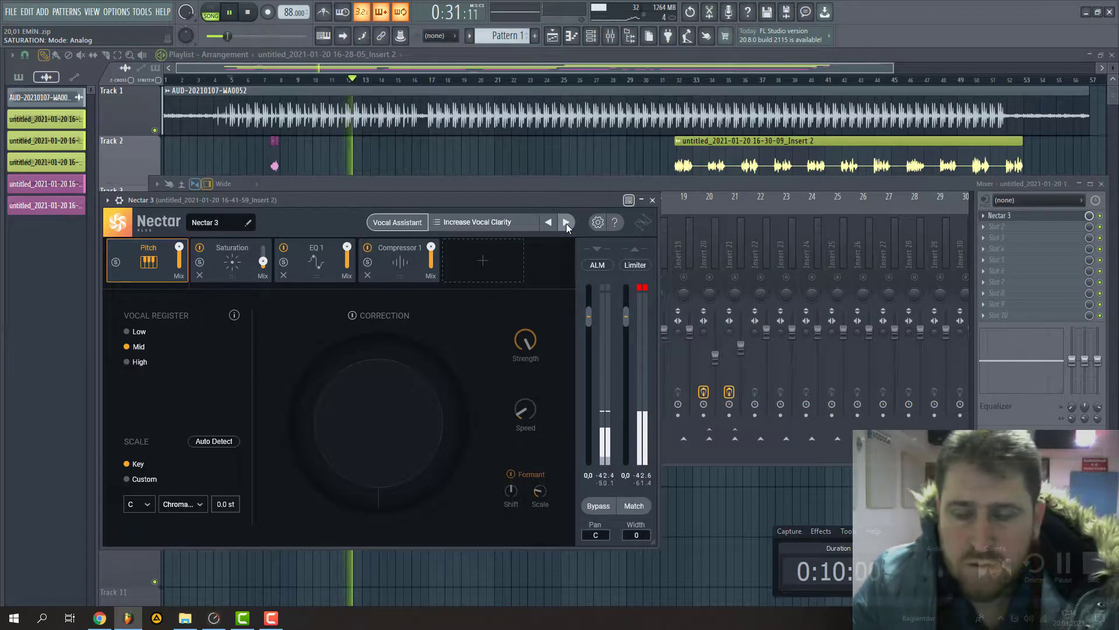
click(565, 223)
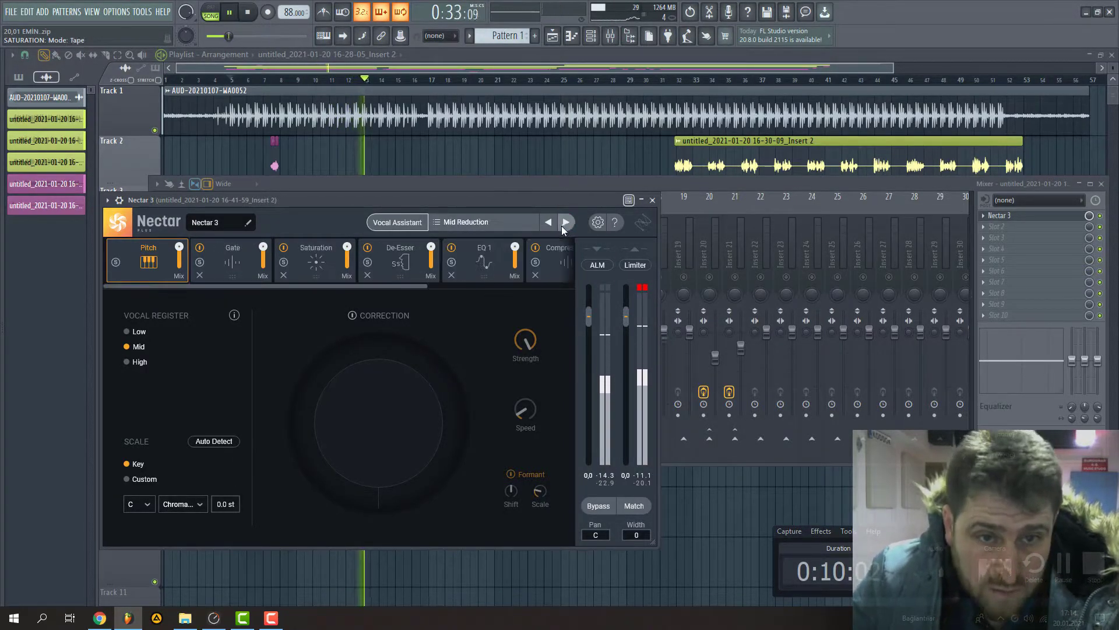
Rearrange the mixer and Nectar 3 windows and step through the presets to load Audiobook.
click(550, 223)
drag(548, 199, 548, 368)
drag(643, 363, 642, 464)
drag(450, 367, 541, 151)
click(656, 174)
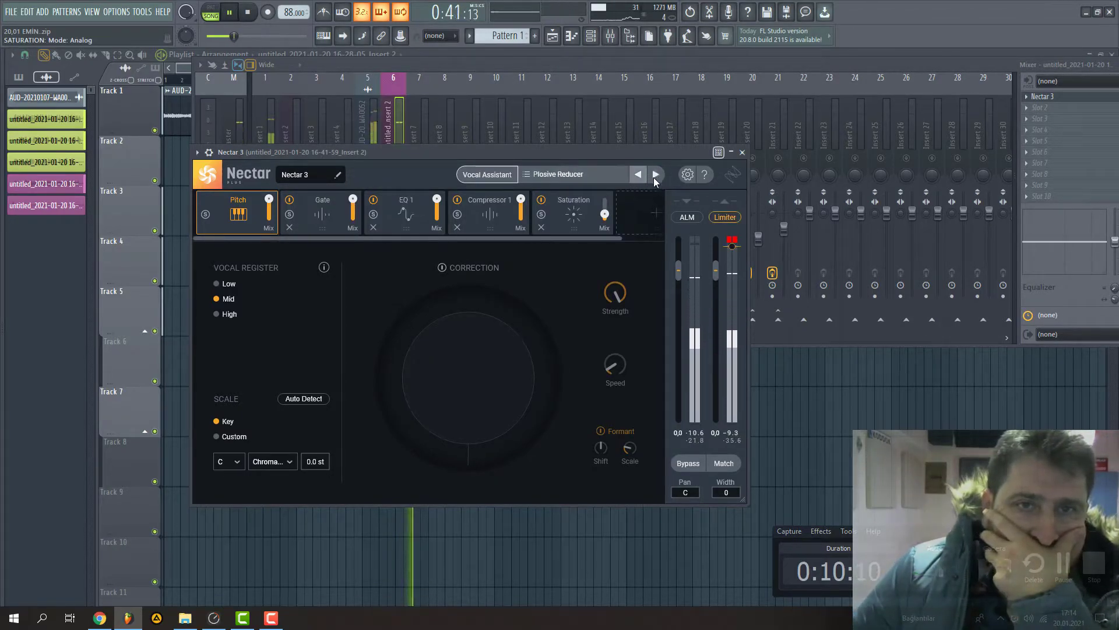
click(656, 175)
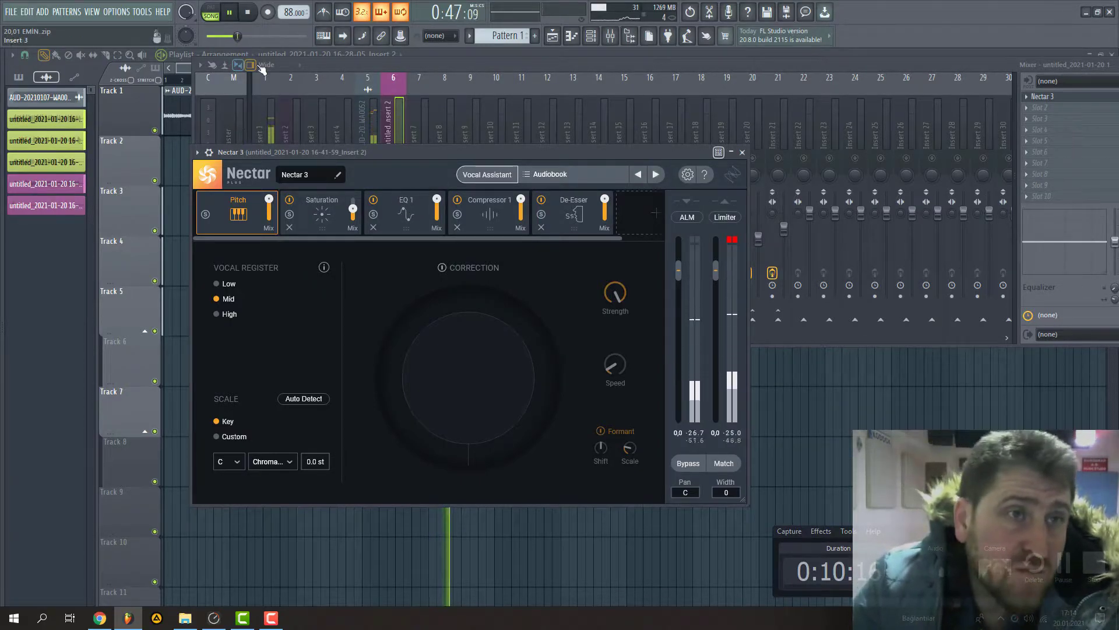
Stop playback and set Nectar 3's De-Esser to about 3.2 kHz with a threshold of about -9.6 dB.
click(551, 218)
drag(539, 248, 494, 248)
key(space)
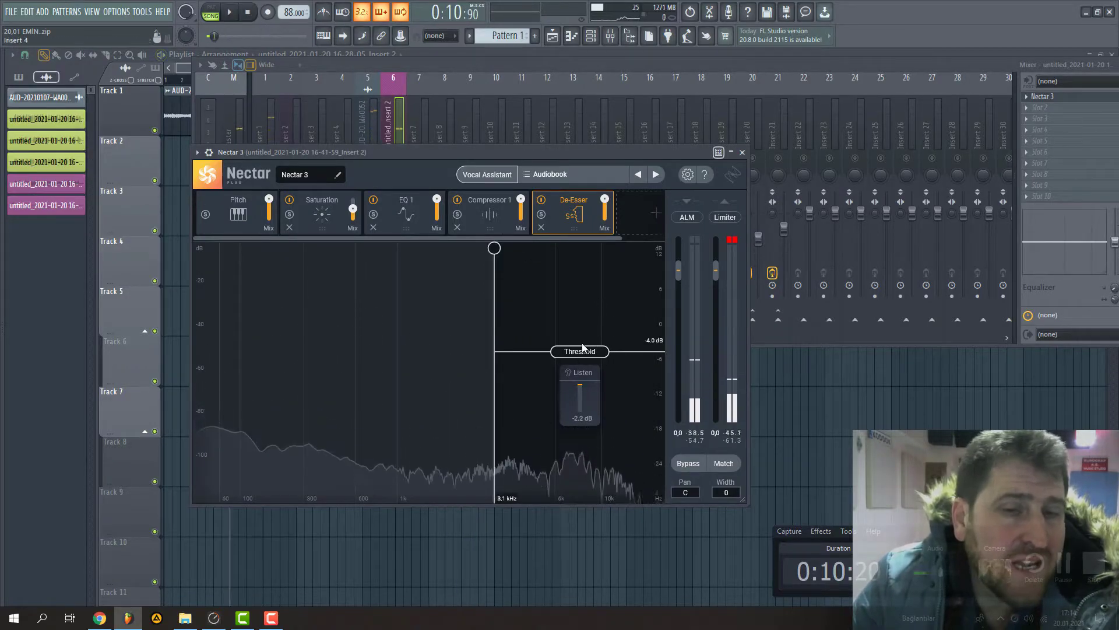
drag(577, 353, 573, 389)
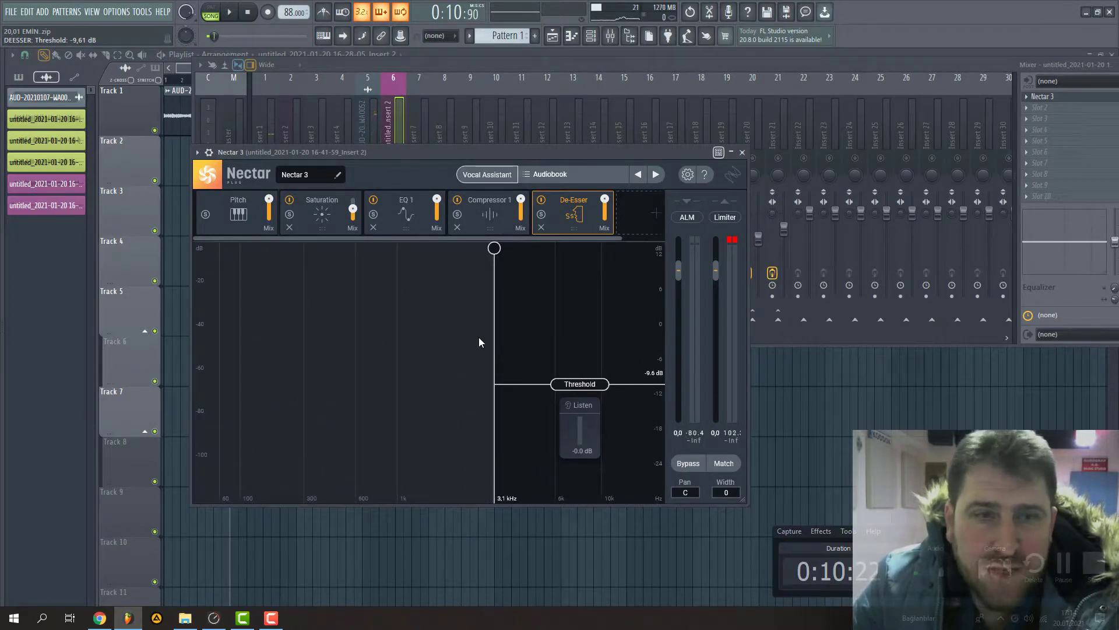
drag(499, 249, 502, 250)
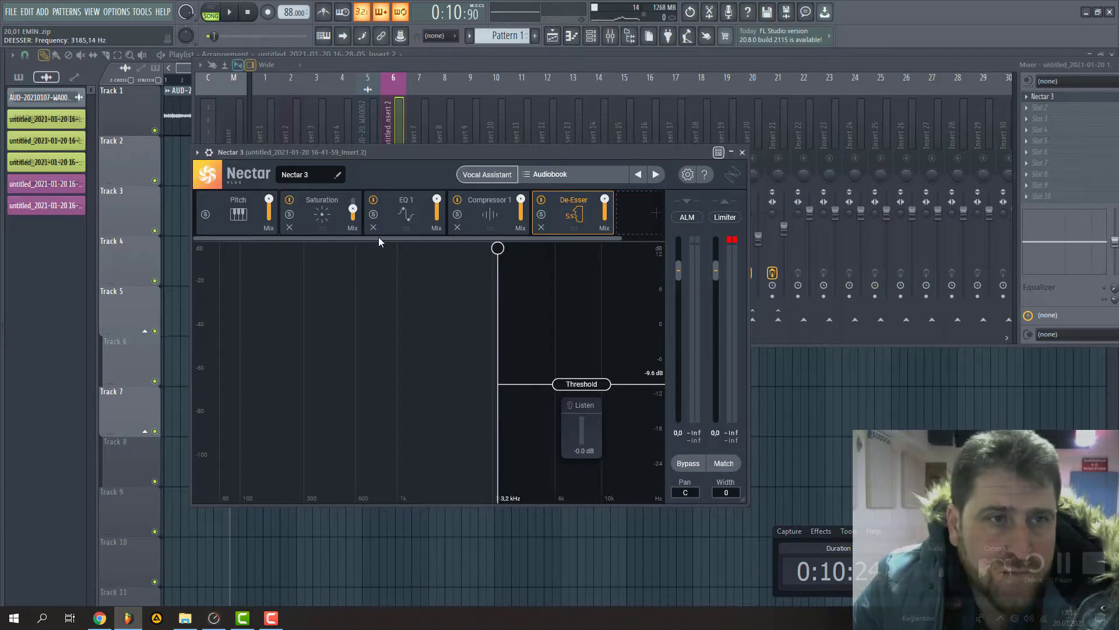
Unsolo track 6, play the full mix, select the Master track, and move the mixer clear of the playlist clips.
click(443, 62)
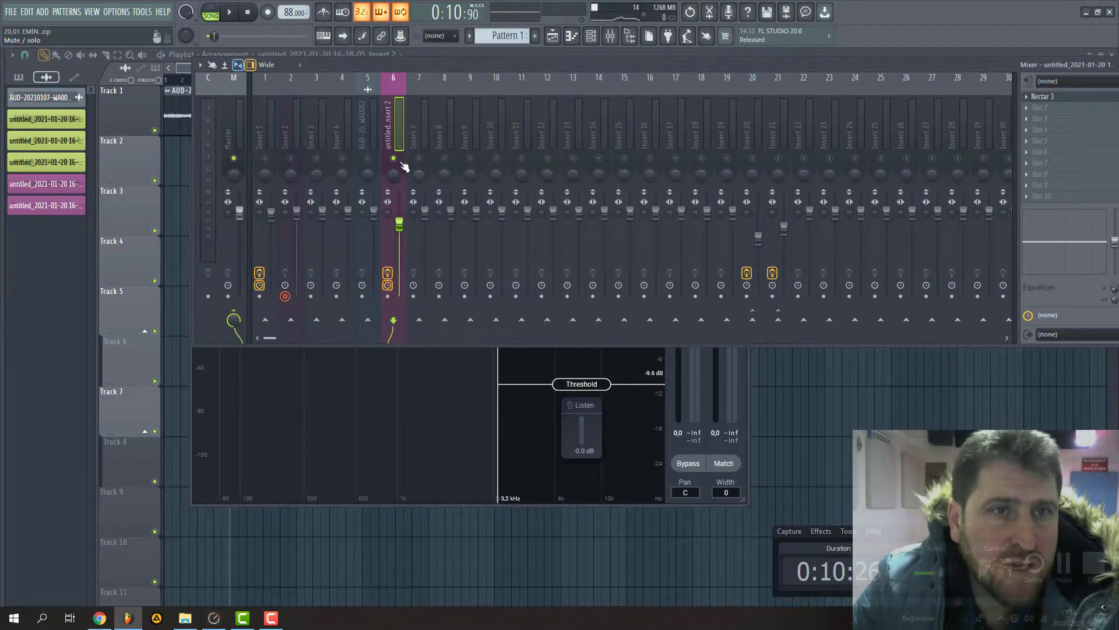
click(231, 16)
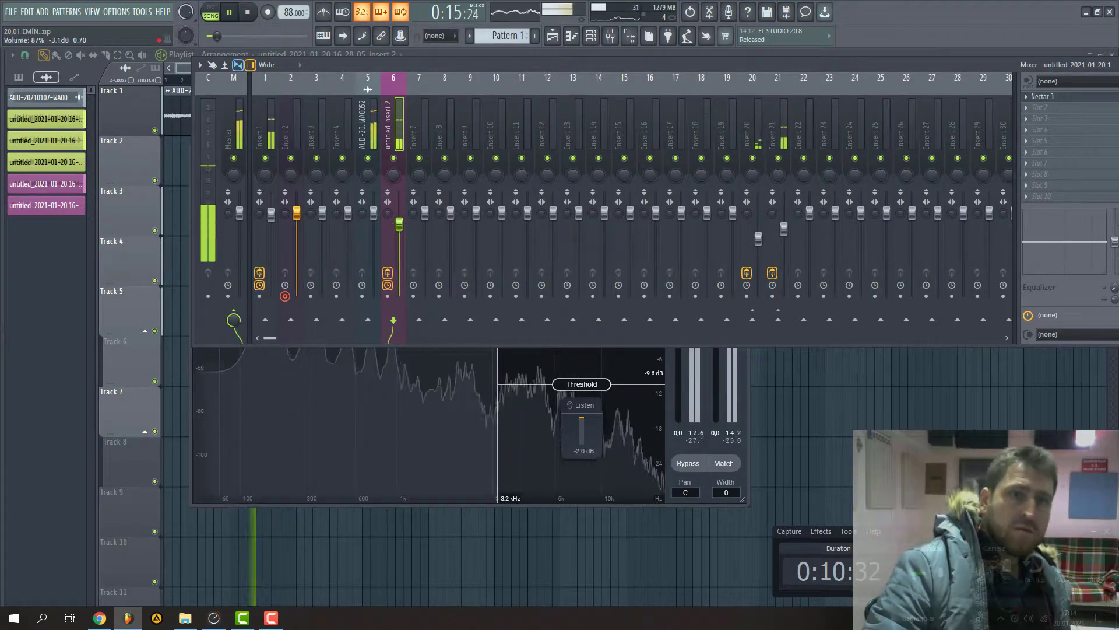
click(263, 125)
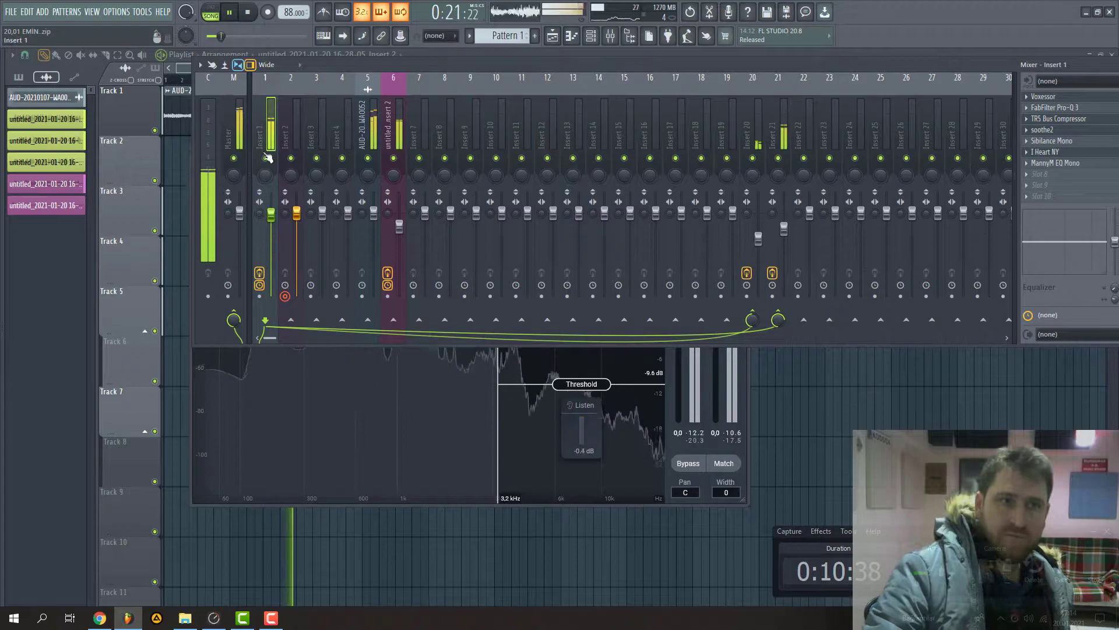
click(233, 128)
drag(870, 68, 761, 93)
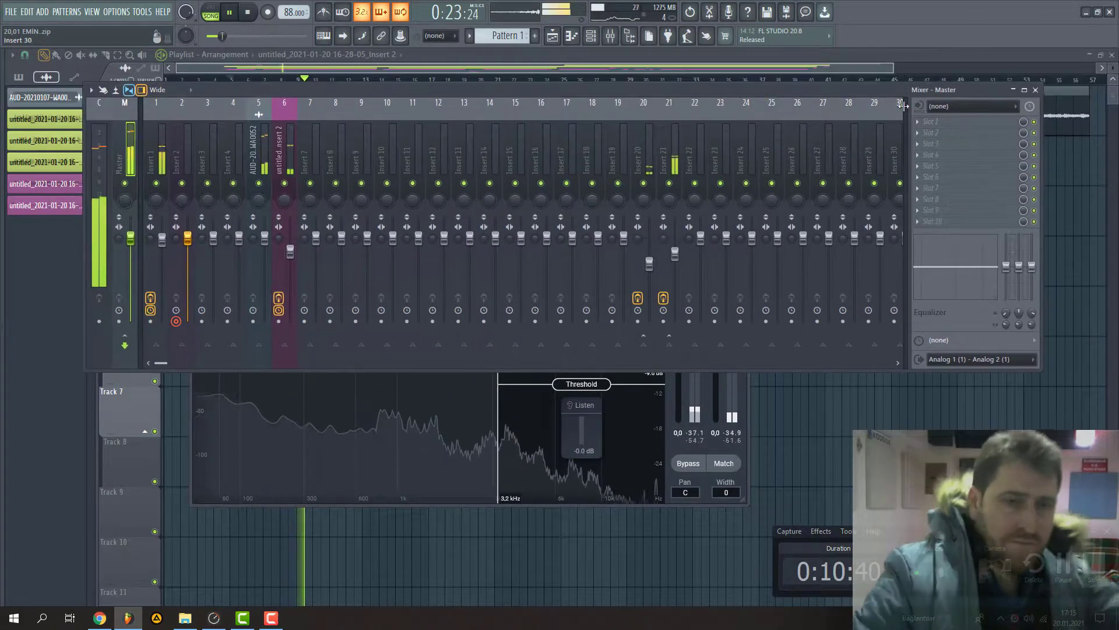
drag(501, 90, 601, 403)
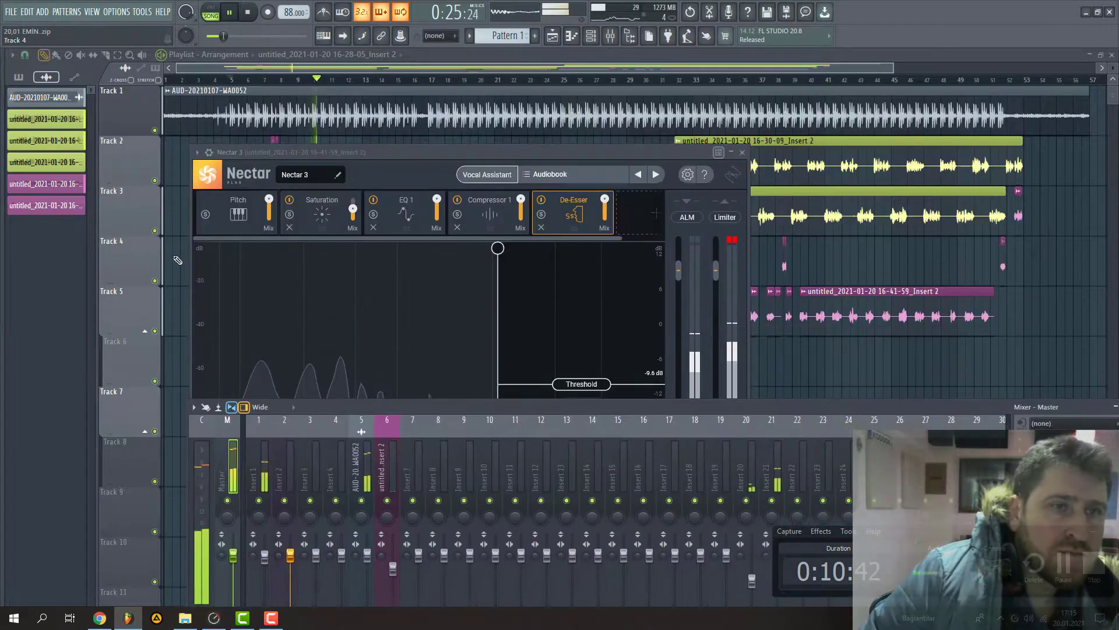
drag(345, 401, 363, 299)
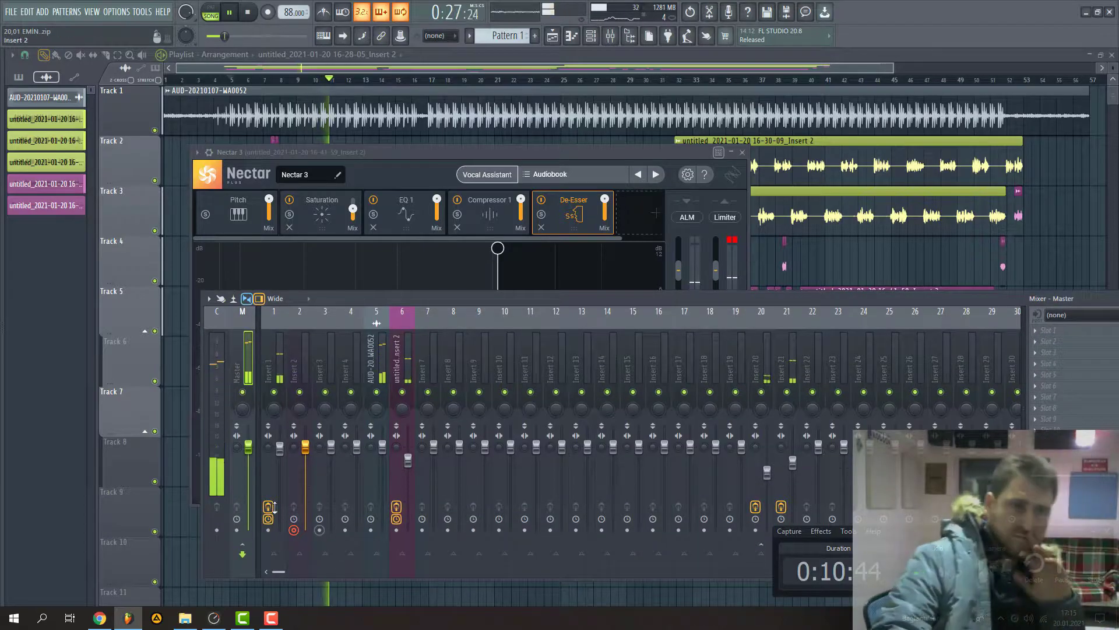
Solo Insert 1 with its sends and slightly lower the fader of the ValhallaPlate send on Insert 20.
click(279, 397)
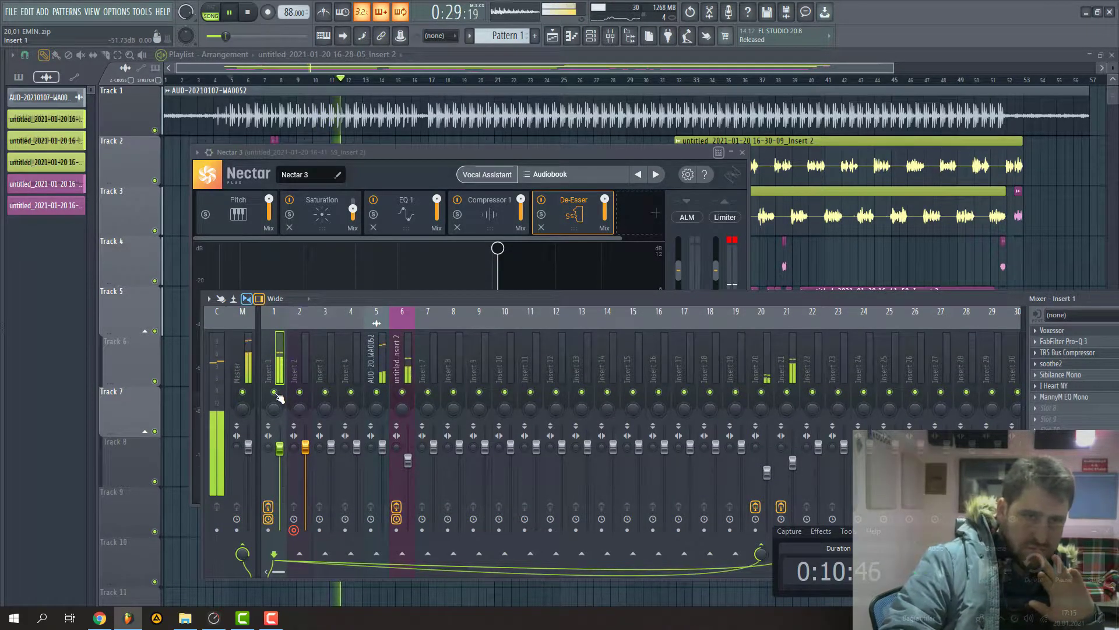
drag(962, 300, 808, 246)
drag(613, 420, 614, 428)
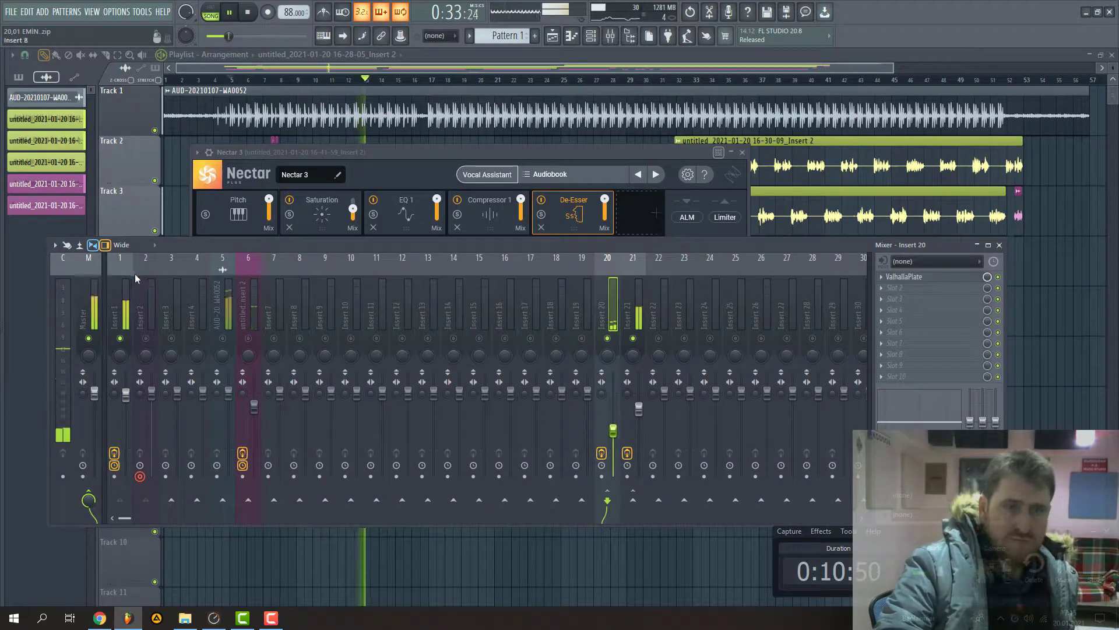
In Insert 1's MannyM EQ Mono, boost band 4 by 3.0 dB and set its frequency to 10k.
click(131, 298)
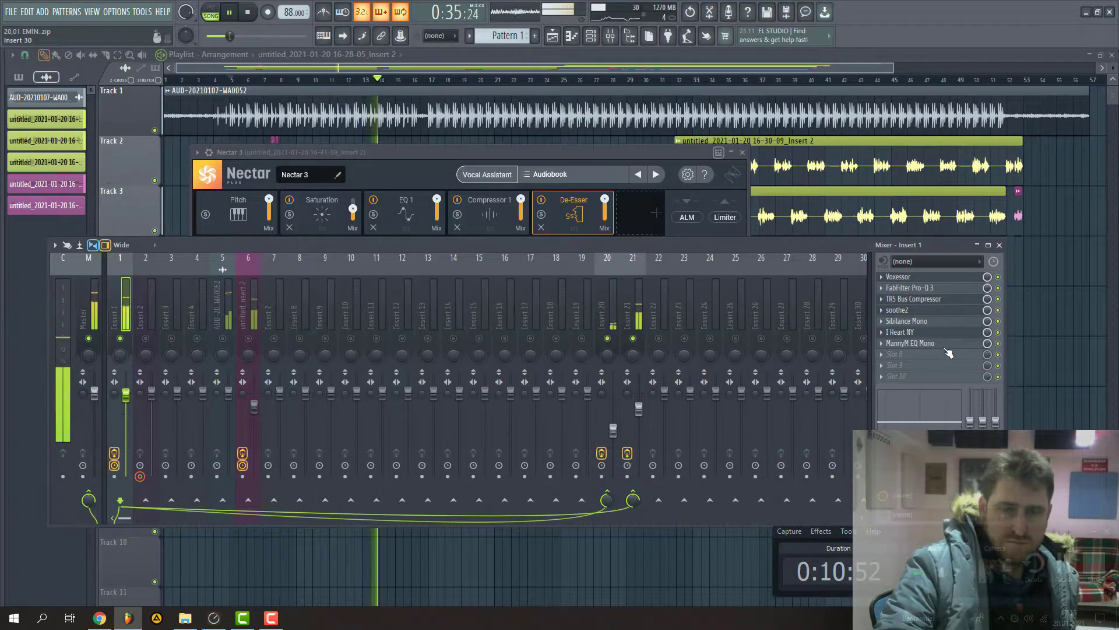
click(933, 344)
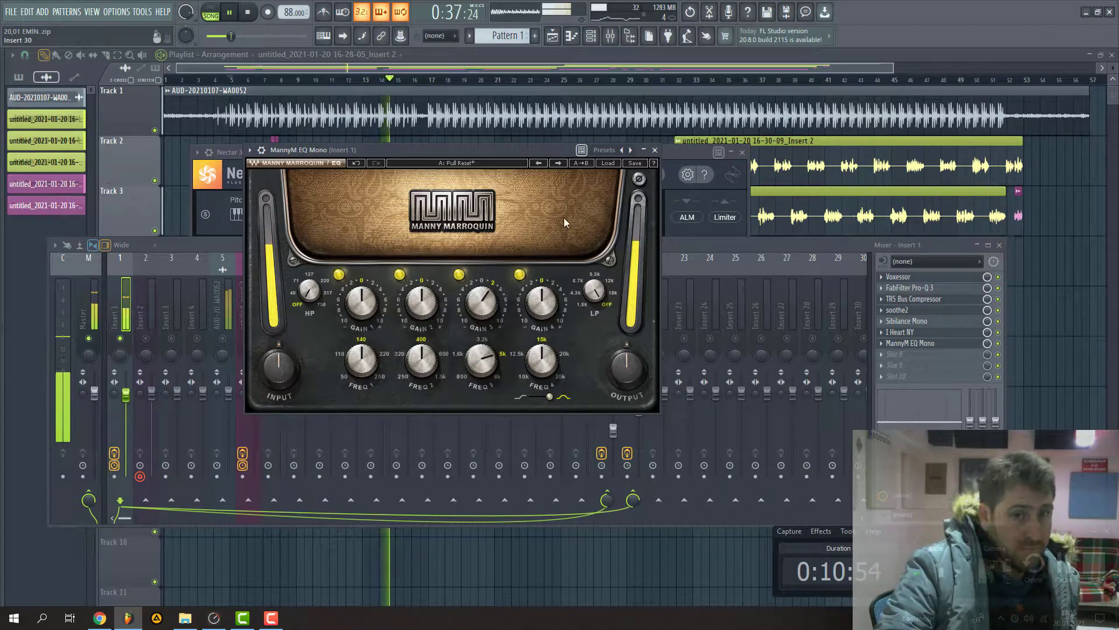
drag(542, 302, 541, 274)
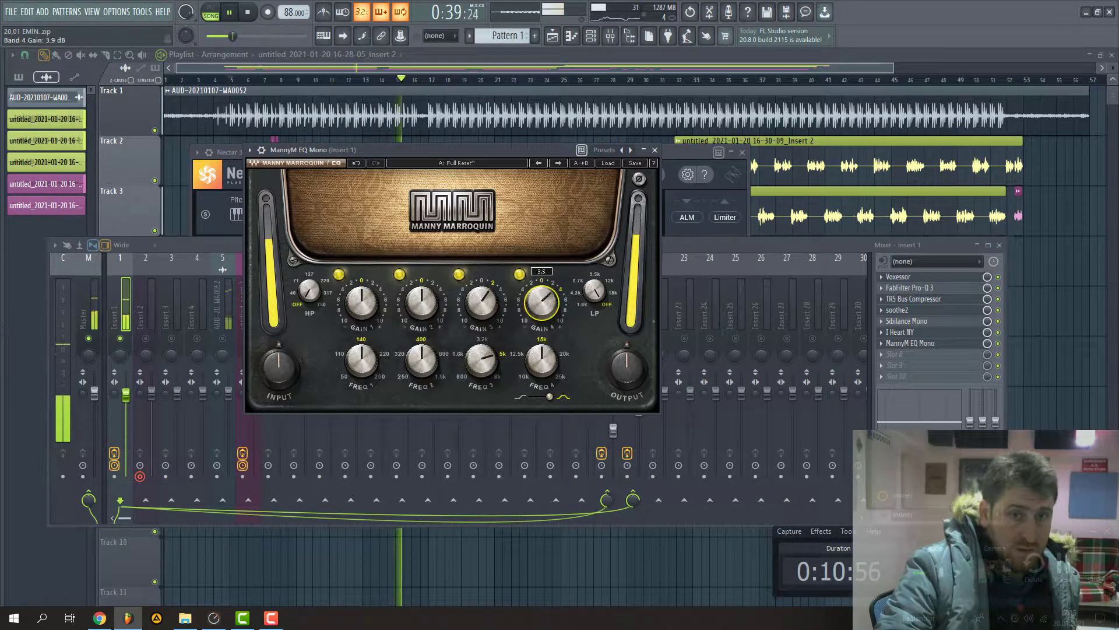
mouse_move(542, 358)
mouse_down()
mouse_move(542, 318)
mouse_move(541, 340)
mouse_up()
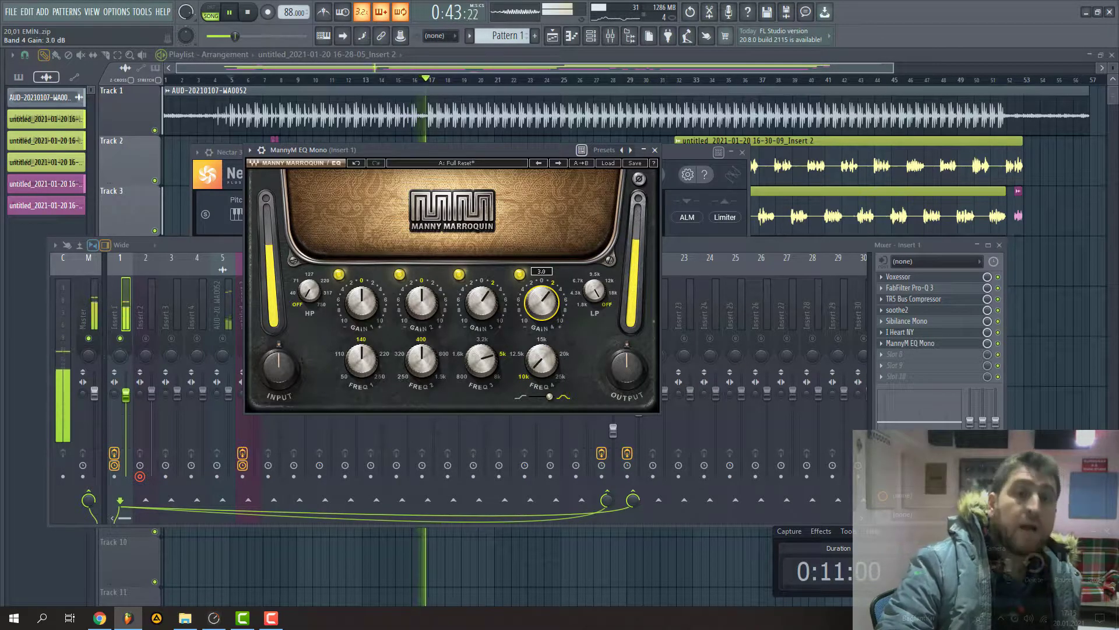
Unsolo Insert 1, stop playback, and fine-tune the MannyM EQ Mono gains to 2.6 dB on band 3 and 2.9 dB on band 4.
click(122, 344)
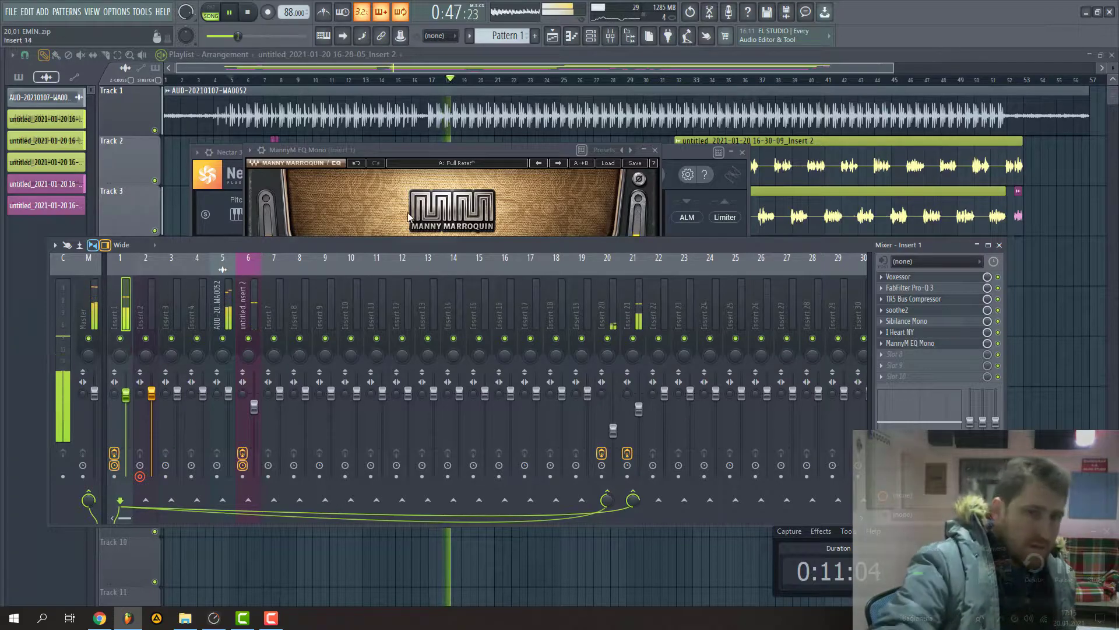
click(248, 15)
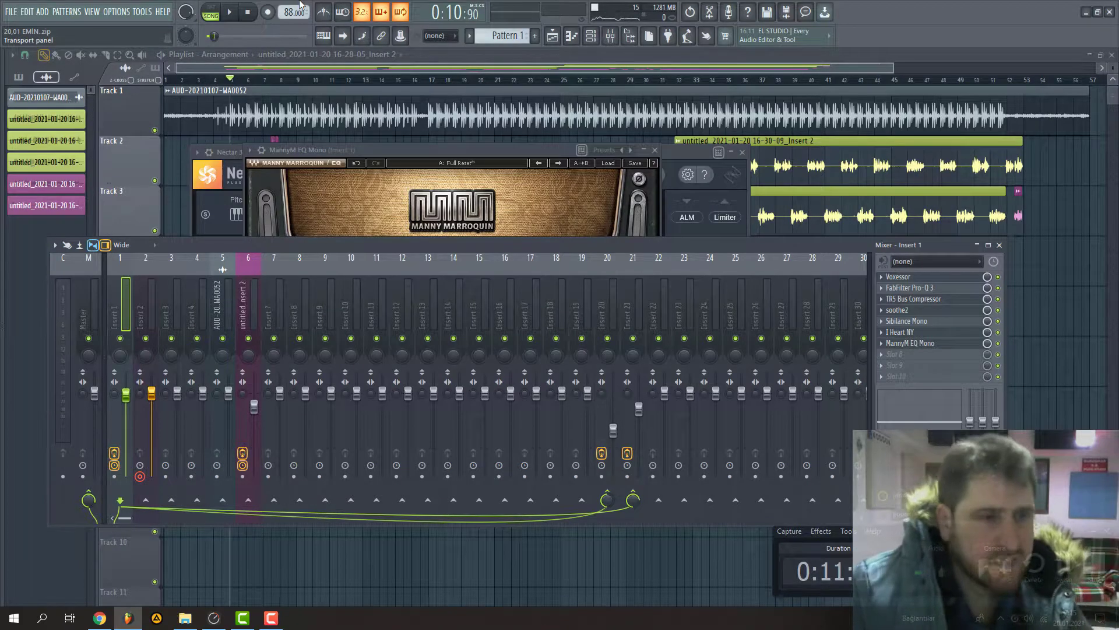
click(469, 159)
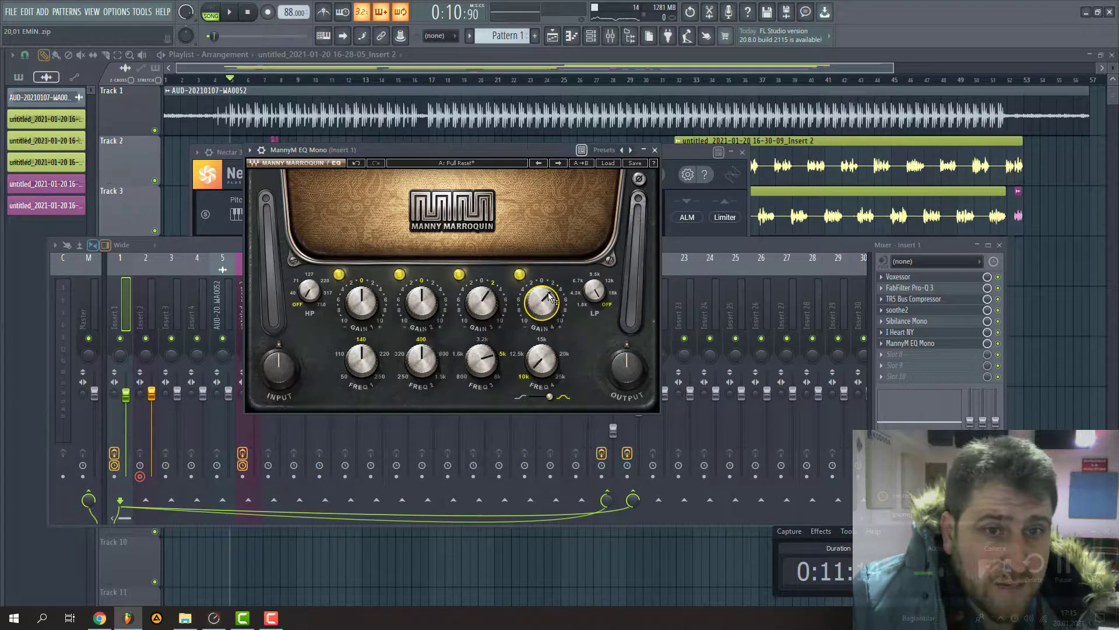
drag(468, 298, 468, 294)
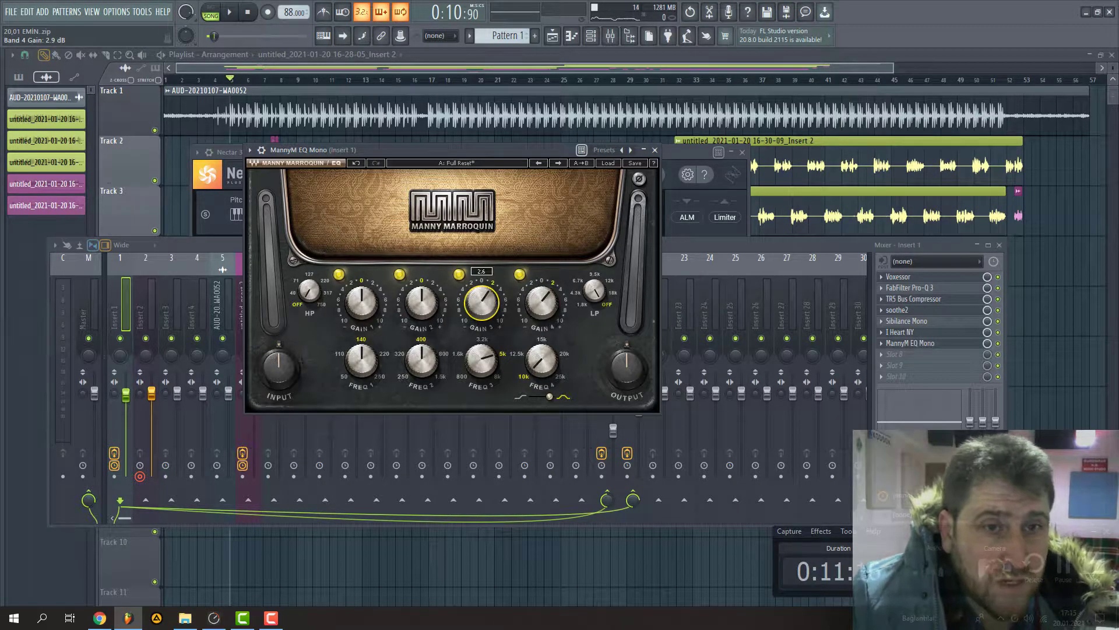
Review the soothe2 and Voxessor settings in Insert 1's effect chain.
click(921, 311)
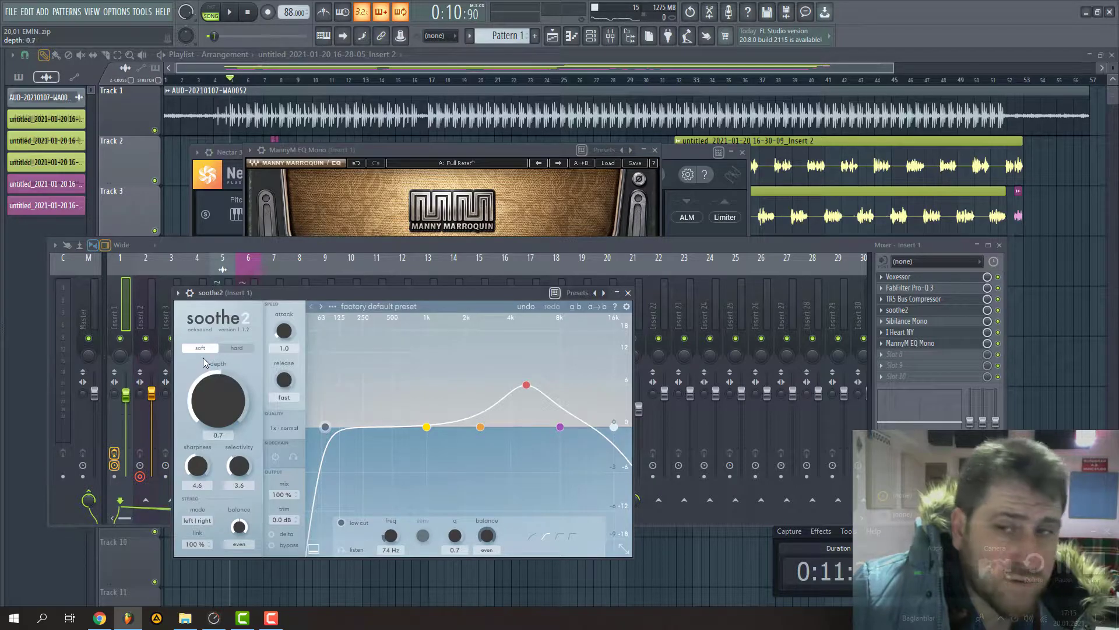
click(921, 279)
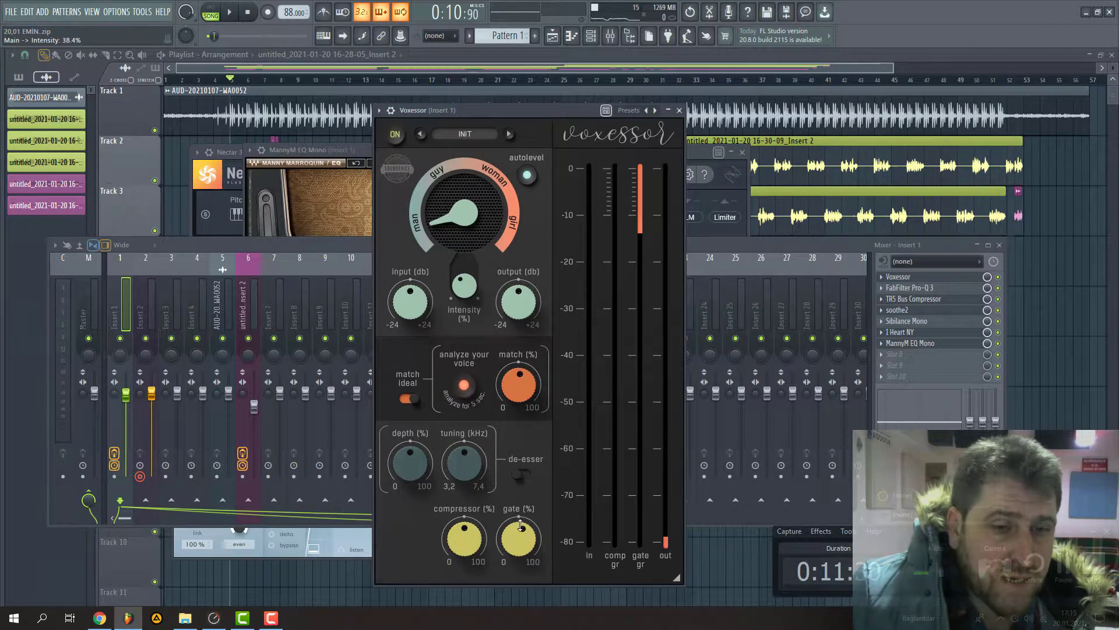
Close Voxessor and review the MannyM EQ Mono, I Heart NY and TR5 Bus Compressor settings on Insert 1.
click(679, 110)
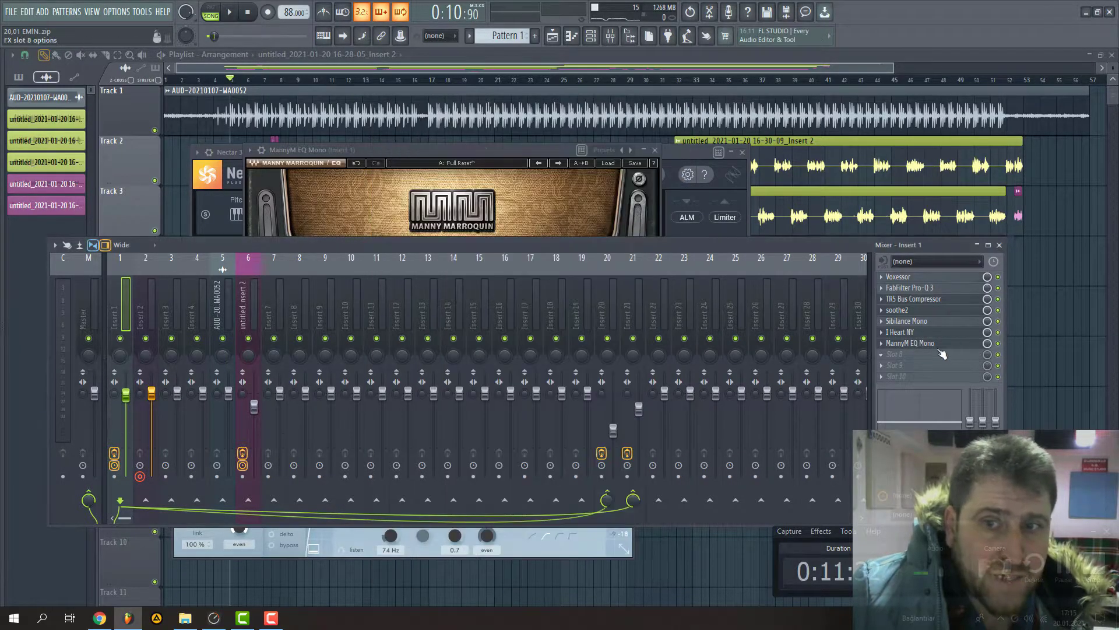
click(931, 343)
click(929, 335)
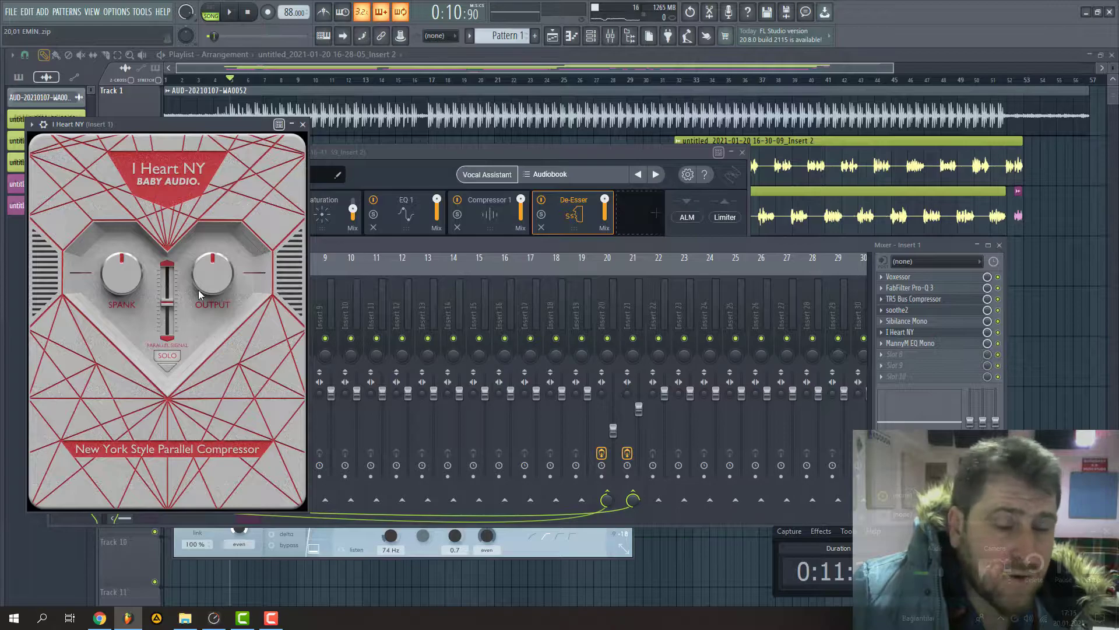
click(927, 299)
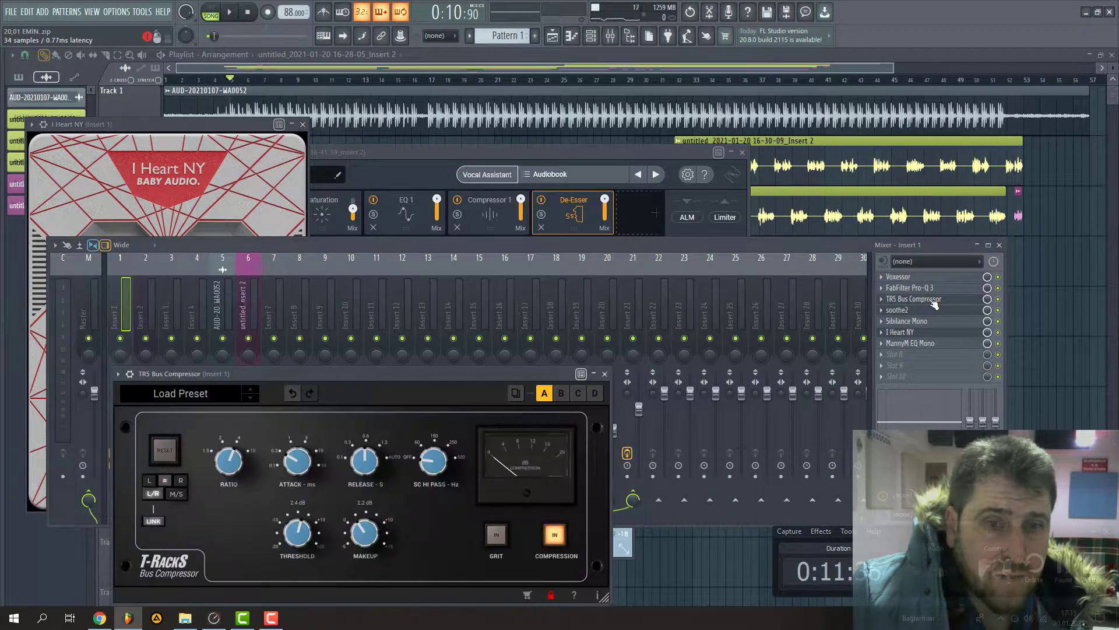
click(118, 311)
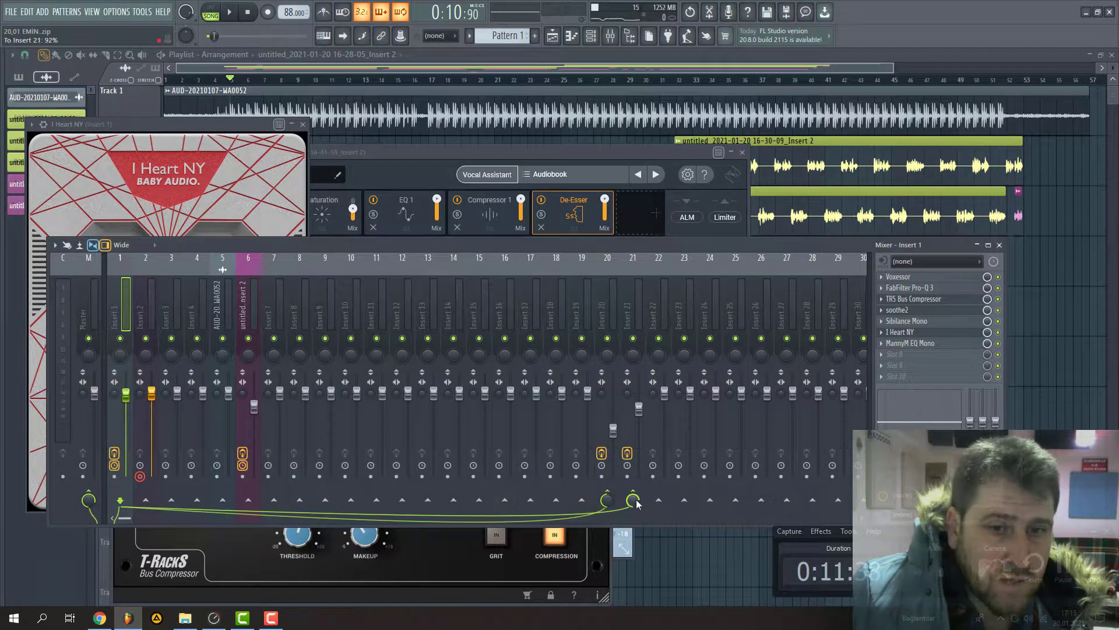
In Insert 1's FabFilter Pro-Q 3, add a bell band at about 0 dB between the low cut and the upper roll-off.
click(274, 79)
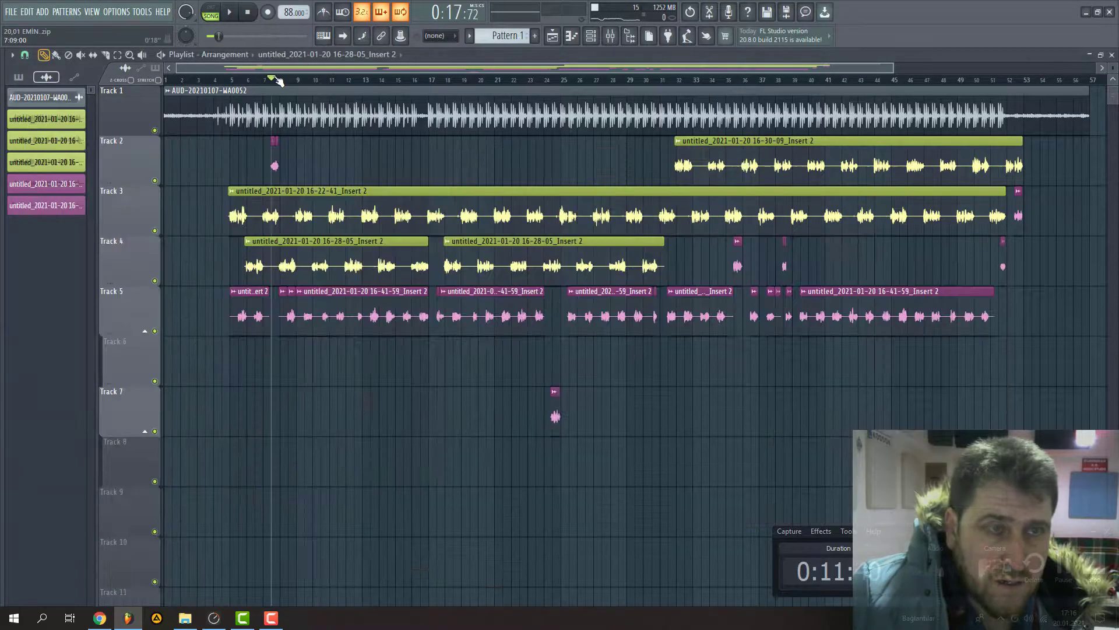
click(611, 36)
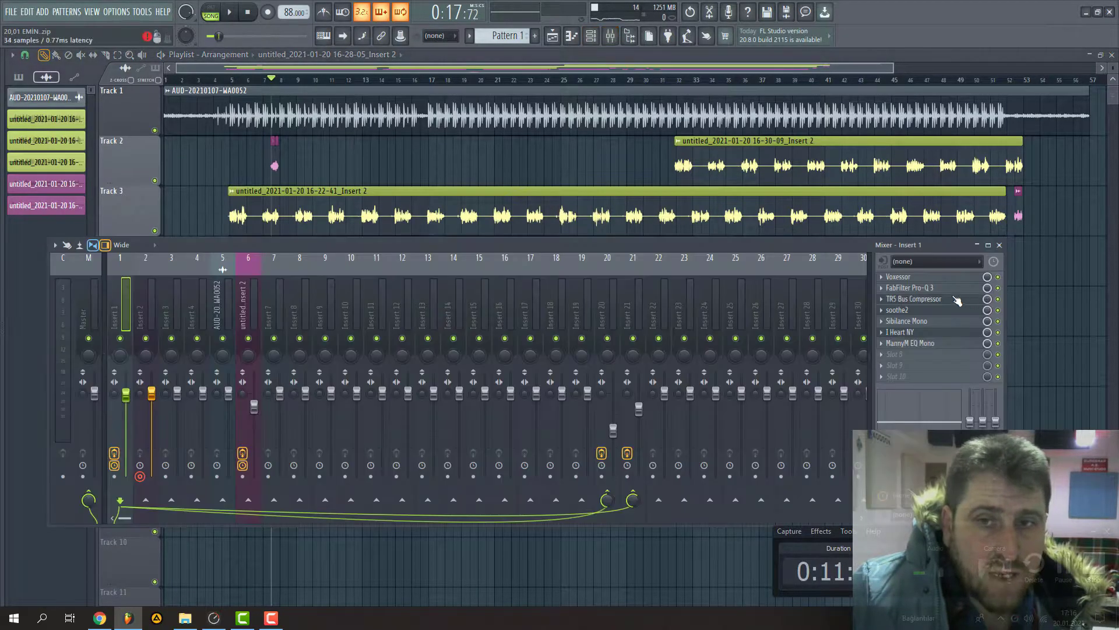
click(935, 289)
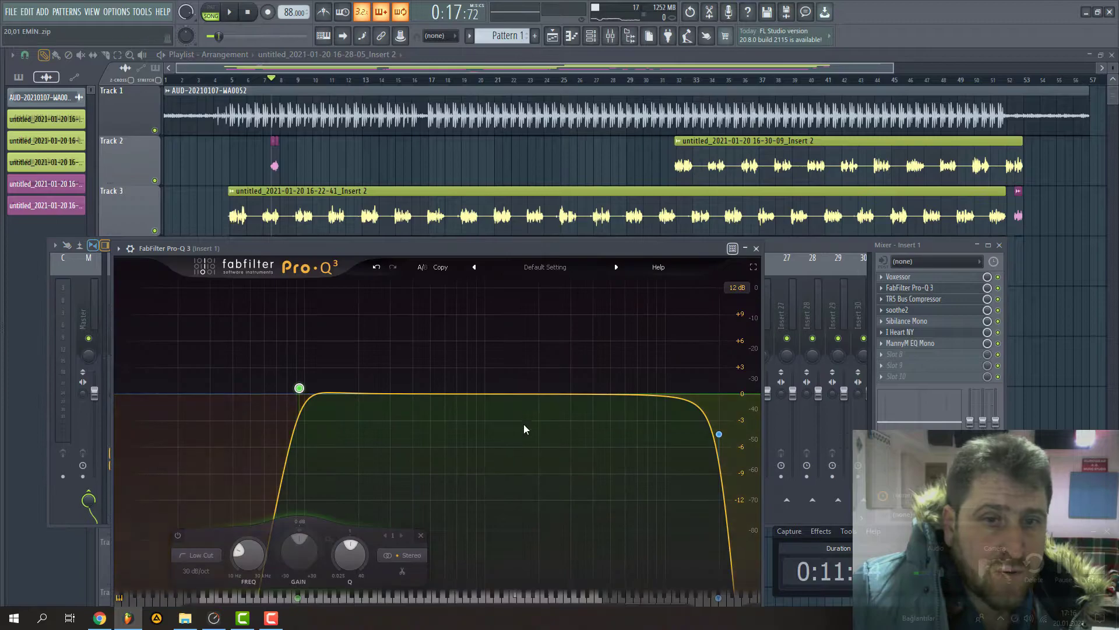
drag(533, 392, 573, 397)
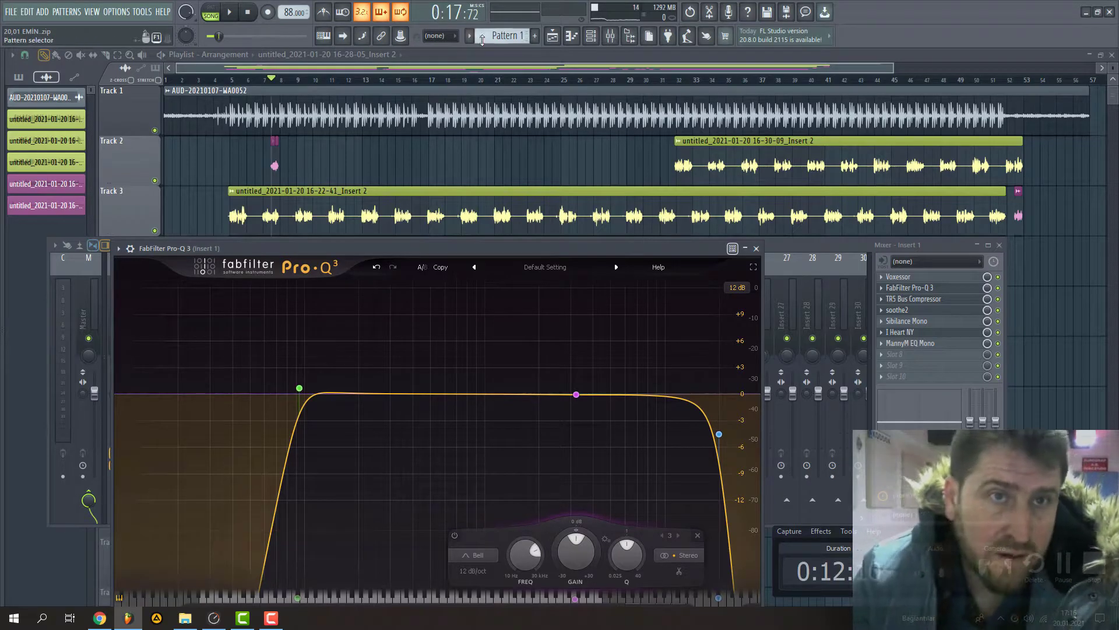
Return the playhead to bar 5 and trim the end of the Track 5 clip that starts before bar 32 to just before bar 35.
click(462, 81)
drag(686, 87, 238, 109)
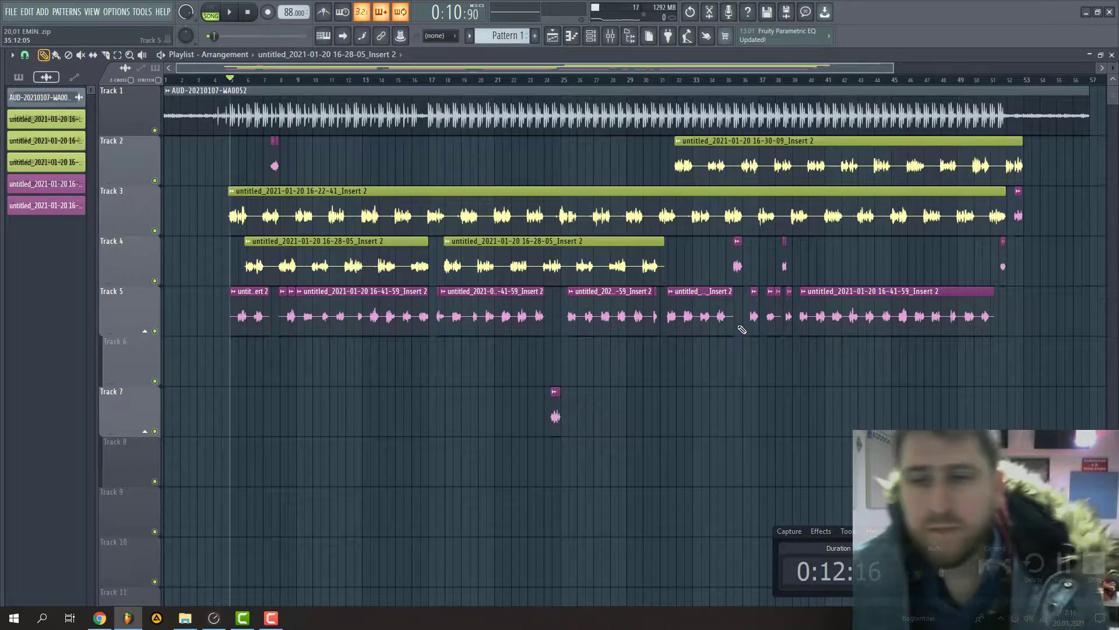
scroll(744, 341, up, 6)
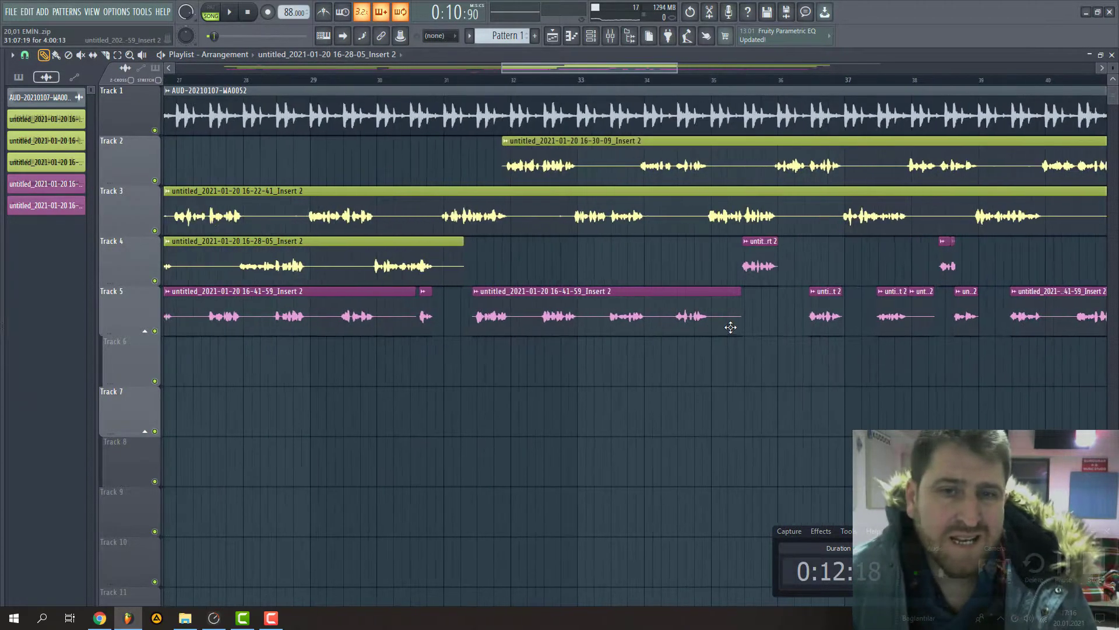
drag(744, 293, 711, 299)
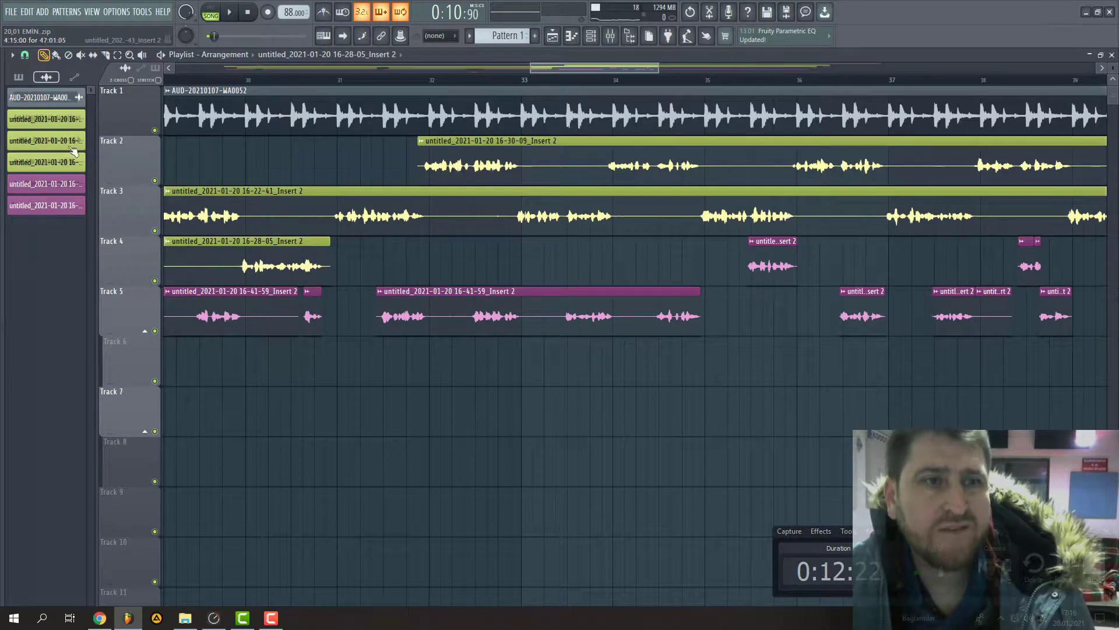
Slice the Track 3 vocal clip at bar 30 and just before bar 31, and delete the segment between the cuts.
scroll(250, 175, up, 4)
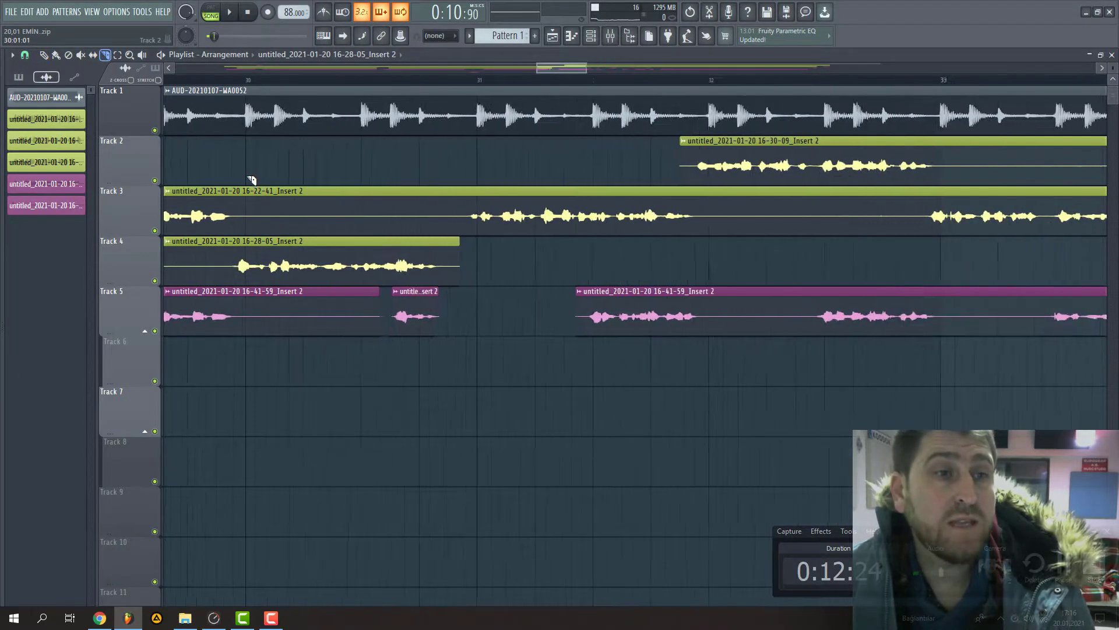
scroll(251, 175, down, 1)
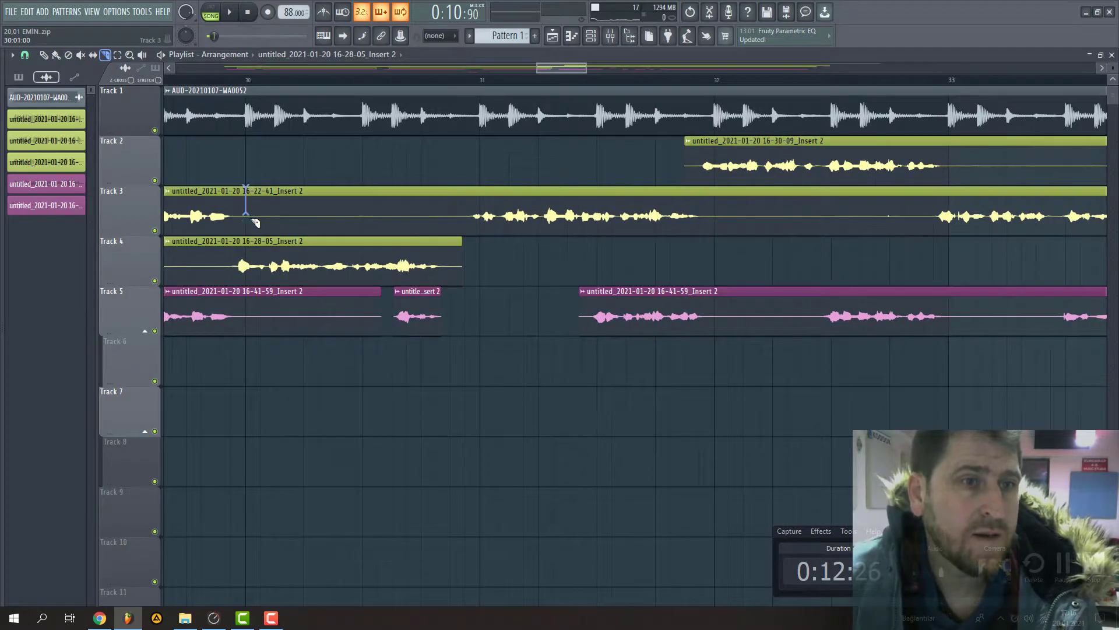
click(257, 220)
click(472, 231)
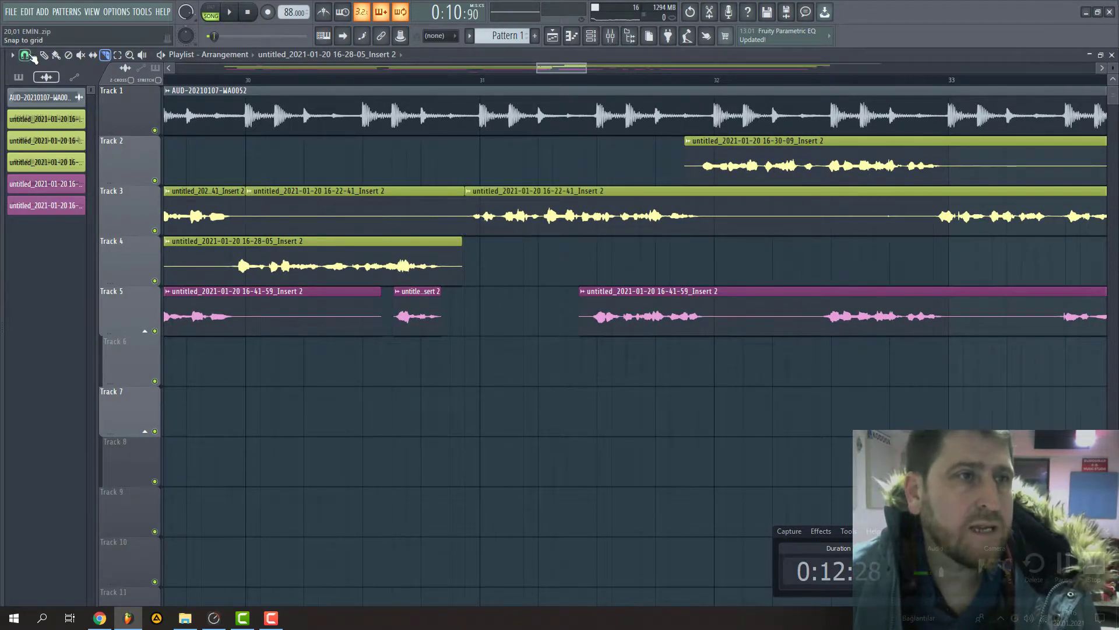
right_click(368, 221)
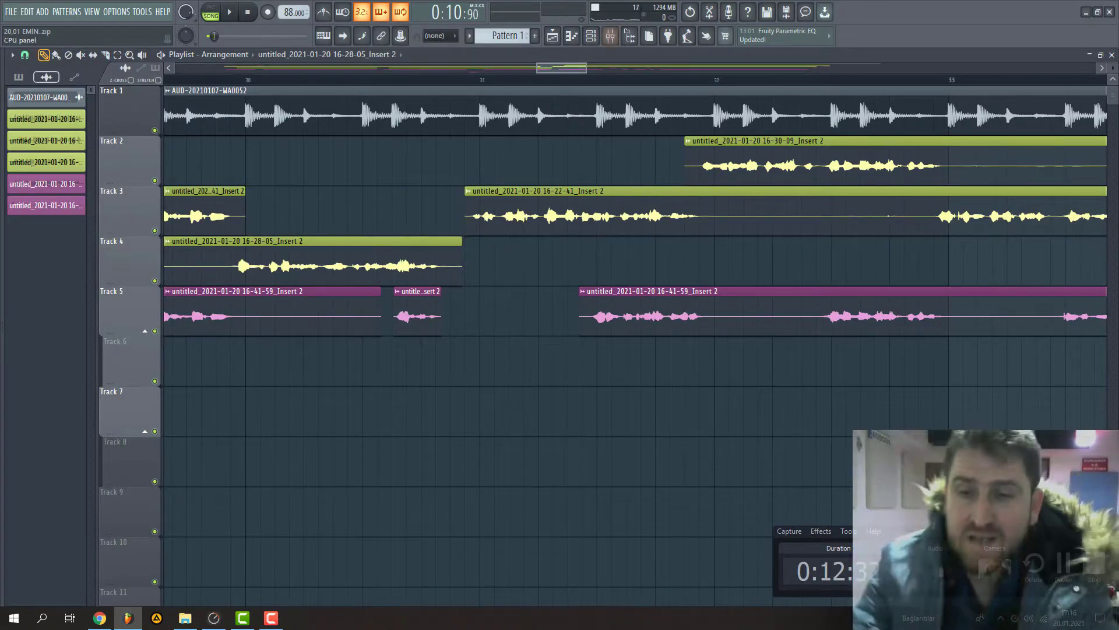
Play the song from bar 32 with the rest of the arrangement in view and bring up the mixer.
click(552, 35)
click(552, 36)
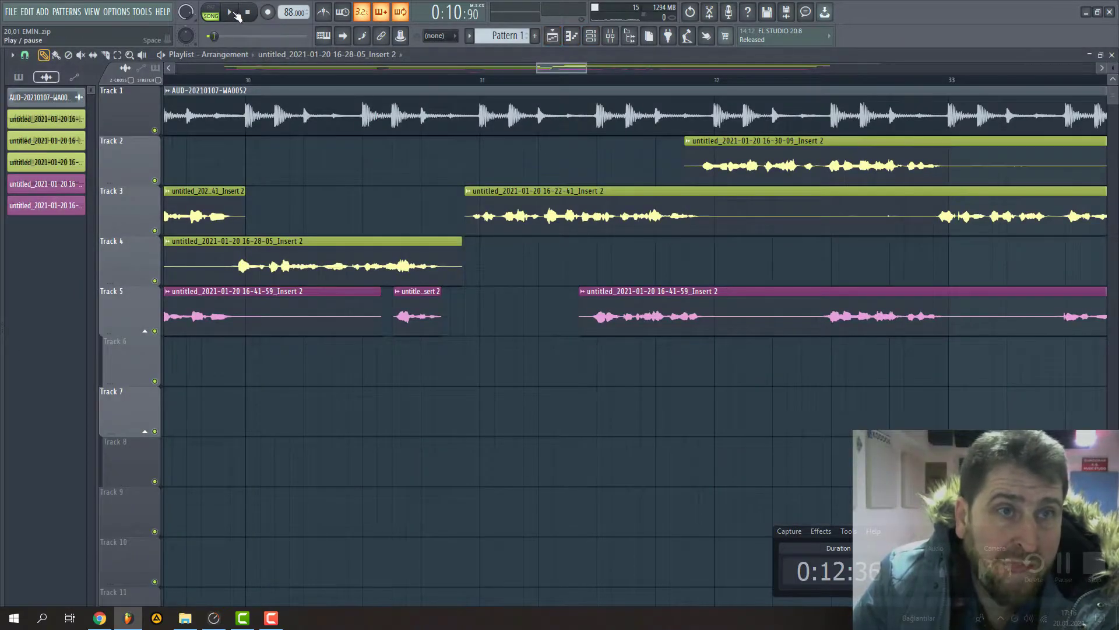
key(space)
click(715, 80)
drag(591, 69, 1096, 69)
key(F9)
Load Tonal Balance Control 2 into slot 5 of the Master track.
click(96, 305)
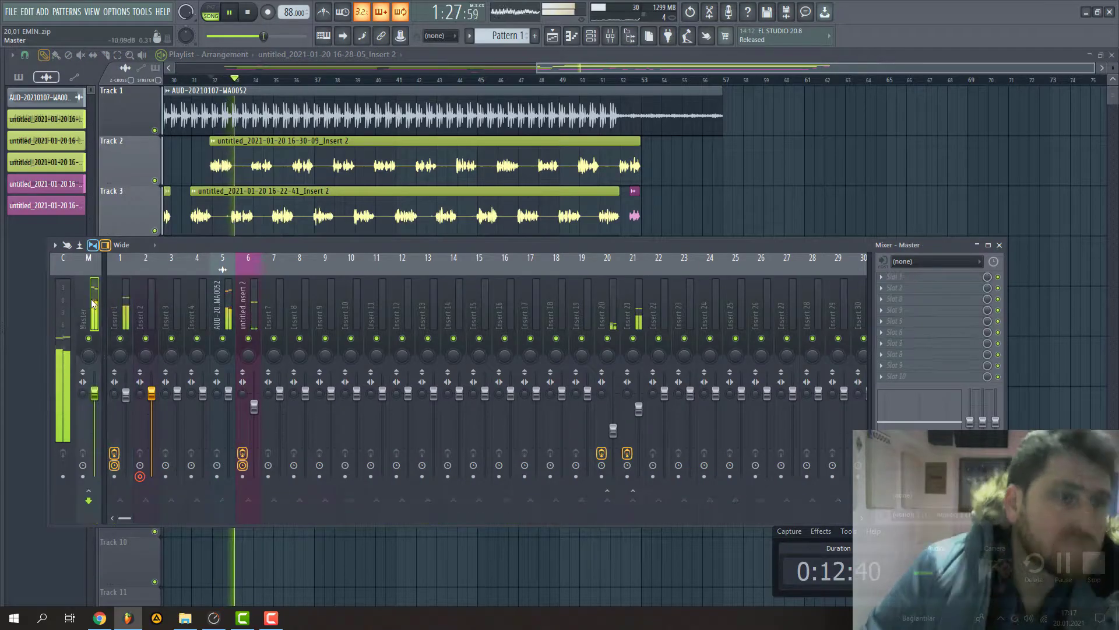
click(882, 321)
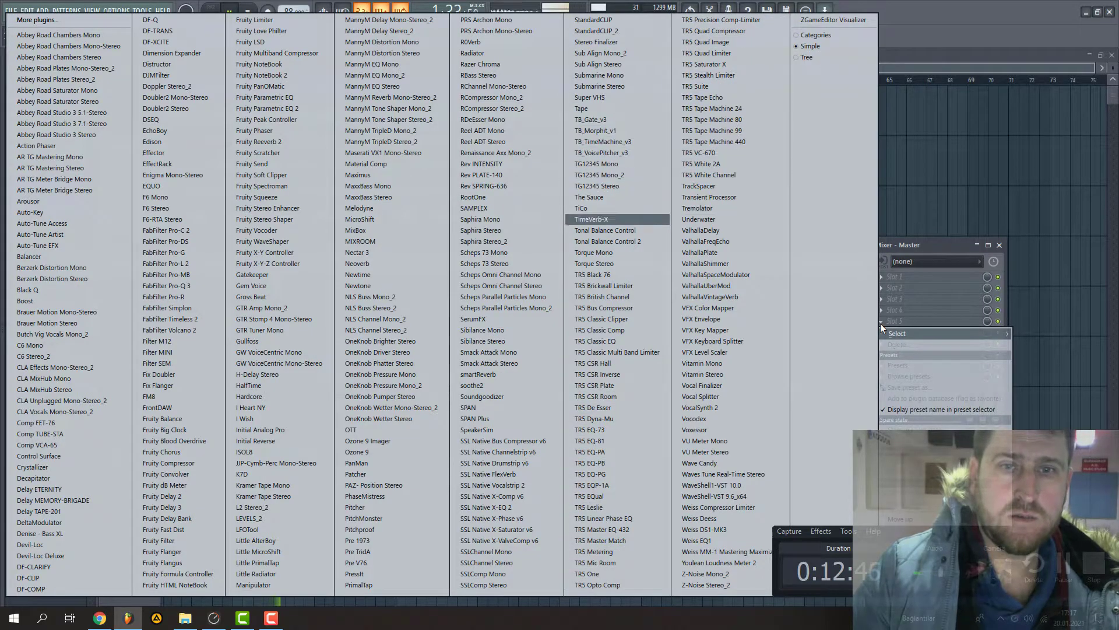
click(594, 241)
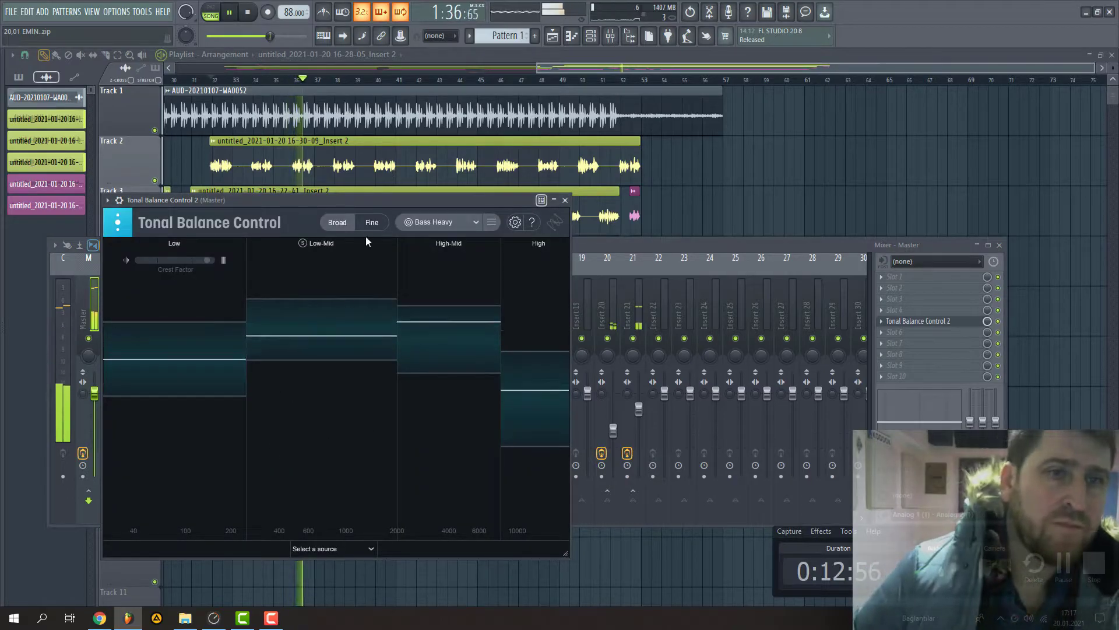
Switch Tonal Balance Control 2 to the Fine view with the Hip Hop target, check the playing mix, and stop playback.
click(371, 222)
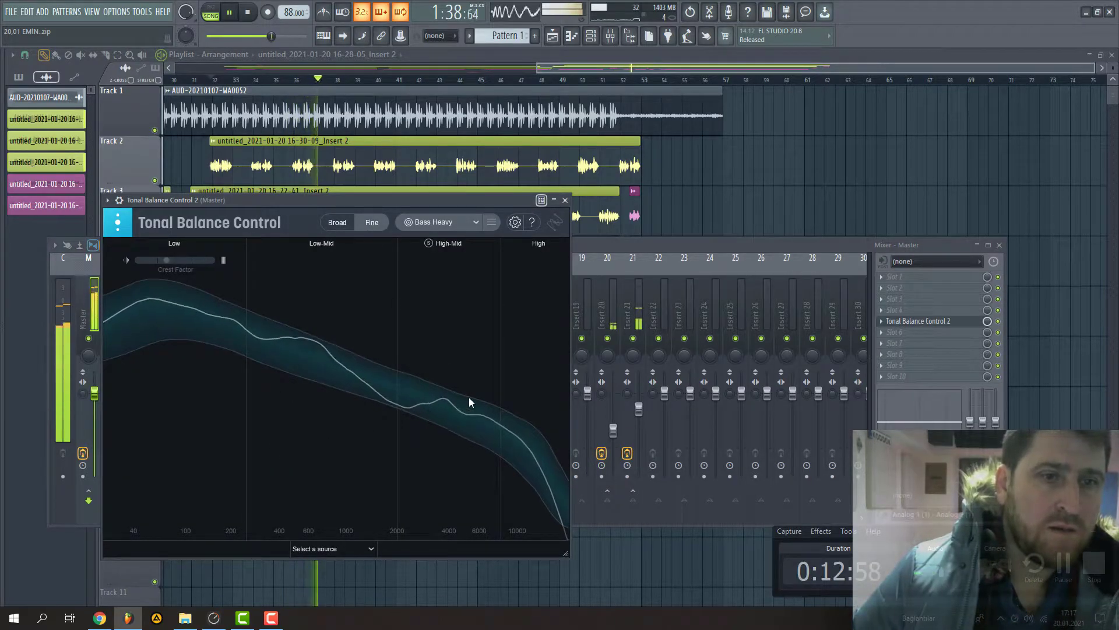
click(430, 222)
click(420, 298)
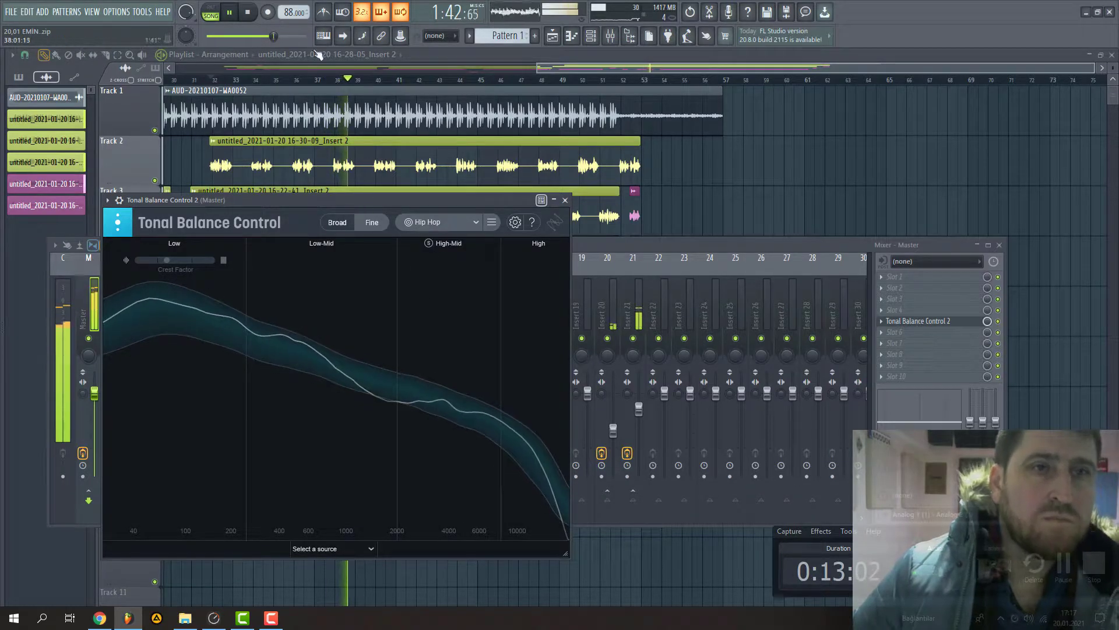
click(252, 13)
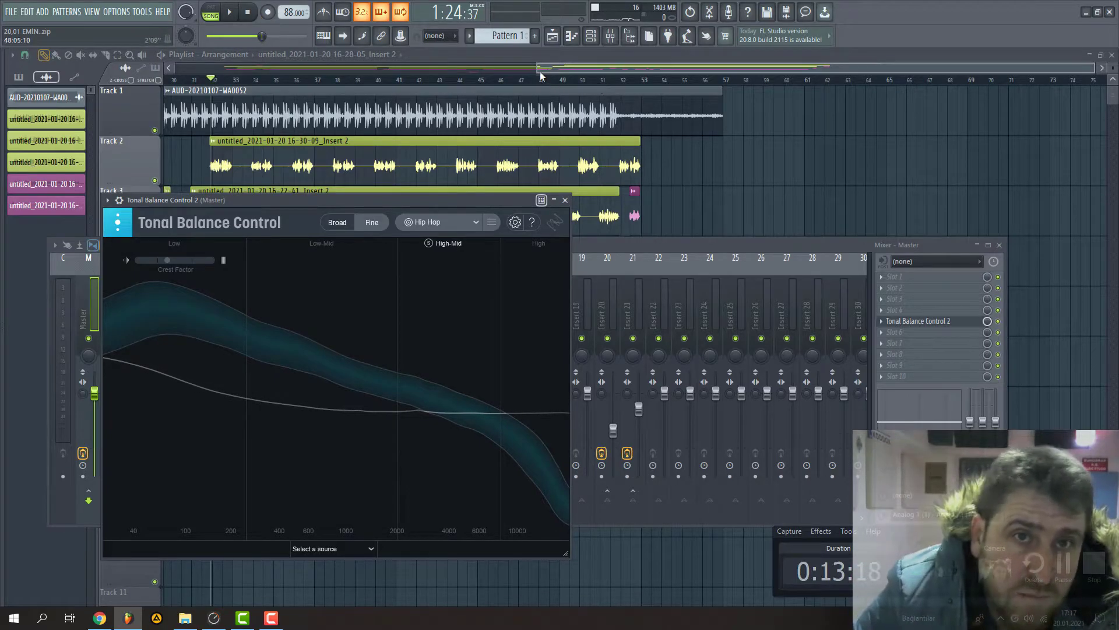
Export the project as a zipped song file under its proposed name, replacing the existing file.
drag(539, 70, 175, 70)
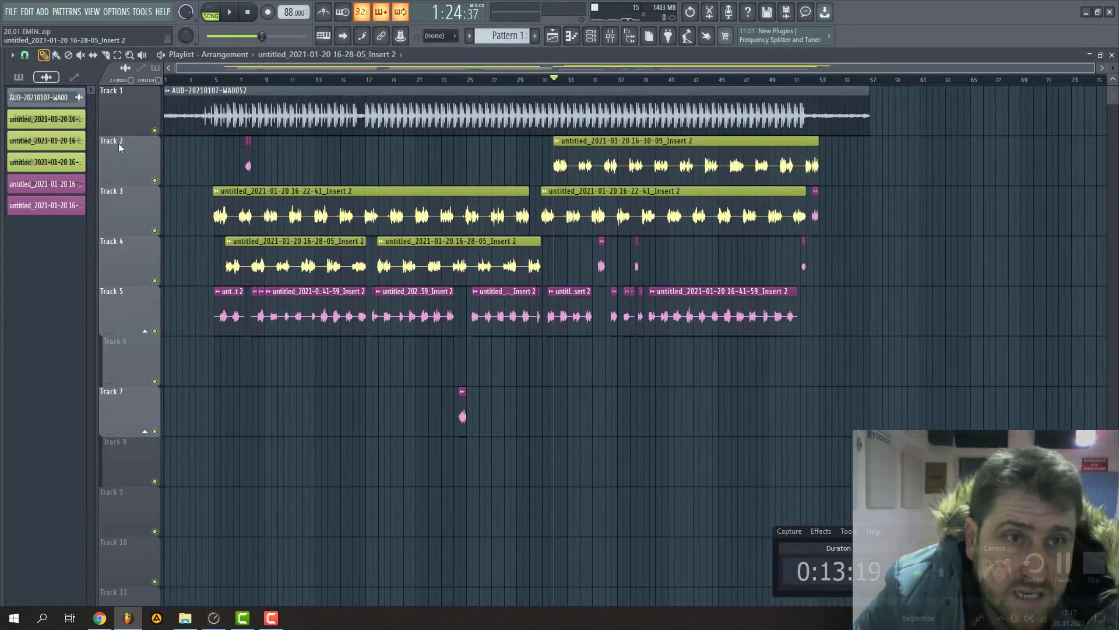
click(11, 13)
mouse_move(23, 117)
click(214, 222)
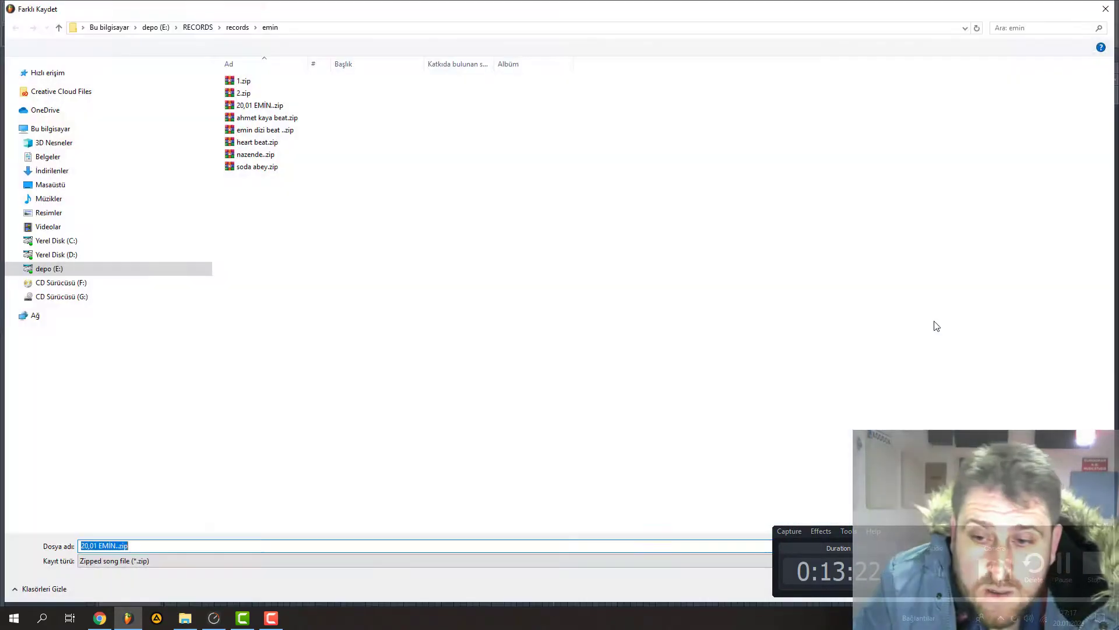
drag(816, 526, 830, 439)
click(1020, 588)
click(619, 318)
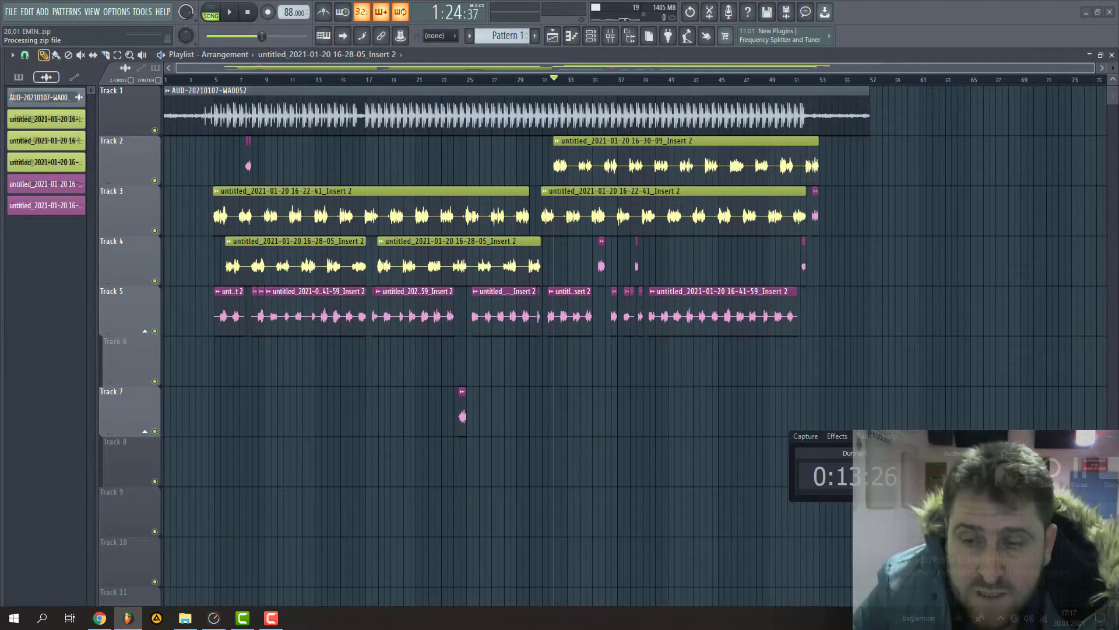
drag(1010, 457, 1000, 531)
drag(1004, 534, 1007, 543)
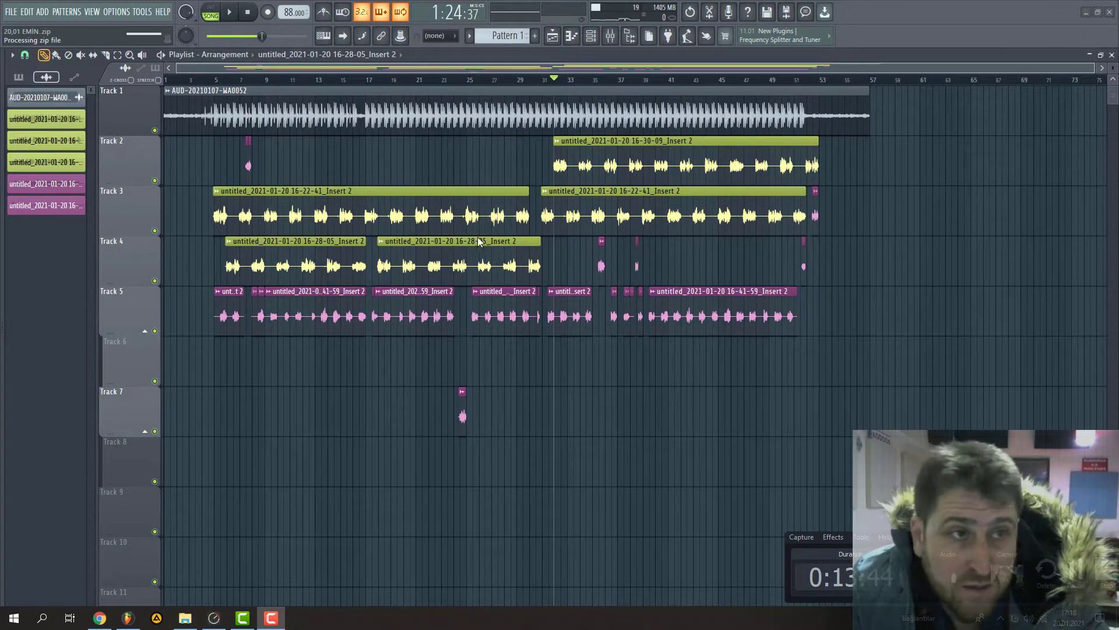
Bypass all seven effects on Insert 1 and check the effects loaded on Inserts 2, 21 and 20.
click(611, 35)
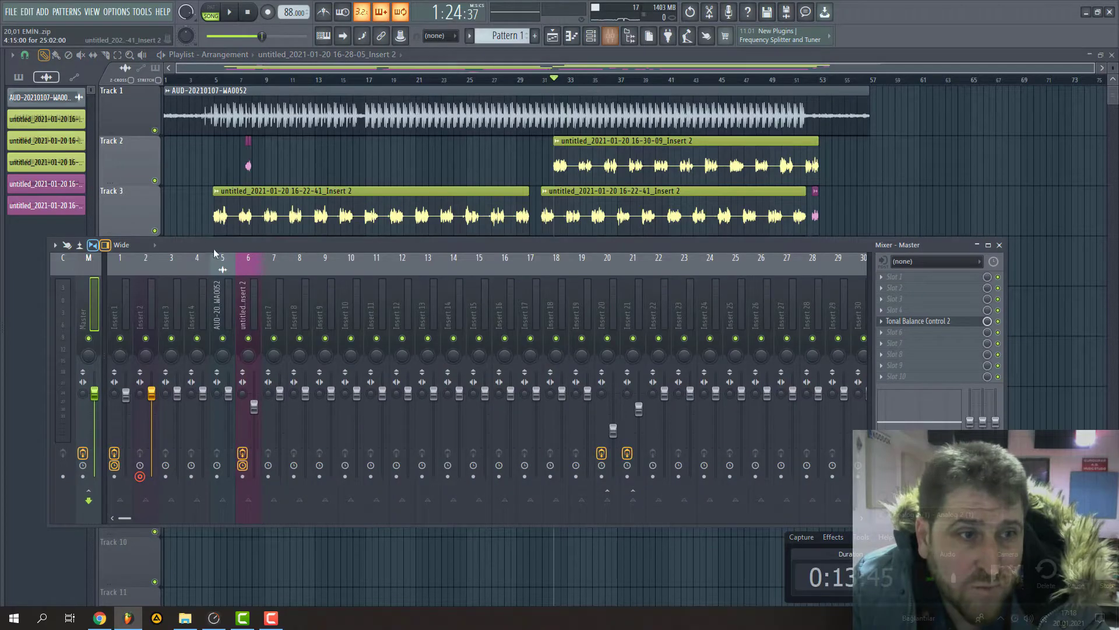
click(127, 302)
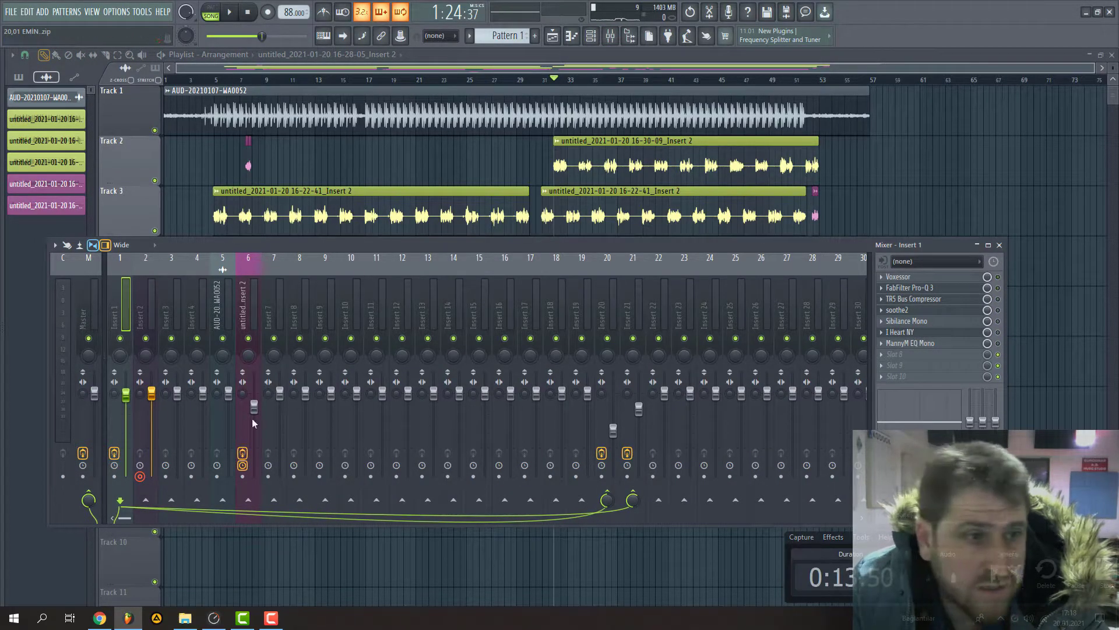
click(147, 311)
click(120, 309)
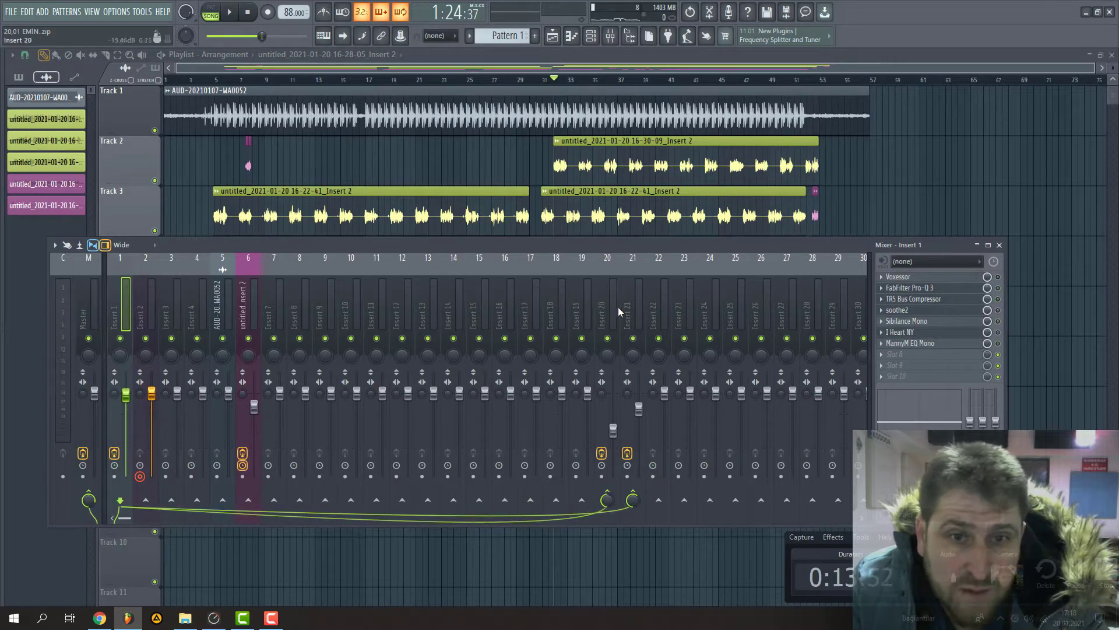
click(636, 303)
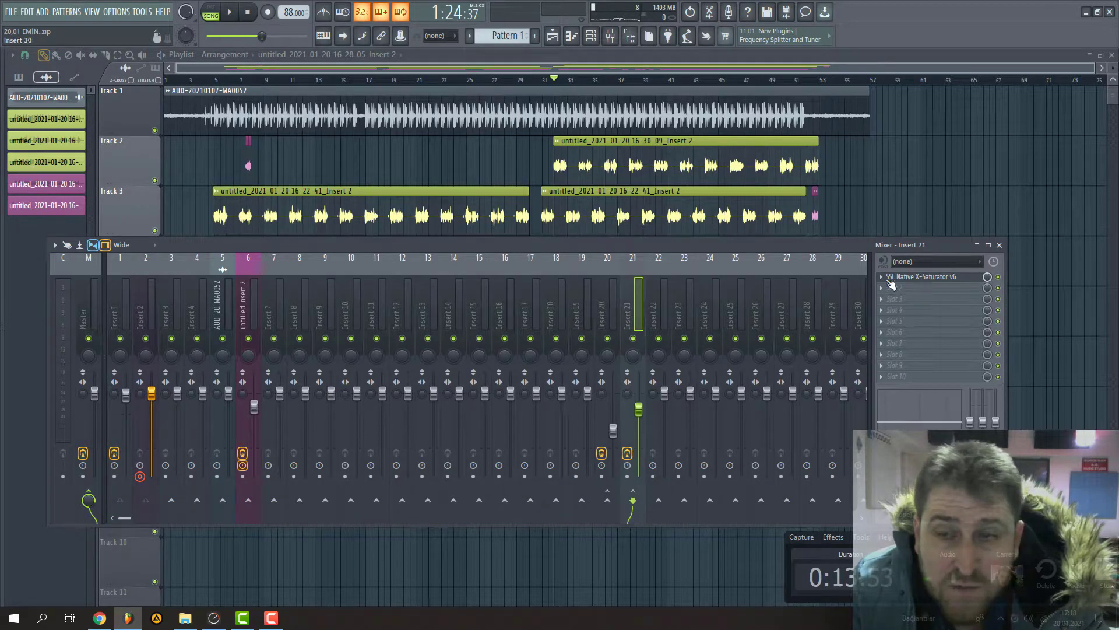
click(615, 315)
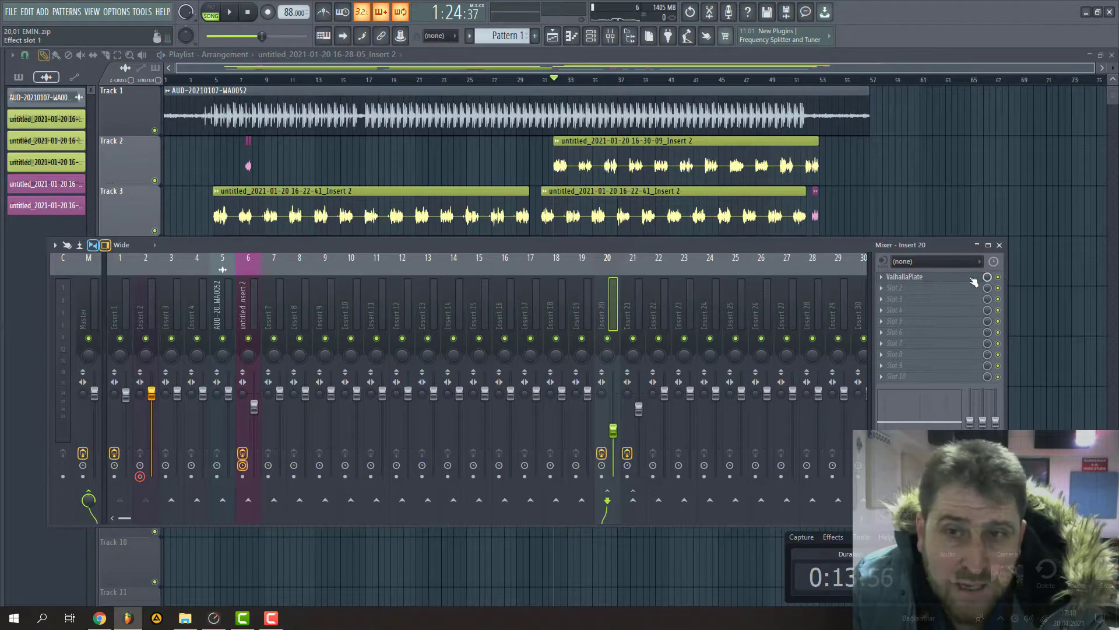
click(119, 315)
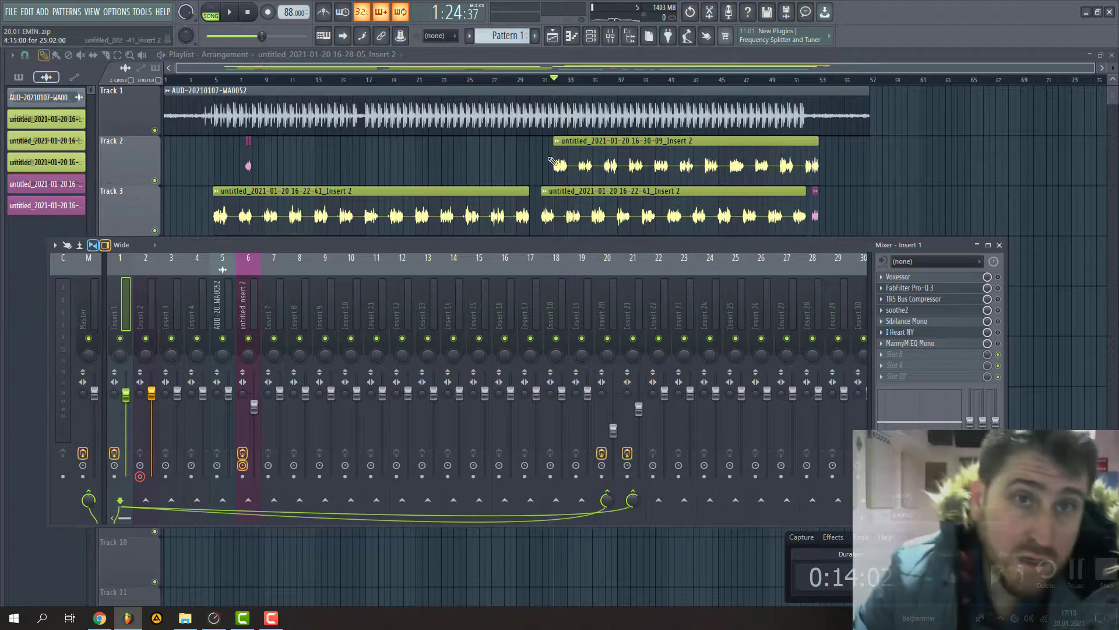
Insert an EZbass instrument channel into the channel rack from the last vocal channel.
click(601, 35)
right_click(341, 284)
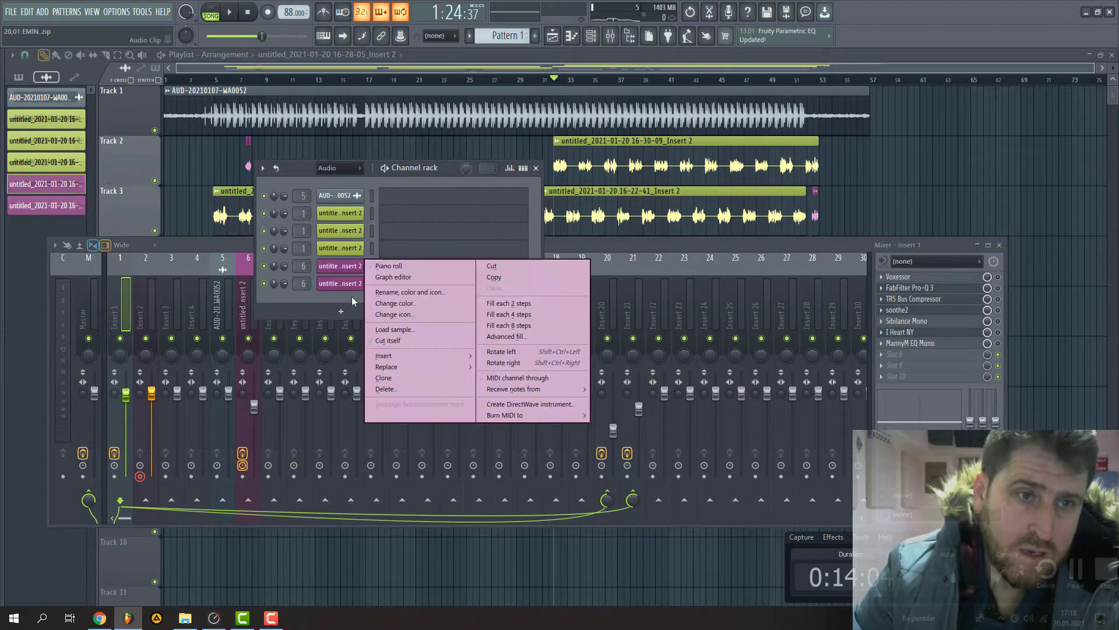
mouse_move(384, 377)
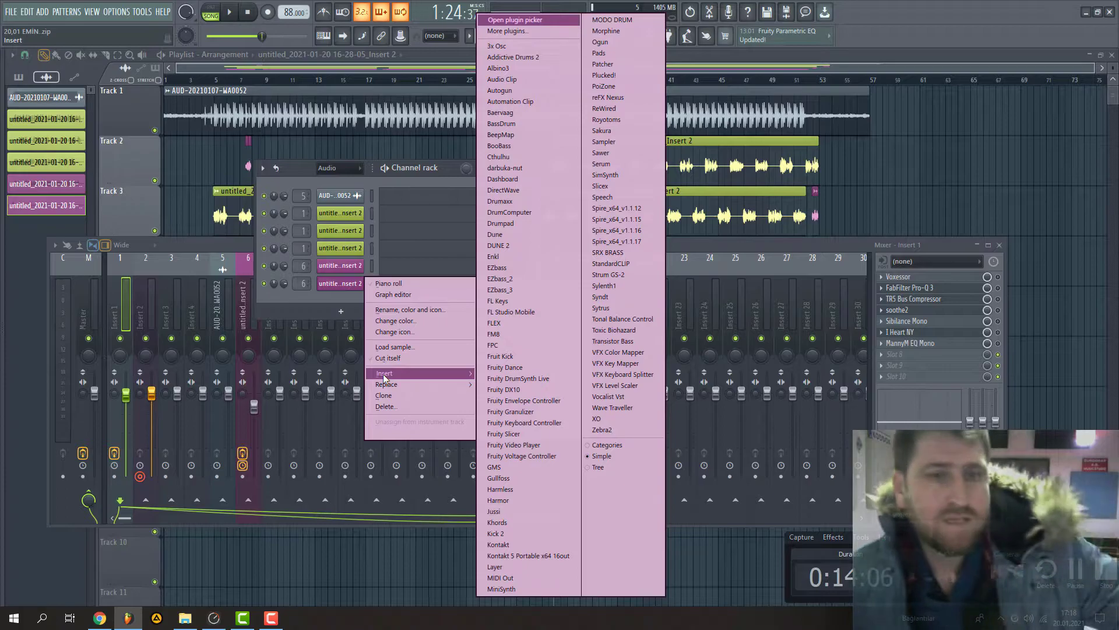
click(506, 268)
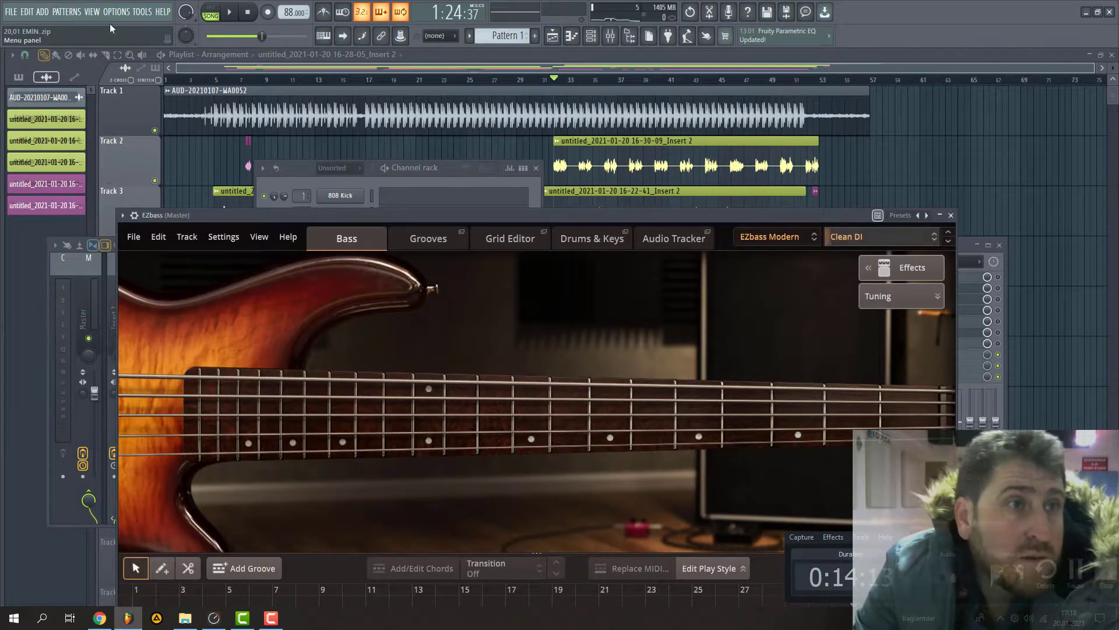
Set the ASIO Fireface USB buffer size to 256 samples and close the audio settings.
click(118, 11)
click(135, 50)
click(439, 214)
click(175, 61)
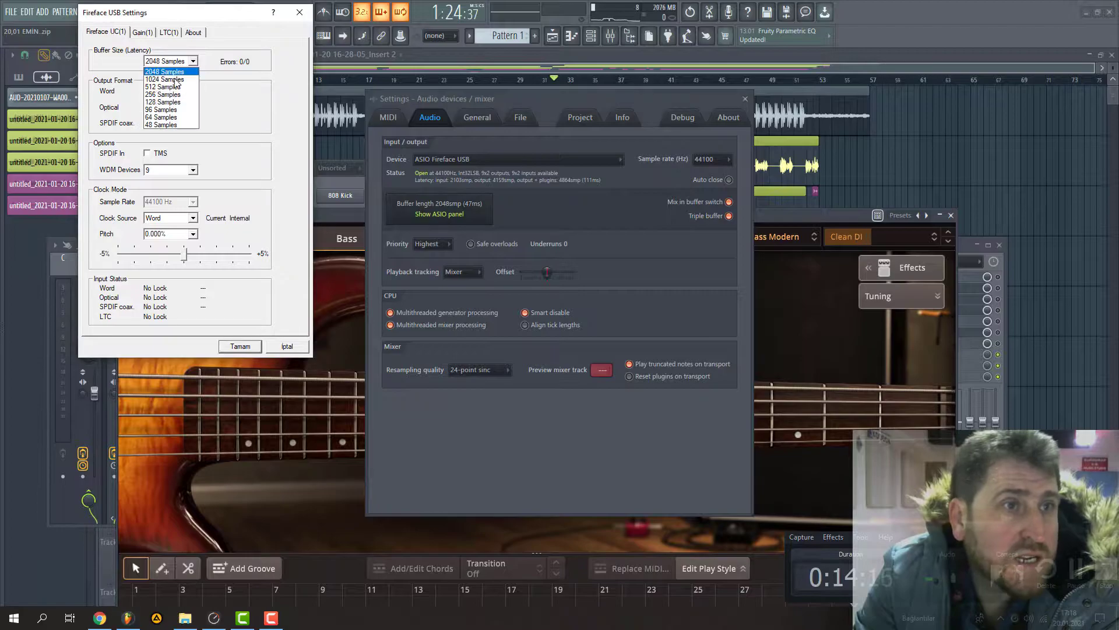
click(166, 95)
click(240, 347)
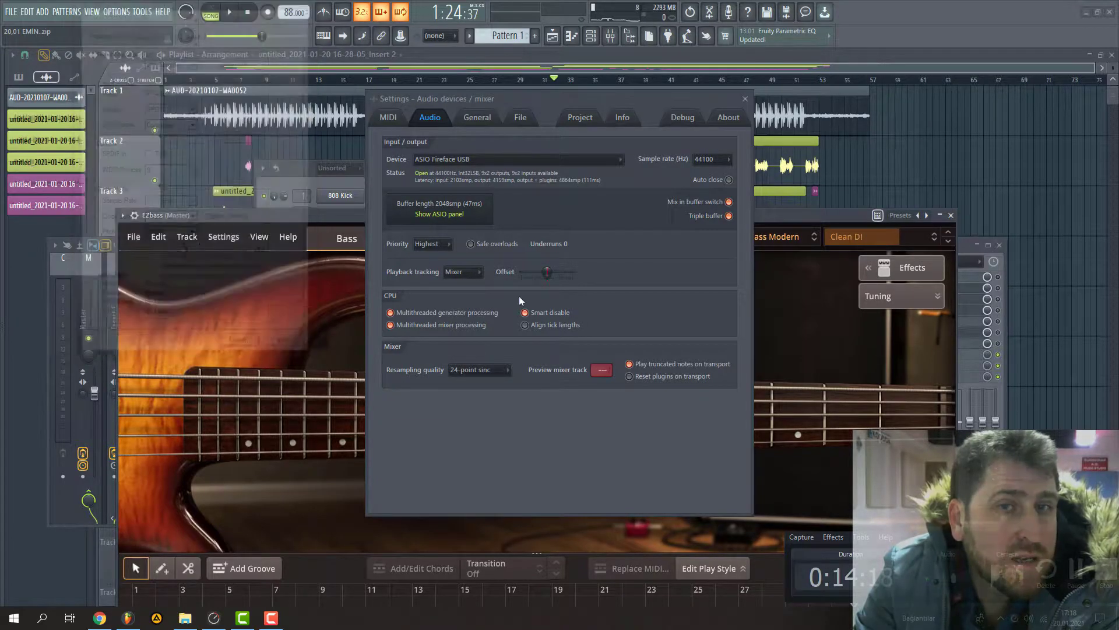
click(745, 99)
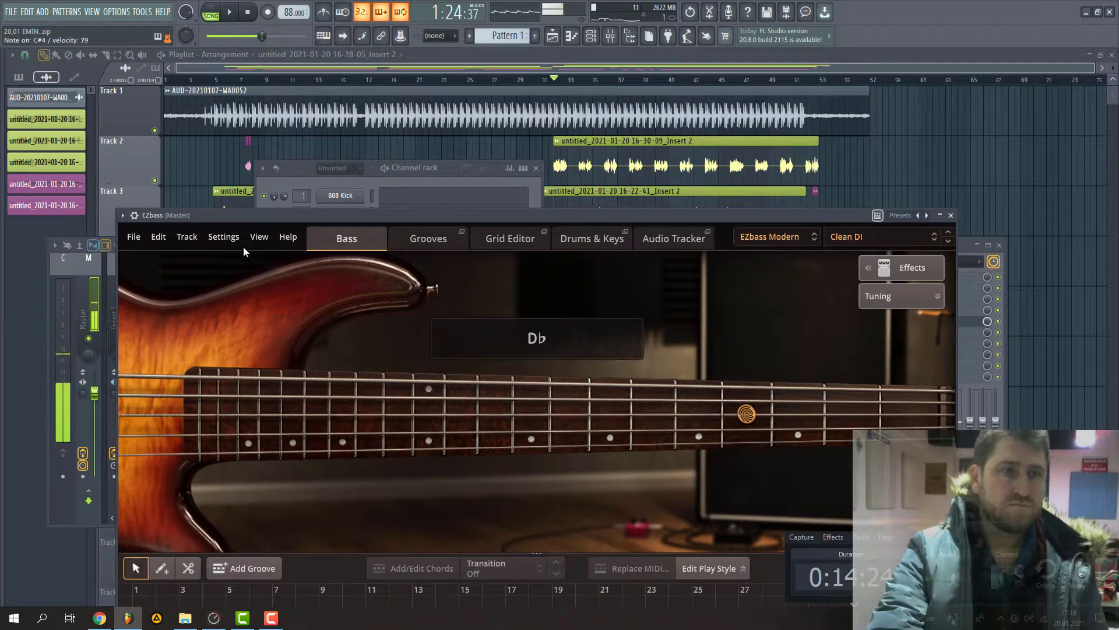
Remove Tonal Balance Control 2 from slot 5 of the Master mixer track.
click(1002, 327)
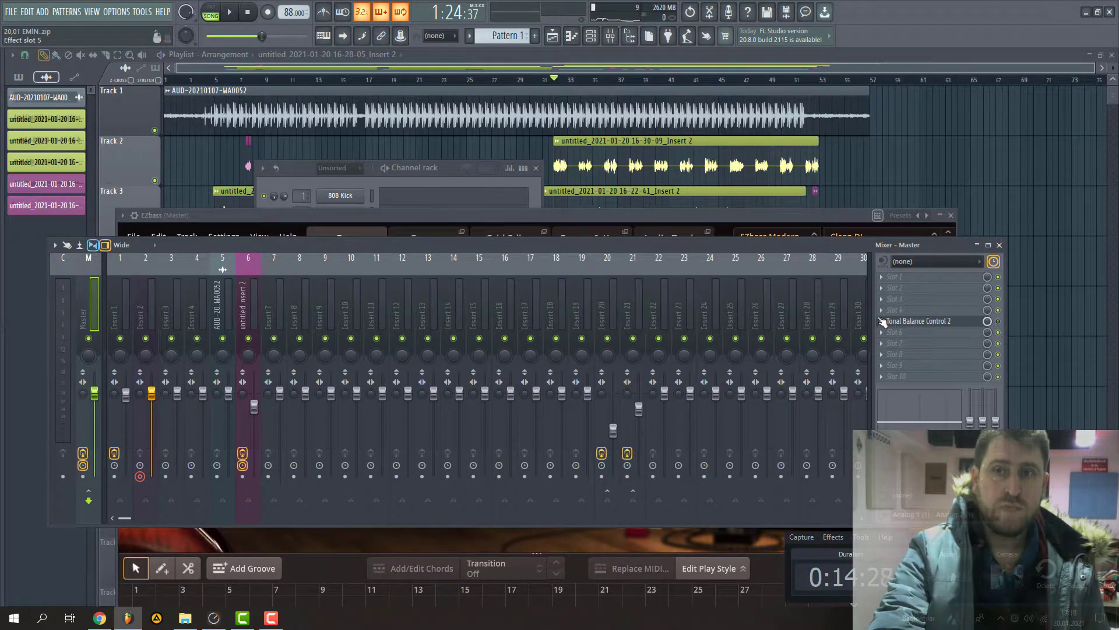
click(882, 328)
click(901, 344)
click(632, 347)
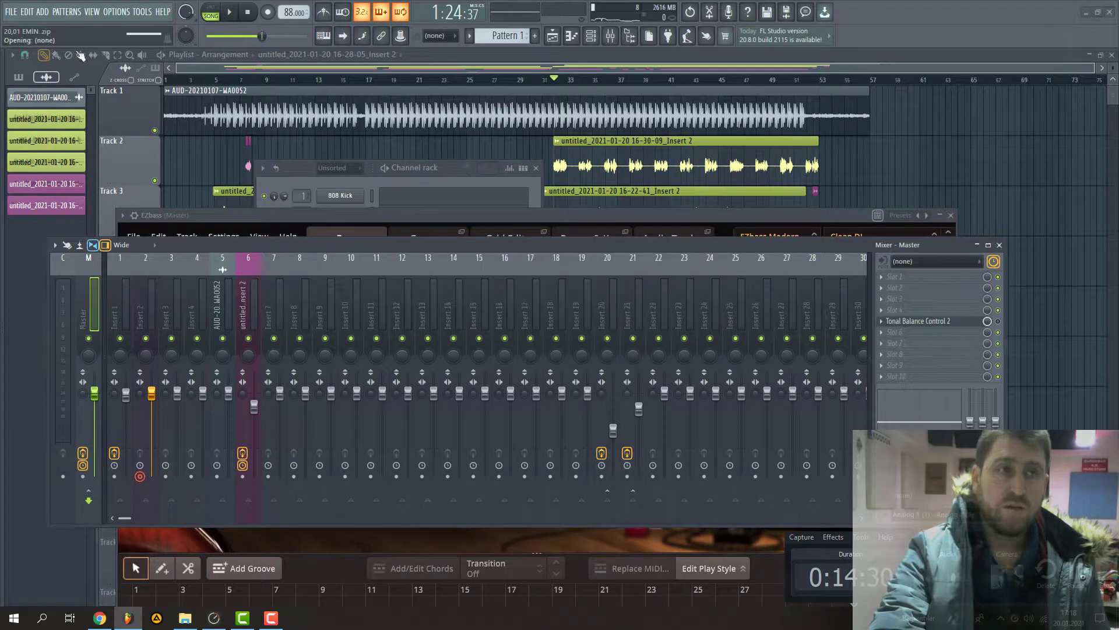
Reapply the 256-sample ASIO buffer size in the audio settings and turn off Triple buffer.
click(117, 12)
click(134, 49)
click(440, 214)
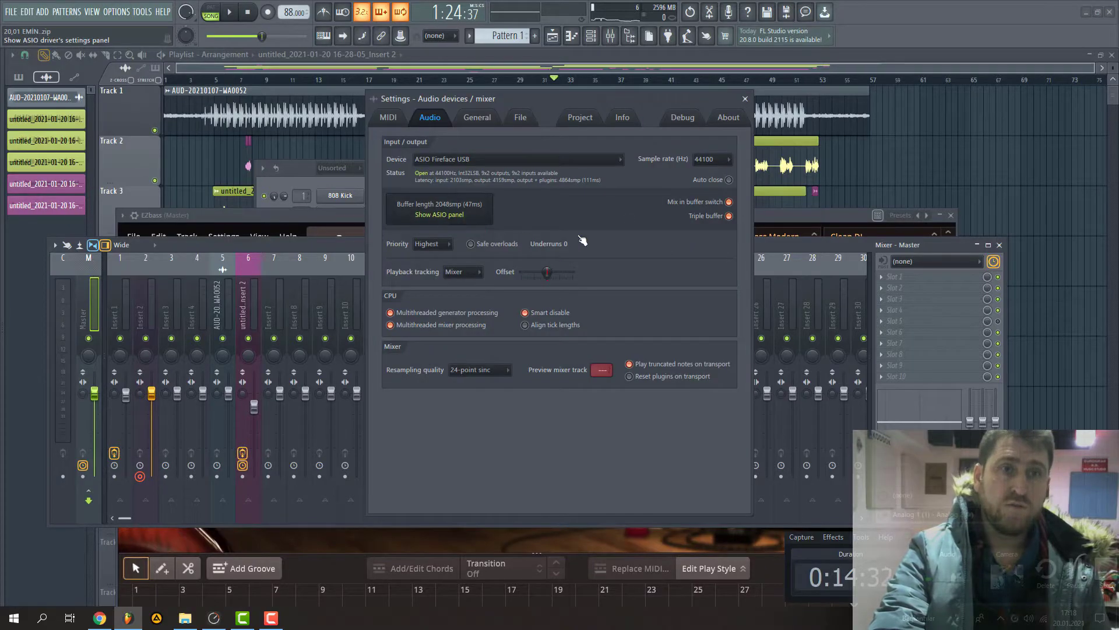
click(166, 61)
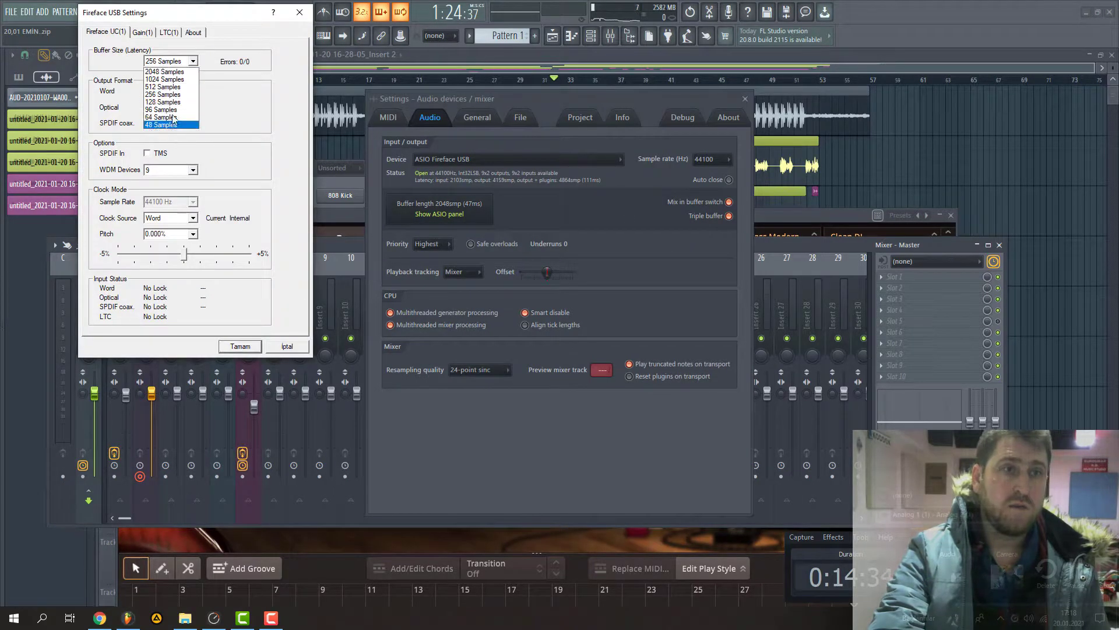
click(166, 94)
click(239, 347)
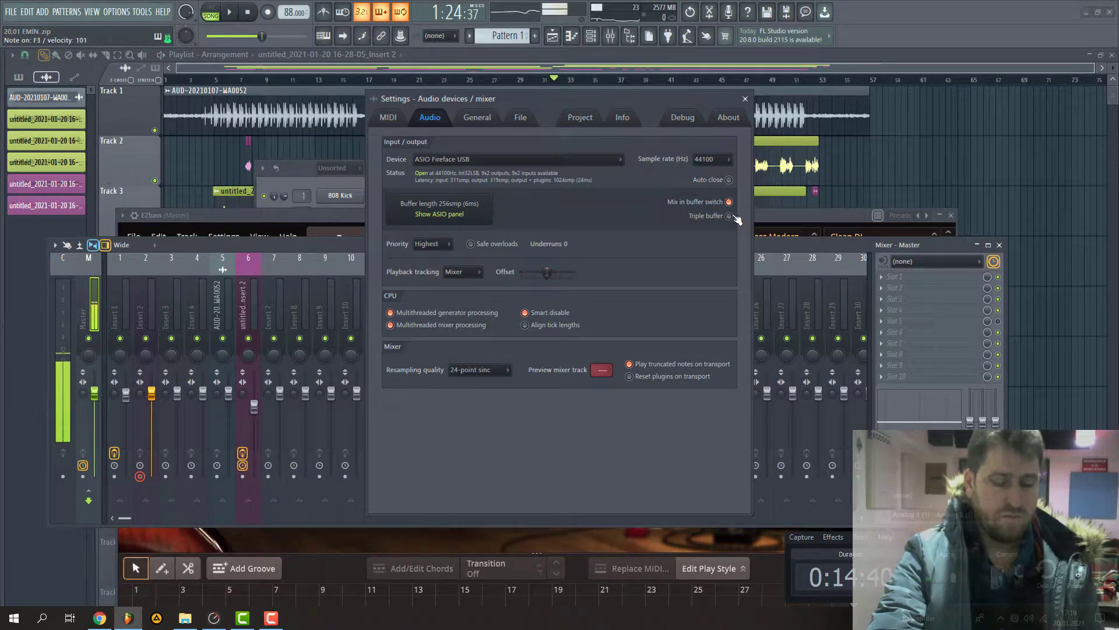
Play the song while trying out the EZbass sound over it, and stop playback.
key(space)
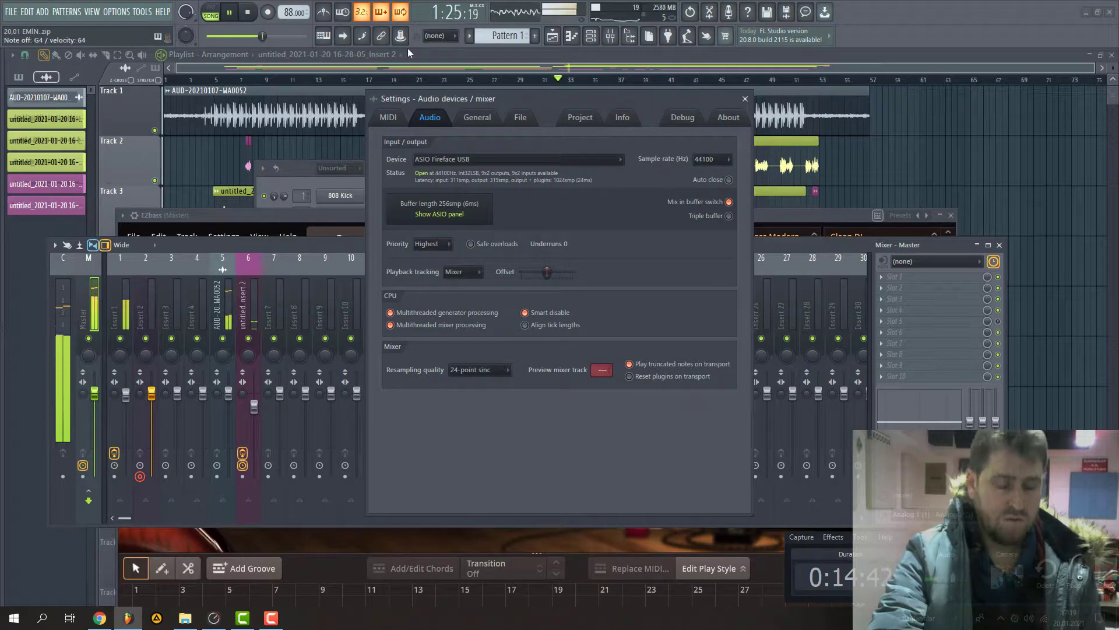
click(249, 11)
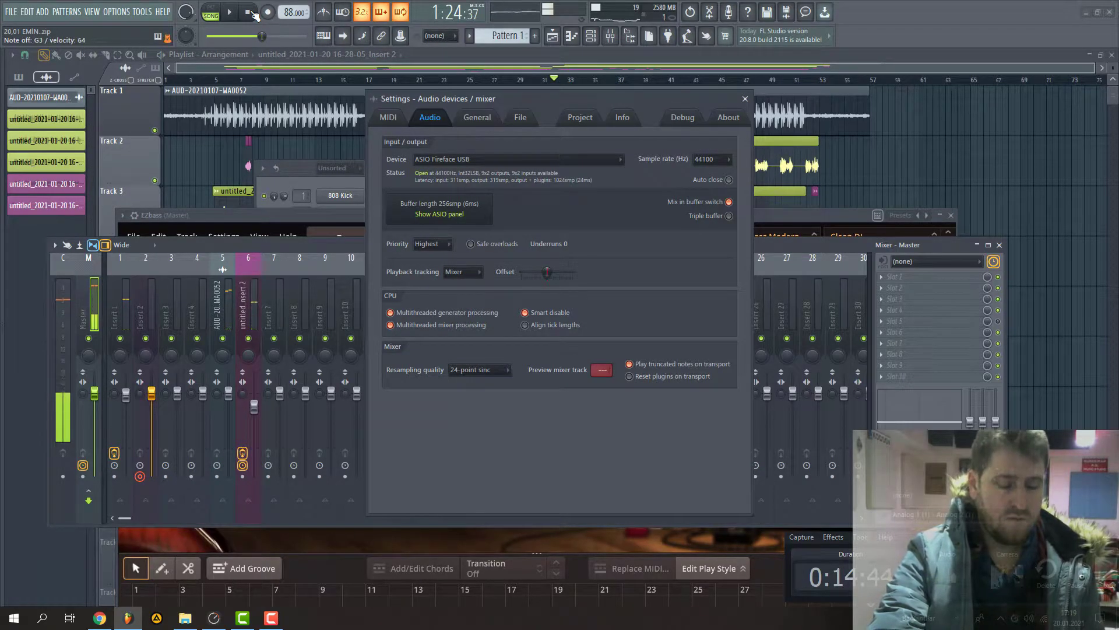
key(space)
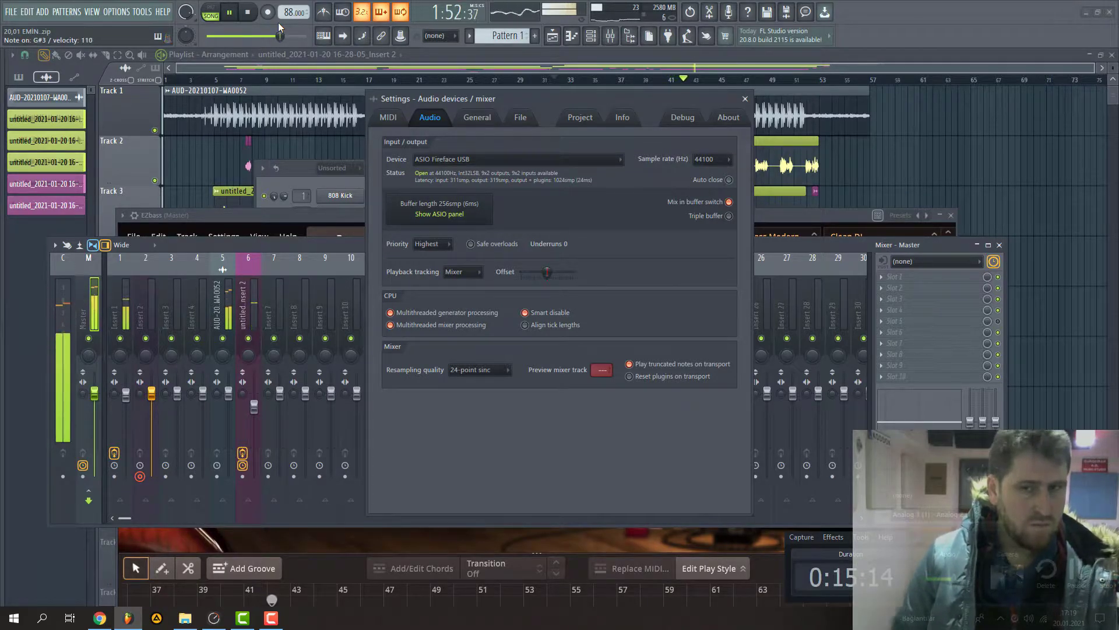
click(247, 16)
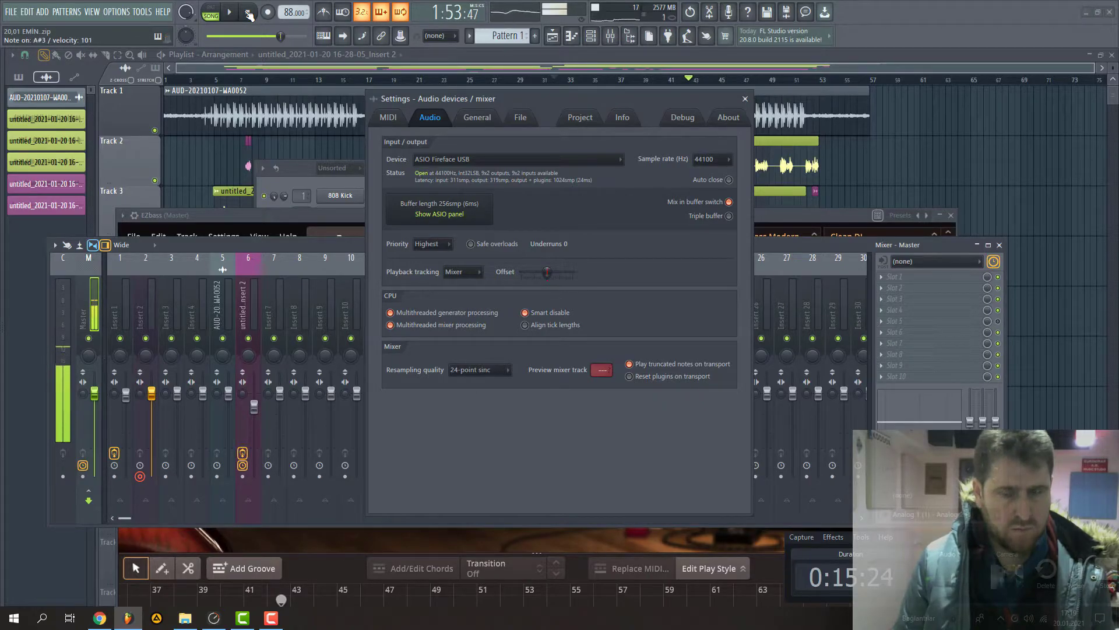
Close the audio settings and place Pattern 1 on Track 6 from bar 1, spanning about four bars.
click(653, 38)
click(307, 313)
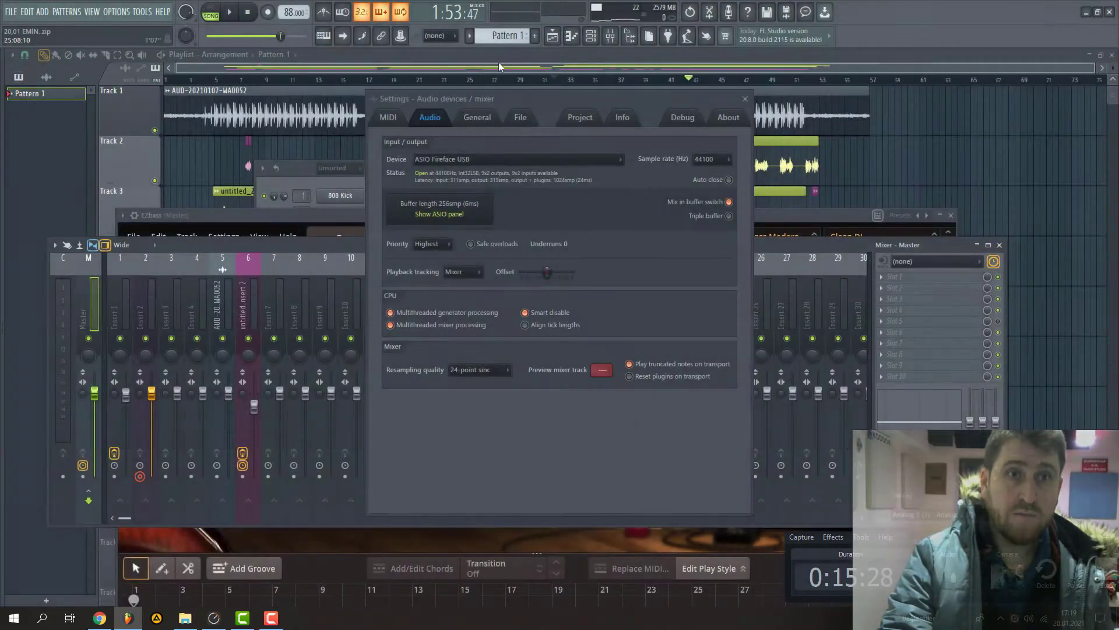
click(745, 99)
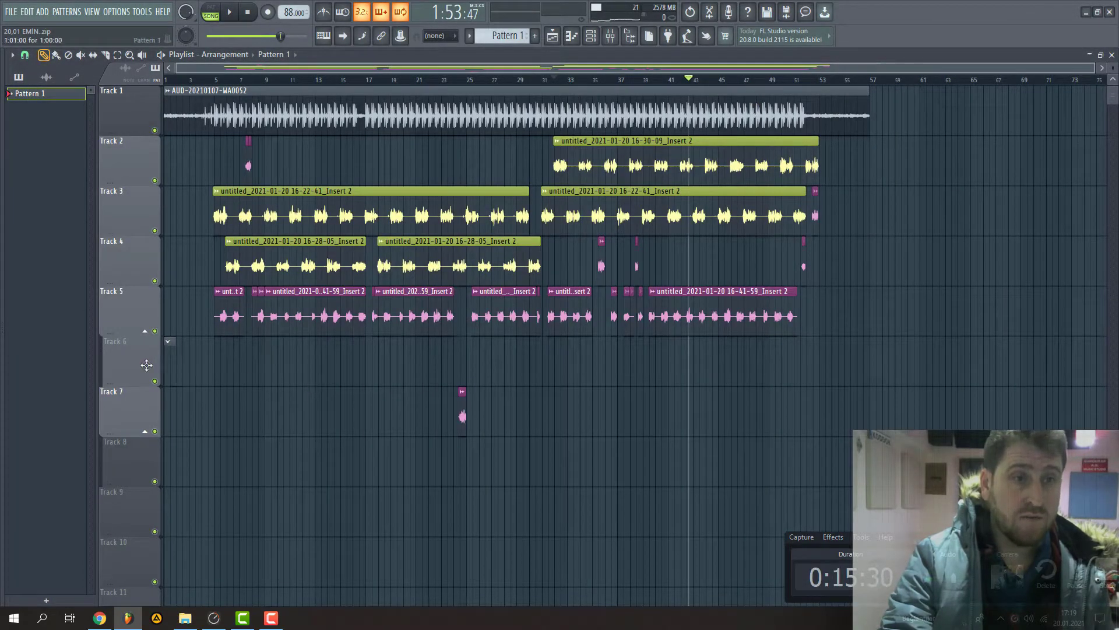
drag(175, 368, 214, 370)
Record an EZbass part into Pattern 1 from the song start to about bar 5, and disarm recording.
click(247, 12)
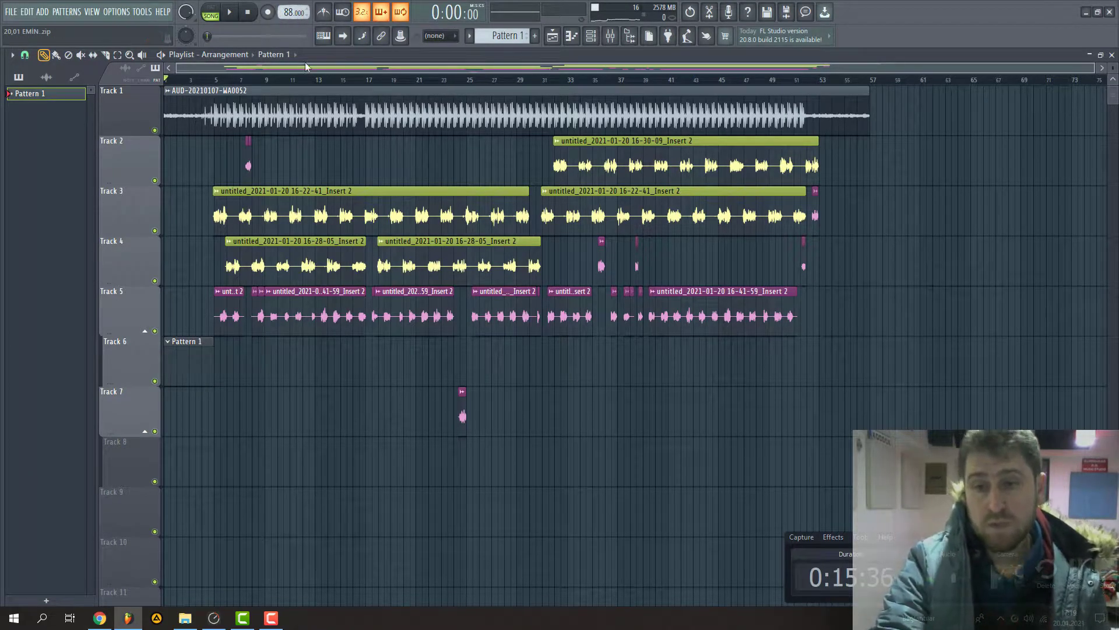
click(268, 12)
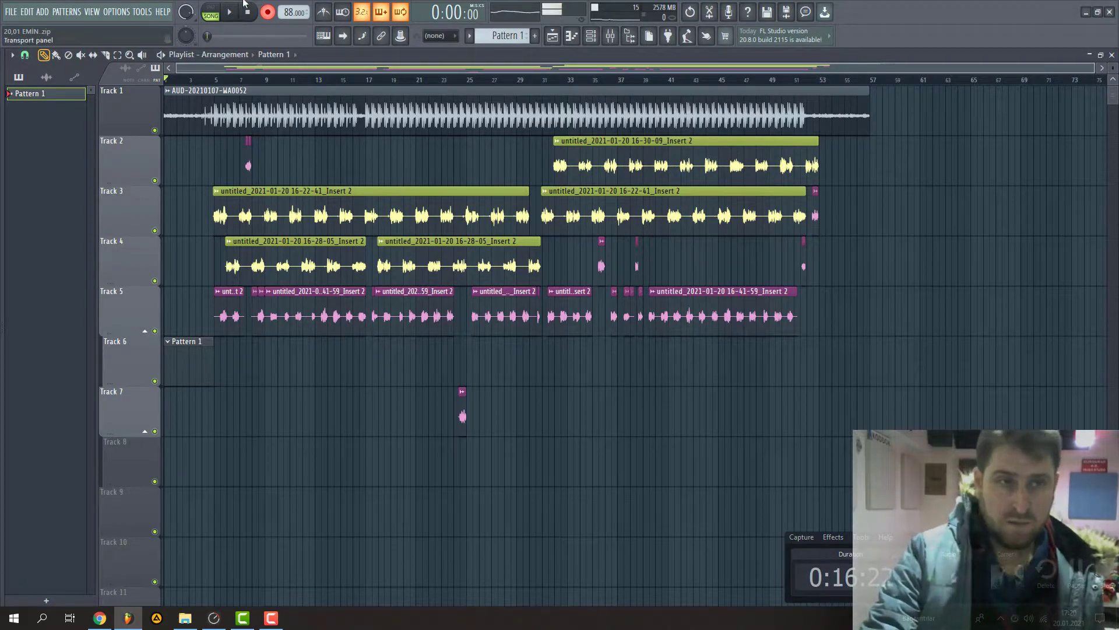
click(233, 13)
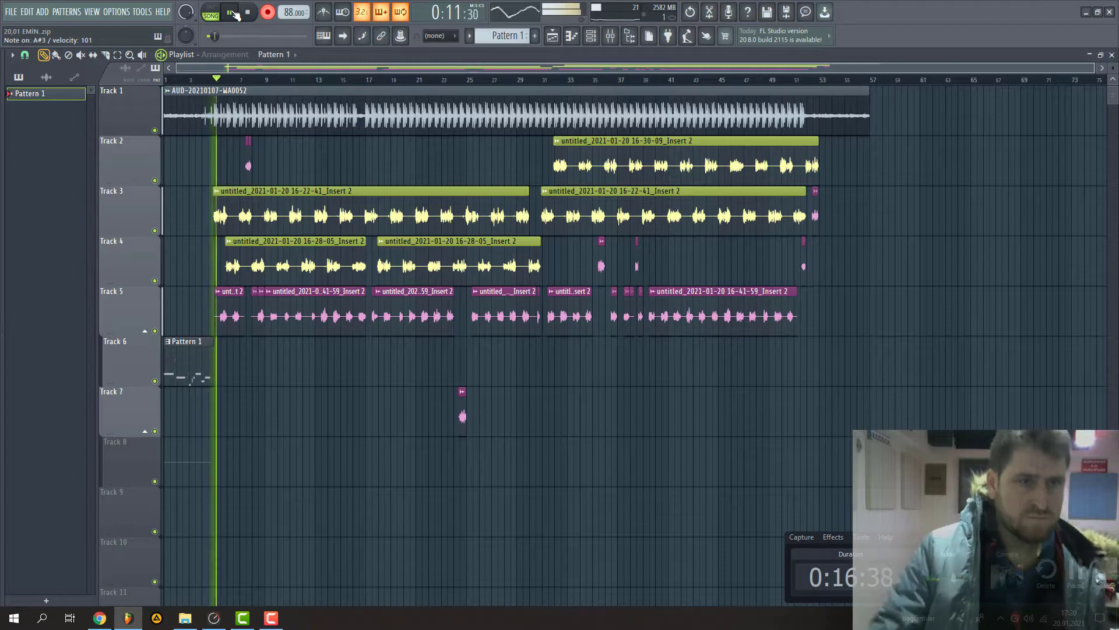
click(234, 13)
click(268, 12)
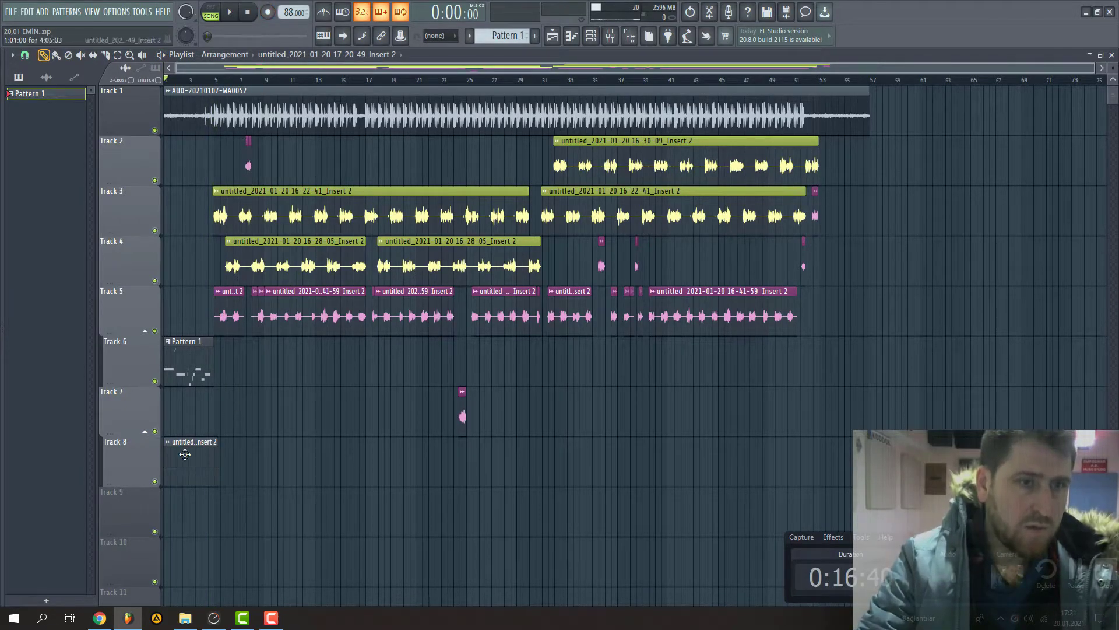
Delete the recorded audio clip from Track 8 and check the channel settings of the vocal clips on Tracks 5 and 2.
double_click(225, 316)
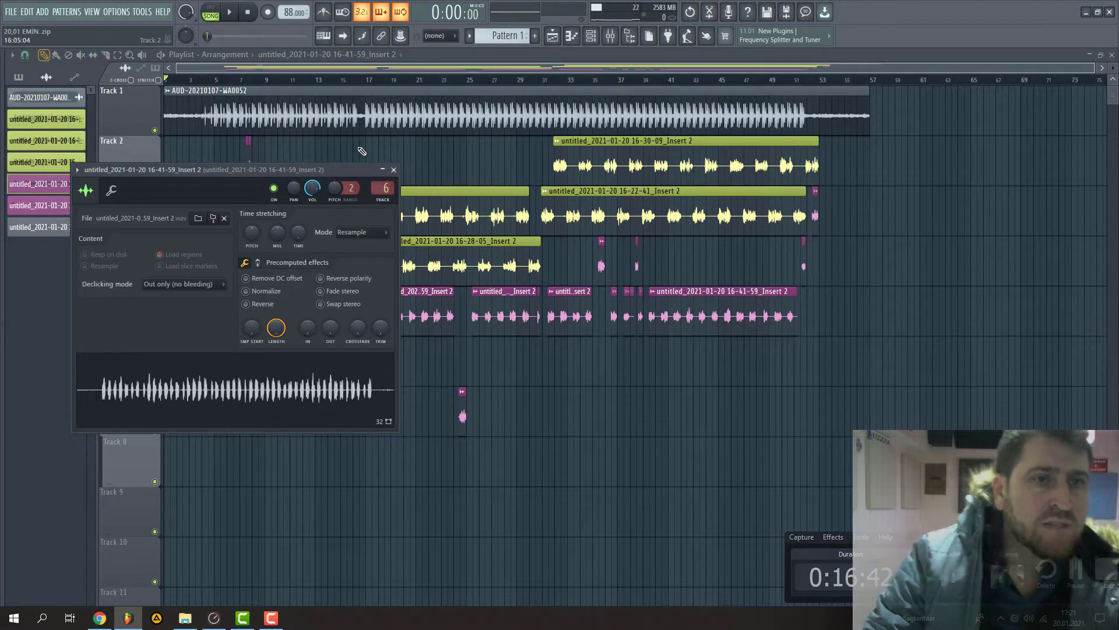
key(Escape)
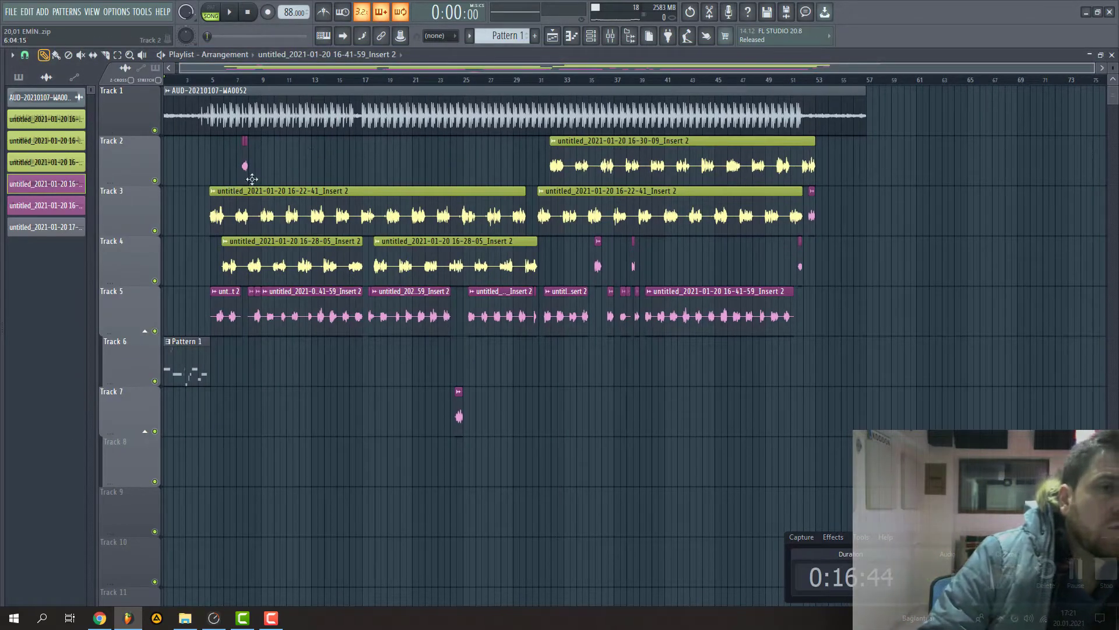
scroll(252, 168, up, 5)
scroll(252, 168, up, 2)
double_click(178, 169)
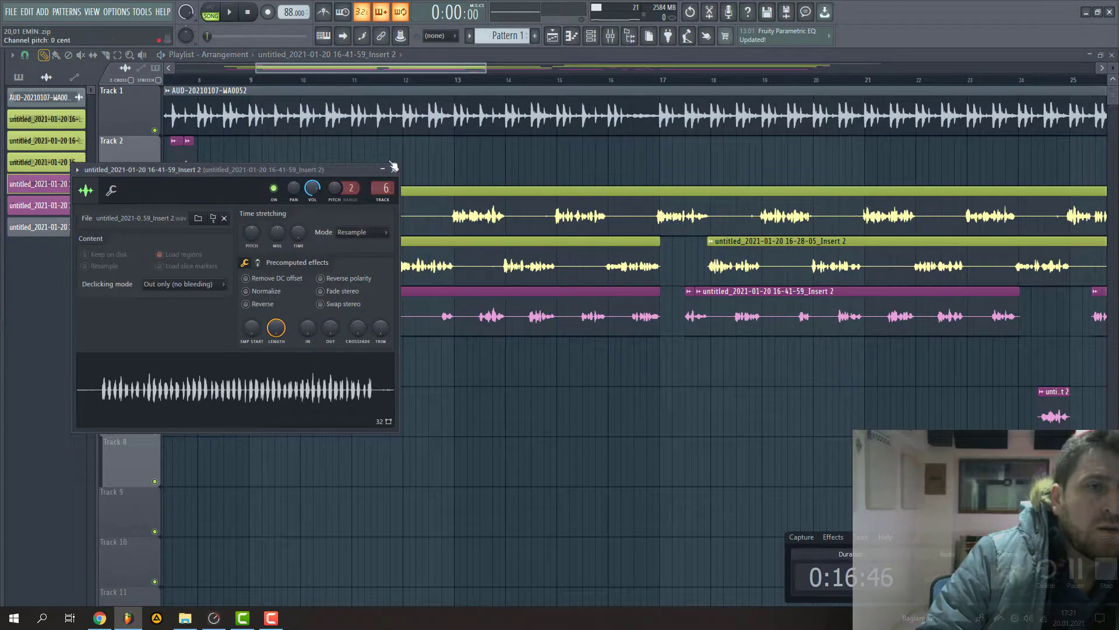
key(Escape)
Play the song from bar 5, check the channel settings of the Track 3 vocal clip, and stop playback.
key(space)
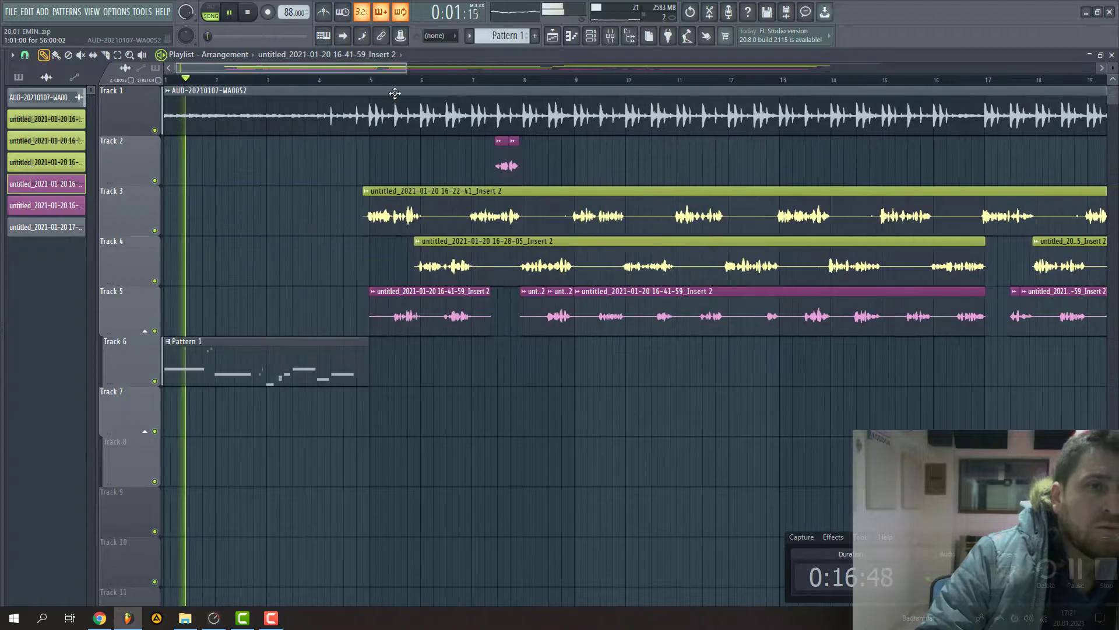
click(374, 81)
double_click(389, 218)
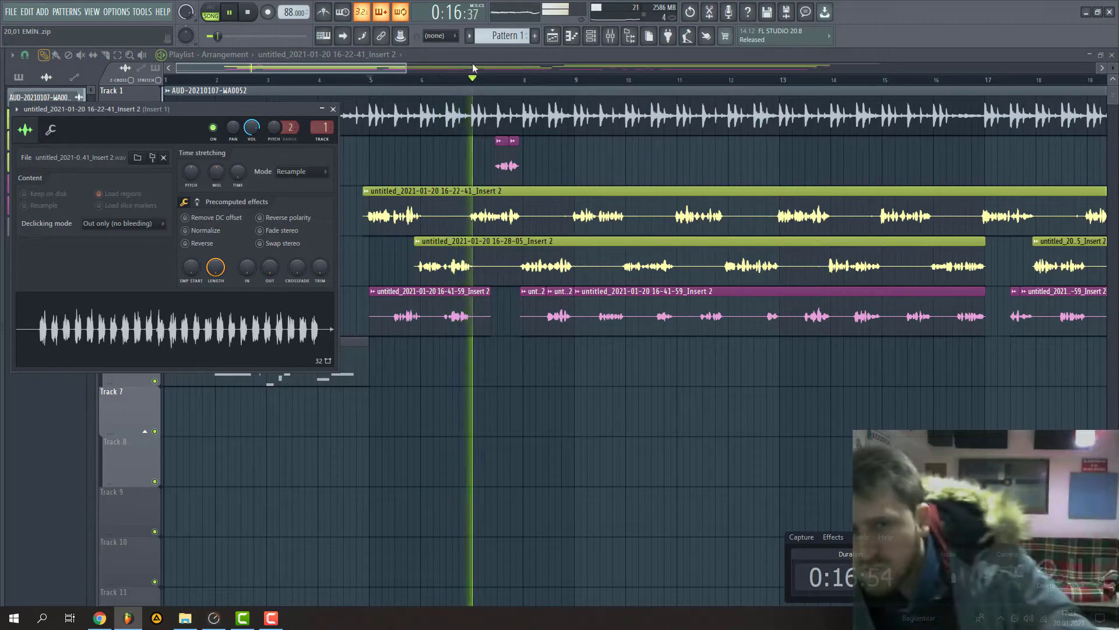
key(space)
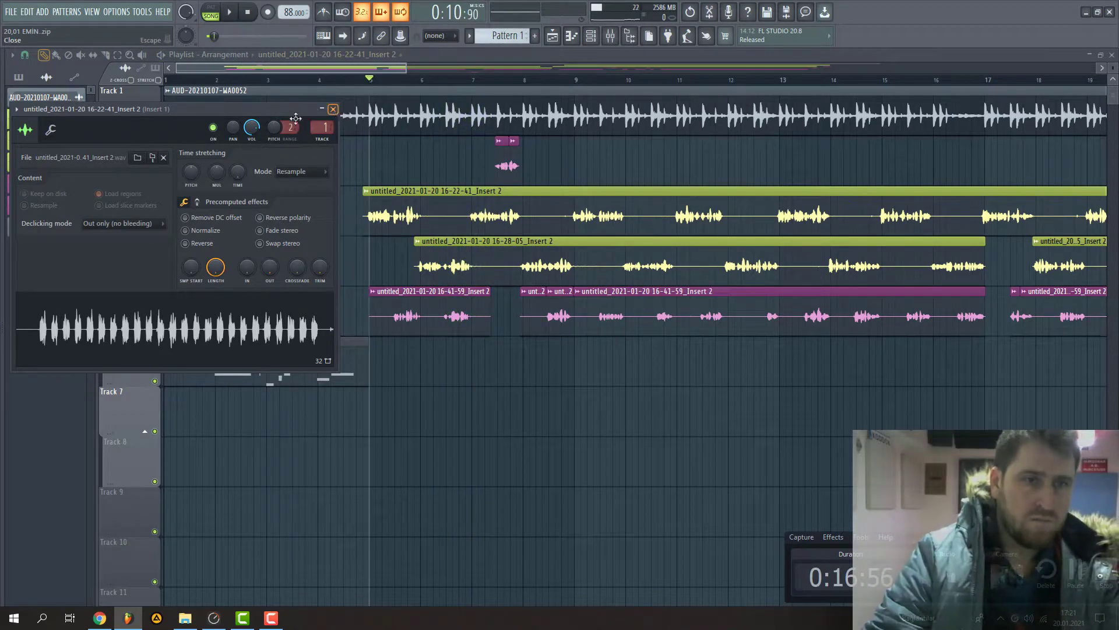
key(Escape)
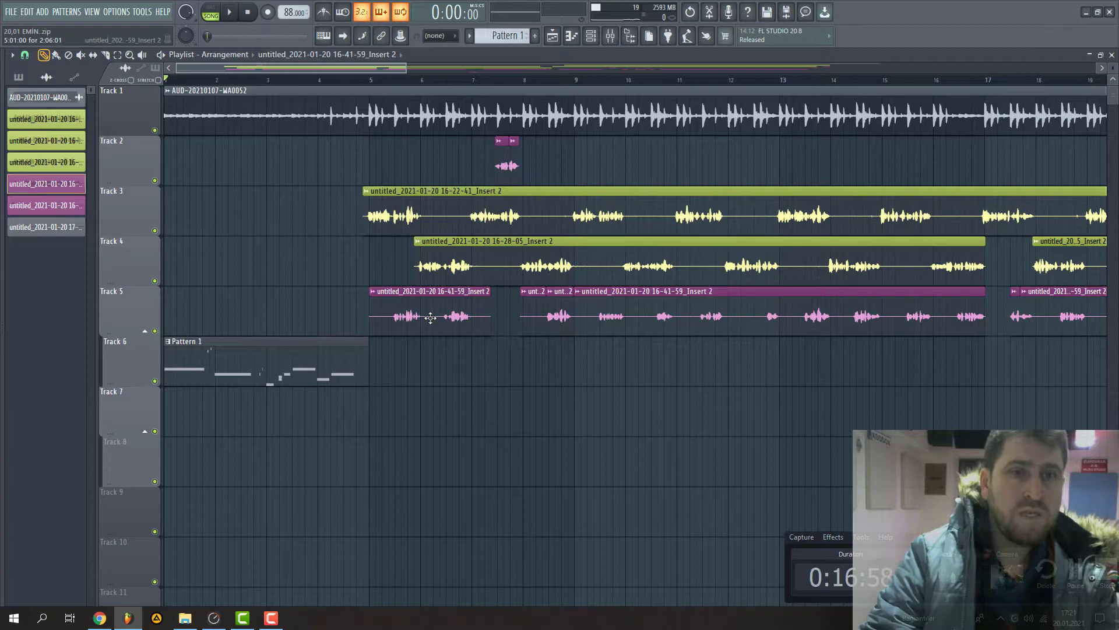
Check the first Track 5 vocal clip's channel settings and the channel rack's audio channels while playing from the song start.
double_click(430, 317)
click(593, 36)
key(space)
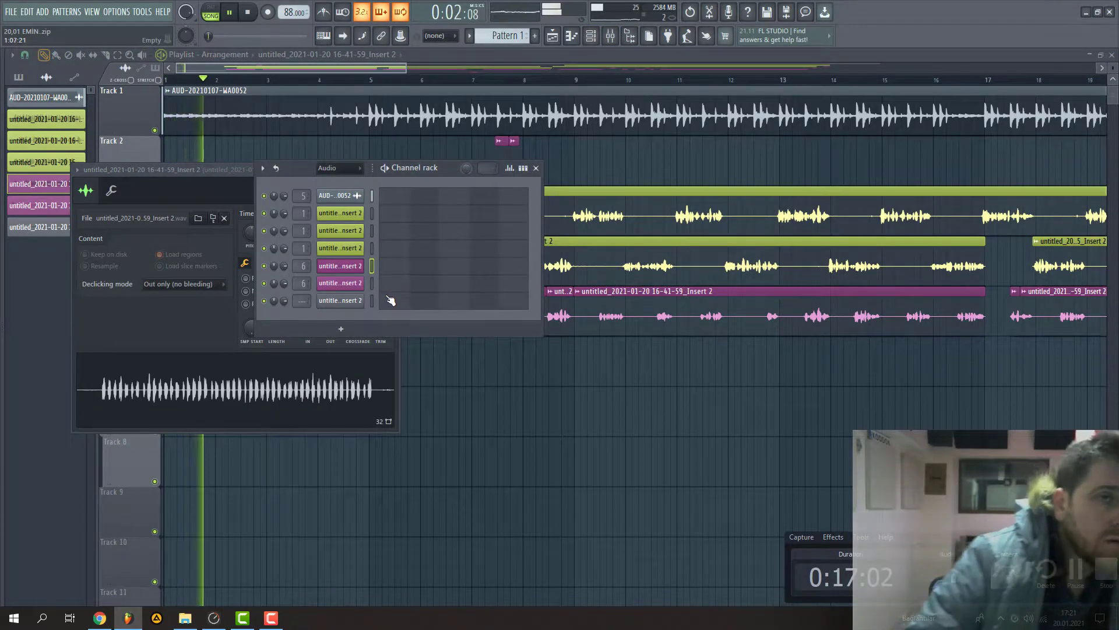
click(487, 70)
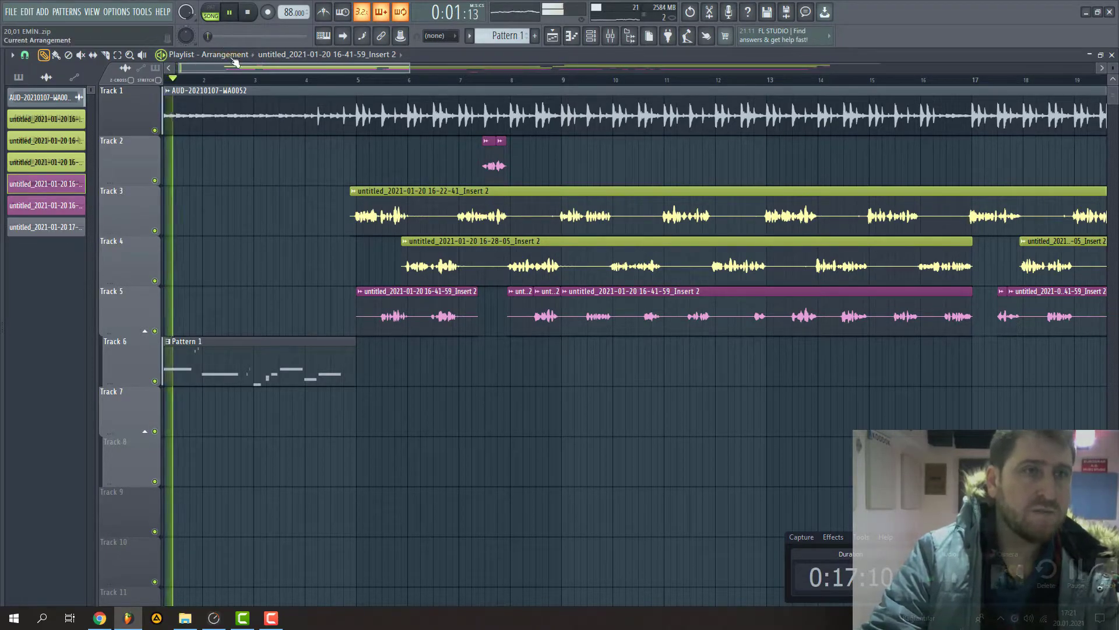
Open Pattern 1 from Track 6 for note editing and raise the E3 note at the start of bar 3 to A#3.
scroll(203, 361, up, 4)
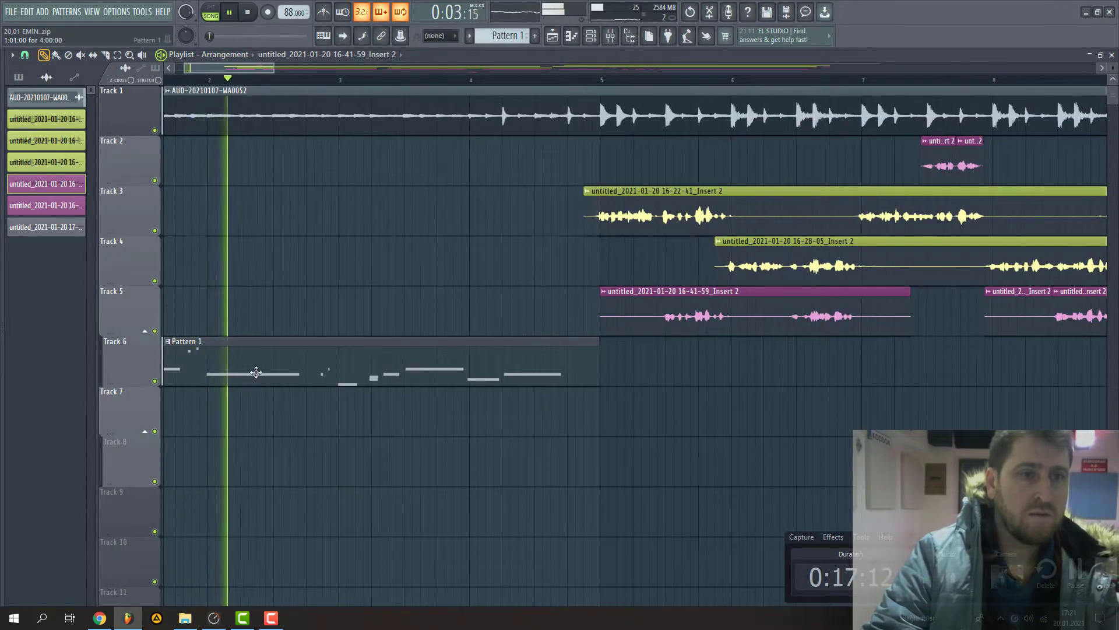
double_click(202, 361)
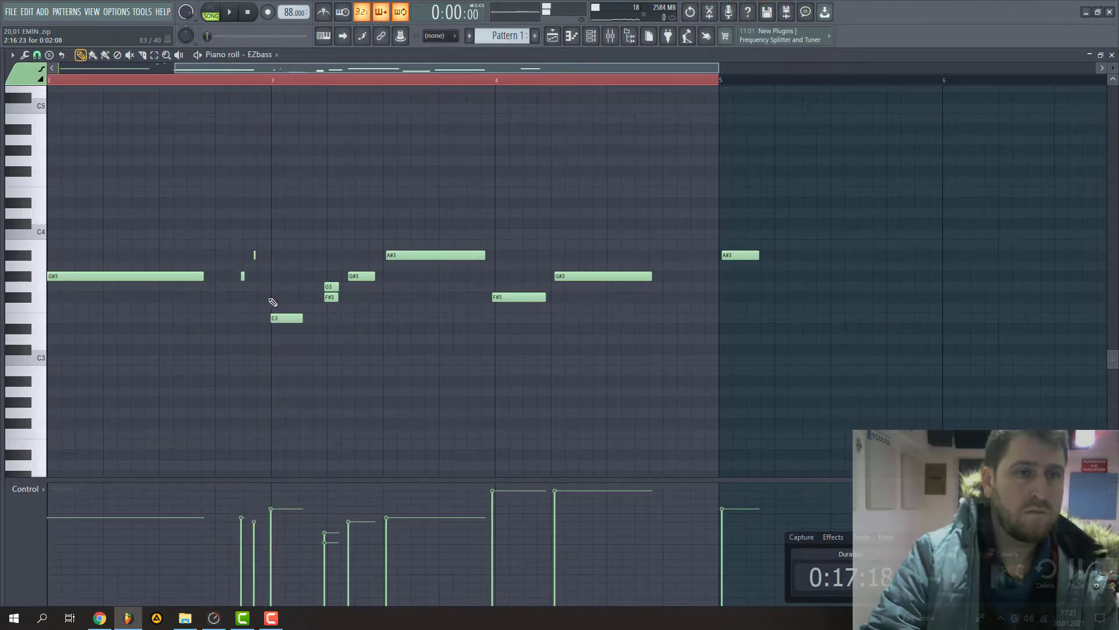
key(space)
drag(278, 317, 278, 254)
key(space)
Delete the short G3, F#3 and G#3 notes in the first half of bar 3 and play the result.
right_click(331, 286)
right_click(331, 297)
right_click(361, 276)
key(space)
key(space)
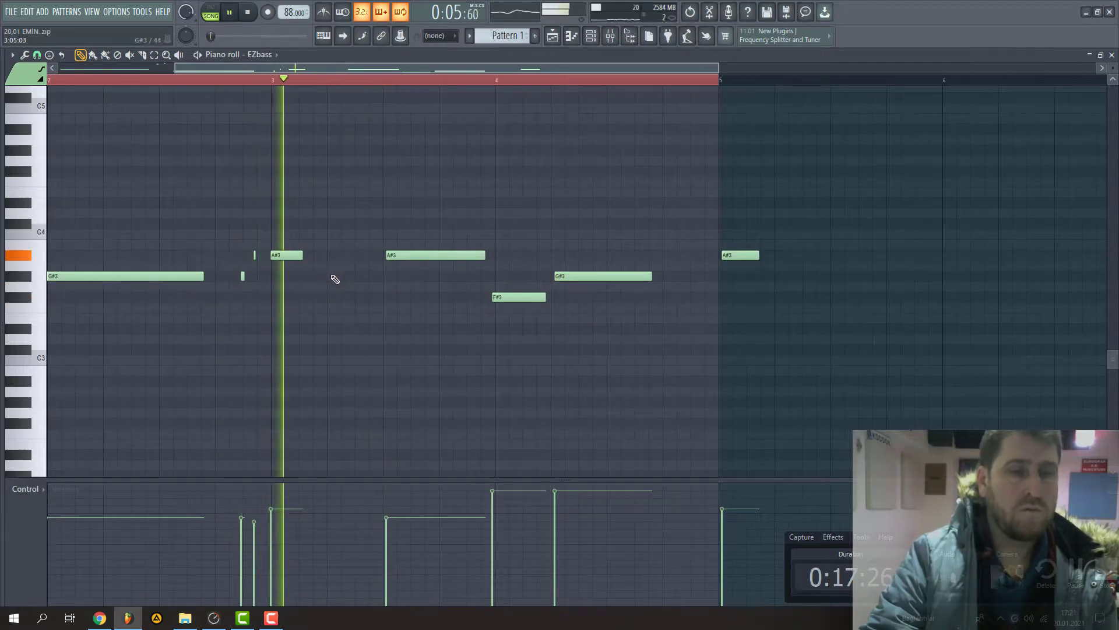
Lengthen the A#3 note at the start of bar 3 to mid-bar and replace the following A#3 with a G#3 note.
key(space)
drag(302, 255, 371, 256)
key(space)
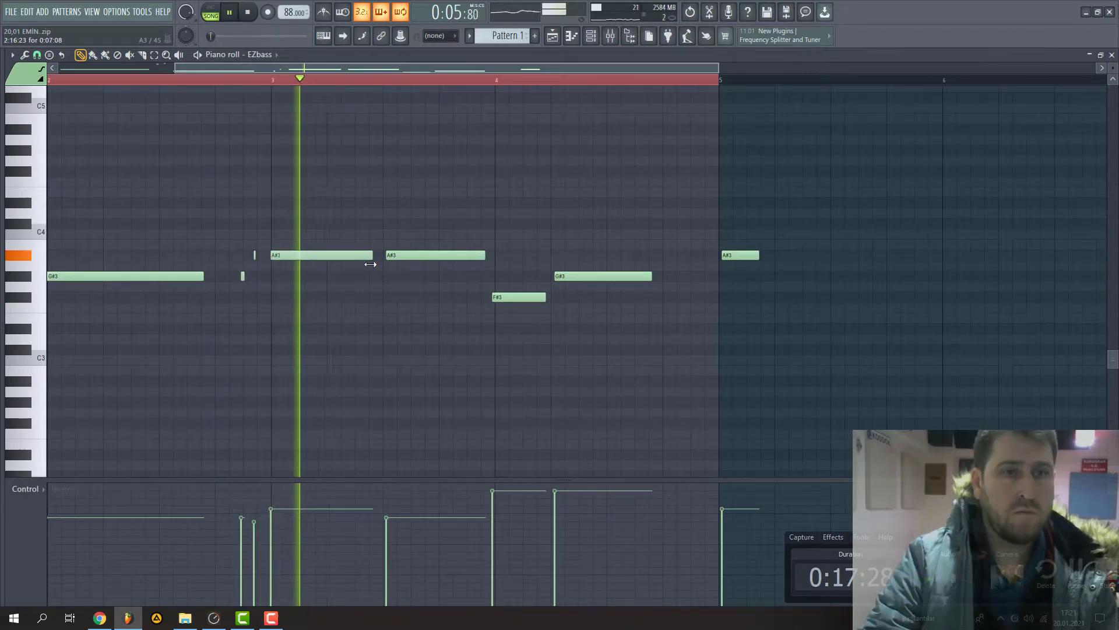
right_click(409, 255)
key(space)
key(space)
drag(373, 255, 386, 255)
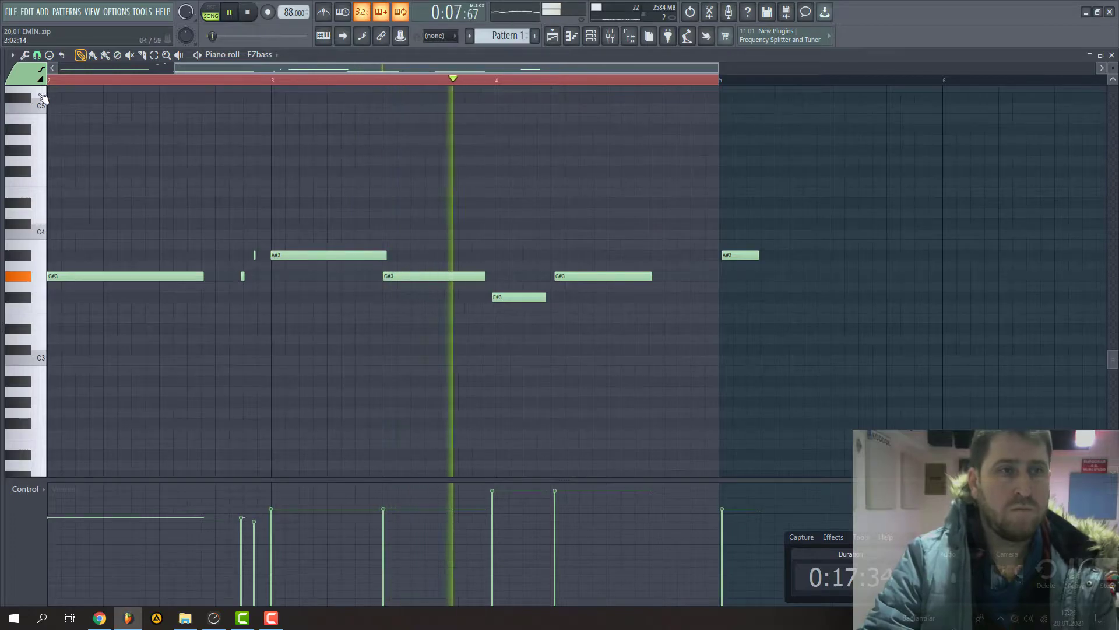
Turn off grid snapping for the notes and shorten the bar 3 A#3 note to end slightly before mid-bar.
click(38, 55)
click(47, 111)
key(space)
key(space)
drag(379, 256, 363, 256)
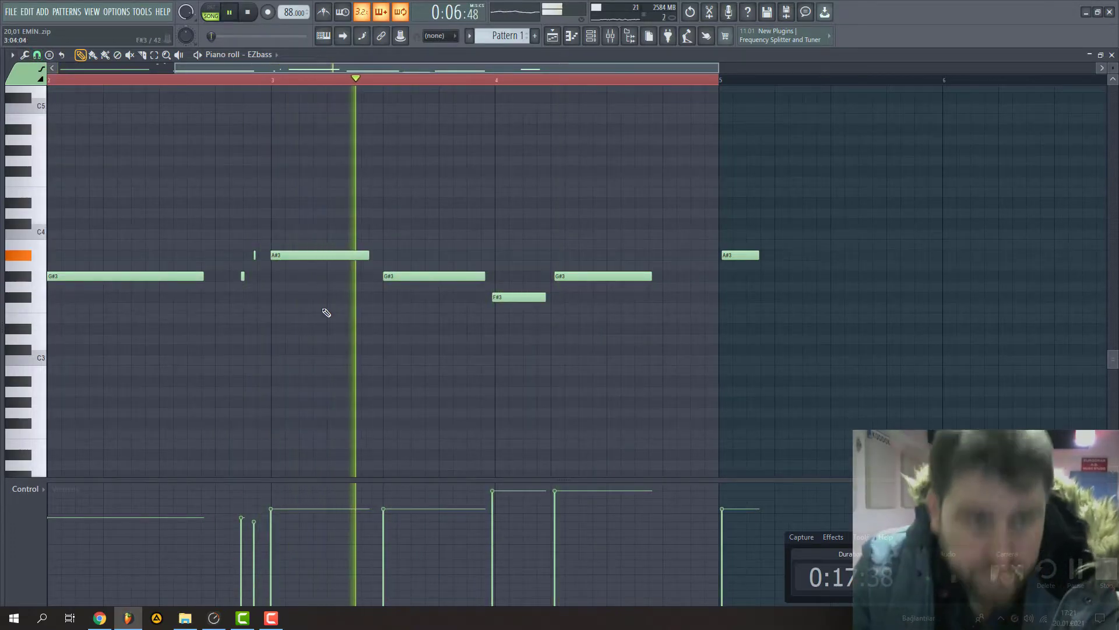
key(space)
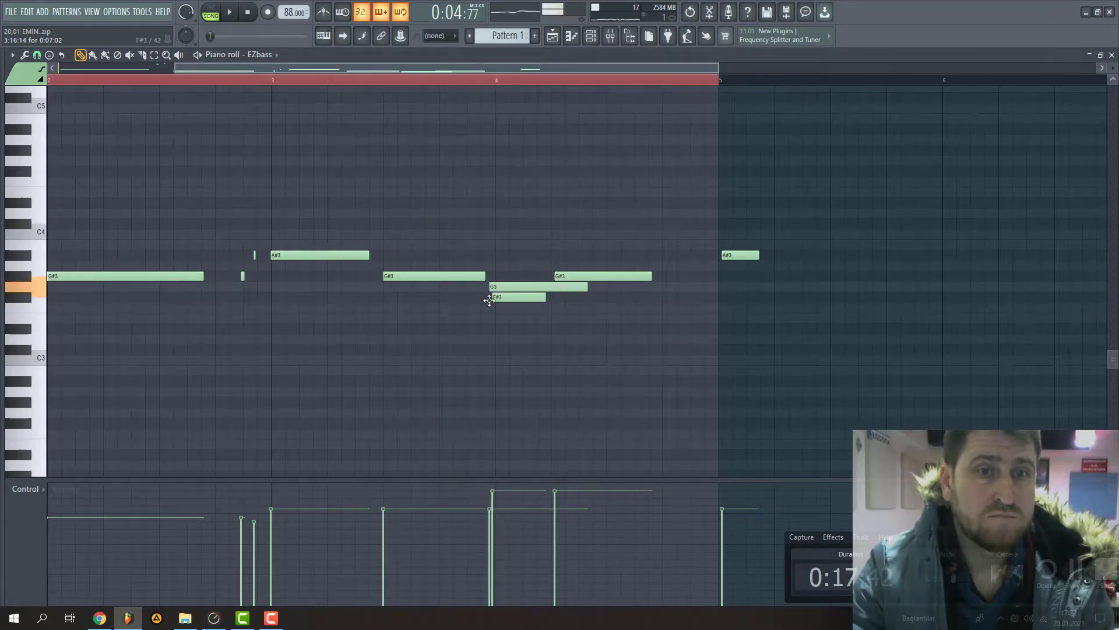
Try a G3 note at the start of bar 4, then replace it with a shorter F#3 note ending before the following G#3.
drag(502, 288, 506, 288)
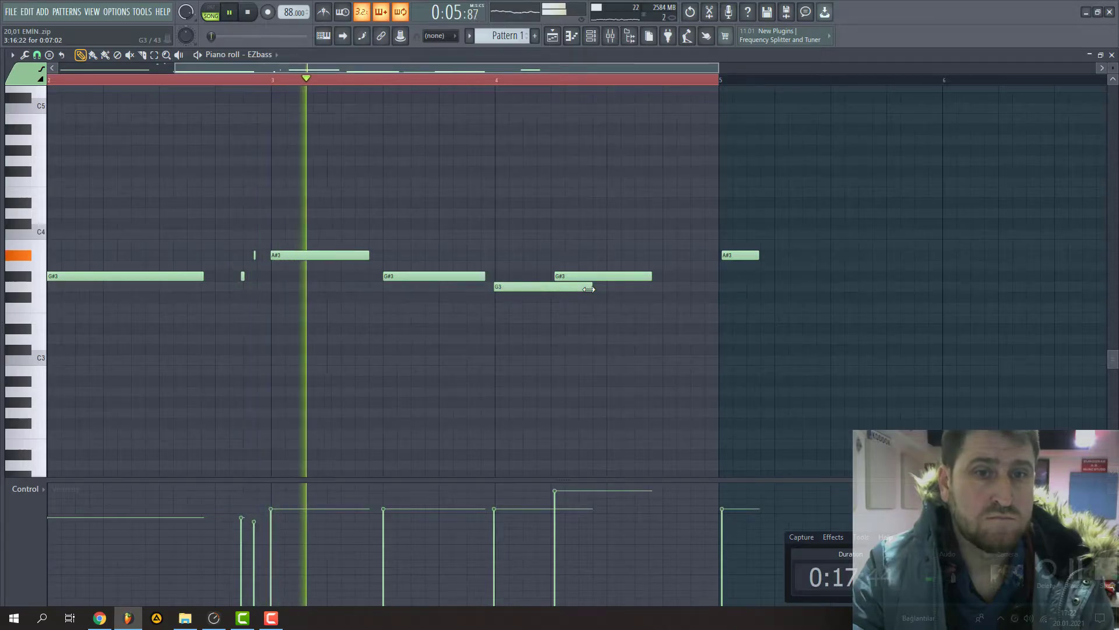
drag(587, 287, 548, 292)
key(space)
drag(495, 324, 494, 297)
right_click(501, 287)
key(space)
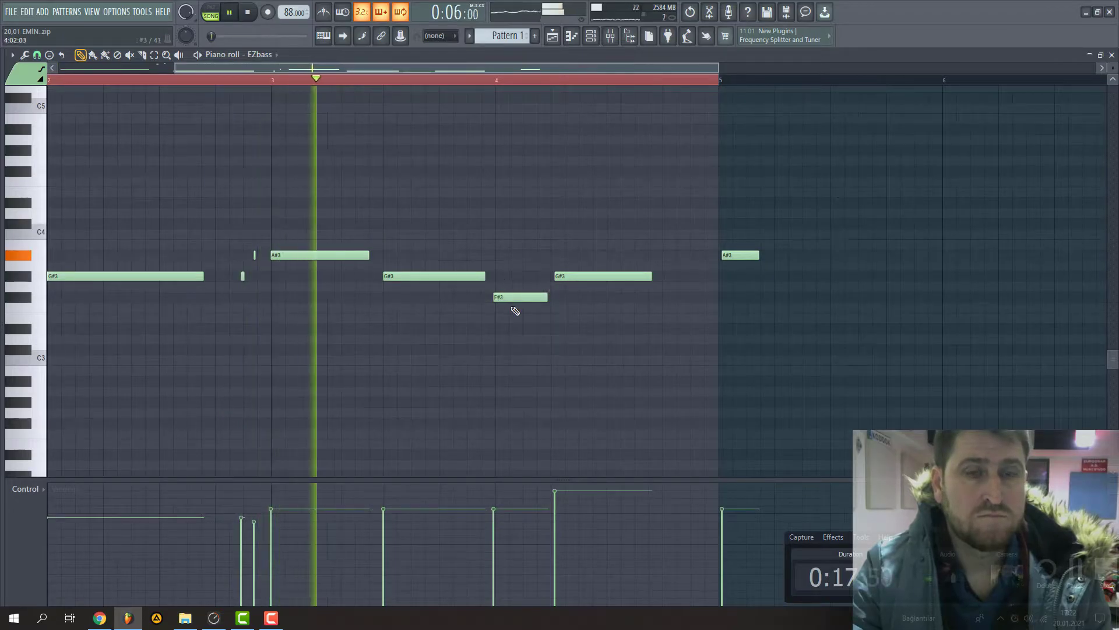
Try lower pitches for the G#3 note in the second half of bar 3, then delete that note.
key(space)
click(397, 286)
drag(397, 286, 380, 301)
right_click(382, 320)
key(space)
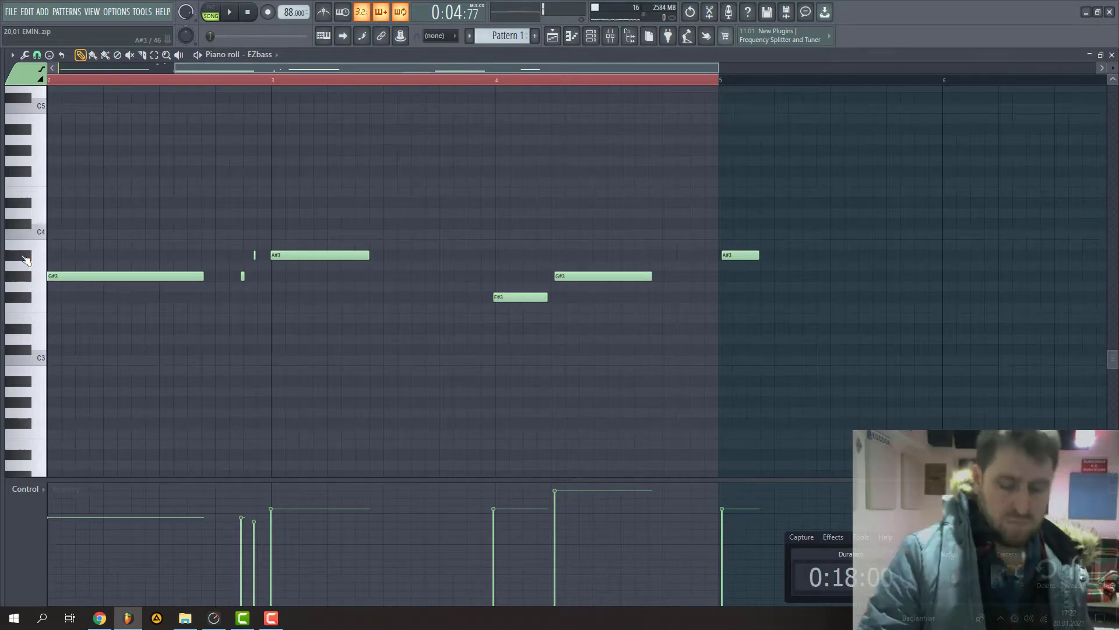
Place an F#3 note at the middle of bar 3 and a G#3 note at the start of bar 4, replacing the old bar 4 notes.
click(24, 257)
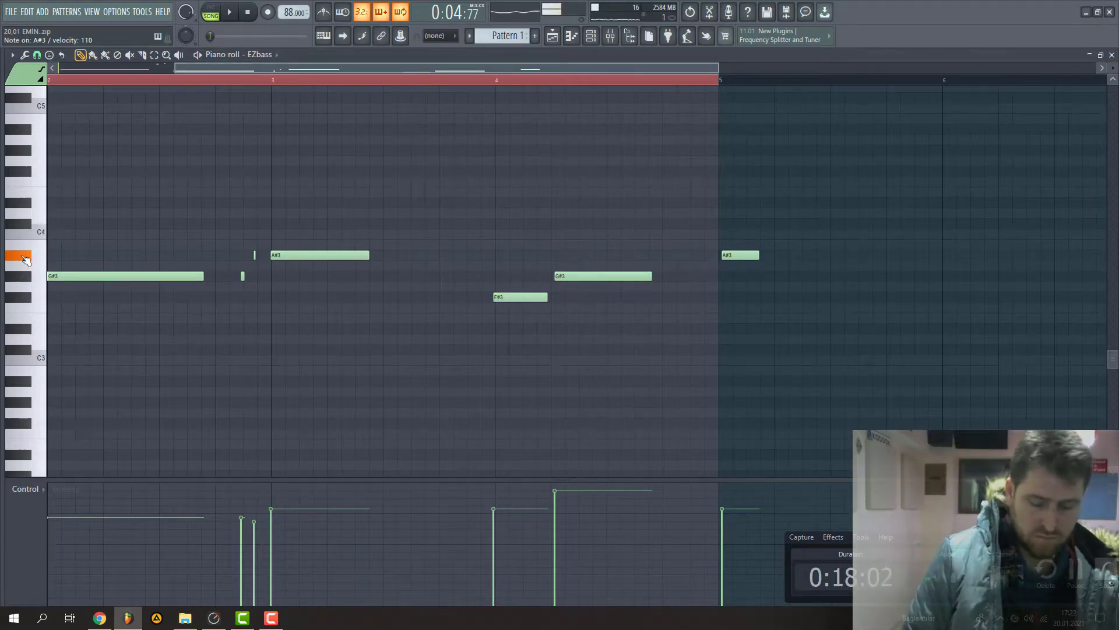
click(26, 257)
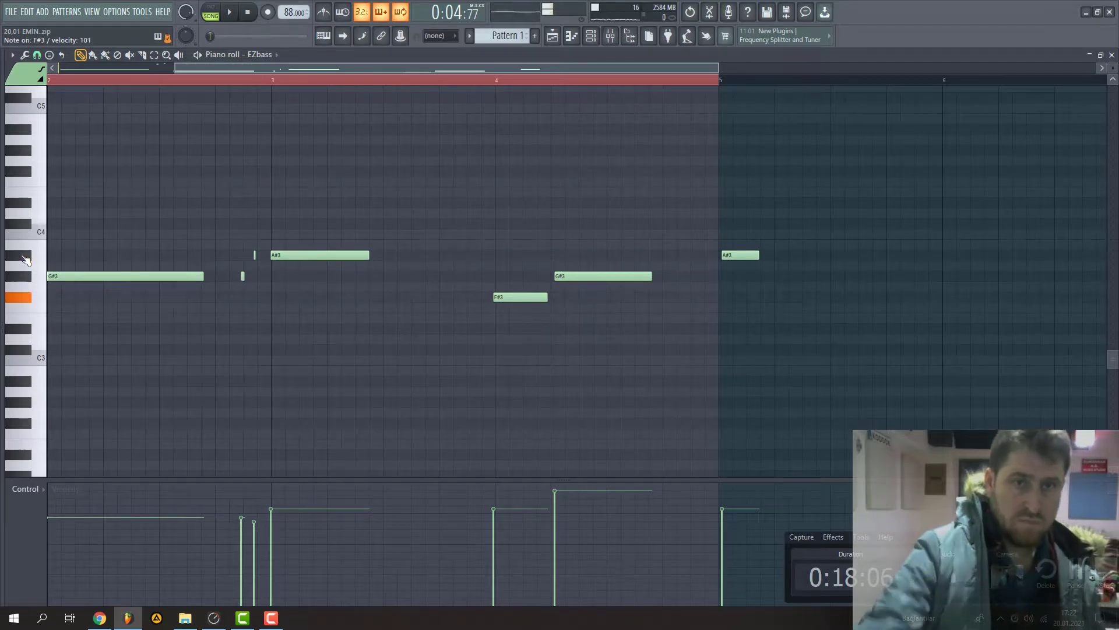
key(space)
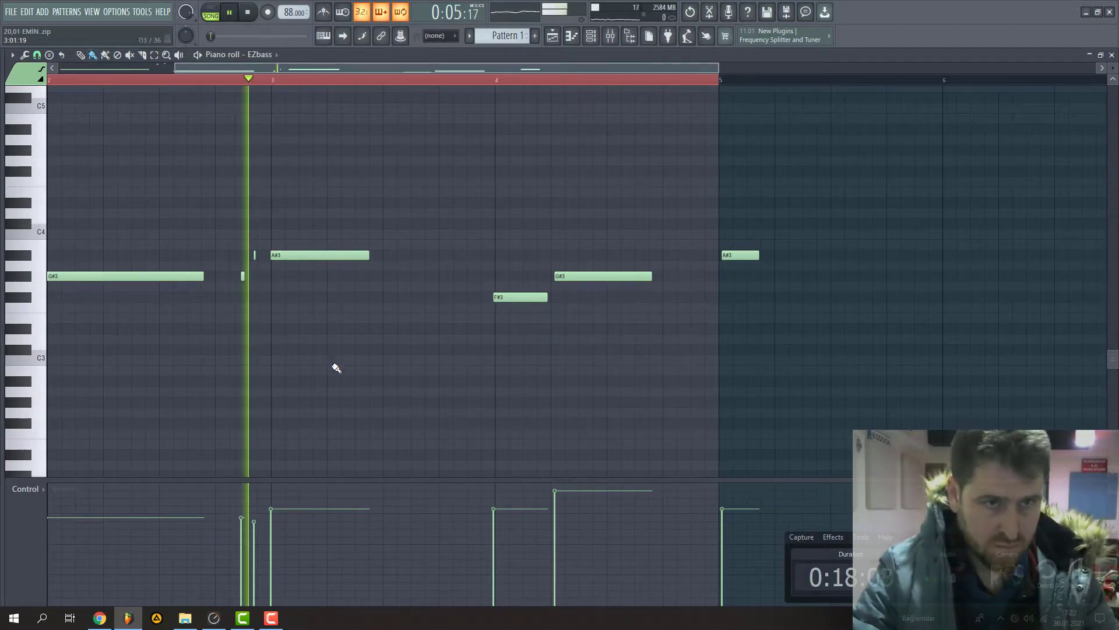
click(387, 298)
drag(445, 300, 513, 284)
key(space)
key(space)
right_click(592, 284)
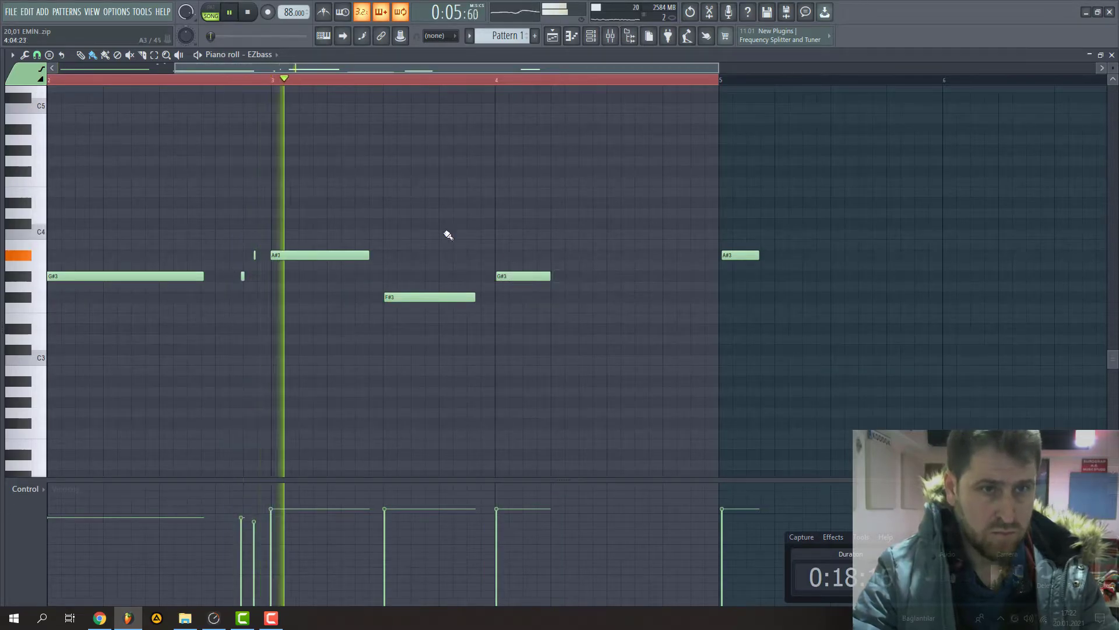
Lengthen the bar 3 F#3 and bar 4 G#3 notes, remove the leftover A#3 at bar 5, and play the pattern.
drag(476, 297, 483, 297)
drag(550, 277, 640, 278)
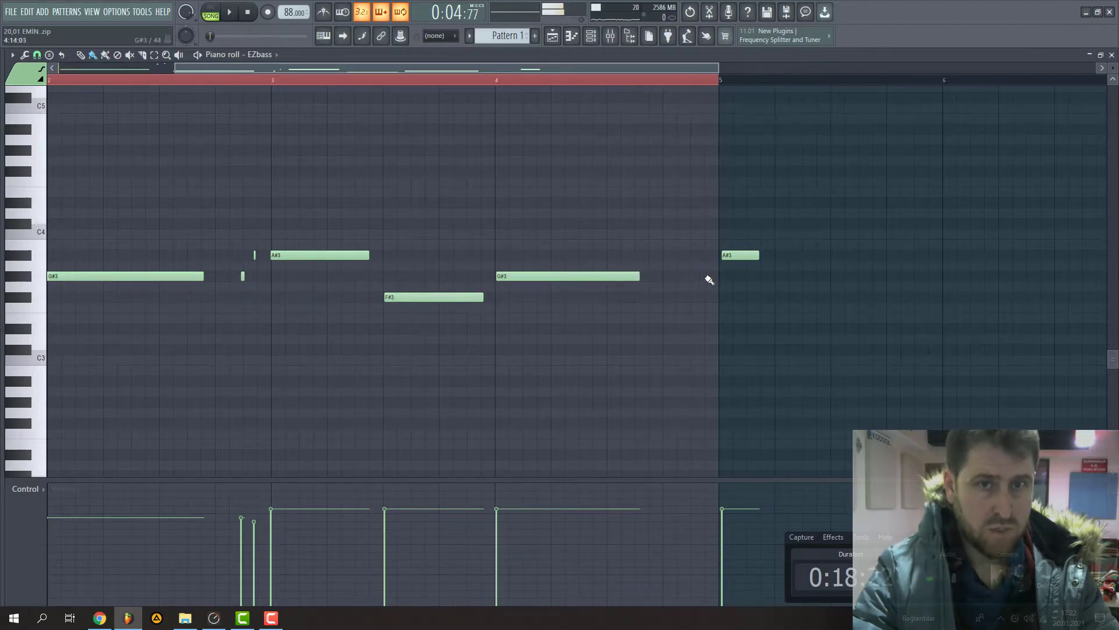
scroll(210, 132, left, 2)
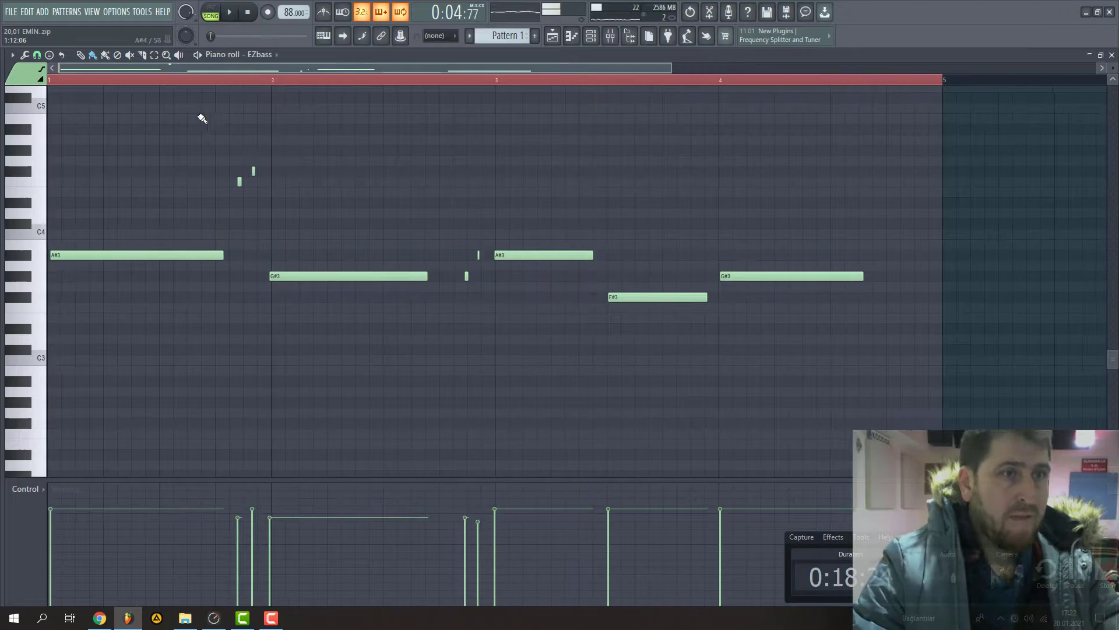
click(133, 91)
key(space)
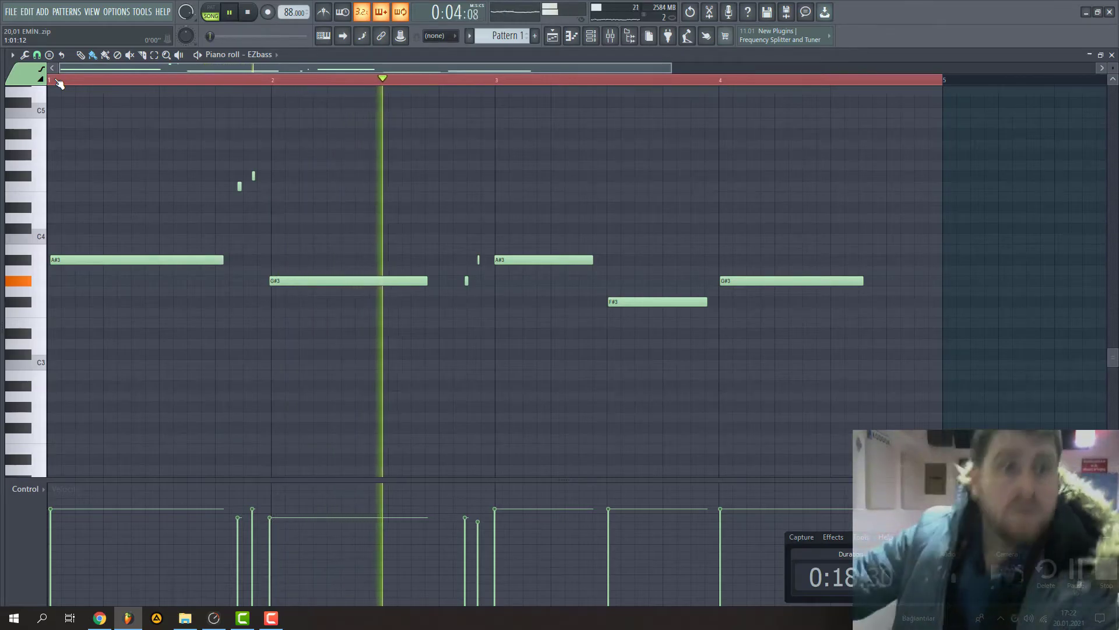
Check the timing of the bass notes across all bars and extend the G#3 note almost to the end of bar 4.
scroll(418, 241, up, 1)
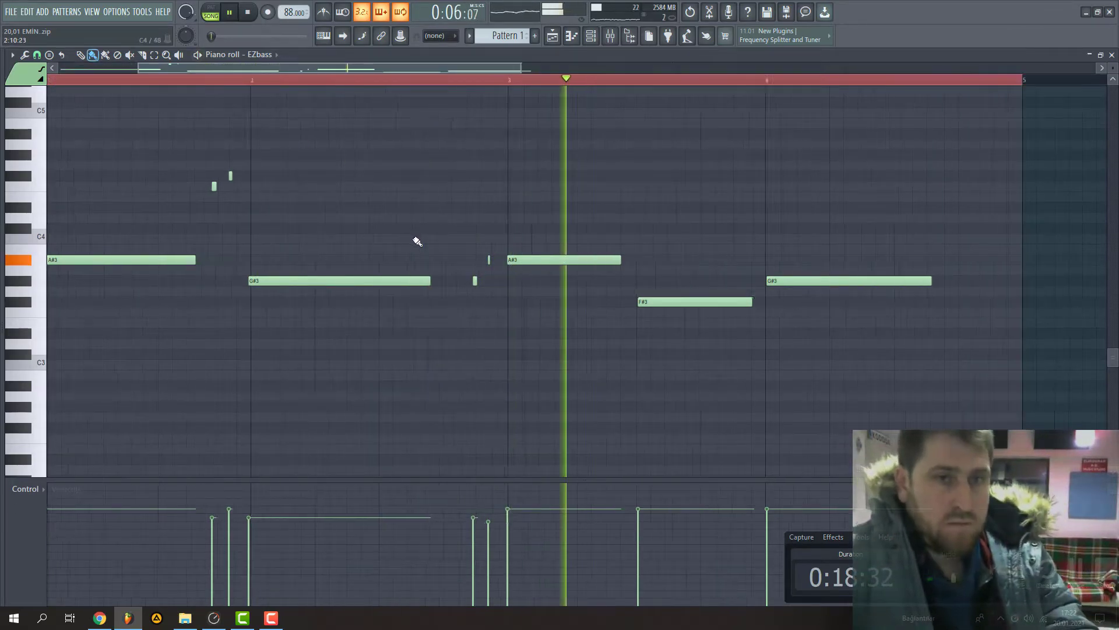
scroll(417, 241, up, 4)
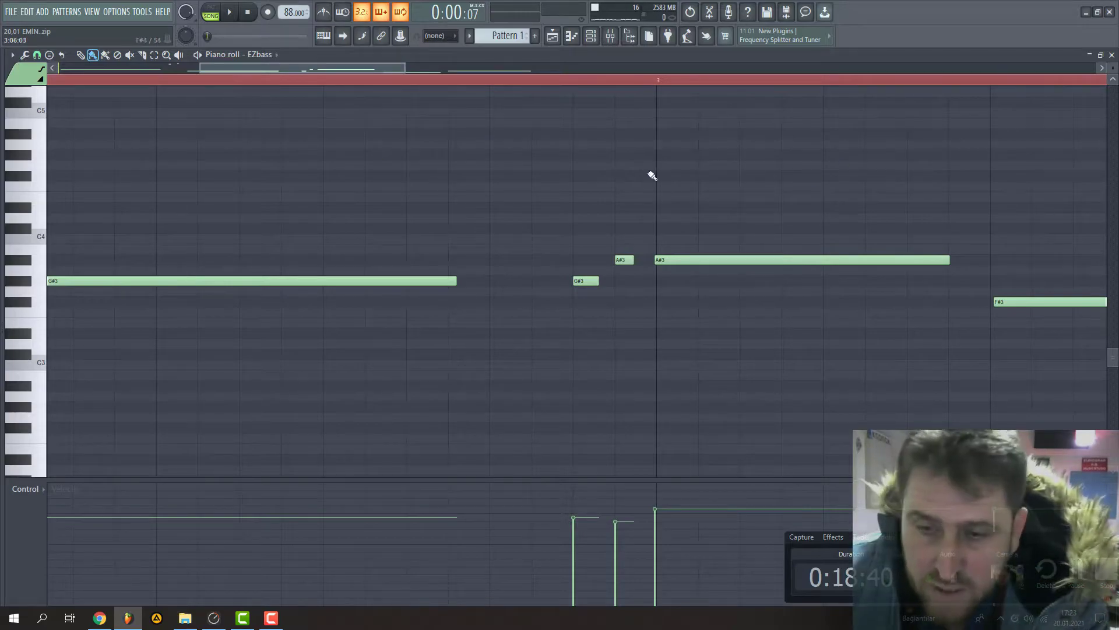
drag(299, 71, 164, 239)
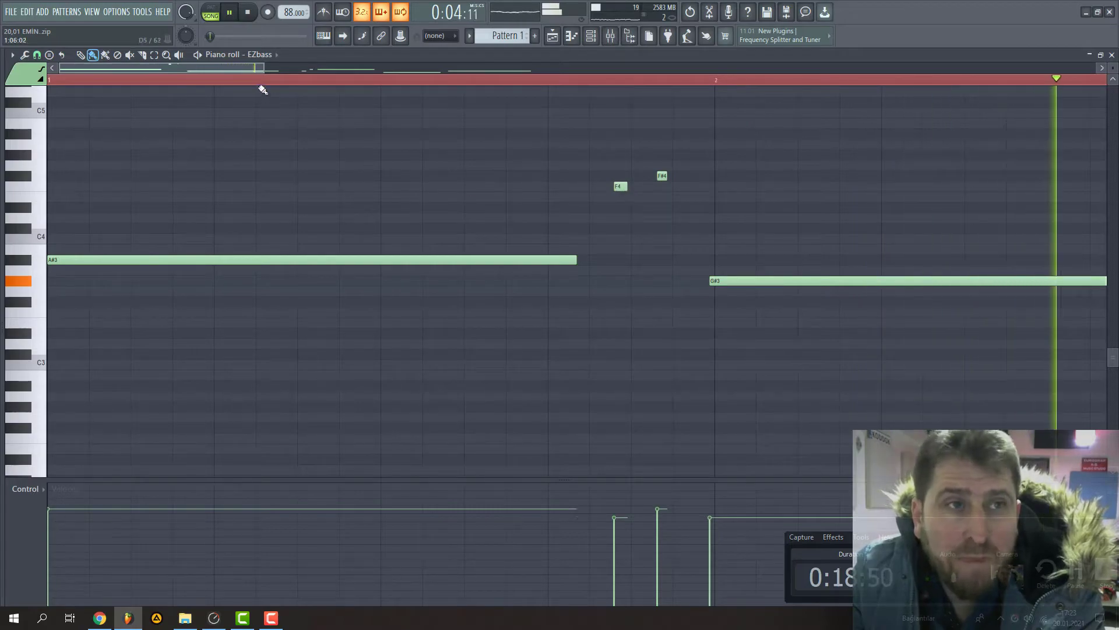
click(270, 66)
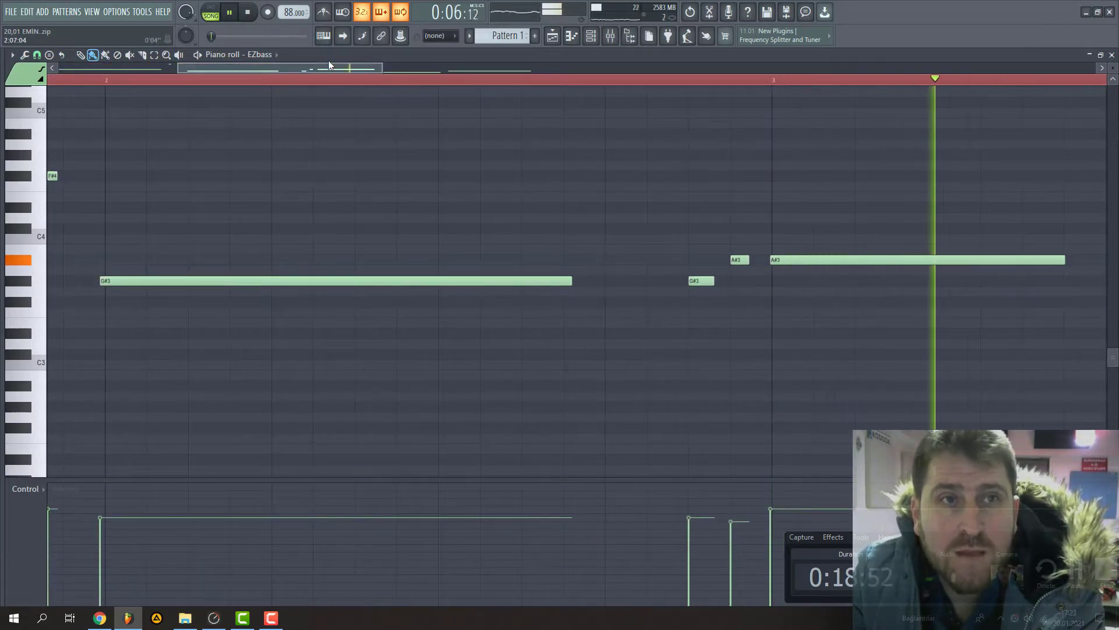
drag(332, 69, 422, 69)
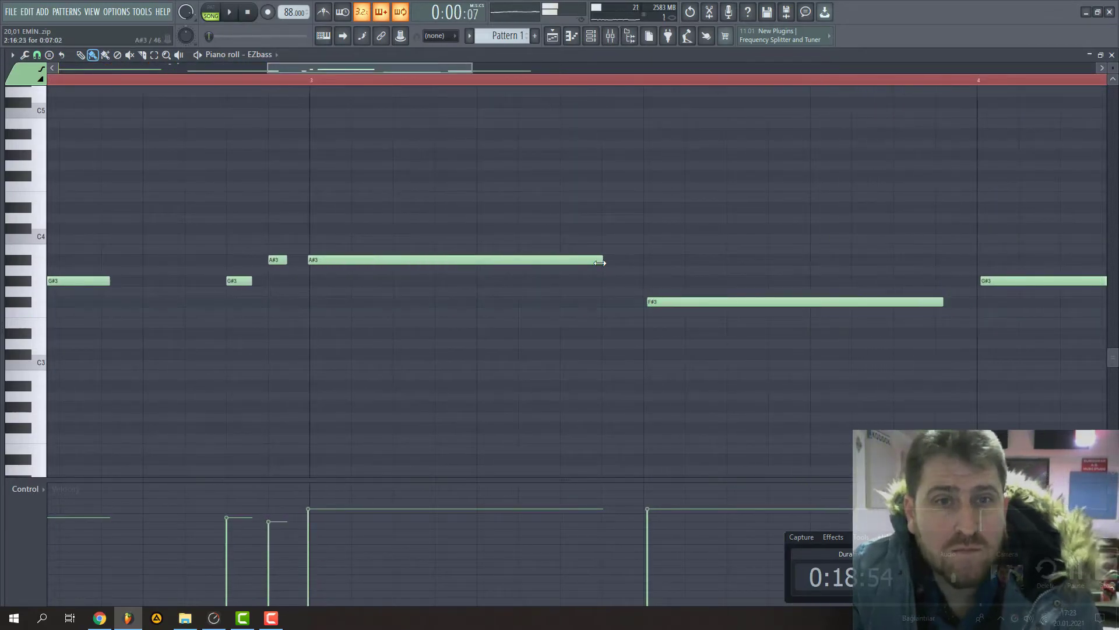
click(291, 83)
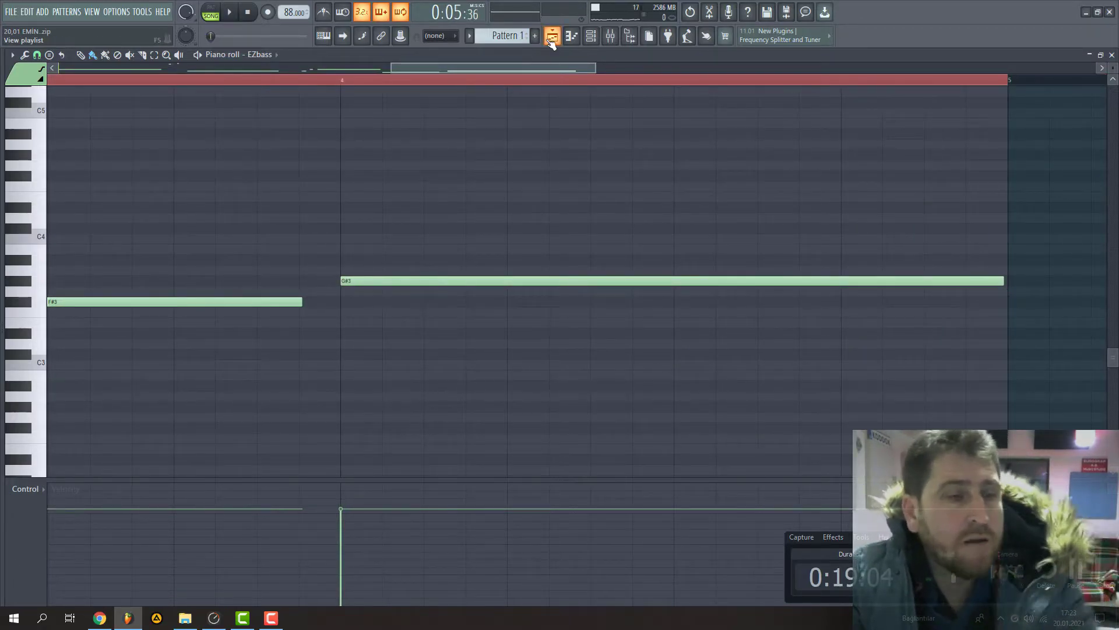
Return to the playlist, set its snap to Cell, and move the Pattern 1 clip on Track 6 to bar 5.
click(551, 37)
click(25, 55)
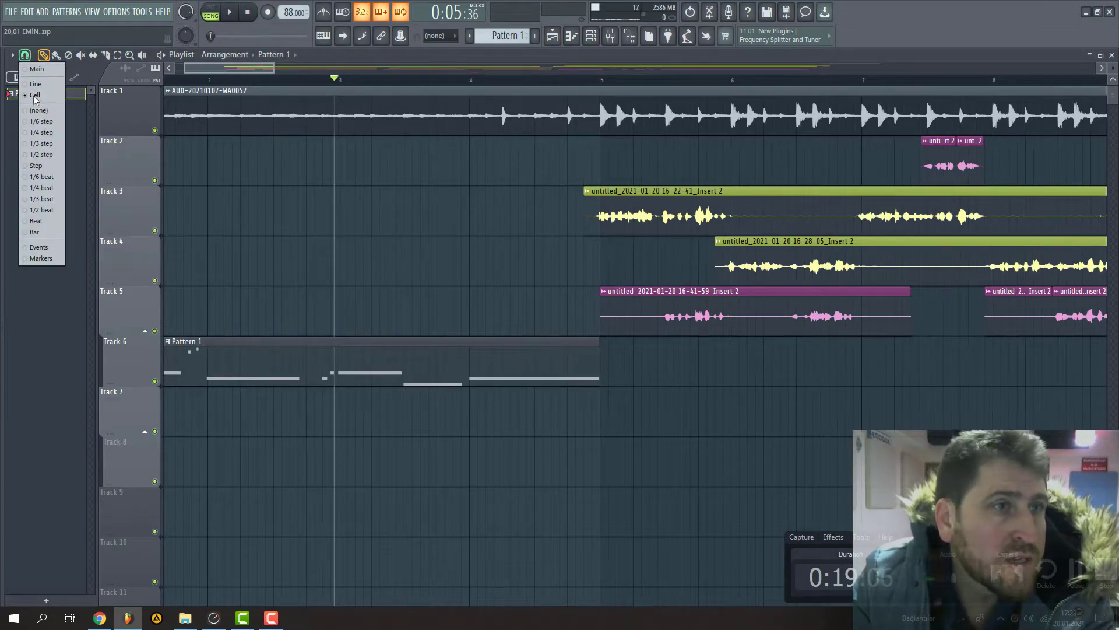
click(36, 101)
scroll(193, 247, up, 2)
drag(275, 368, 854, 368)
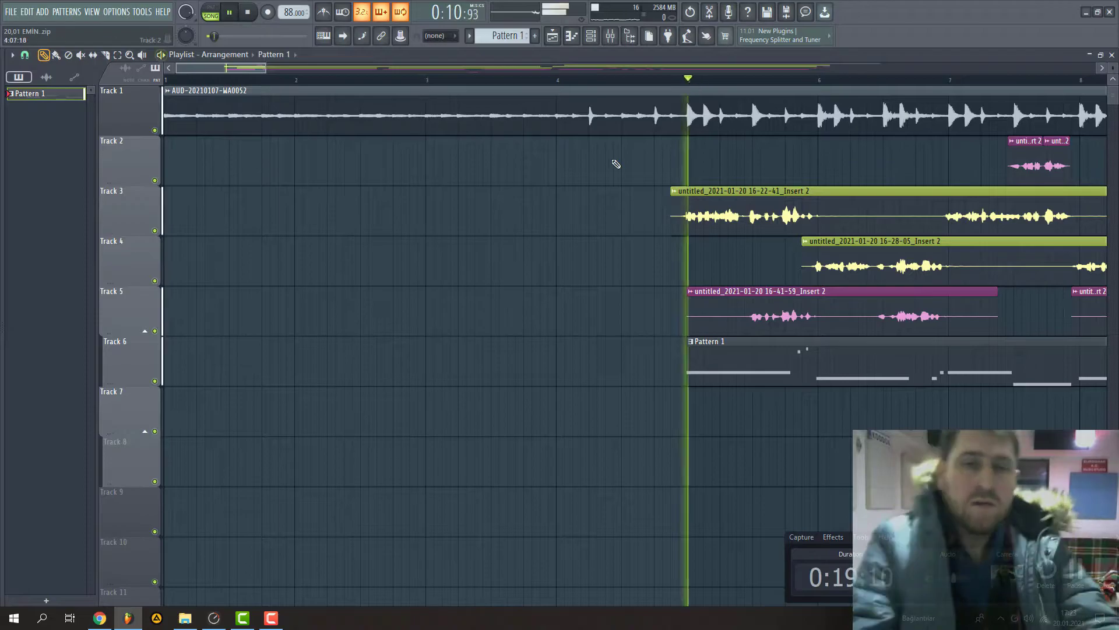
Place three more Pattern 1 clips on Track 6 at bars 9, 13 and 17, and play the arrangement.
drag(266, 68, 535, 112)
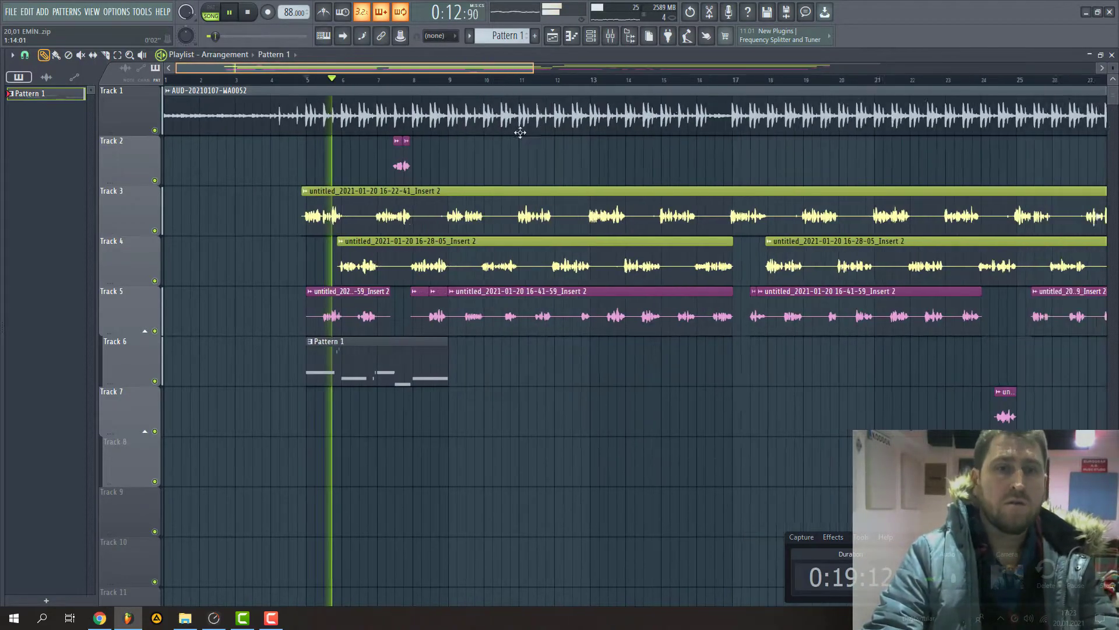
click(437, 383)
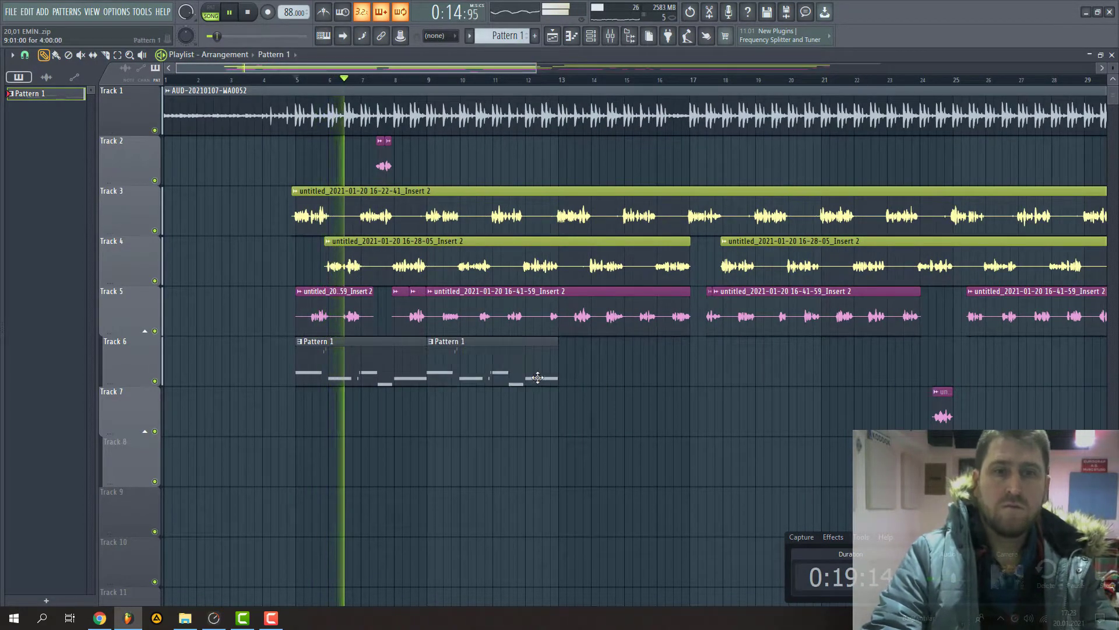
click(565, 379)
click(703, 378)
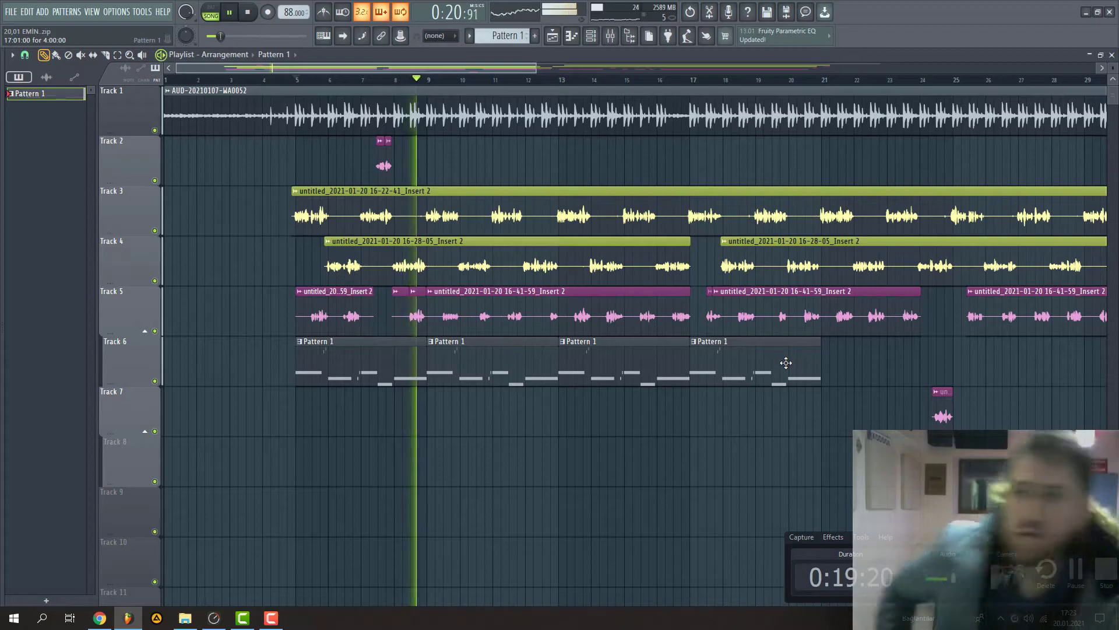
key(b)
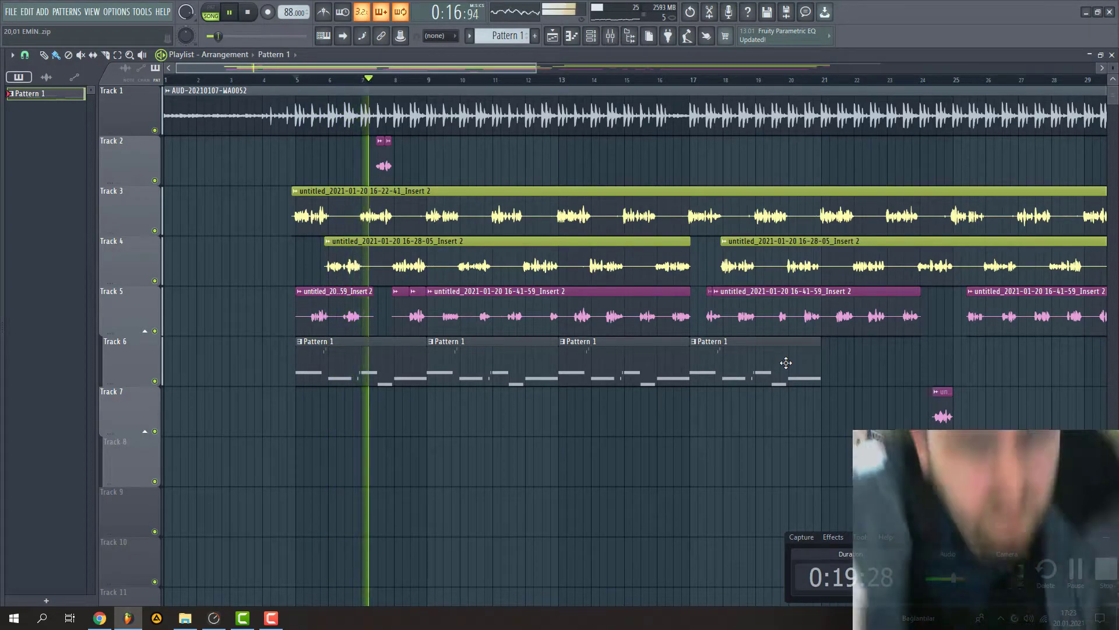
key(space)
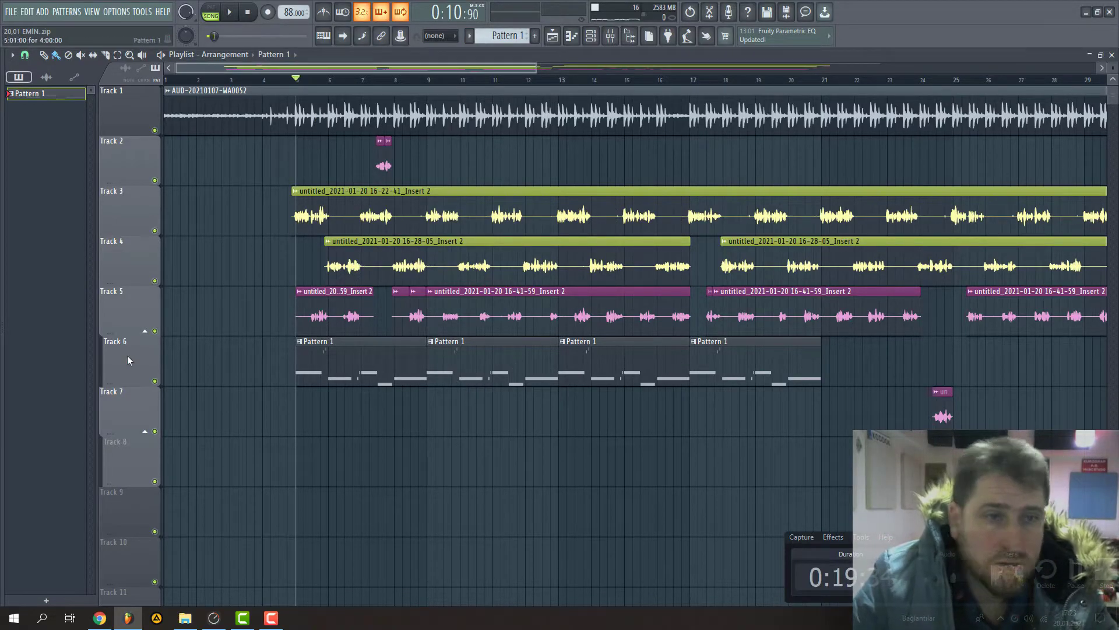
key(space)
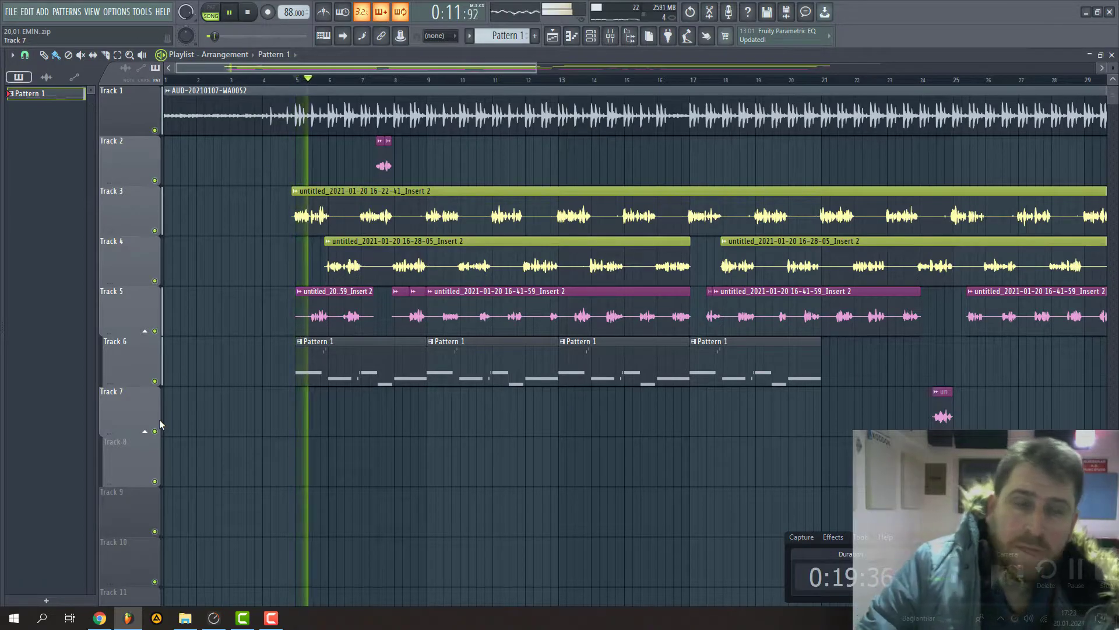
Reopen Pattern 1, shift the short F4 and F#4 notes at the end of bar 1 slightly later, and return to the playlist.
double_click(327, 367)
key(space)
key(space)
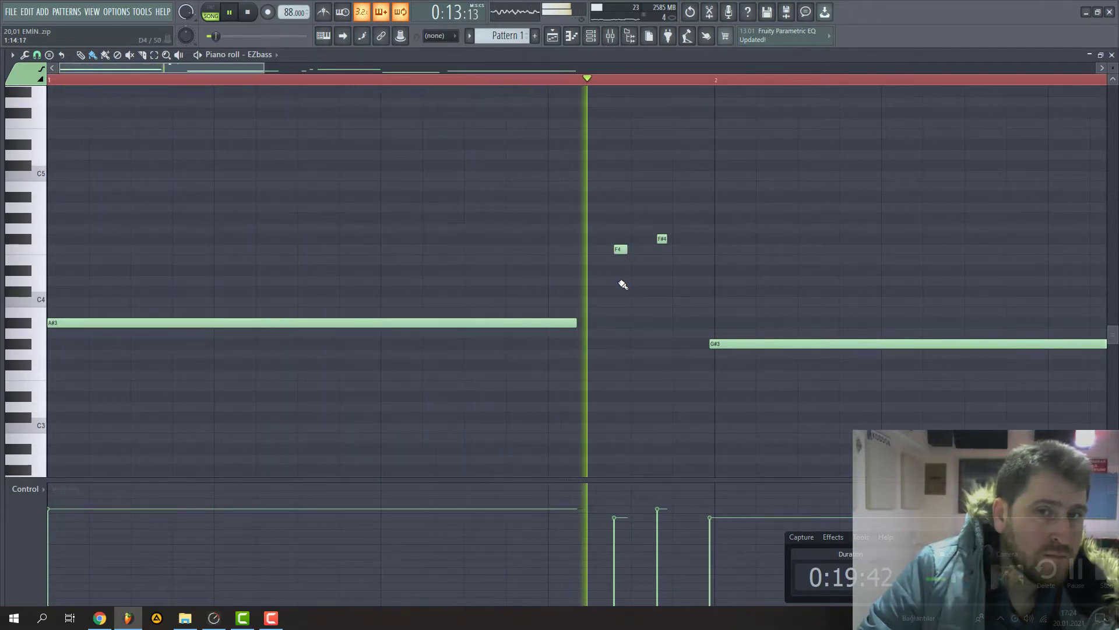
key(space)
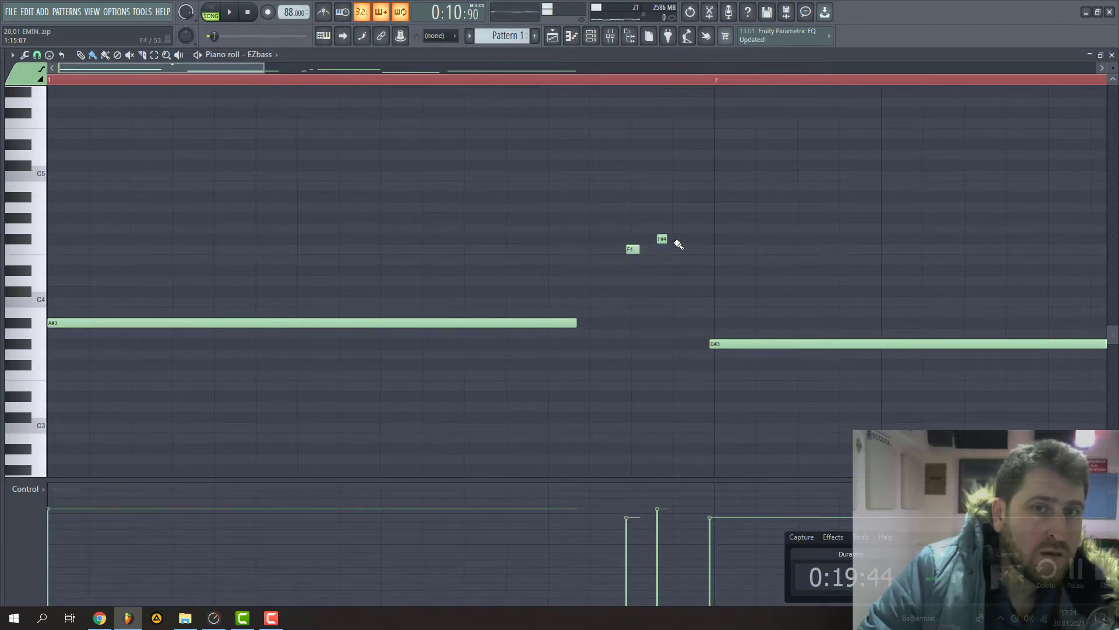
key(space)
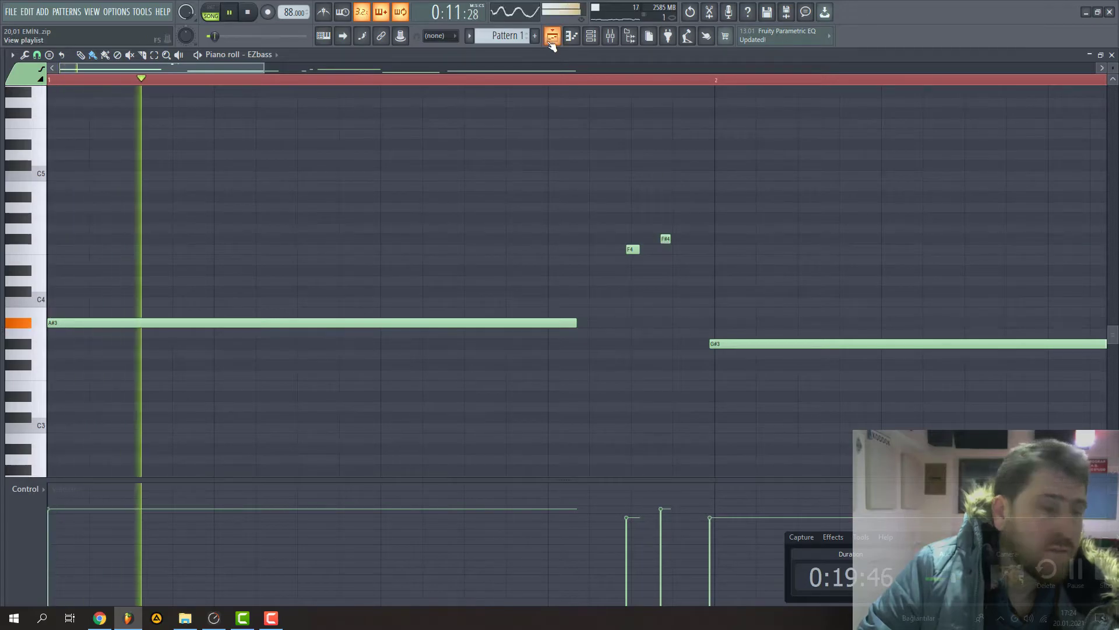
click(552, 35)
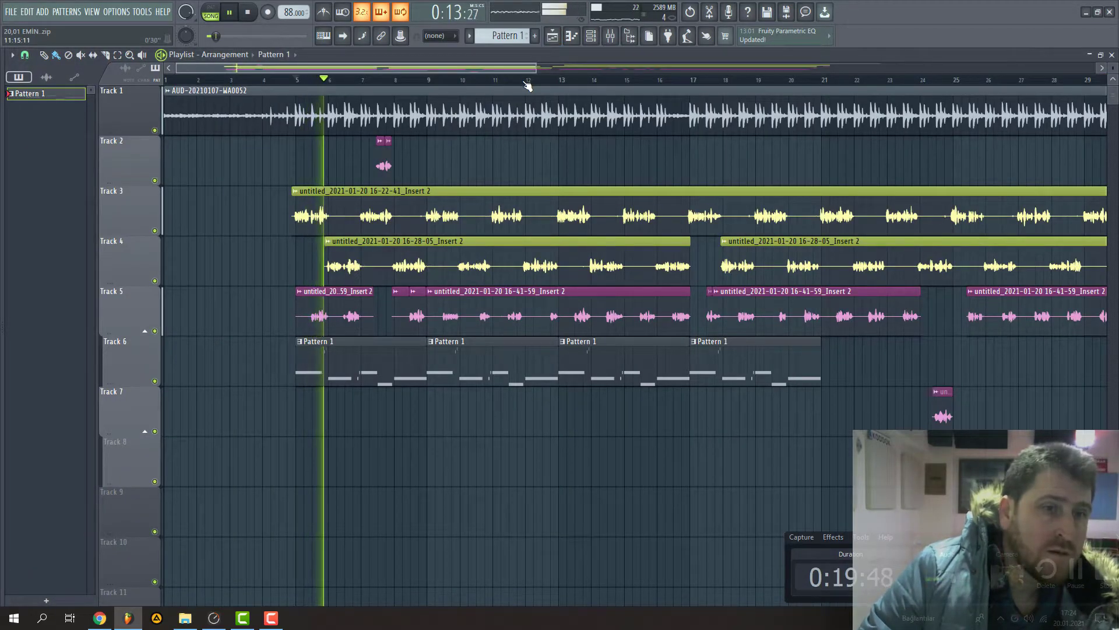
Reopen the EZbass notes of Pattern 1 and delete the short F4 and F#4 notes at the end of bar 1.
click(592, 36)
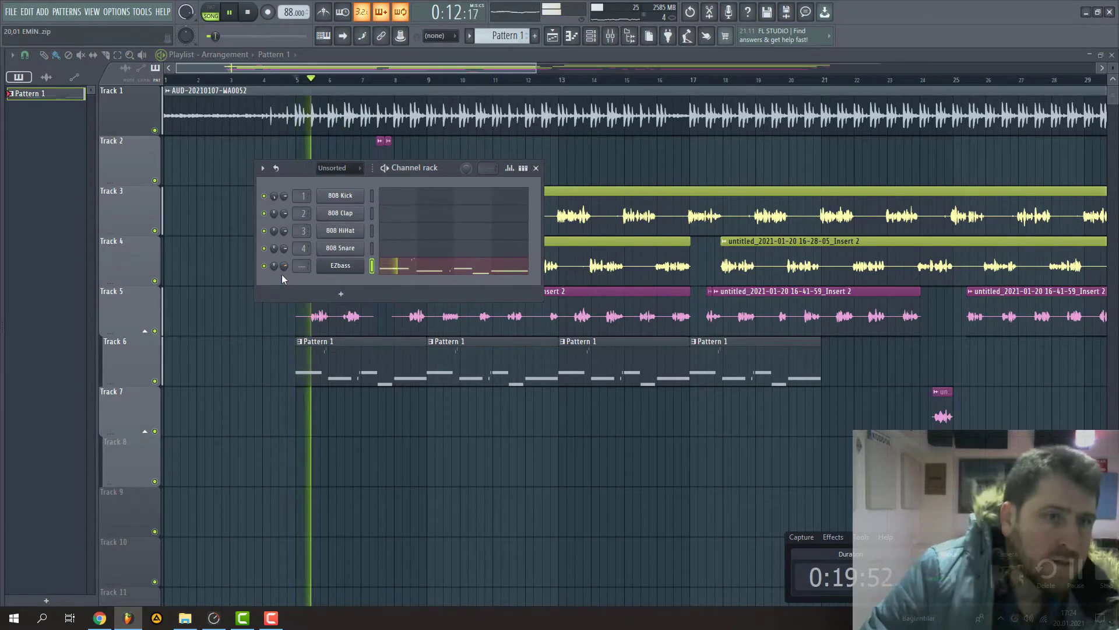
click(420, 264)
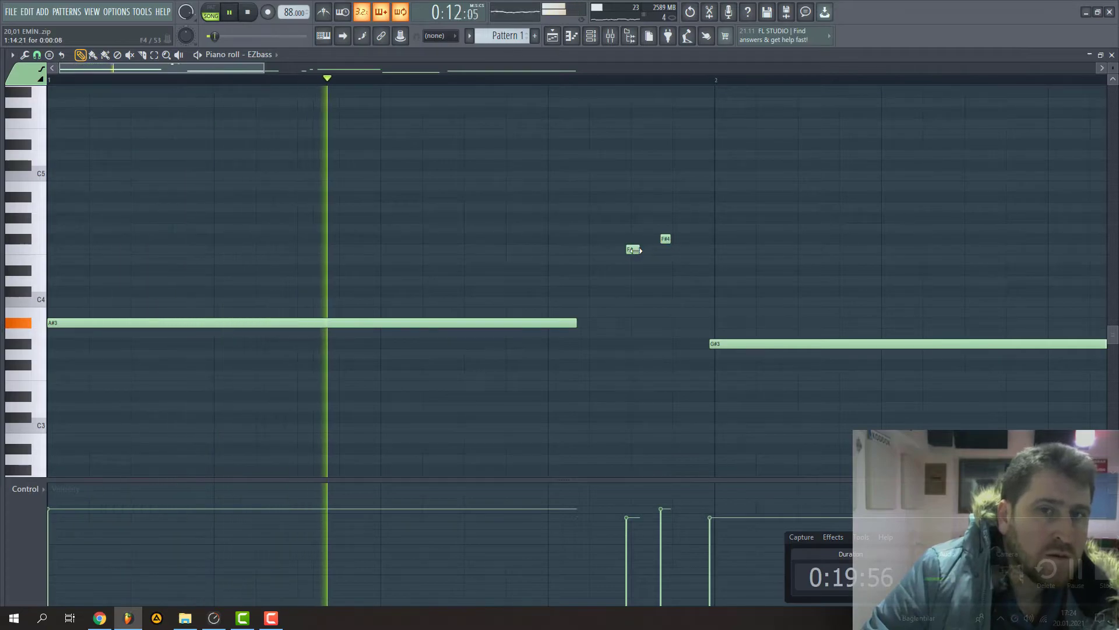
right_click(665, 238)
right_click(632, 249)
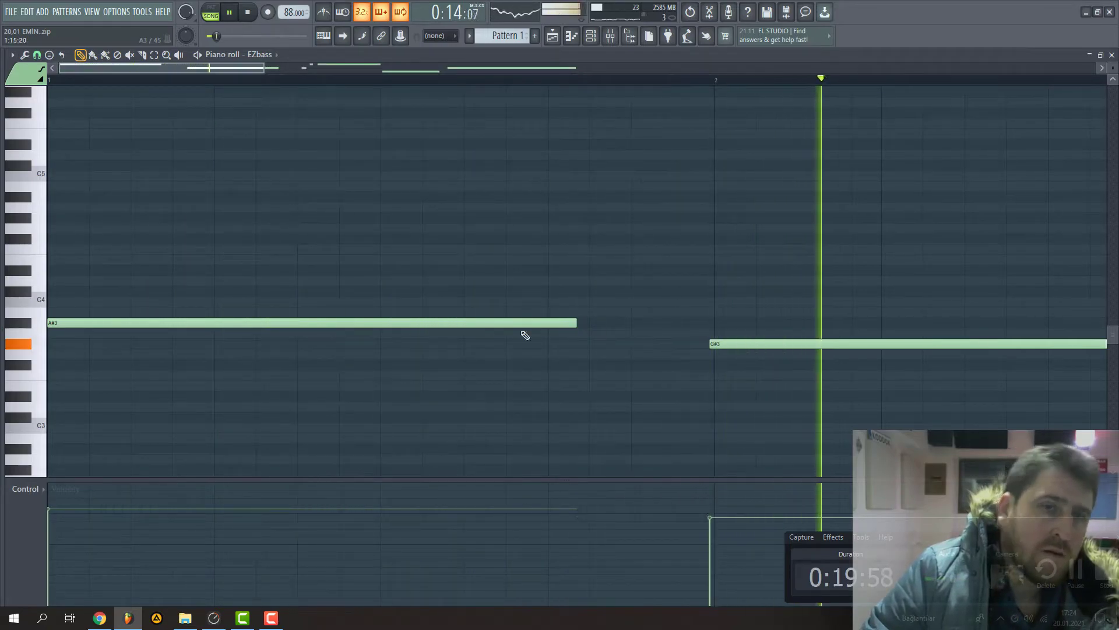
Delete the short G#3 and A#3 notes before bar 3, and shift bar 2's long G#3 slightly later, extending it almost to bar 3.
drag(264, 68, 525, 69)
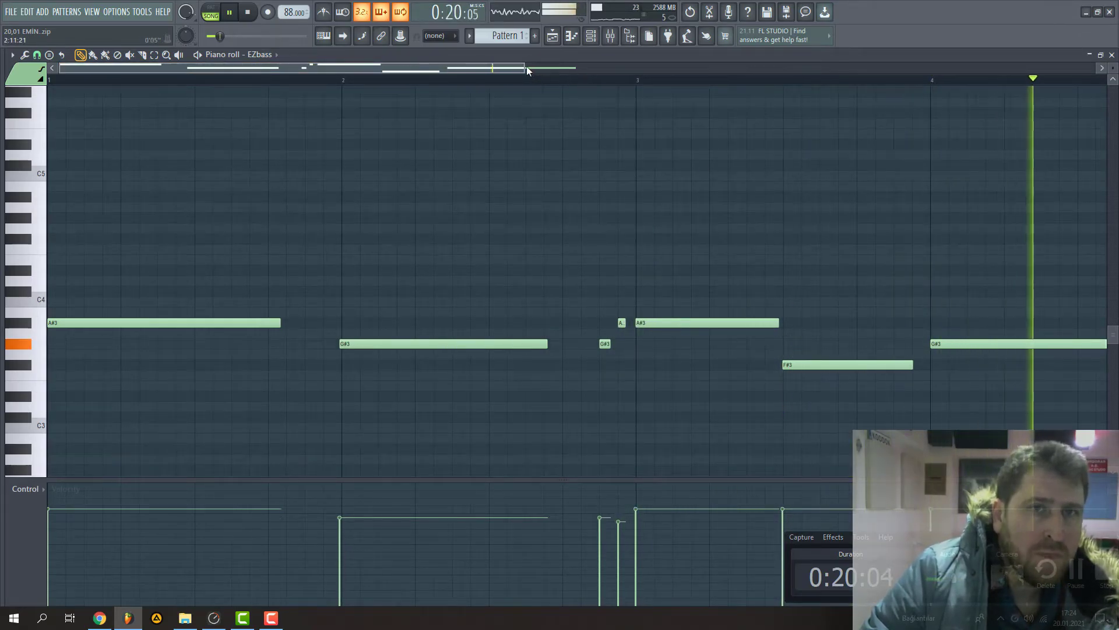
drag(525, 68, 527, 68)
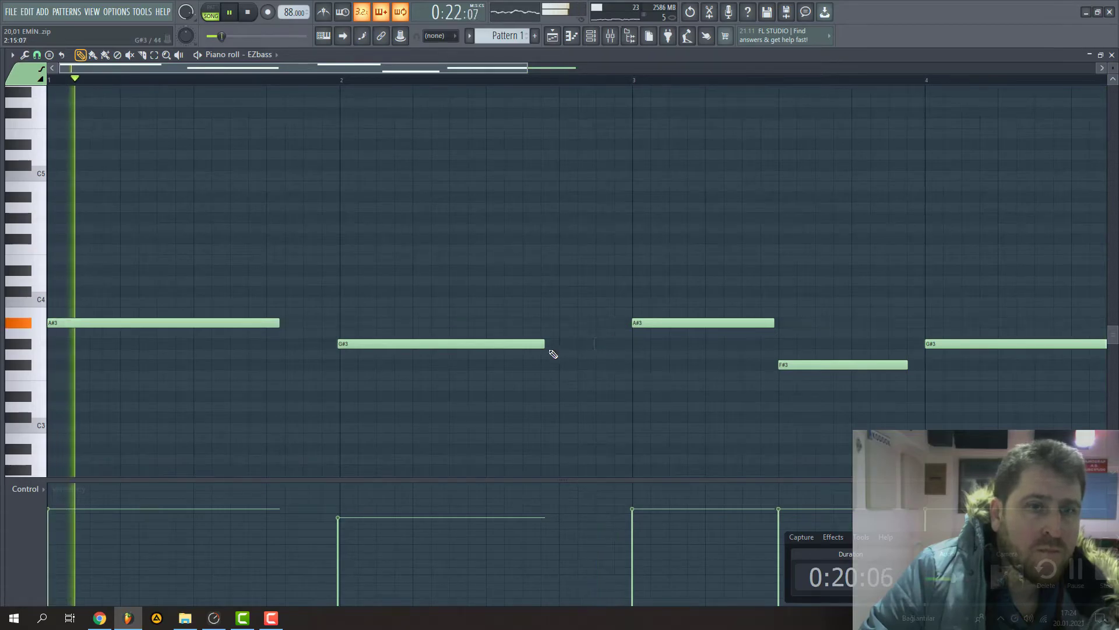
drag(374, 344, 375, 343)
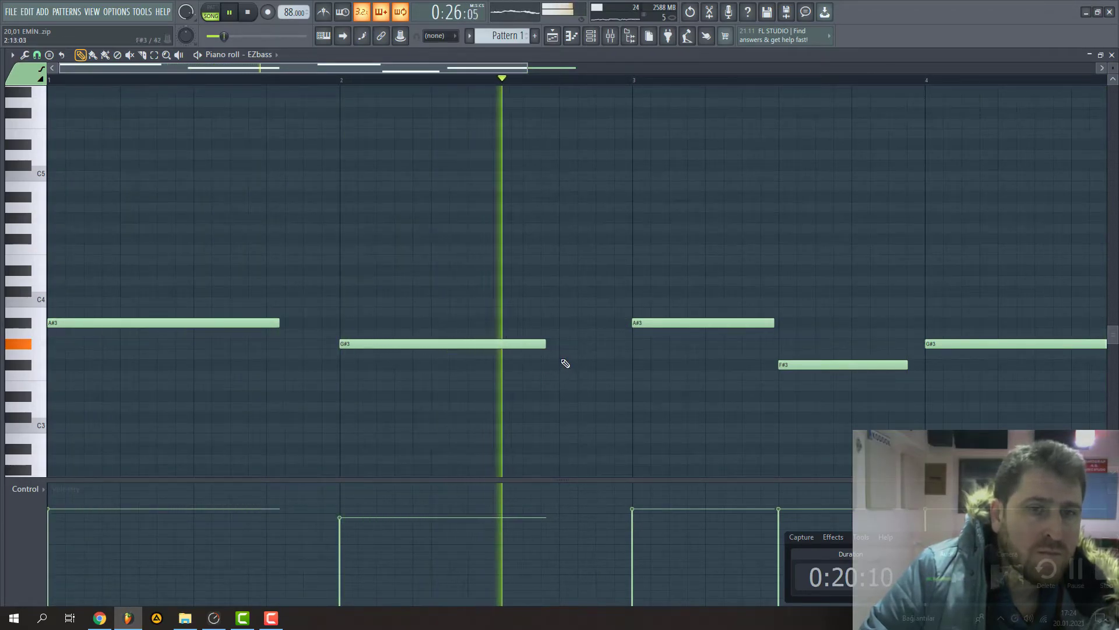
drag(544, 345, 611, 353)
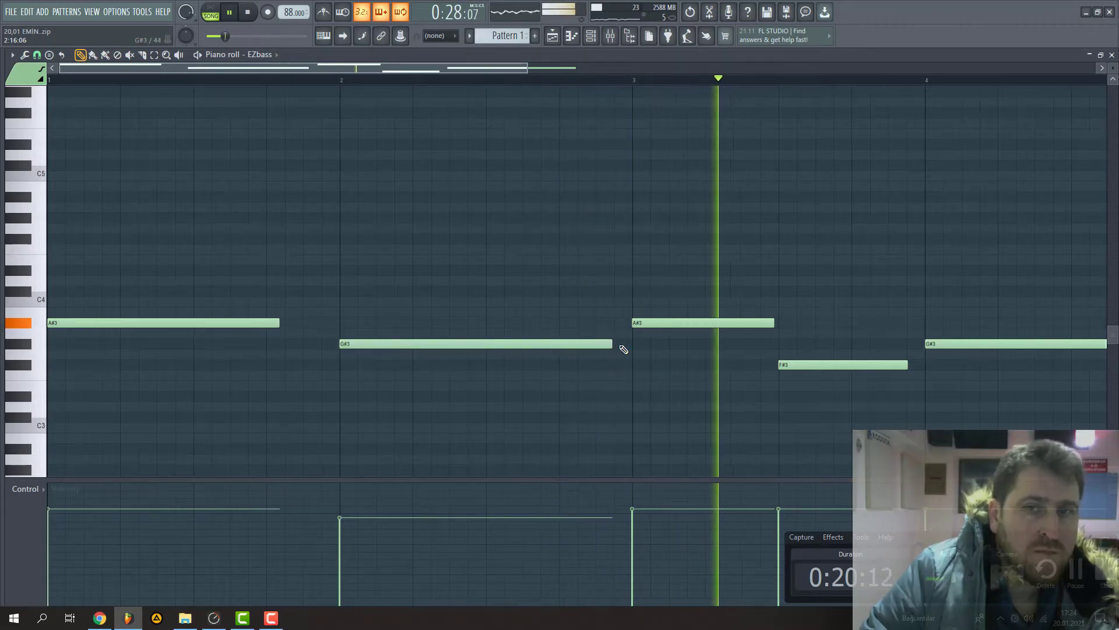
Return to the playlist, stop playback and delete the Pattern 1 clips at bars 9, 13 and 17 on Track 6.
click(554, 36)
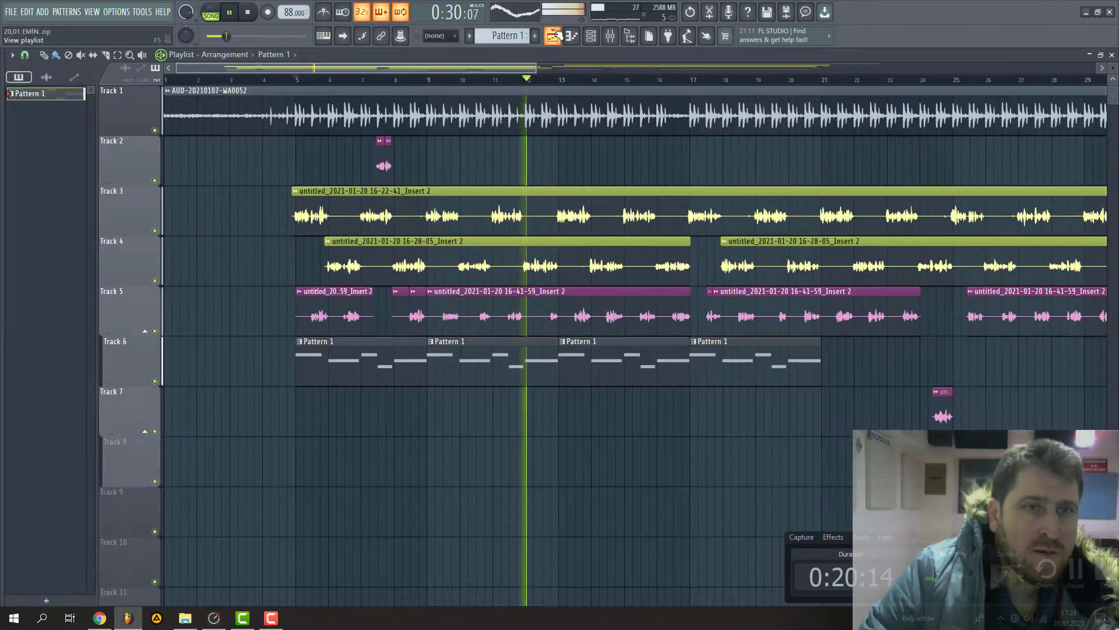
key(space)
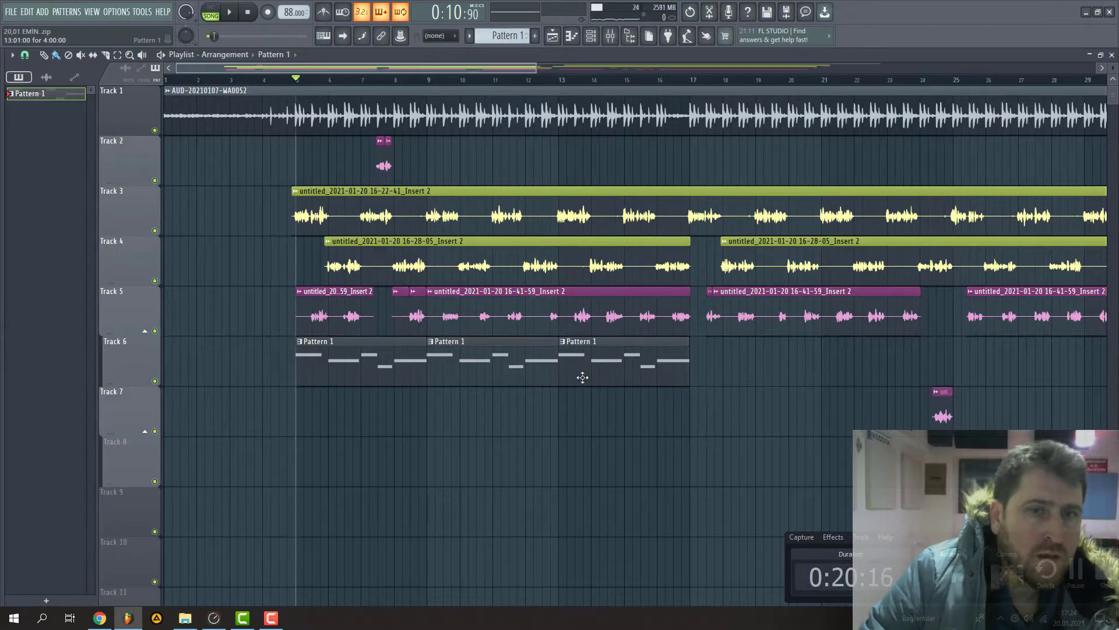
right_click(583, 377)
right_click(493, 367)
Render Pattern 1 as an audio clip and place the rendered clip at bar 5 on Track 7.
right_click(49, 98)
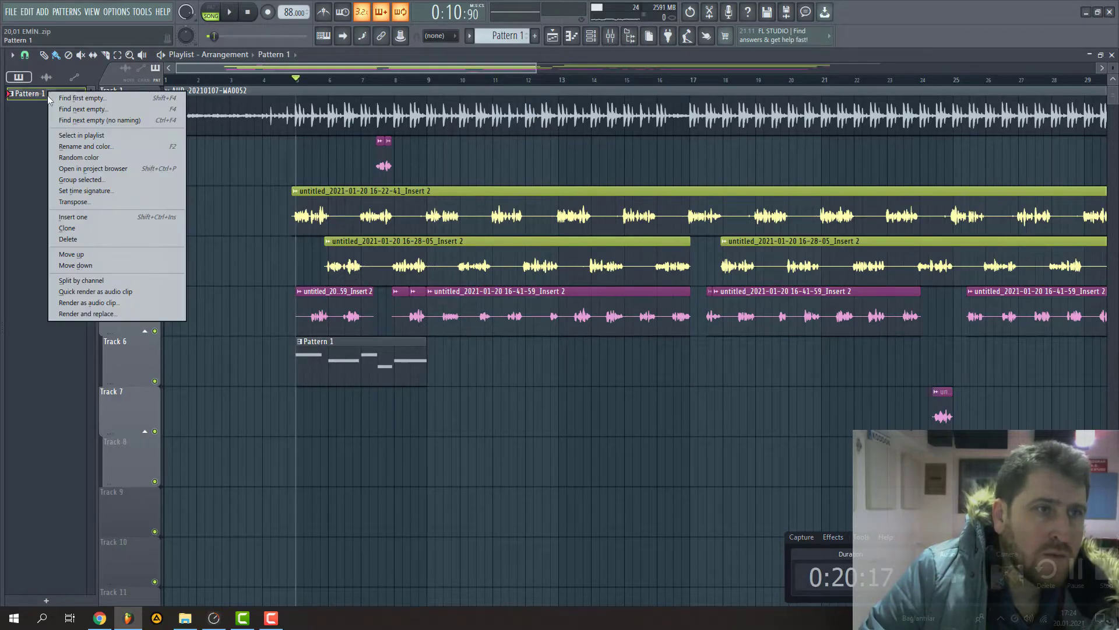
click(103, 303)
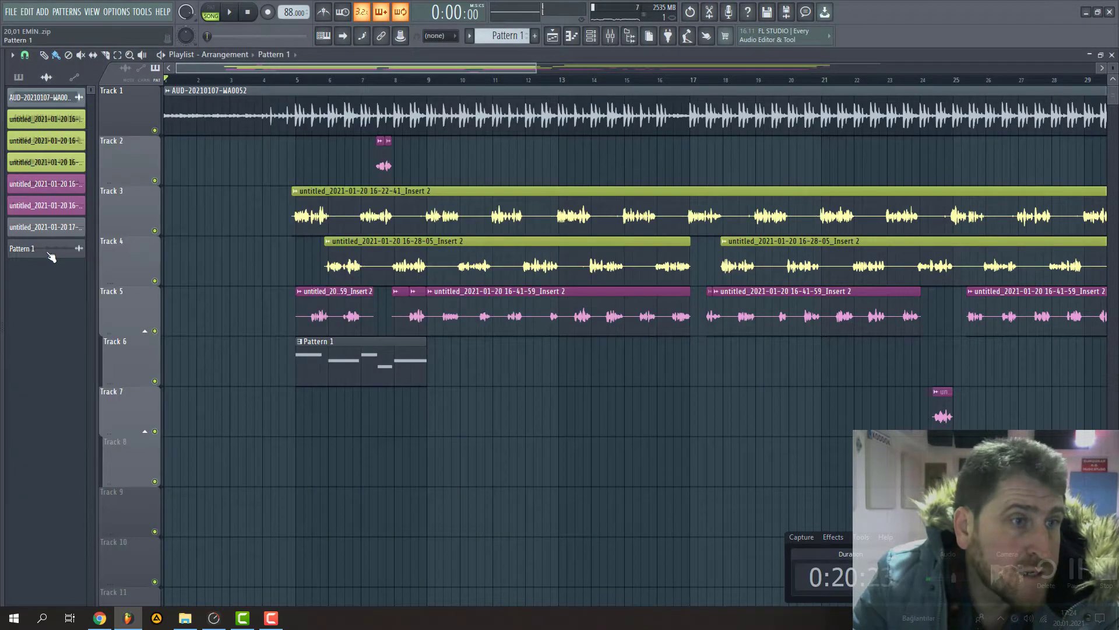
drag(51, 257, 299, 415)
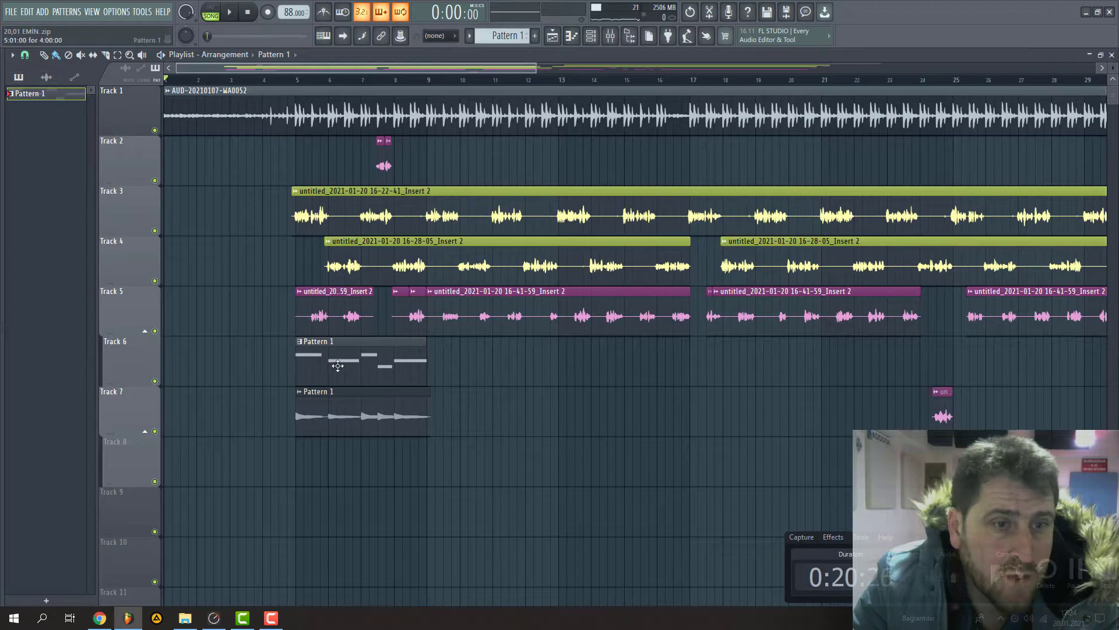
Delete the EZbass channel from the Unsorted channel group and remove the emptied Pattern 1 clip from Track 6.
click(591, 37)
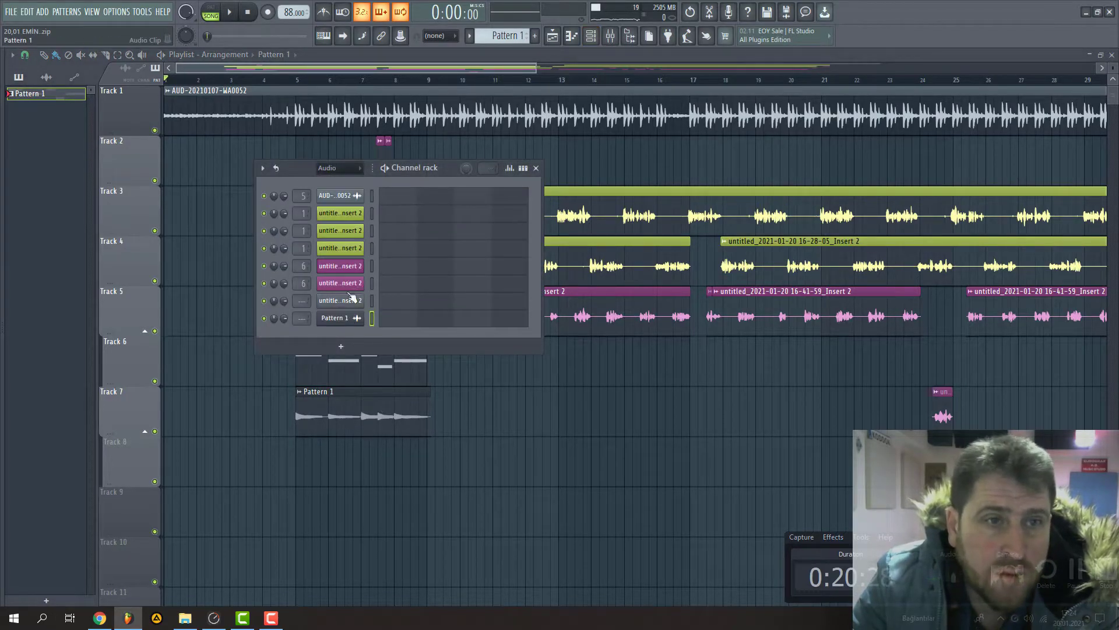
click(332, 169)
click(333, 207)
right_click(349, 264)
click(425, 388)
click(420, 383)
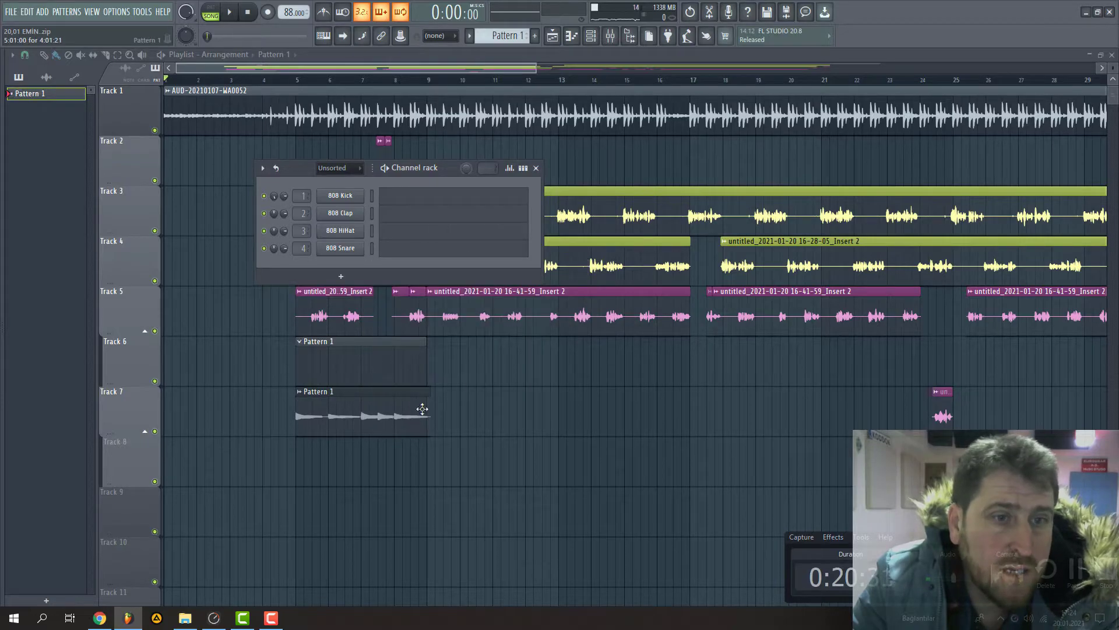
click(373, 71)
right_click(375, 356)
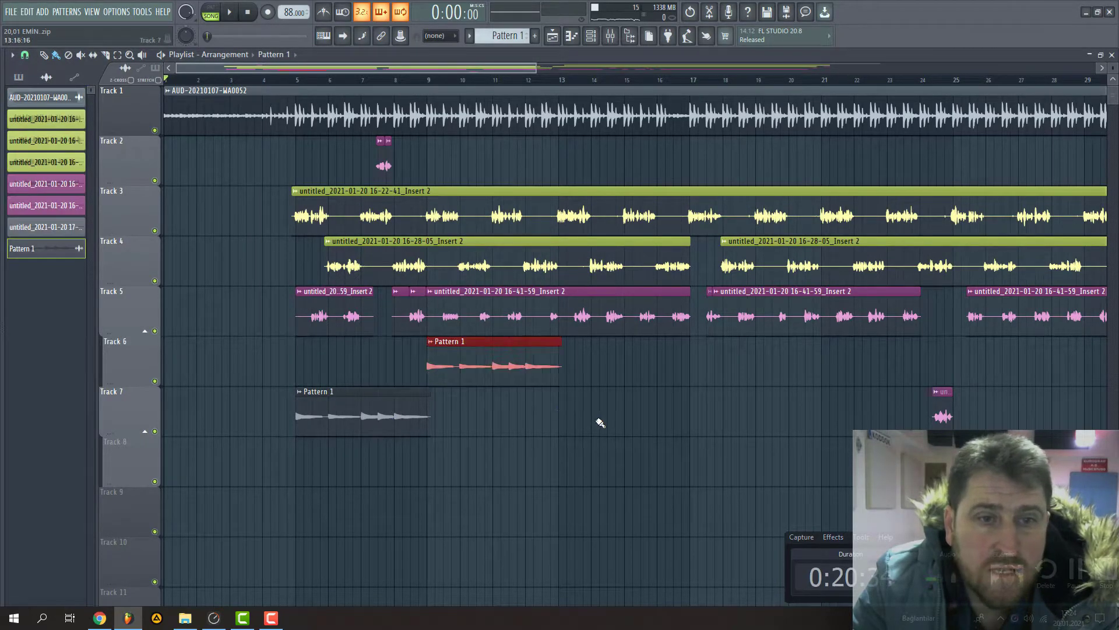
Repeat the Pattern 1 audio clip every four bars from bar 9 to 49, alternating Track 6 with Track 7 at bar 13 and Track 8 from bar 21.
click(564, 423)
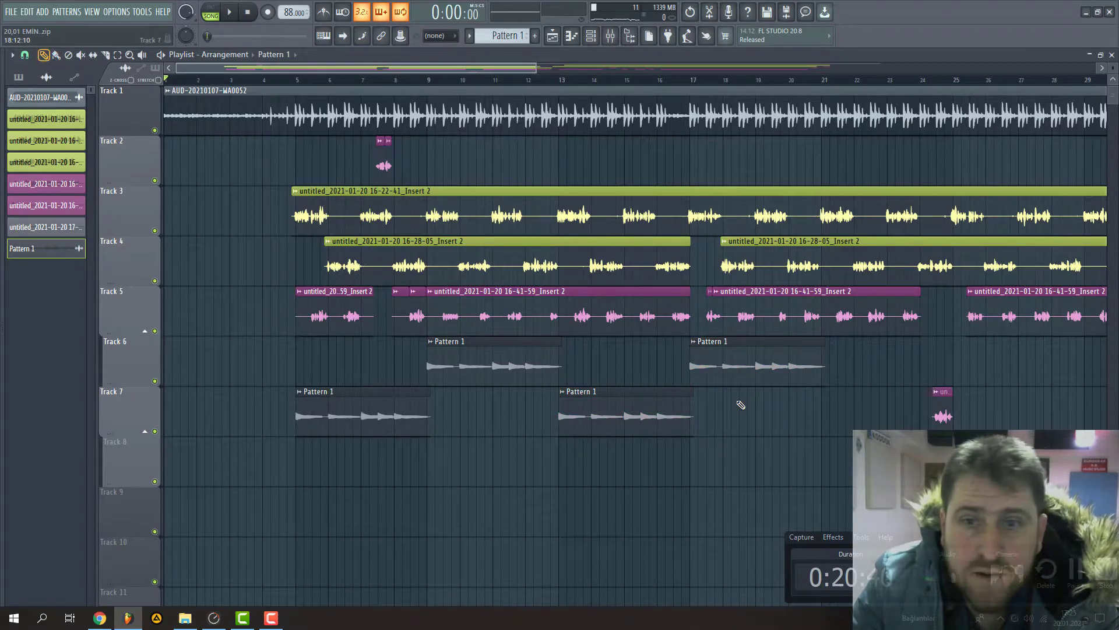
drag(859, 423, 859, 473)
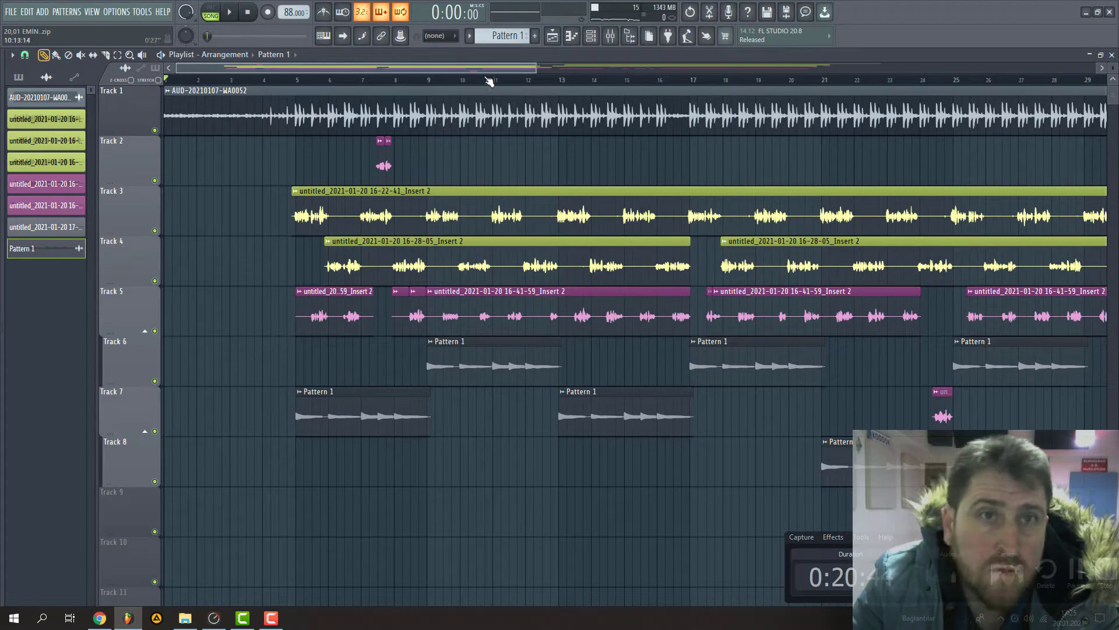
scroll(489, 83, right, 3)
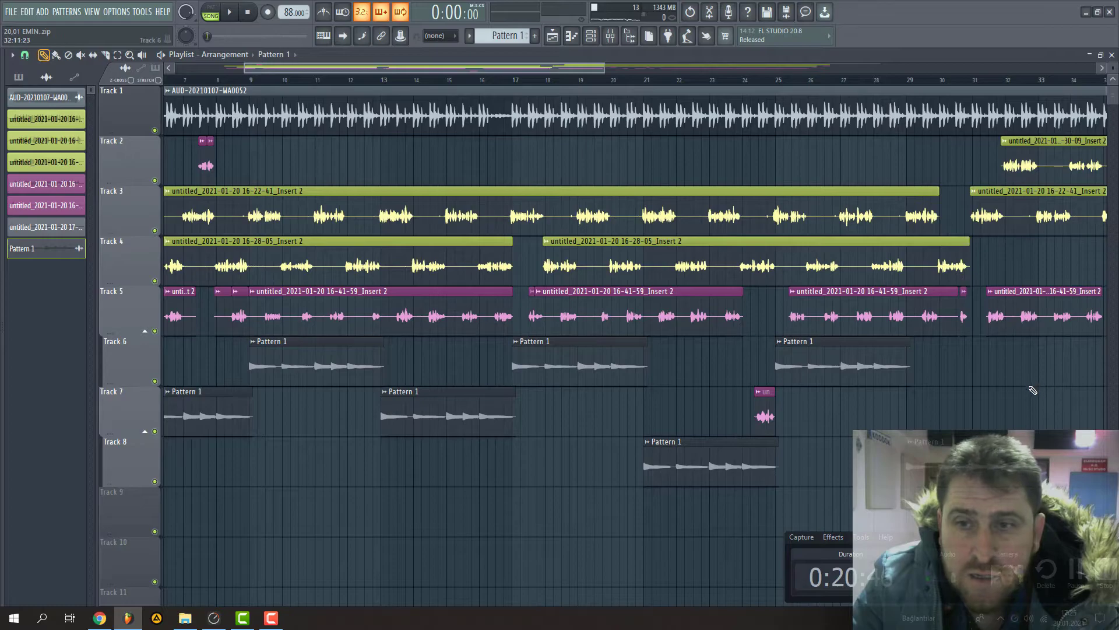
scroll(594, 75, right, 5)
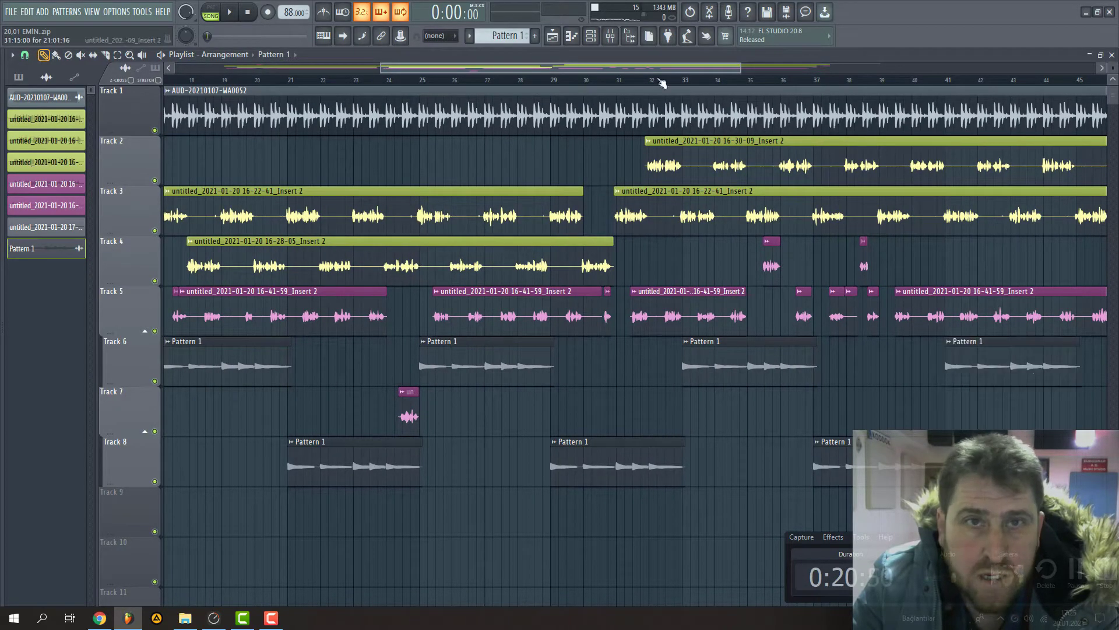
scroll(777, 406, right, 4)
click(769, 467)
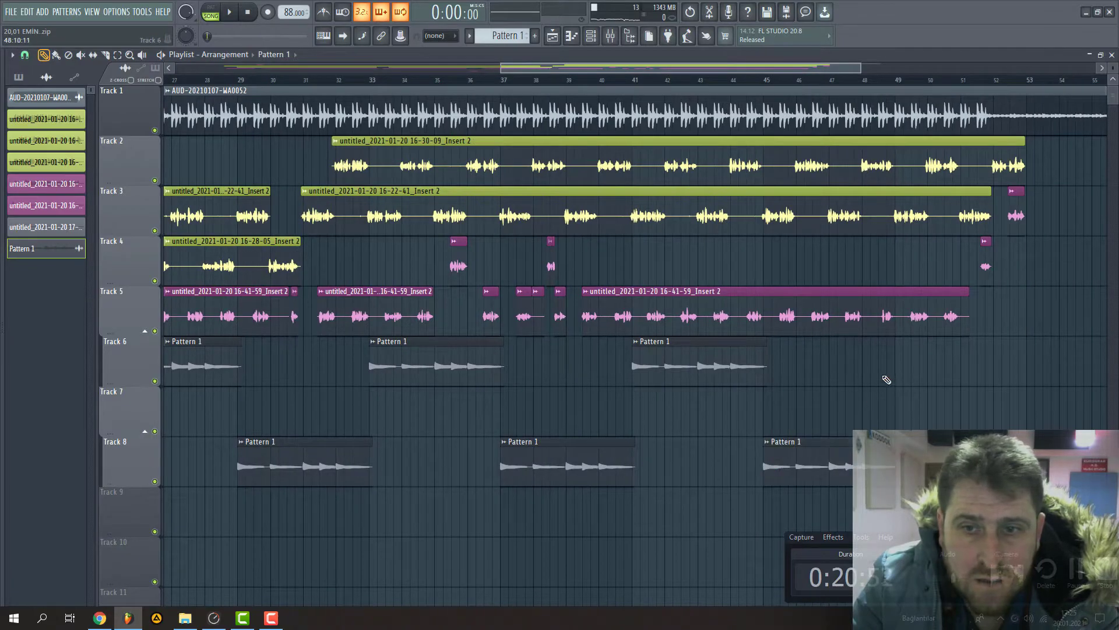
click(901, 377)
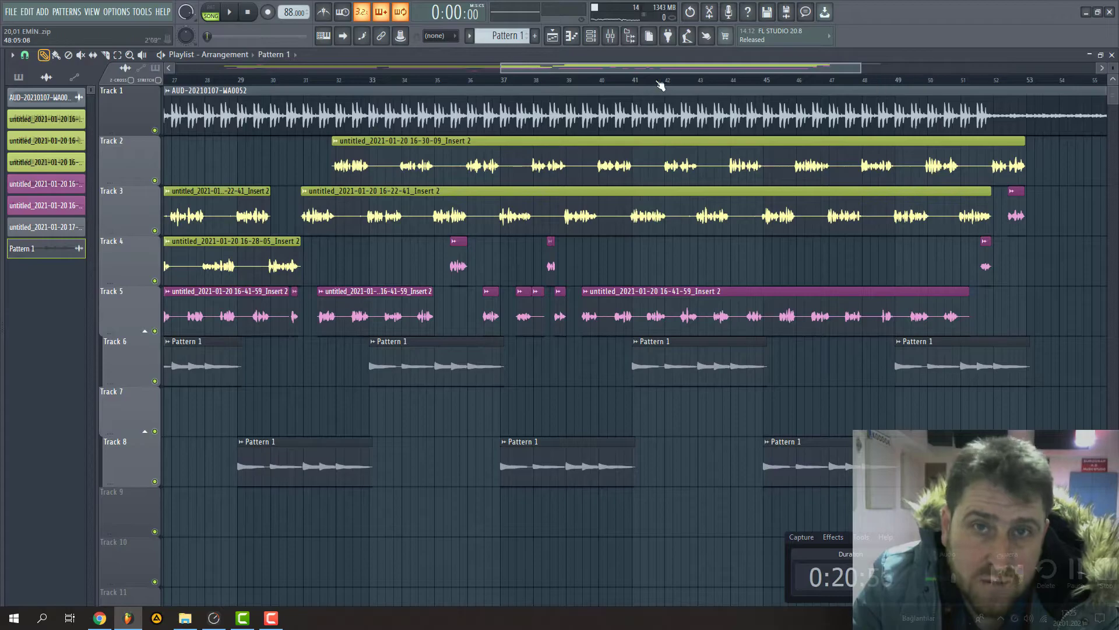
drag(500, 69, 2, 39)
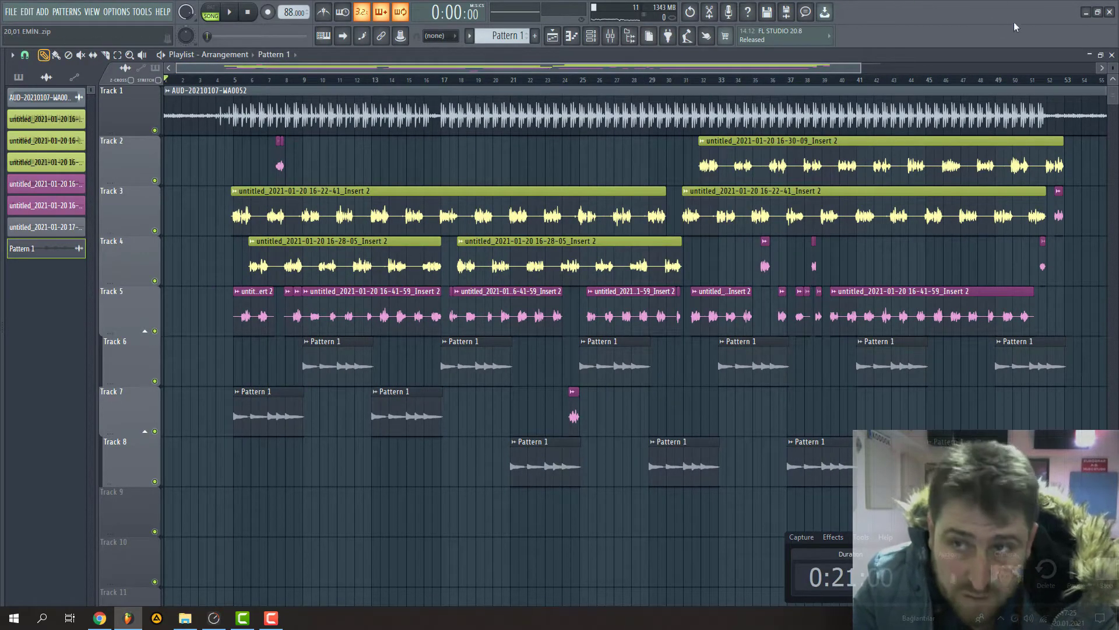
Play the arrangement from bar 5, set the Pattern 1 audio clip's channel volume to 78%, and check the mixer levels.
scroll(544, 367, down, 3)
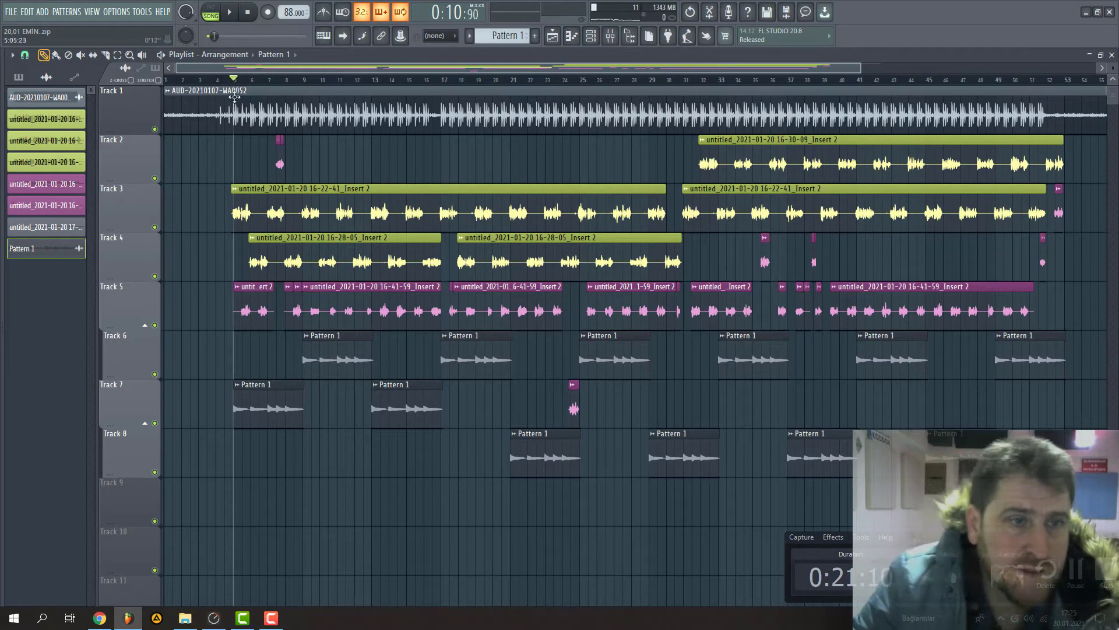
key(space)
double_click(273, 407)
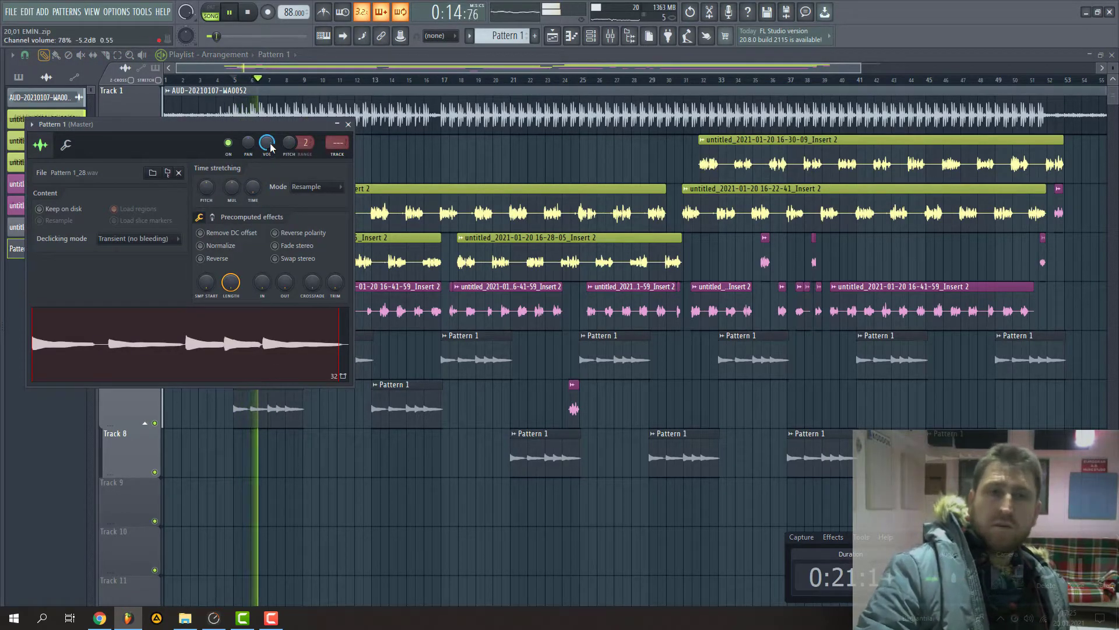
key(F9)
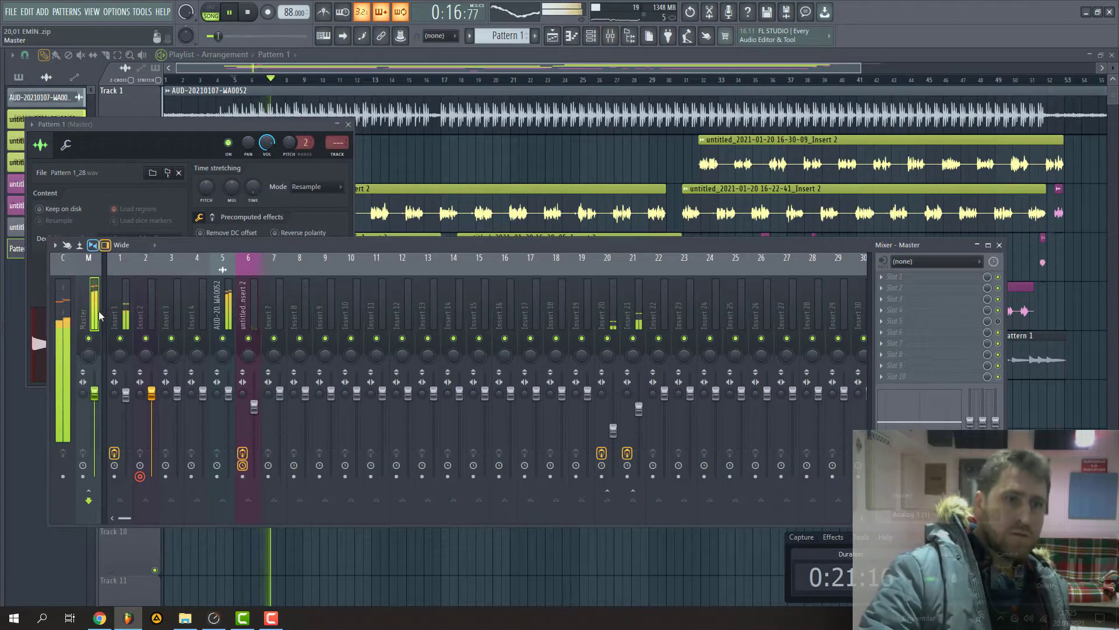
key(F5)
Compare the song with and without the bass by muting and unmuting Tracks 6 and 7, and stop playback.
click(155, 423)
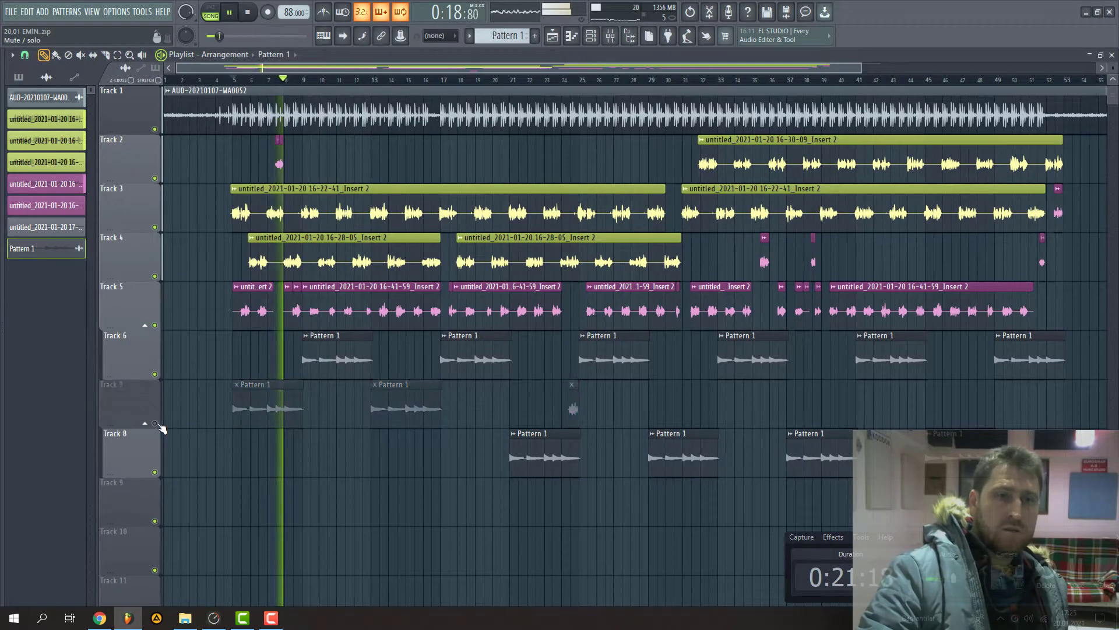
click(155, 374)
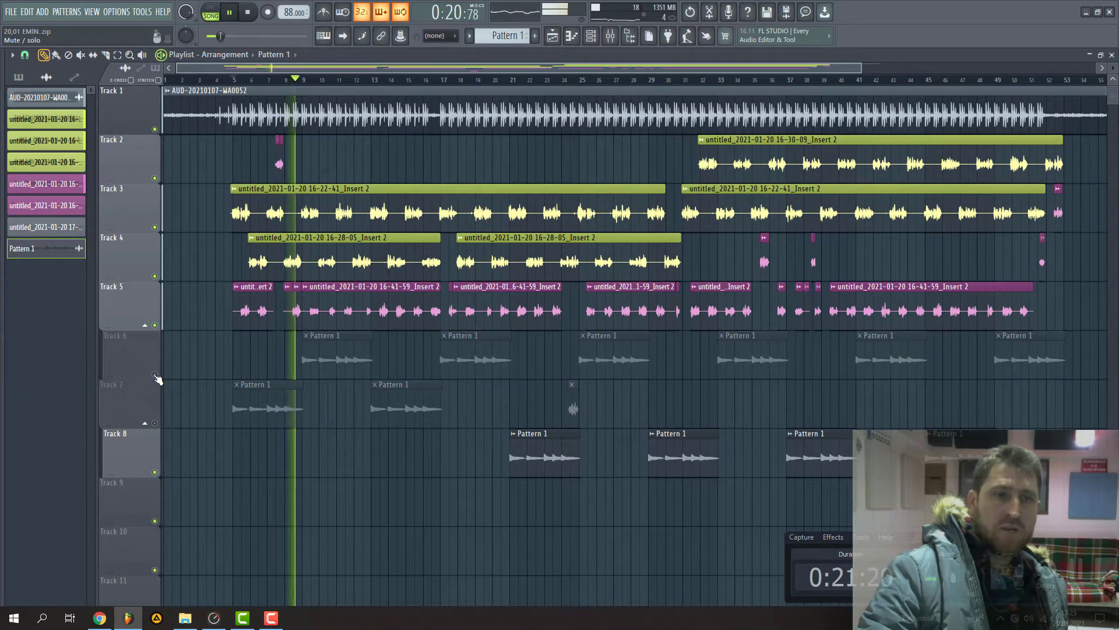
click(154, 374)
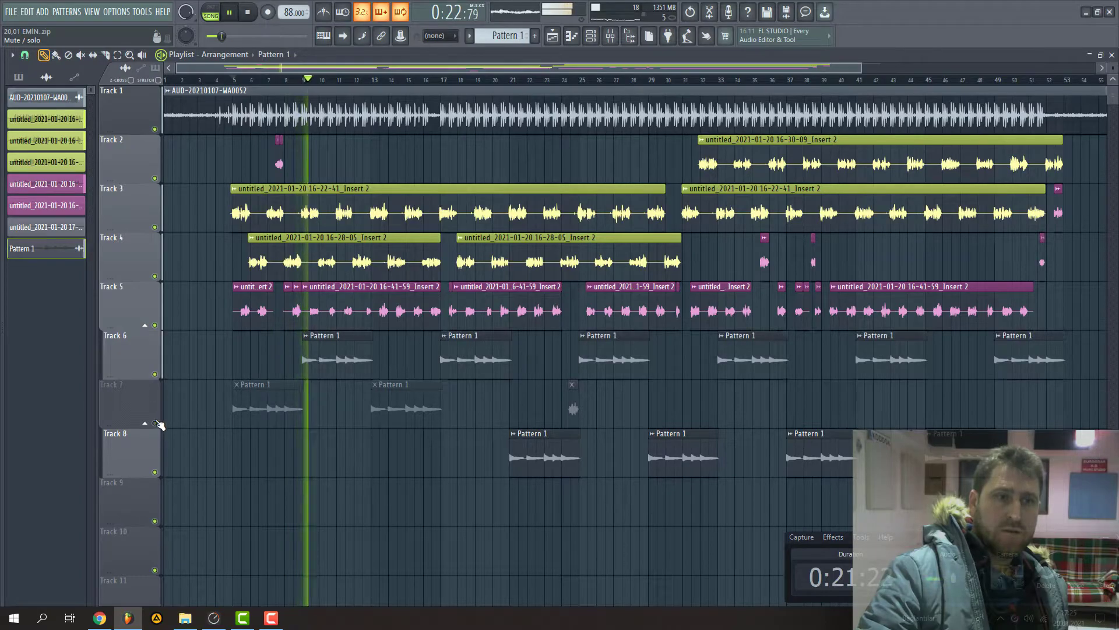
click(154, 423)
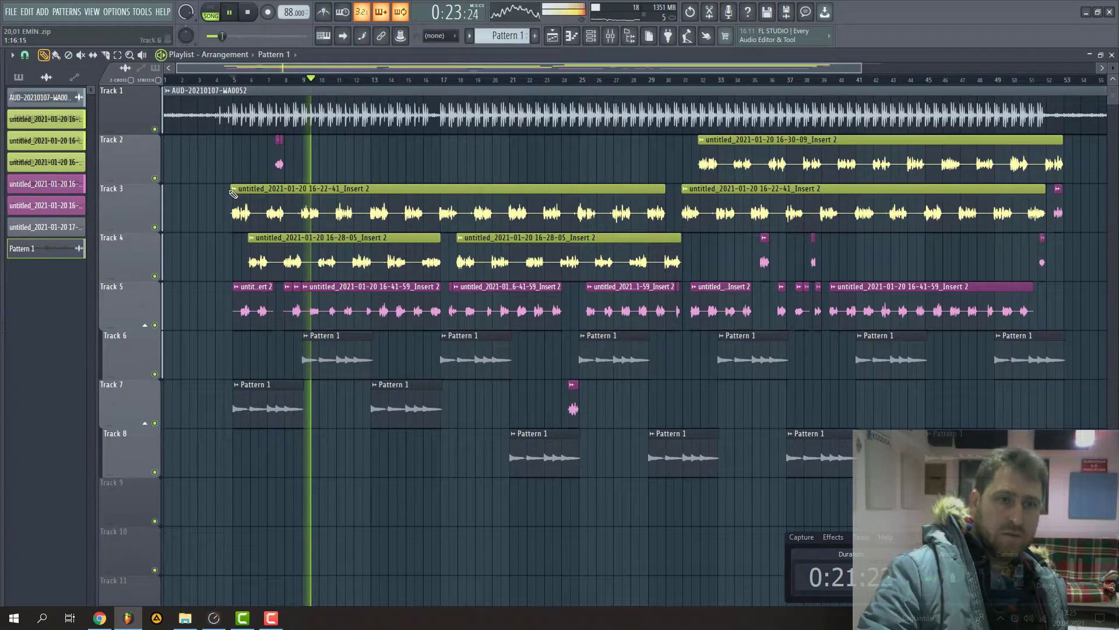
click(248, 13)
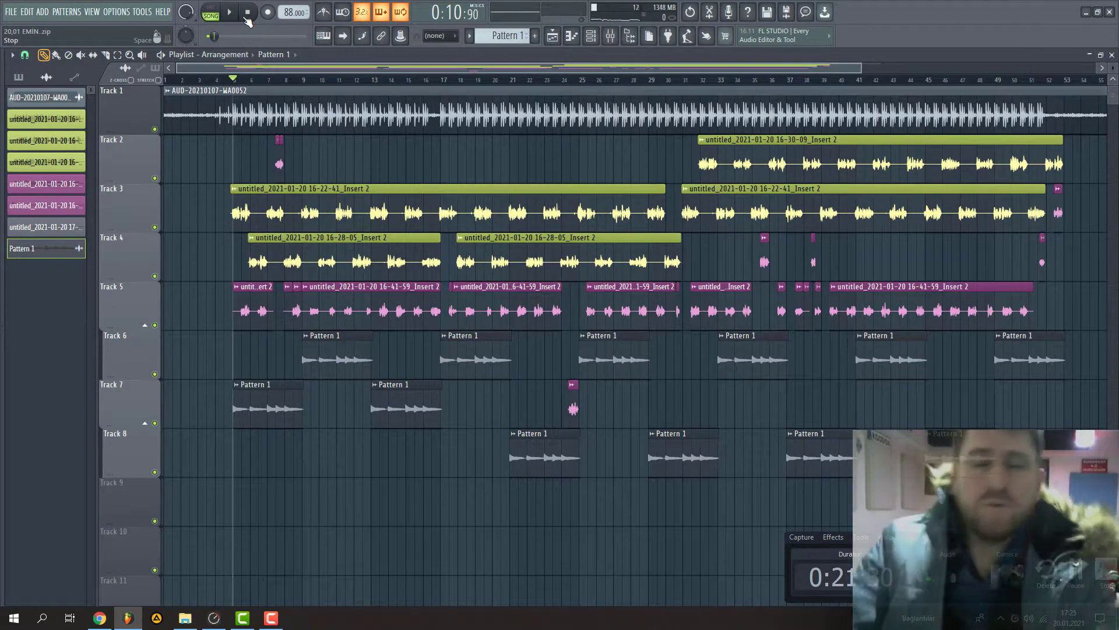
Replay the arrangement from bar 5 while checking the mixer levels, and lower the Pattern 1 audio clip's channel volume to 68%.
click(631, 39)
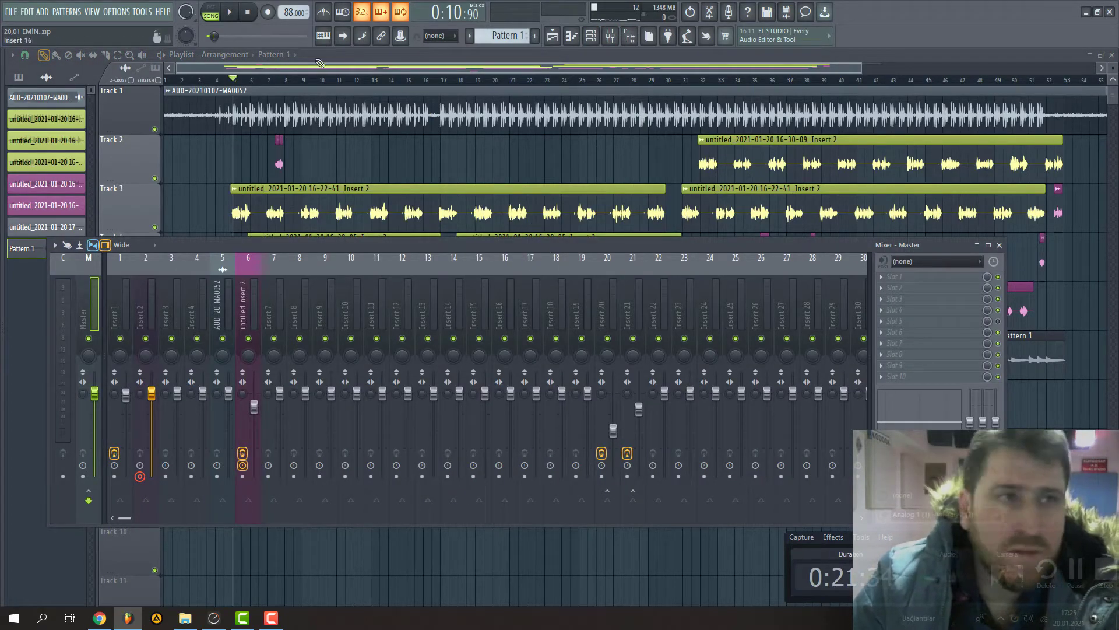
click(228, 17)
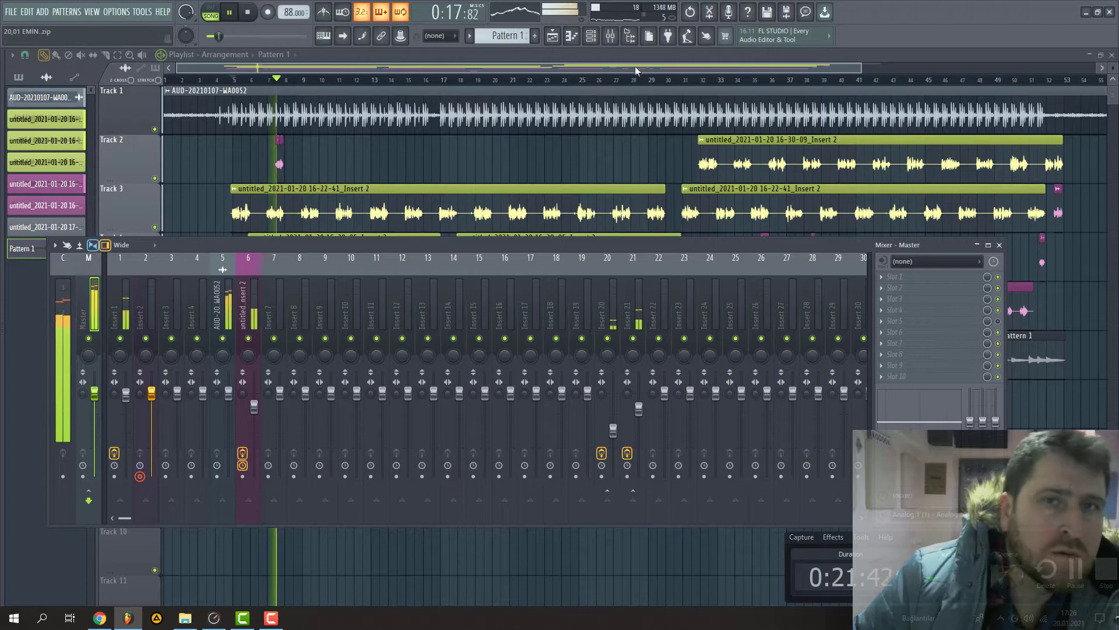
drag(853, 67, 782, 75)
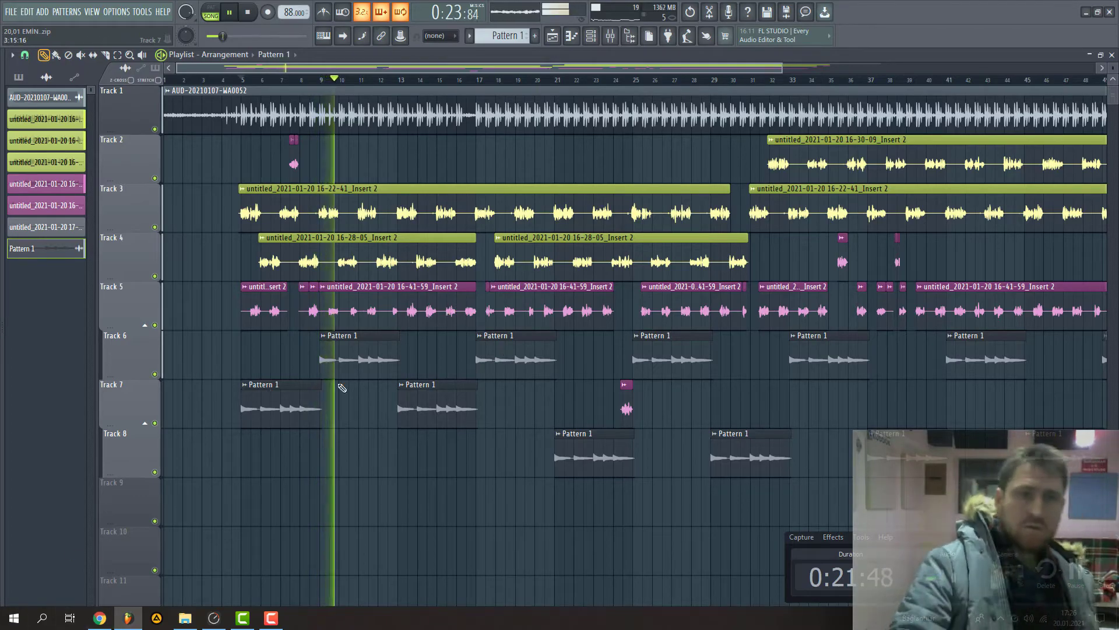
double_click(362, 371)
click(361, 372)
double_click(361, 372)
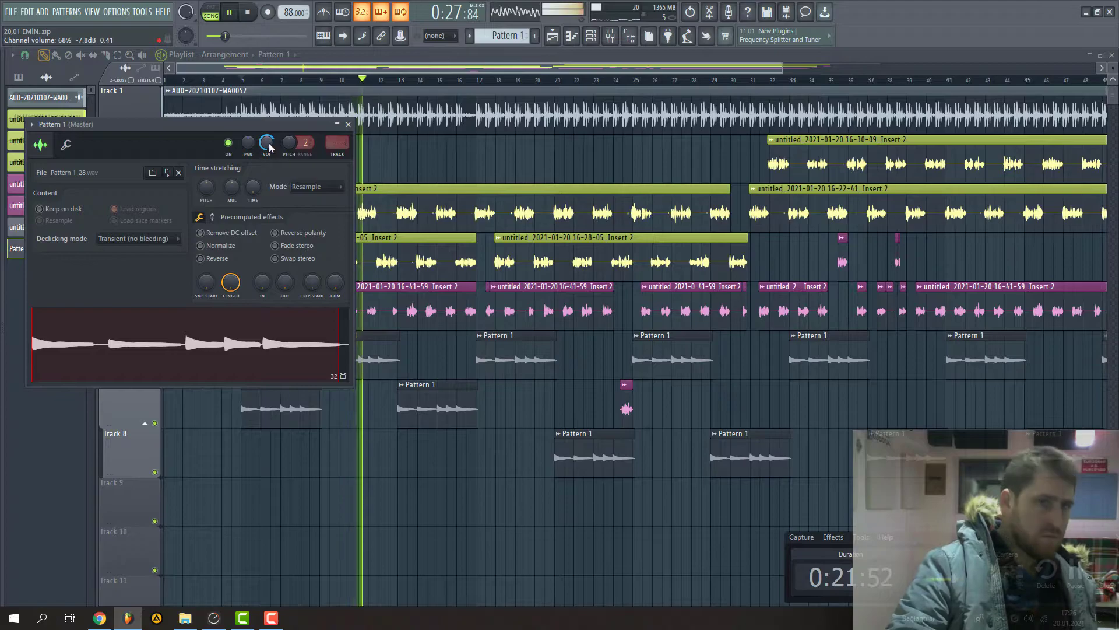
key(Escape)
scroll(202, 95, down, 3)
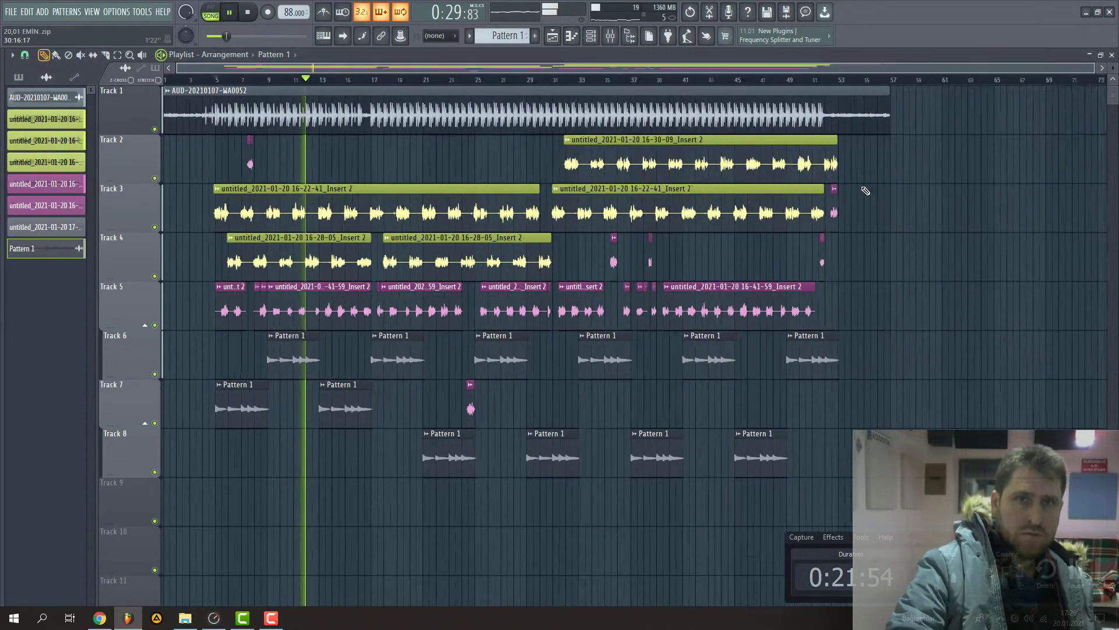
Stop playback and solo Track 1, which holds the recorded song.
key(space)
click(167, 90)
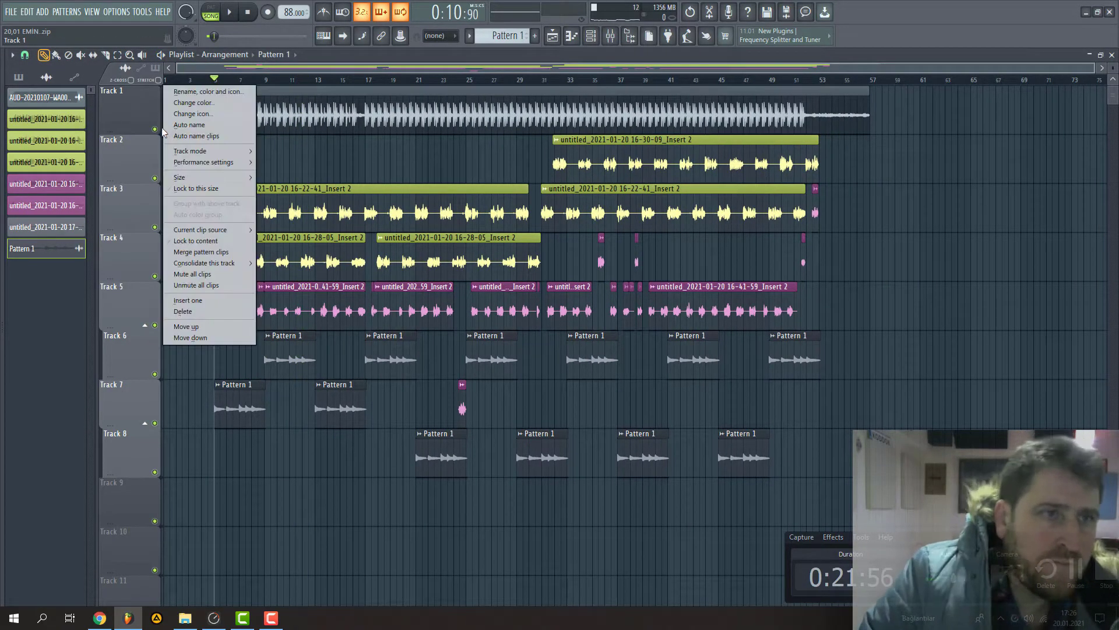
click(227, 141)
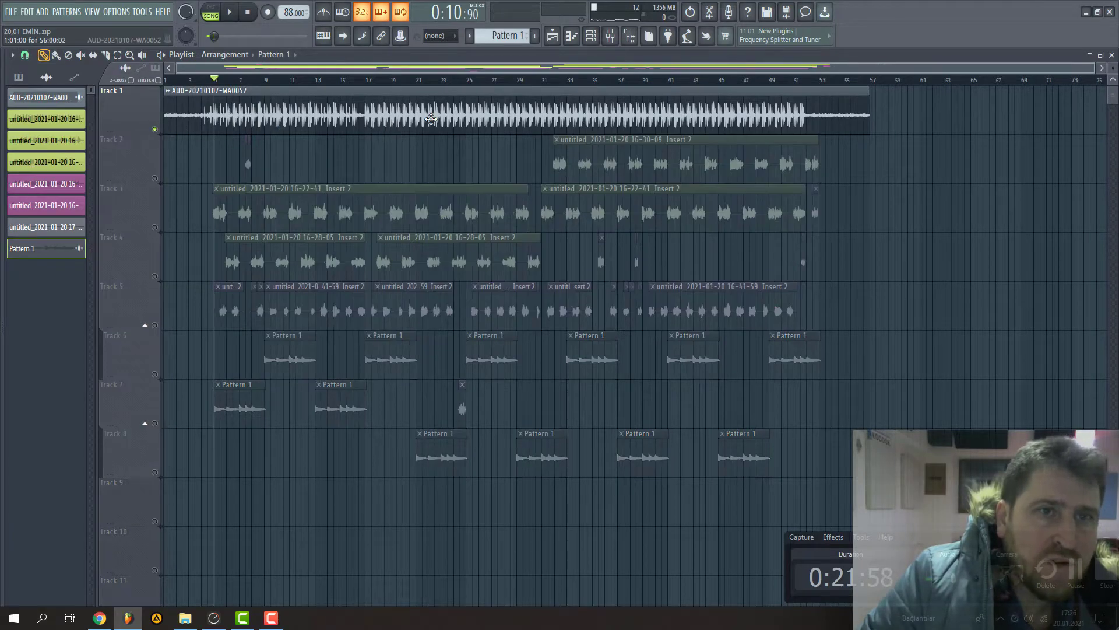
Find the mixer insert of the AUD-20210107-WA0052 clip and load StandardCLIP_2 into its first effect slot.
double_click(428, 114)
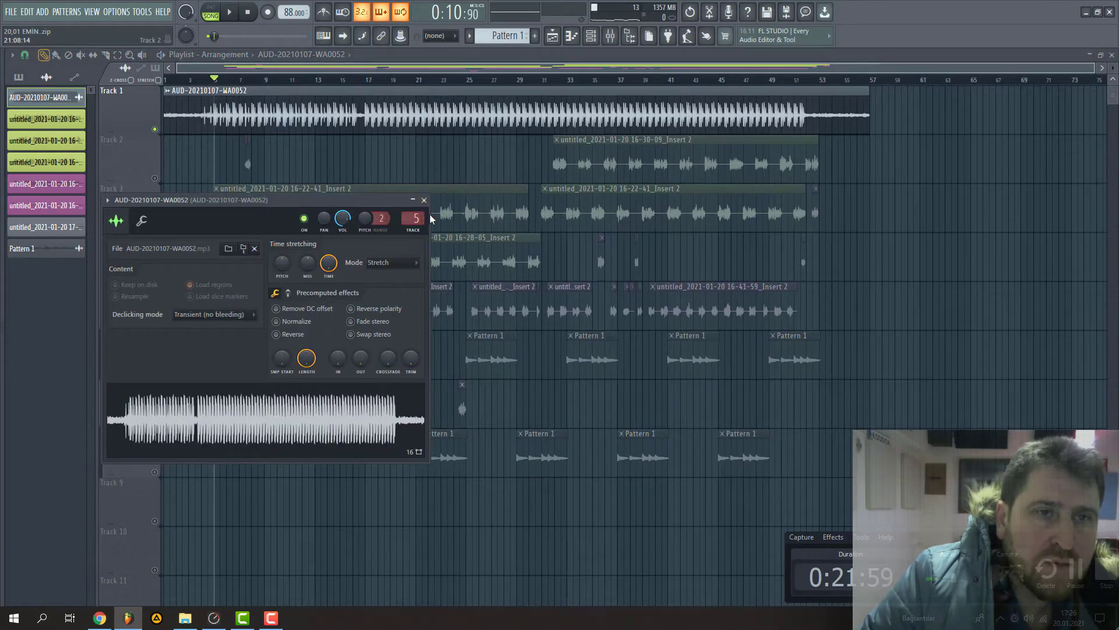
click(595, 40)
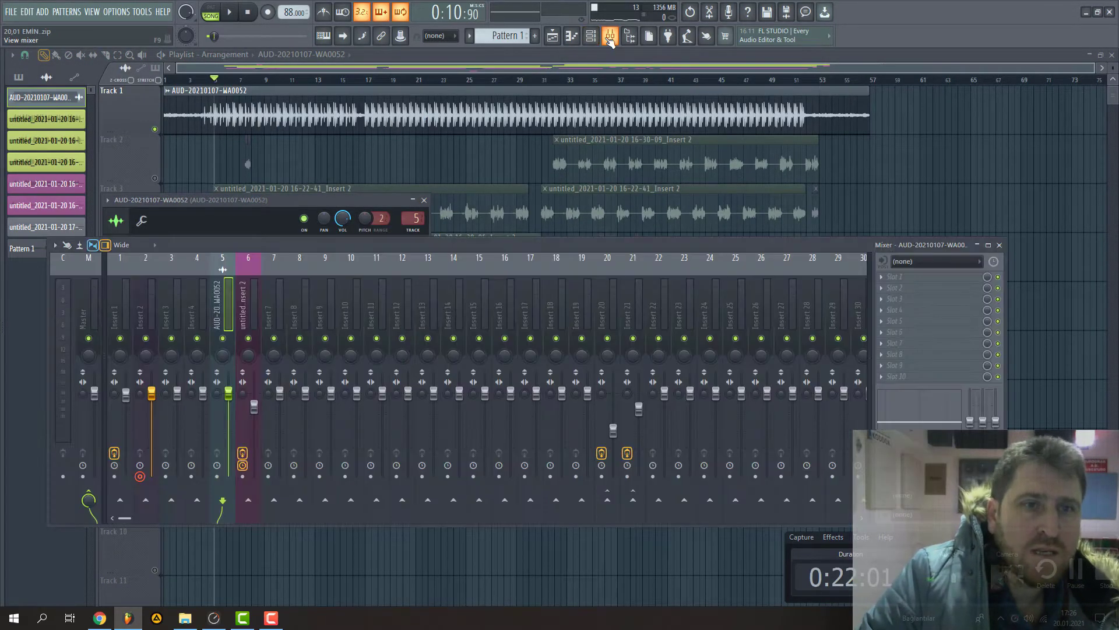
click(895, 285)
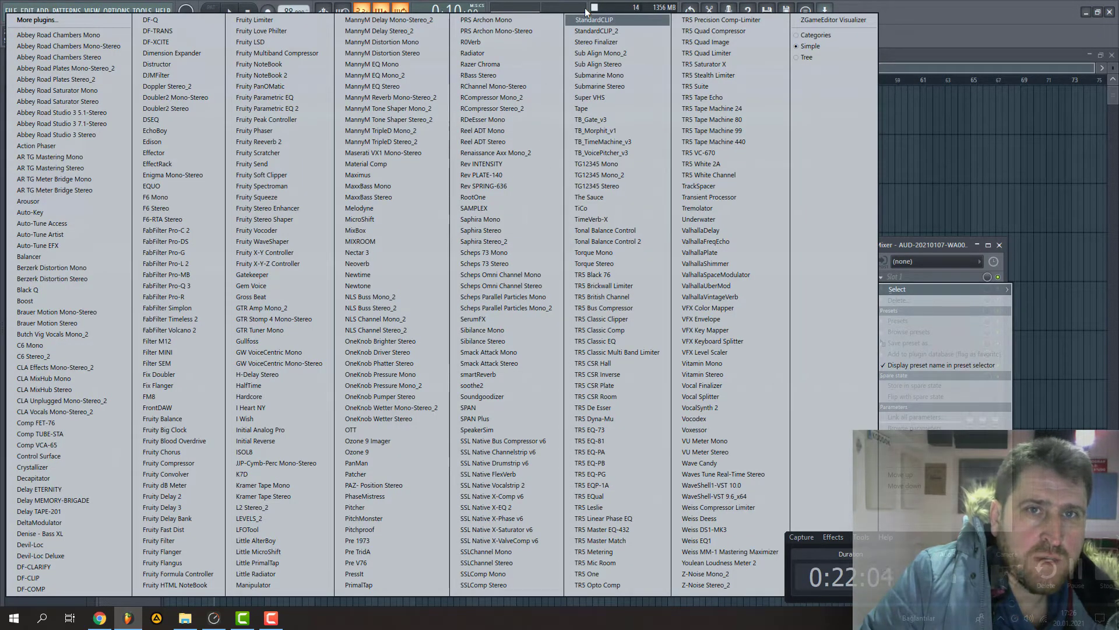
click(624, 31)
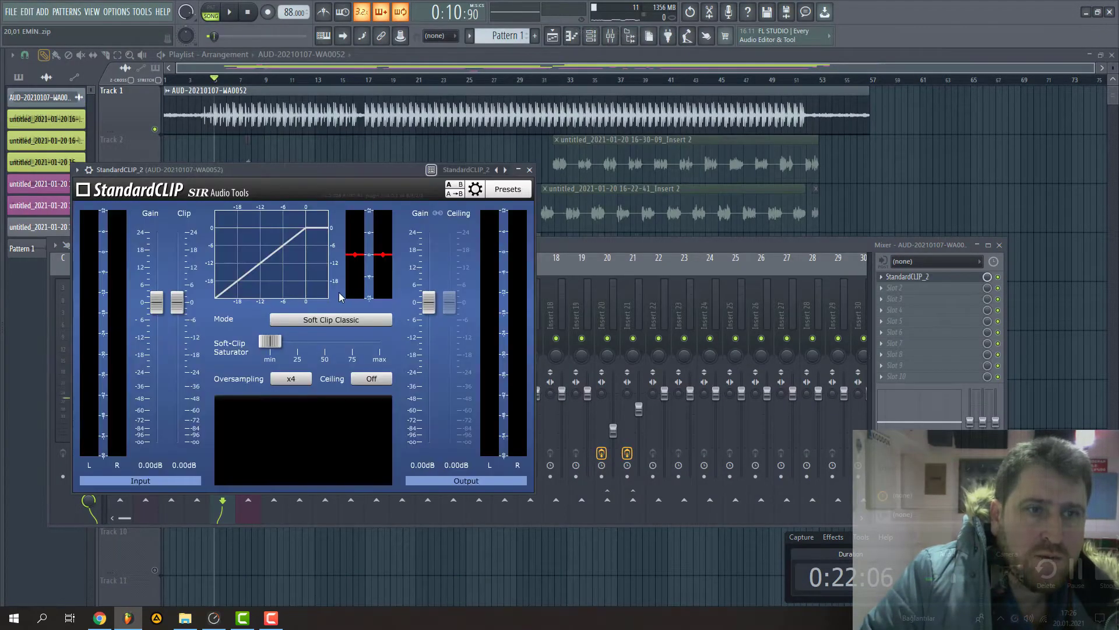
Set StandardCLIP_2's clip level to -5.60 dB while the song plays, stop playback, and unsolo Track 1.
key(space)
drag(185, 309, 184, 325)
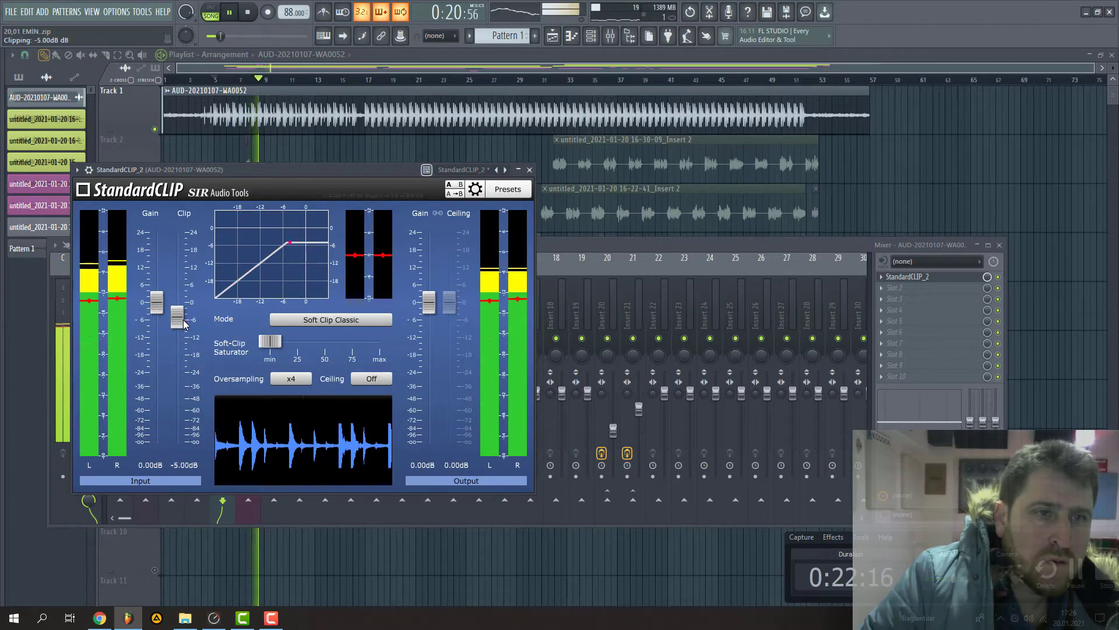
drag(180, 320, 179, 321)
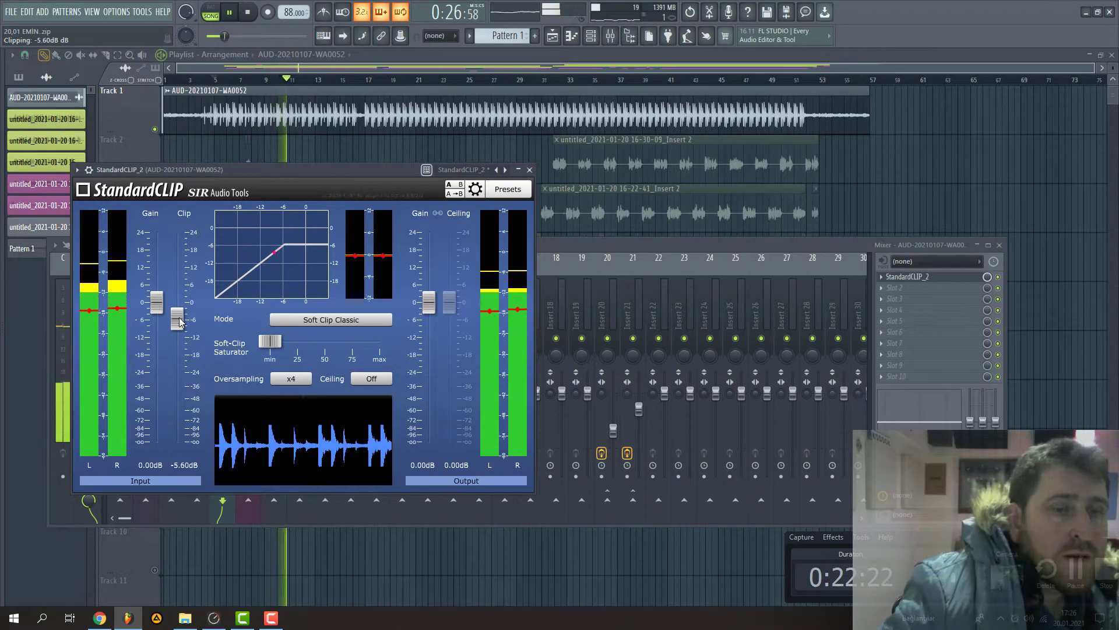
key(space)
click(529, 170)
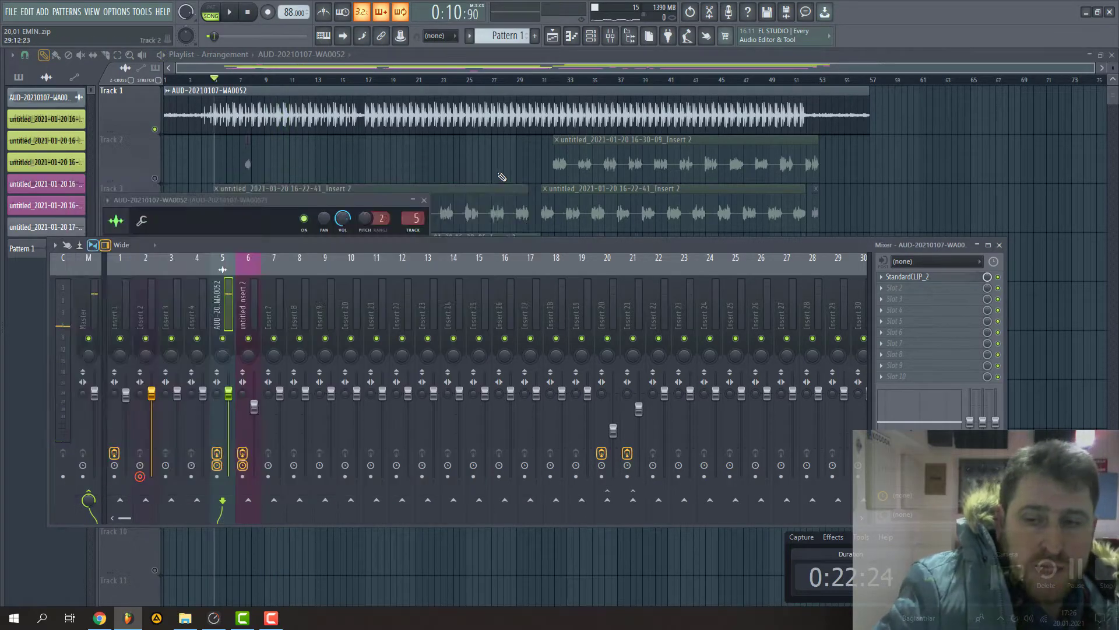
key(F12)
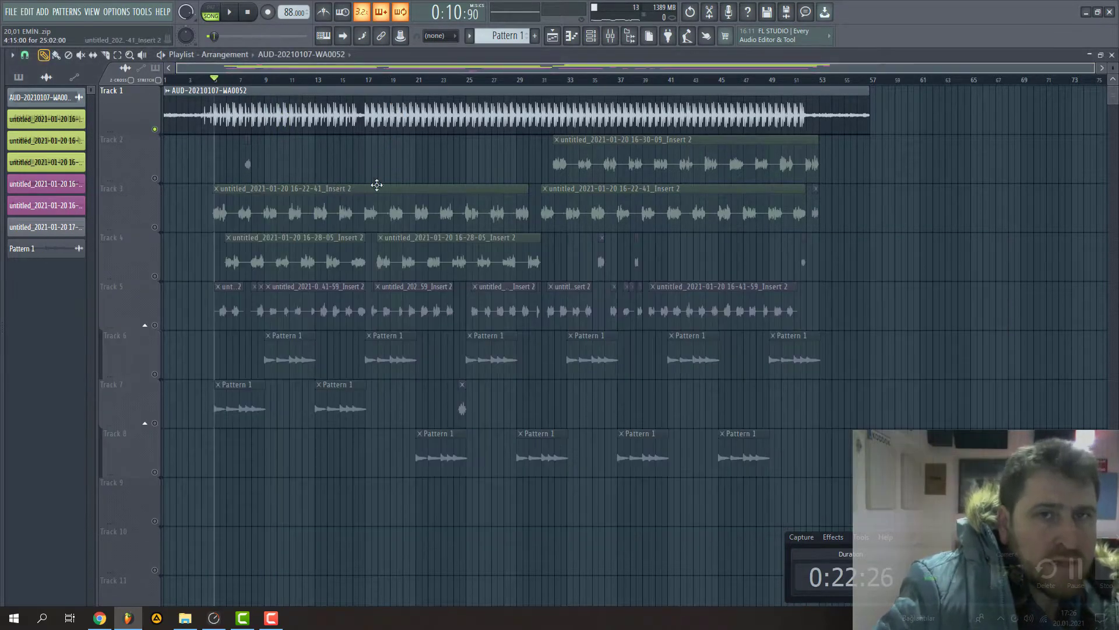
right_click(155, 129)
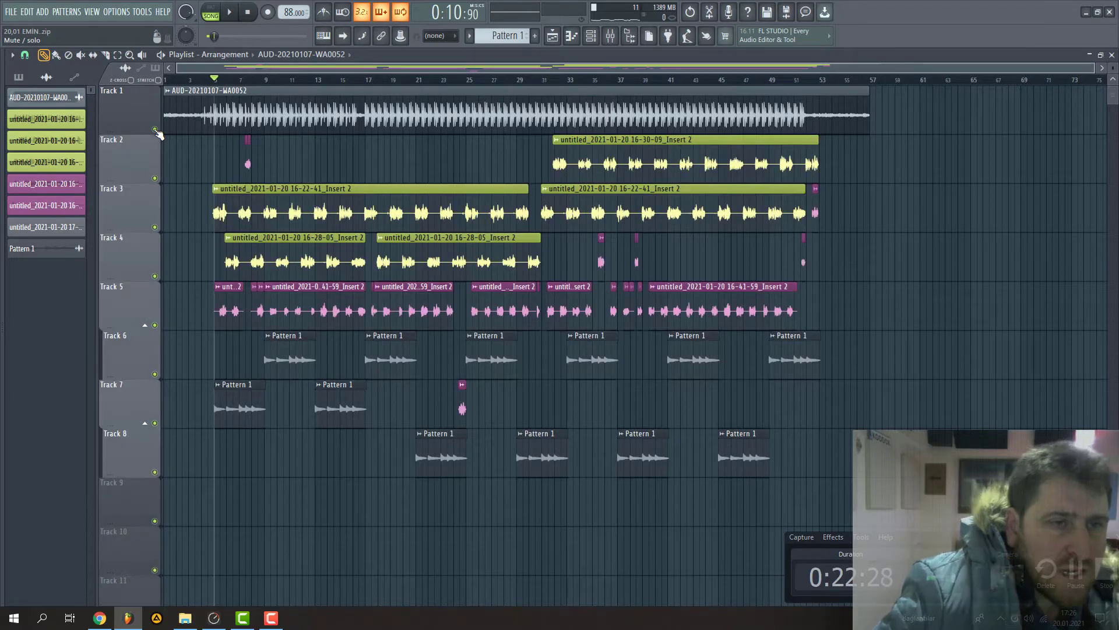
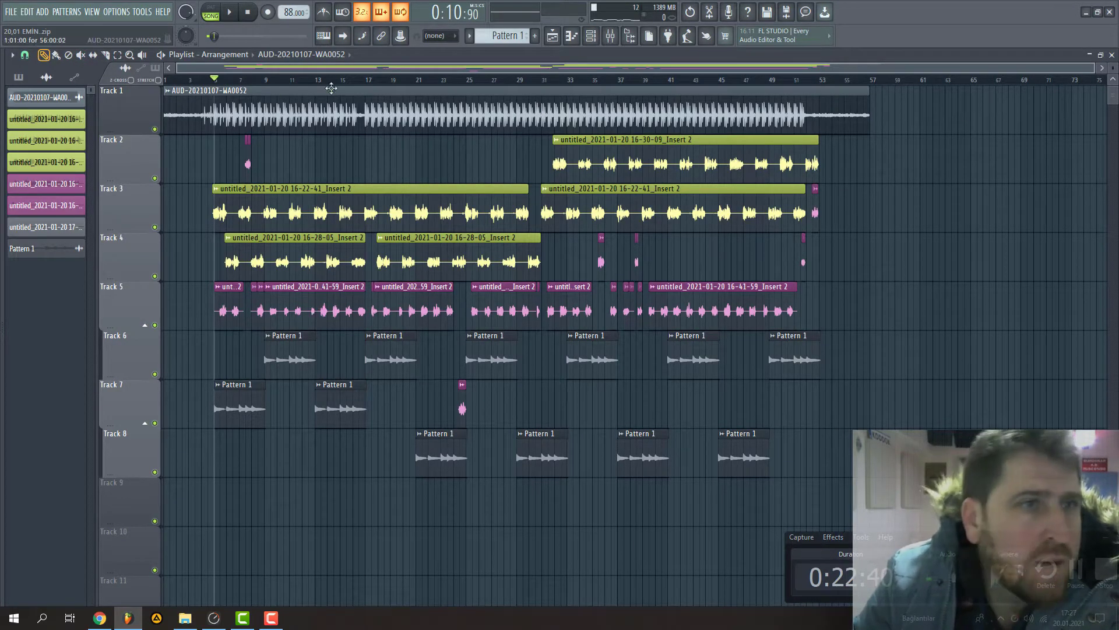
Play the full arrangement from about bar 33, check the Master insert's levels in the mixer, and stop playback.
click(230, 13)
click(576, 77)
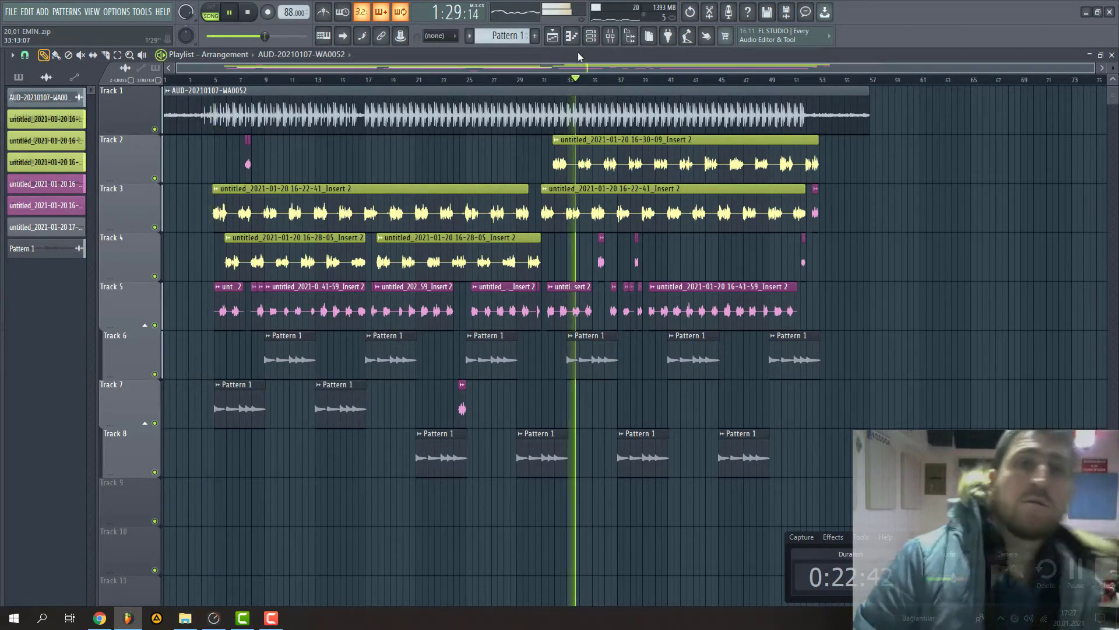
click(610, 36)
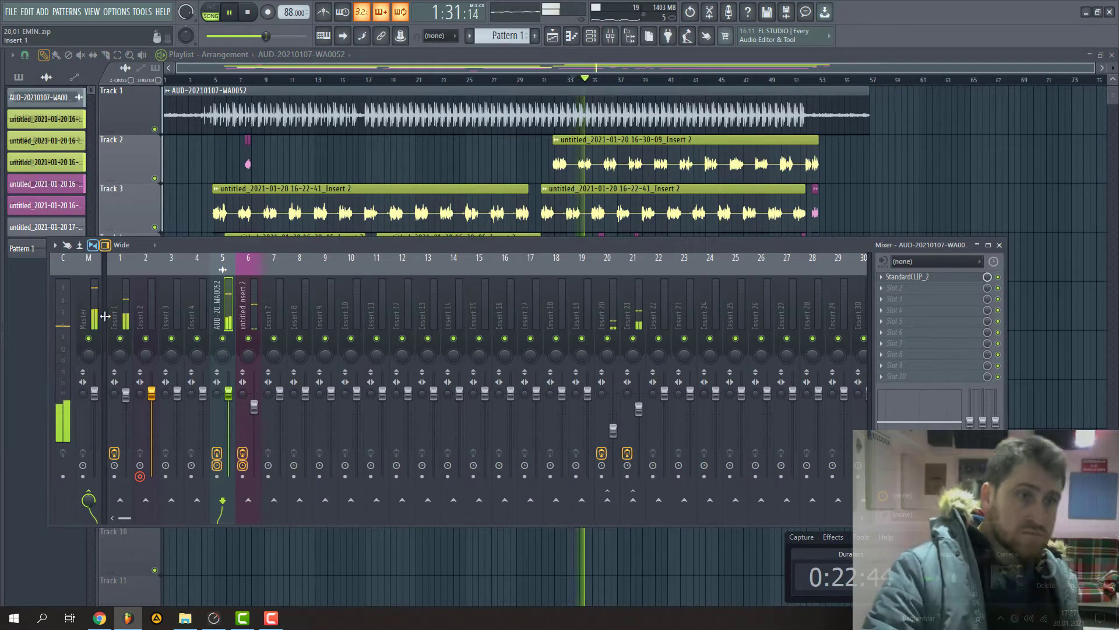
scroll(76, 324, left, 2)
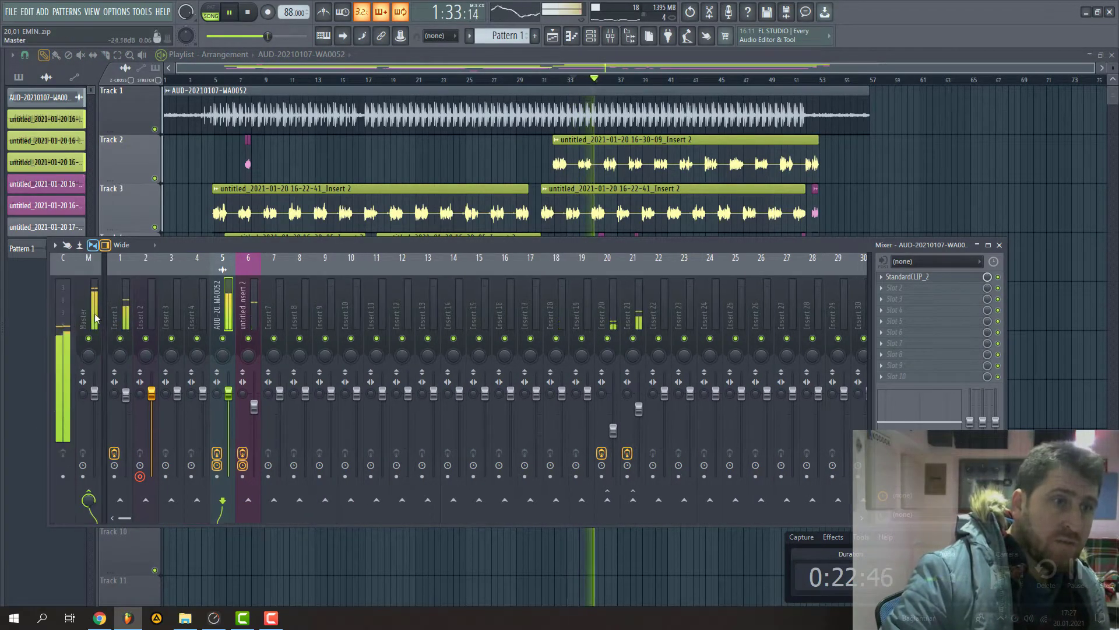
click(92, 309)
key(space)
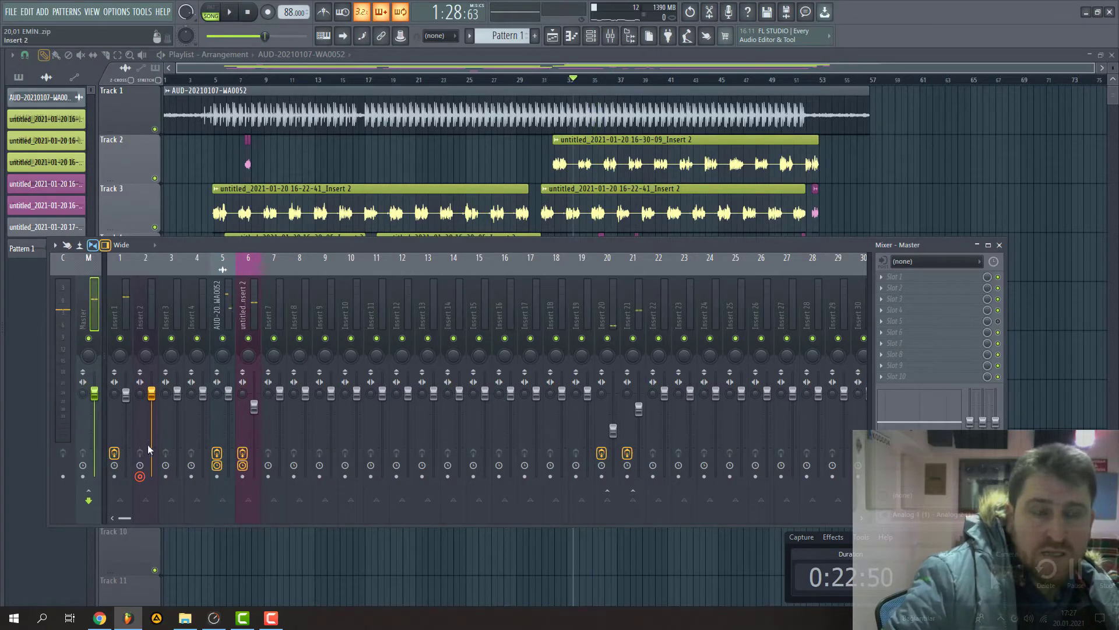
Replay the arrangement and set the Compressor 1 makeup gain to -4.3 dB in Nectar 3 on mixer insert 6.
click(230, 13)
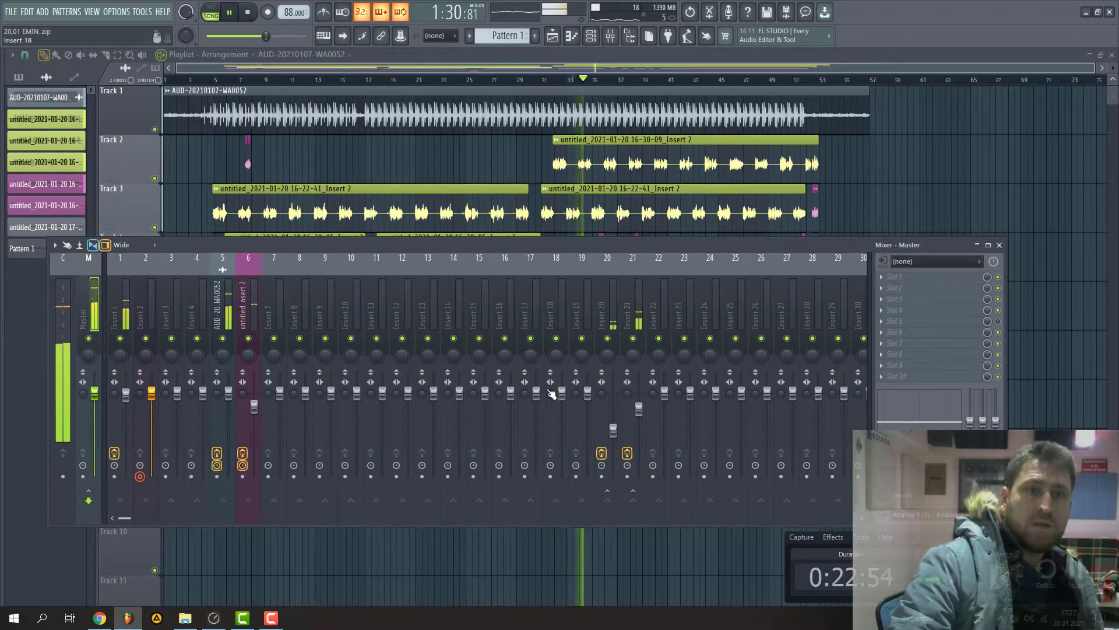
click(245, 320)
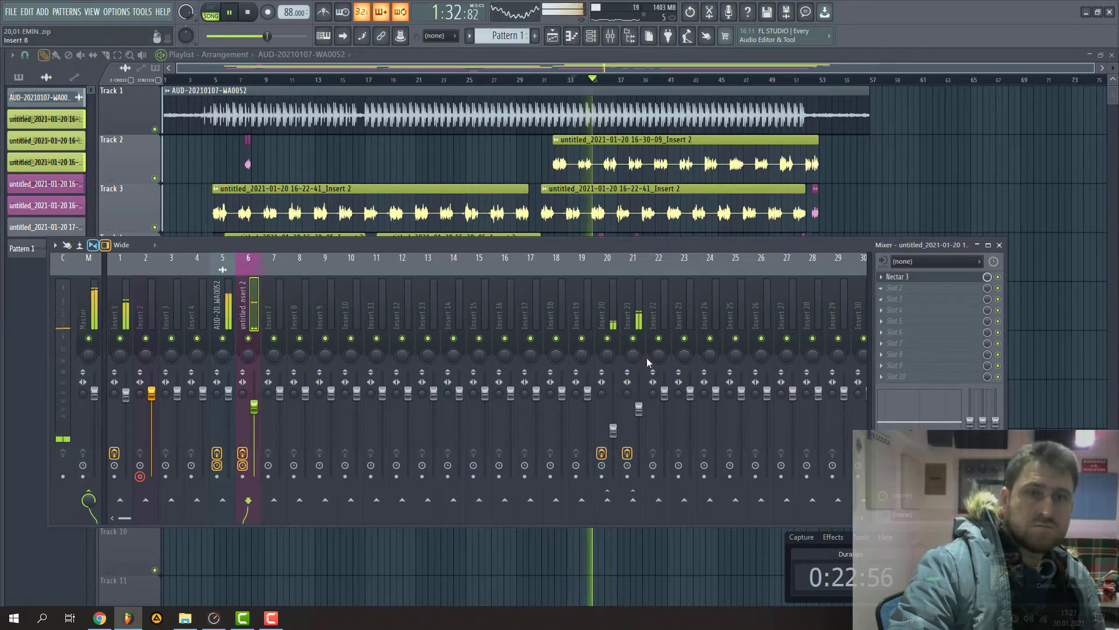
click(936, 276)
click(935, 276)
click(935, 276)
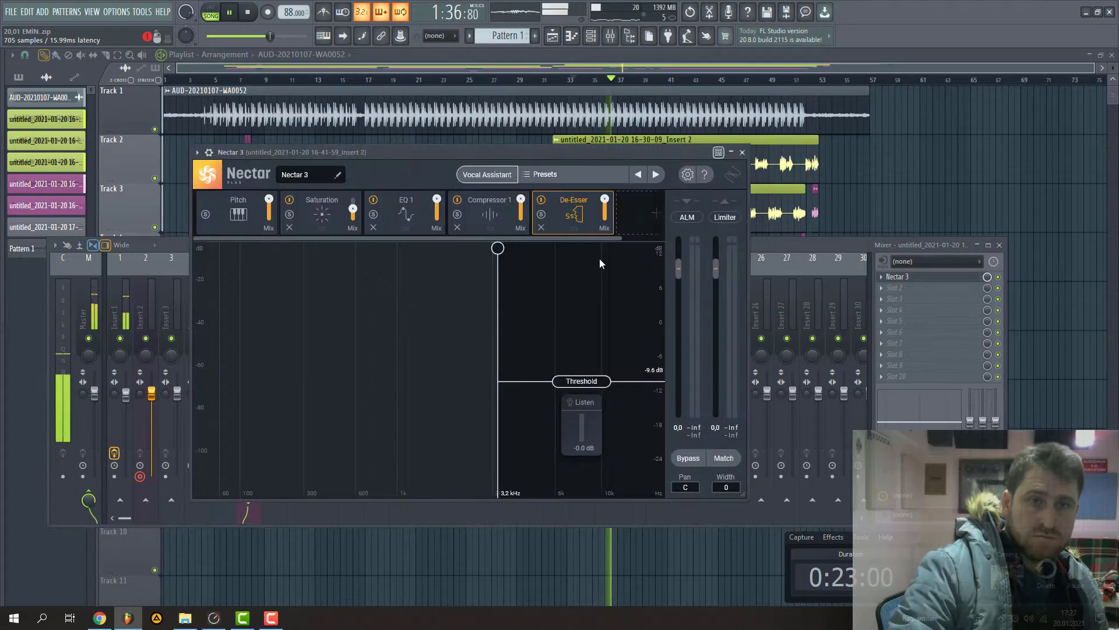
click(498, 223)
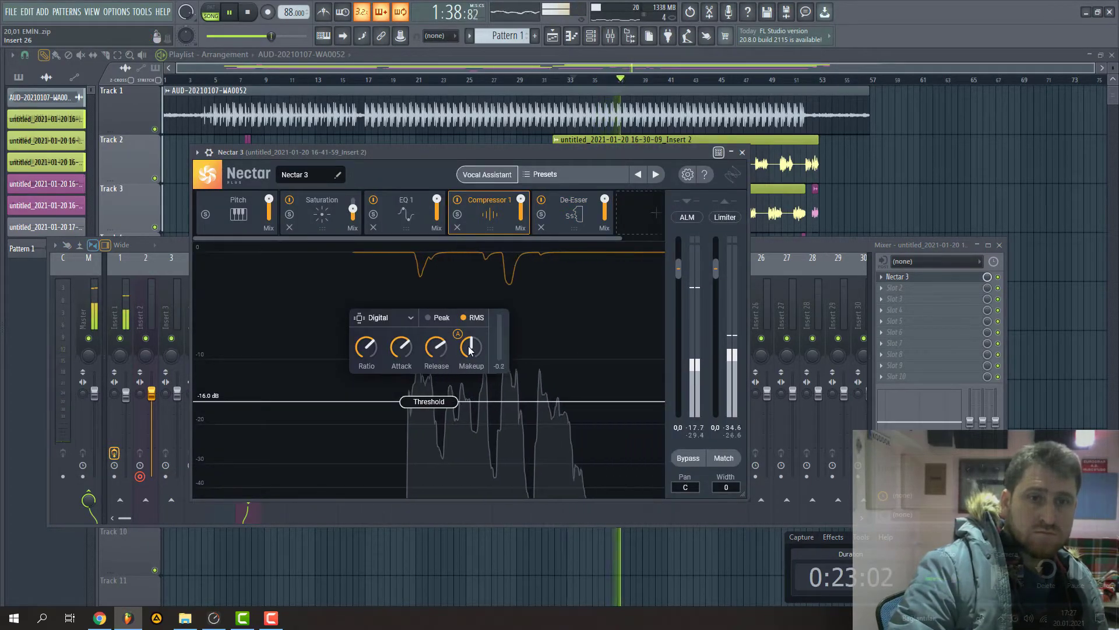
drag(470, 347, 469, 359)
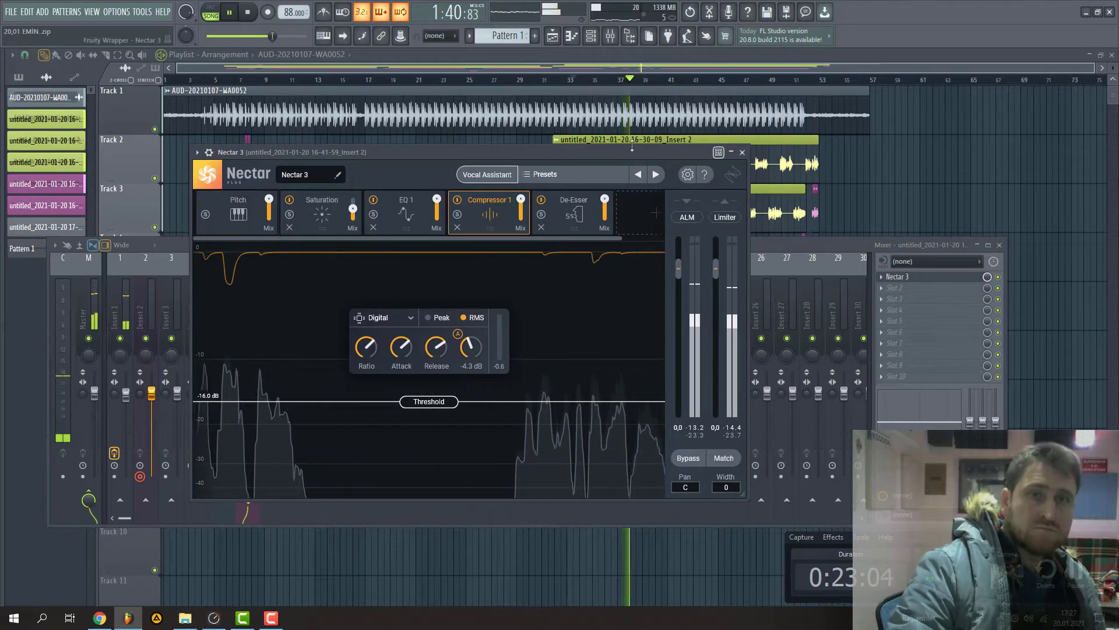
key(Escape)
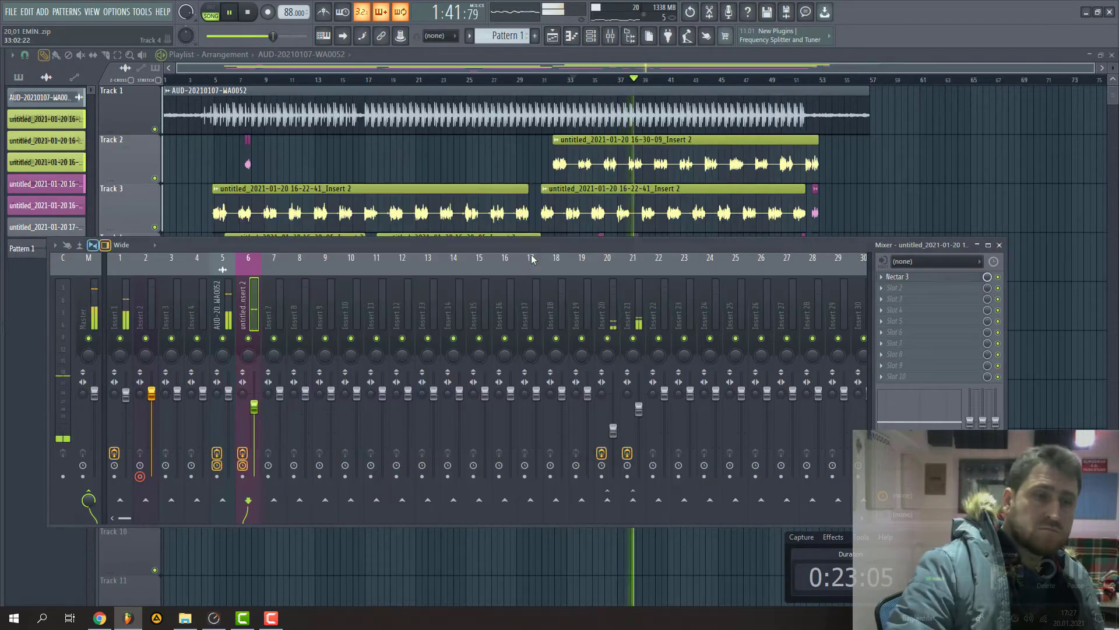
Solo mixer insert 6, unmute Insert 20, and send insert 6 to it at 83%.
right_click(249, 338)
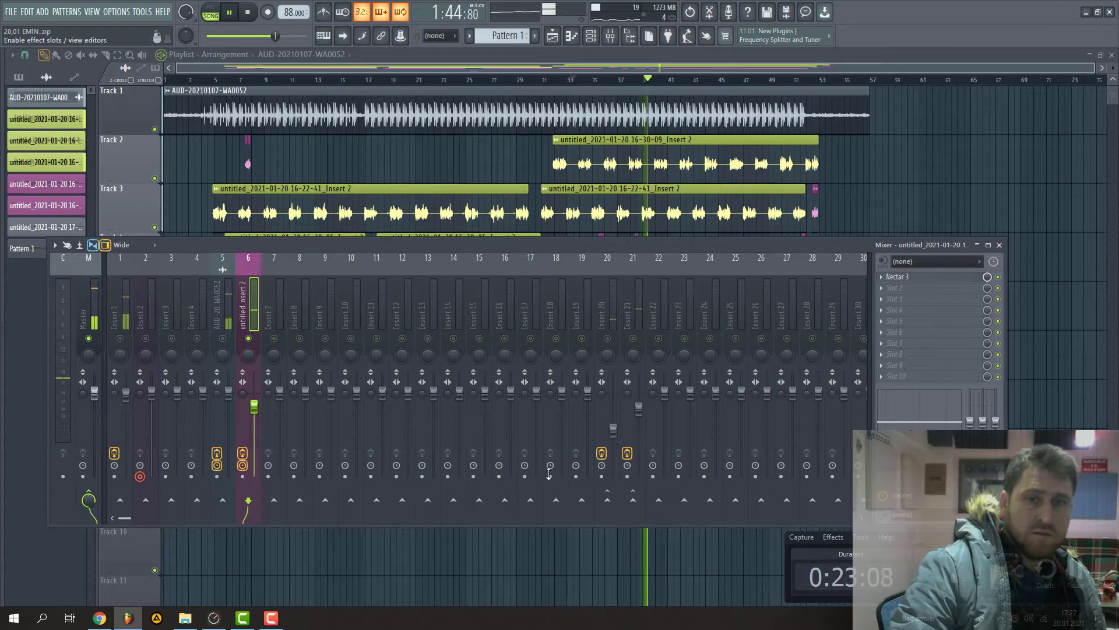
click(607, 339)
click(607, 500)
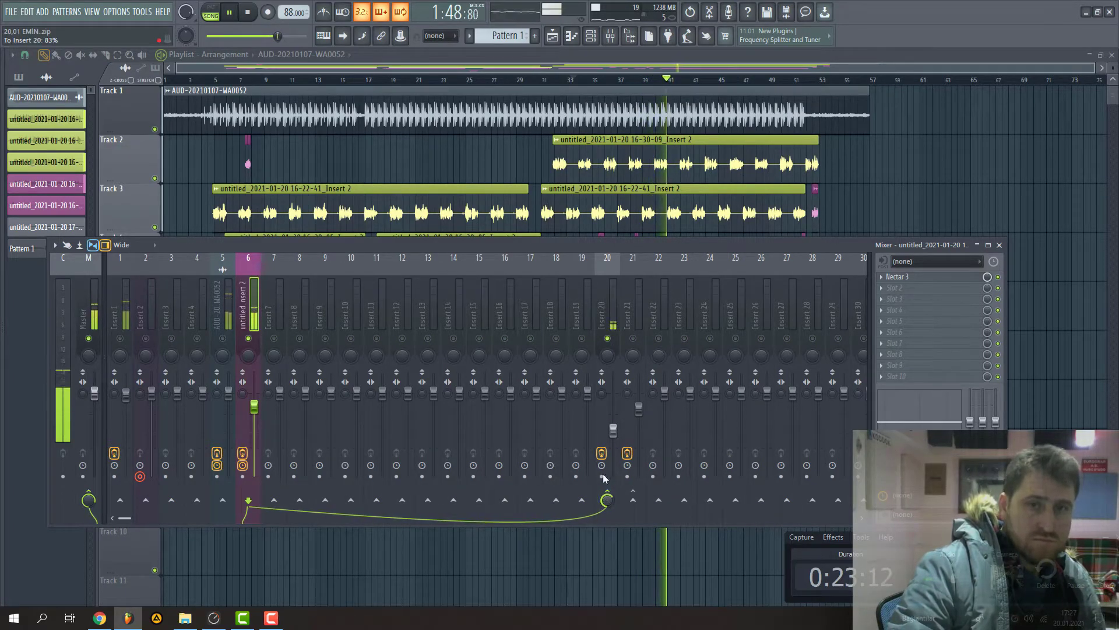
Go through the effects on Inserts 20, 21 and 1, enable Insert 1's effect chain, and clear the mixer solo.
click(607, 309)
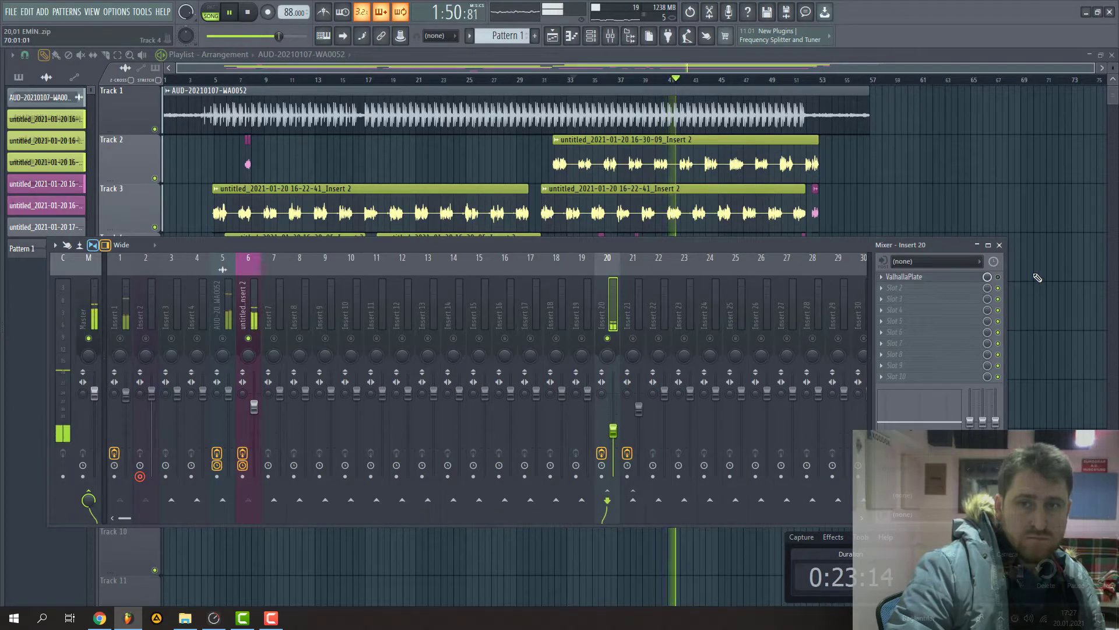
key(Right)
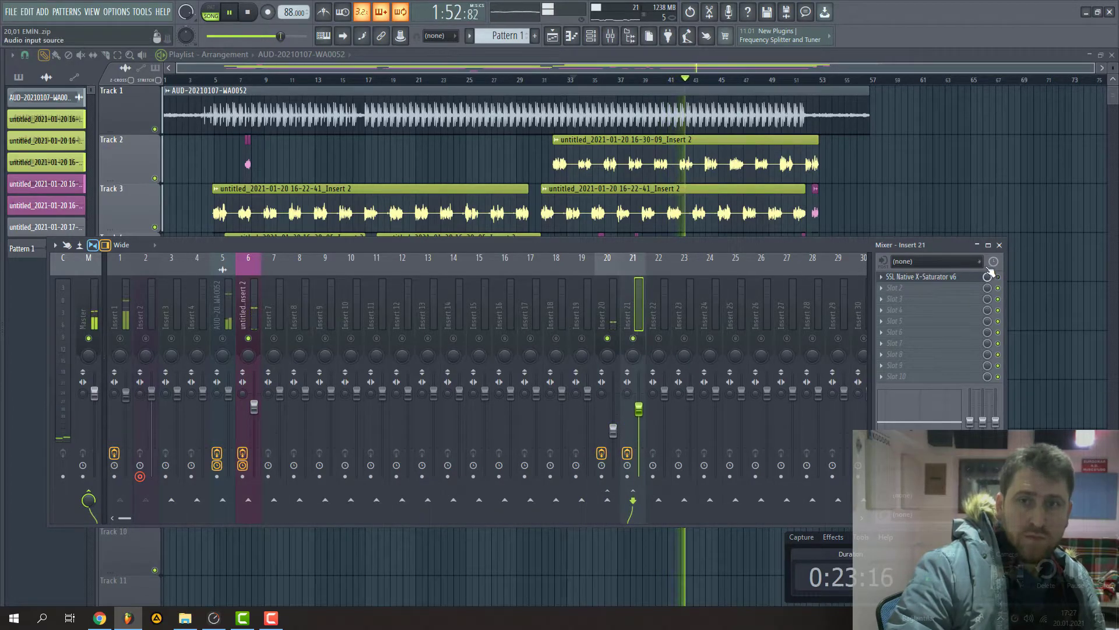
key(Home)
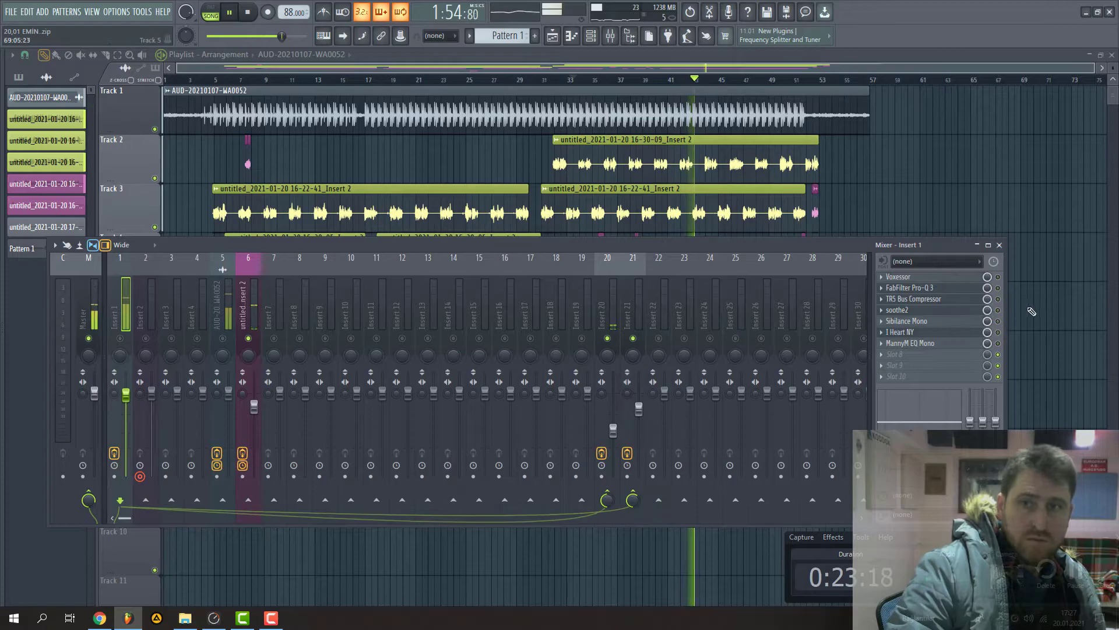
click(998, 343)
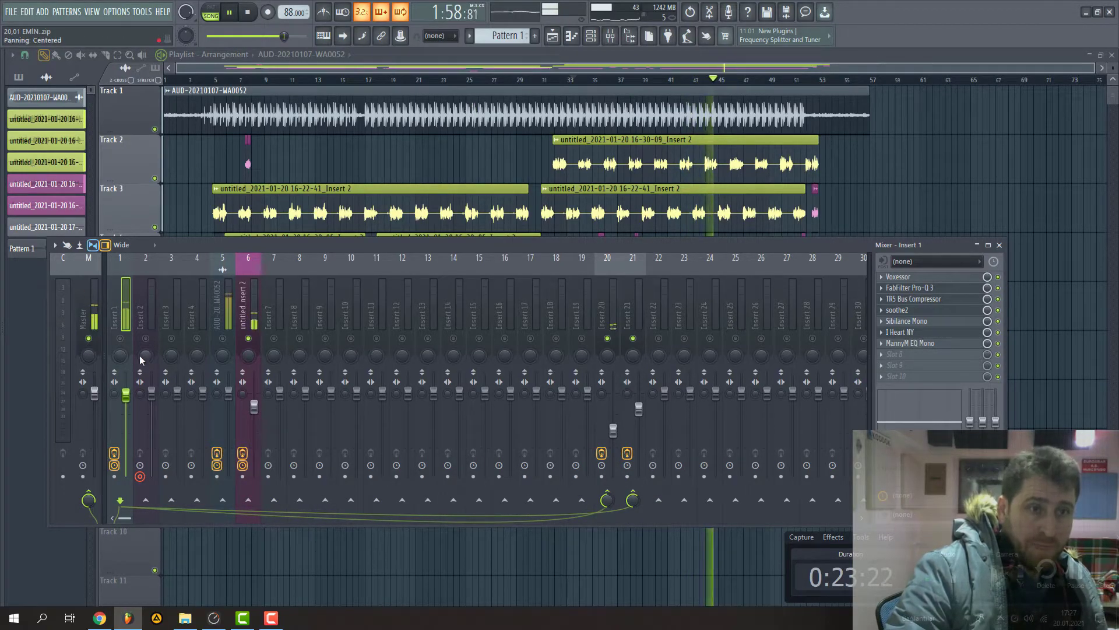
right_click(121, 339)
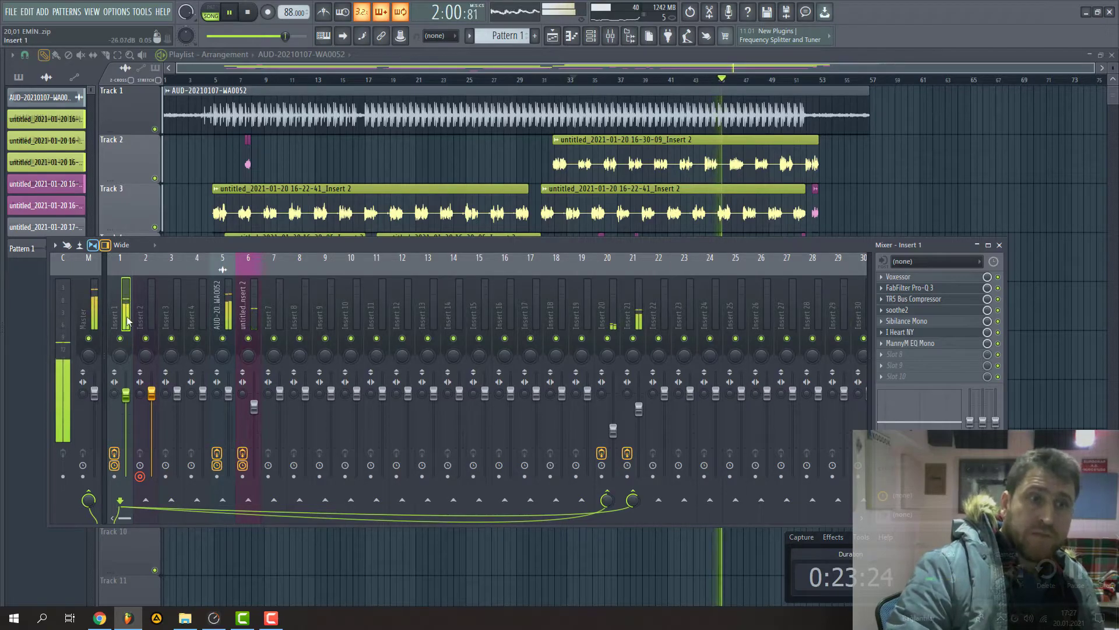
Check the levels of the song's insert and Insert 1 during playback, stop it, and slightly lower Insert 2's fader.
click(225, 312)
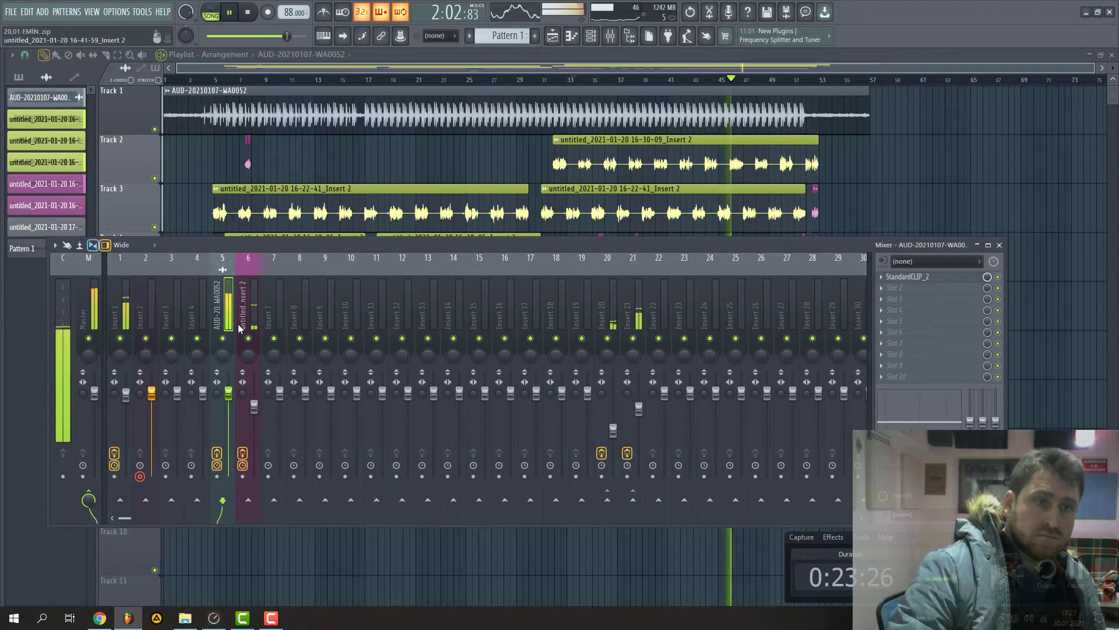
click(120, 309)
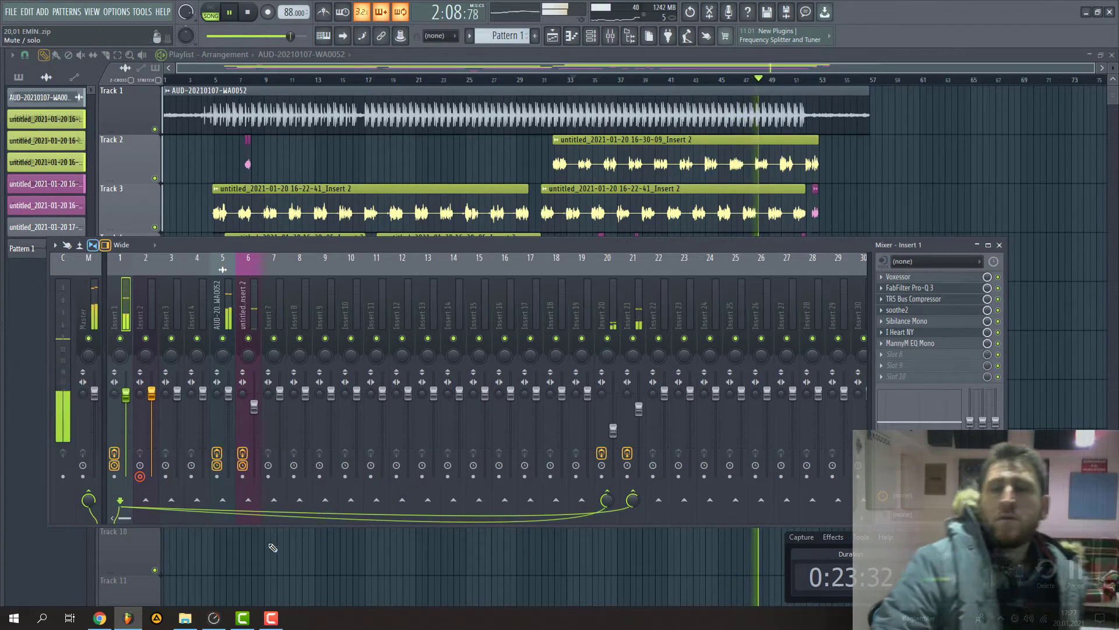
click(146, 303)
click(120, 303)
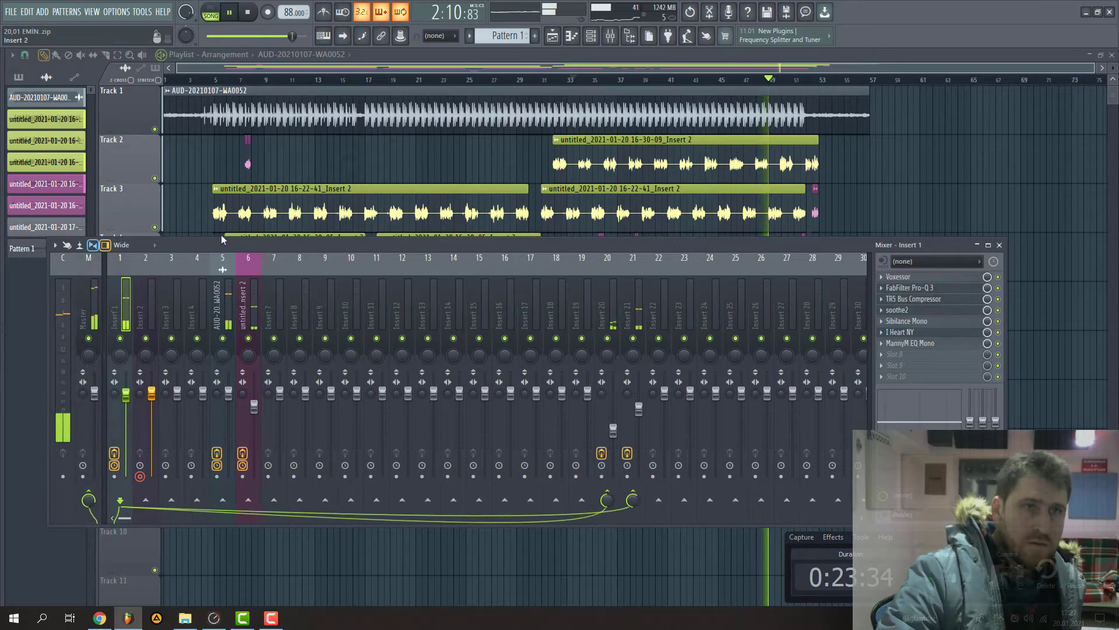
key(space)
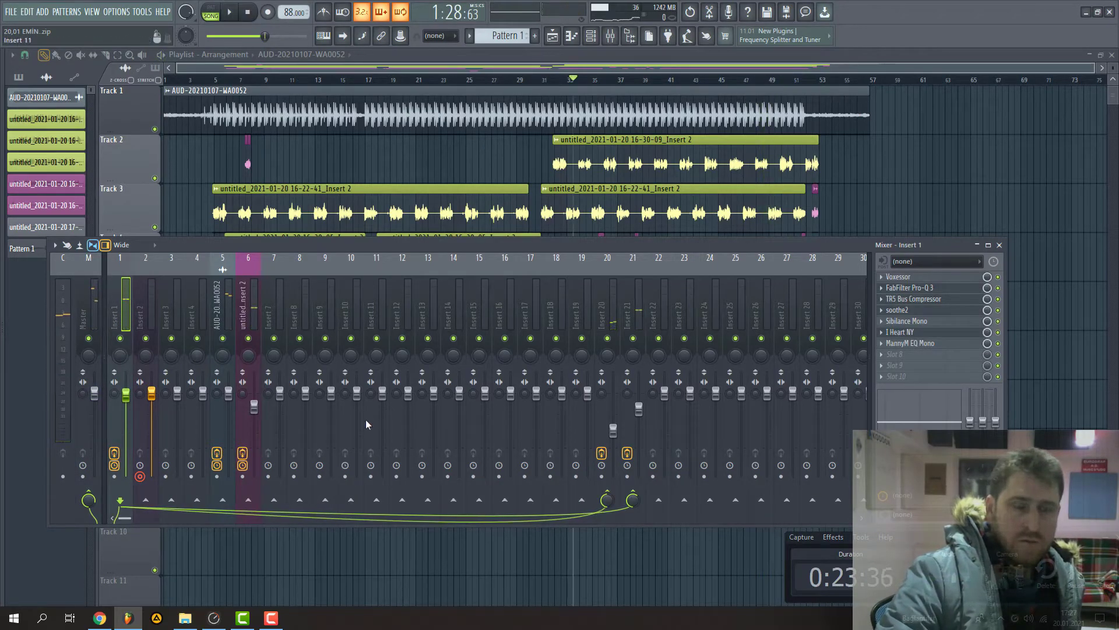
click(153, 396)
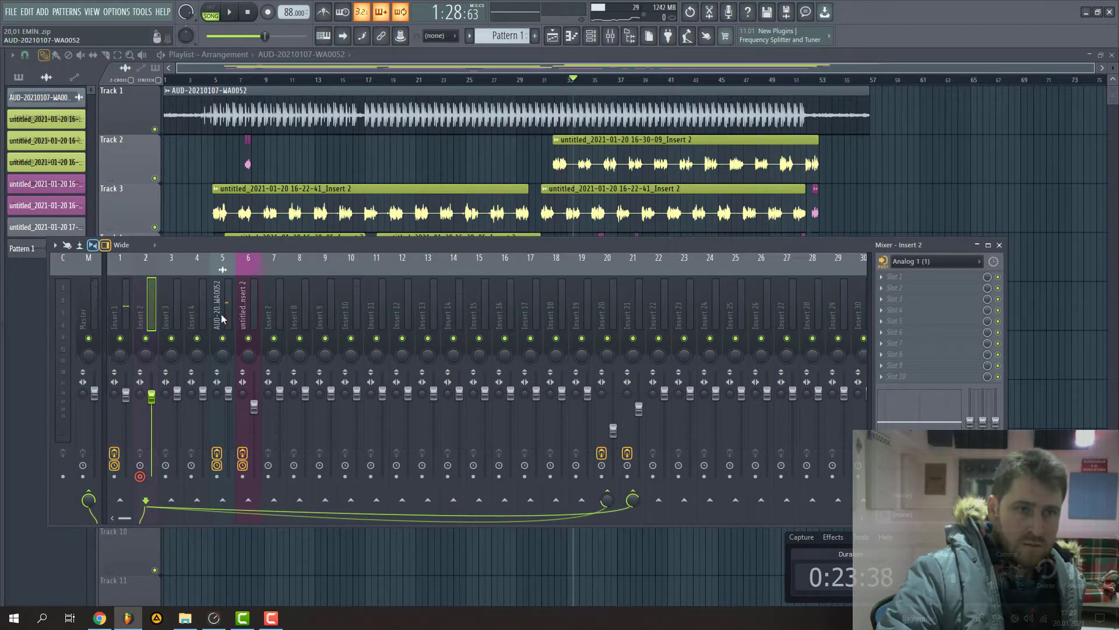
click(120, 309)
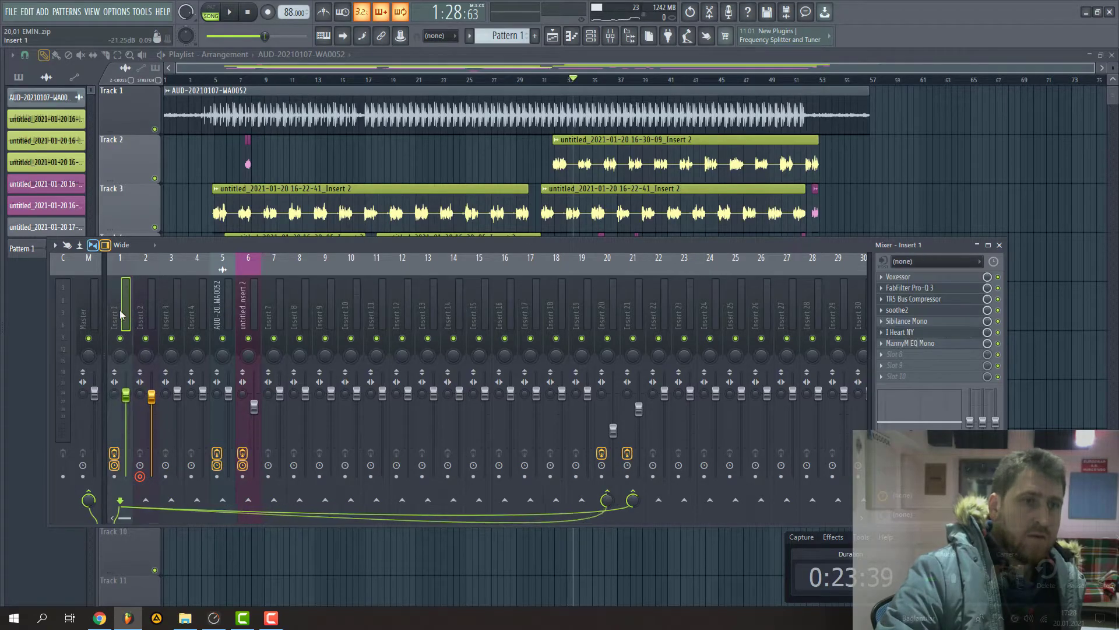
Play the song and adjust Sibilance Mono on Insert 1, lowering the threshold to -29.8 and increasing its range.
click(235, 12)
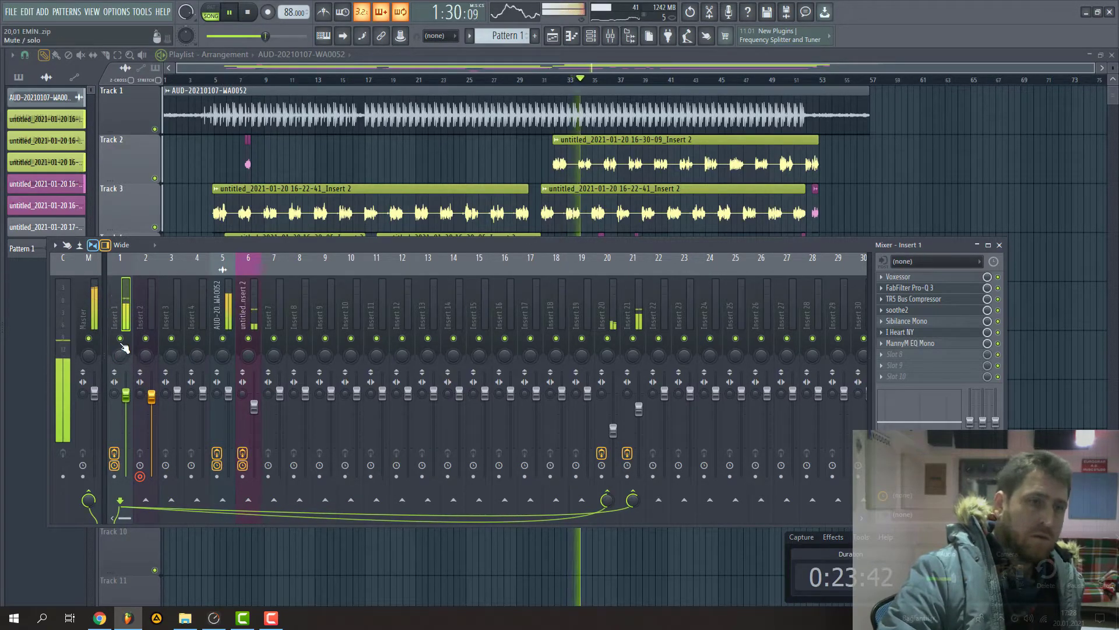
click(941, 321)
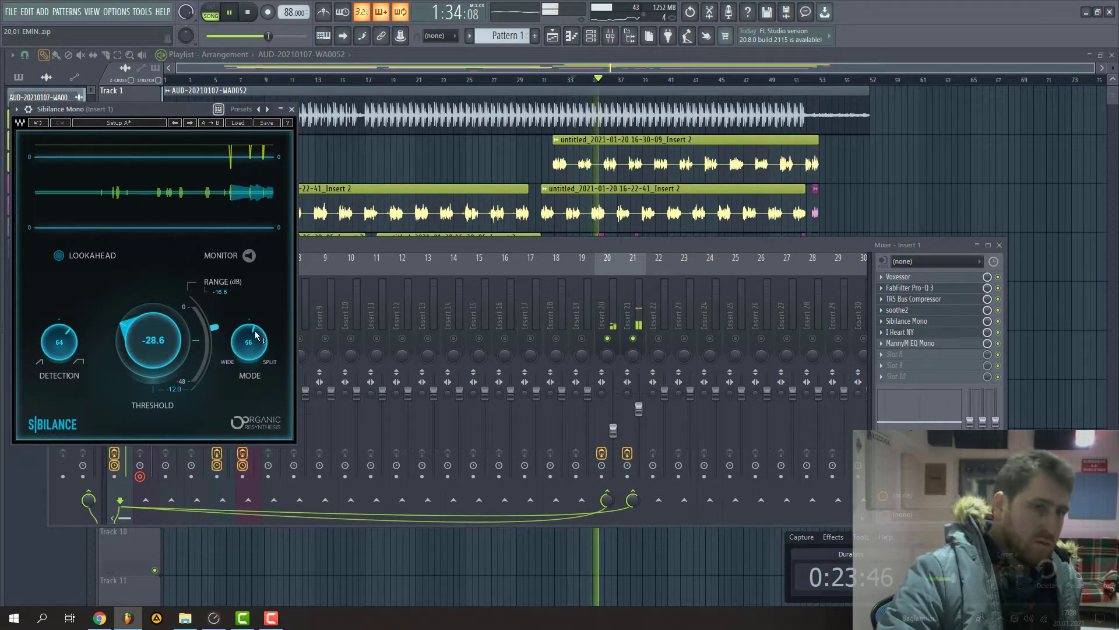
drag(216, 328, 217, 333)
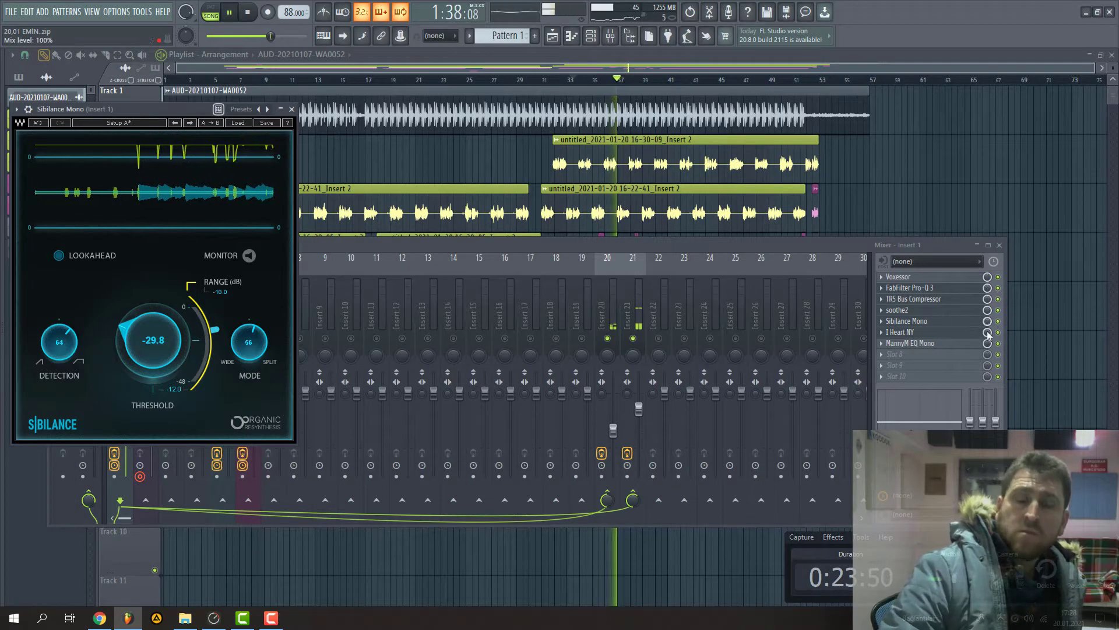
Compare Insert 1's sound with I Heart NY off and on, and review its Sibilance Mono, soothe2 and FabFilter Pro-Q 3 effects.
click(1001, 349)
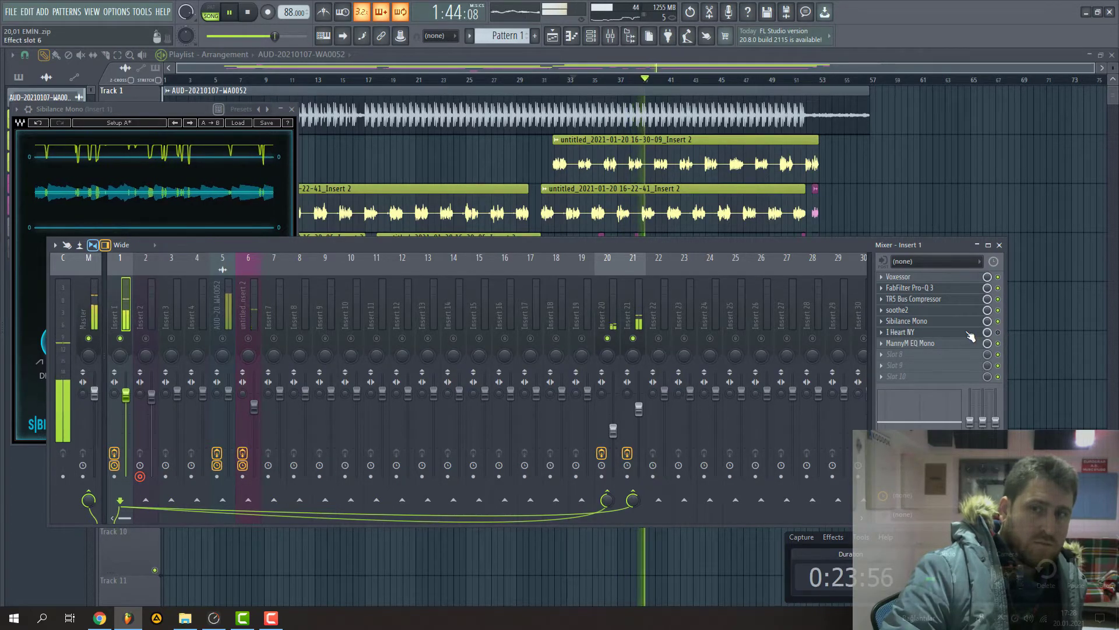
click(1001, 335)
click(1000, 334)
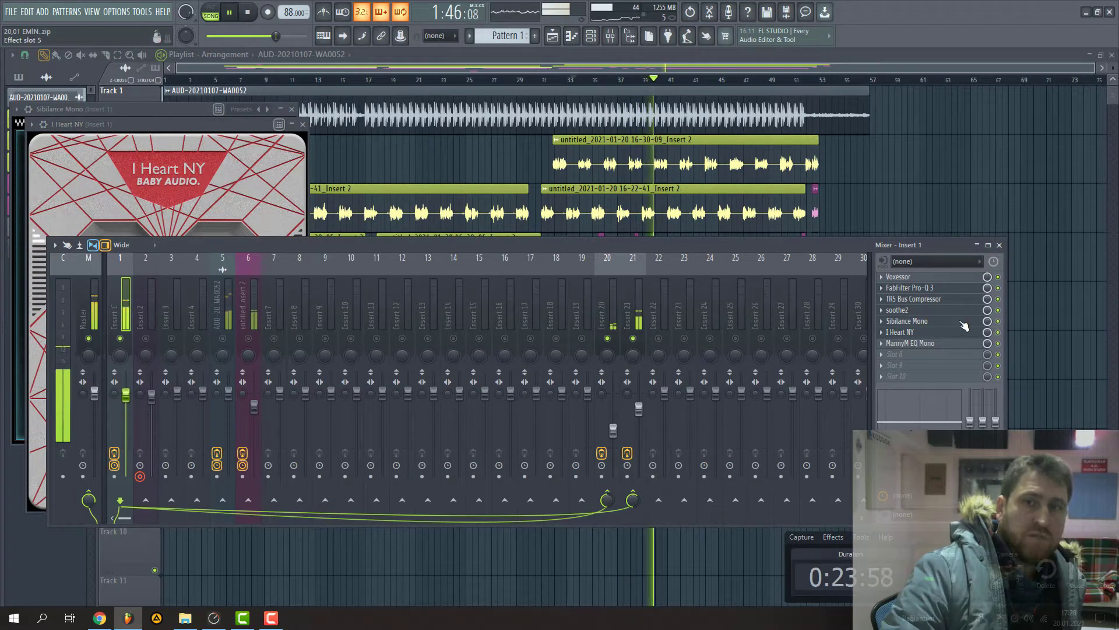
click(963, 322)
click(991, 309)
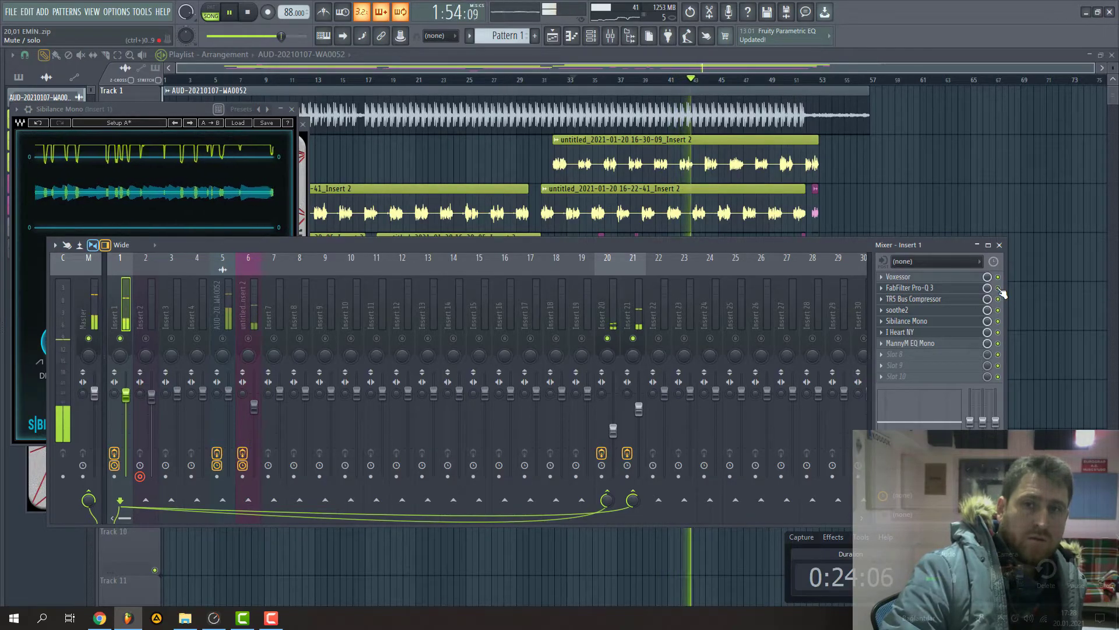
click(911, 288)
drag(244, 250, 338, 457)
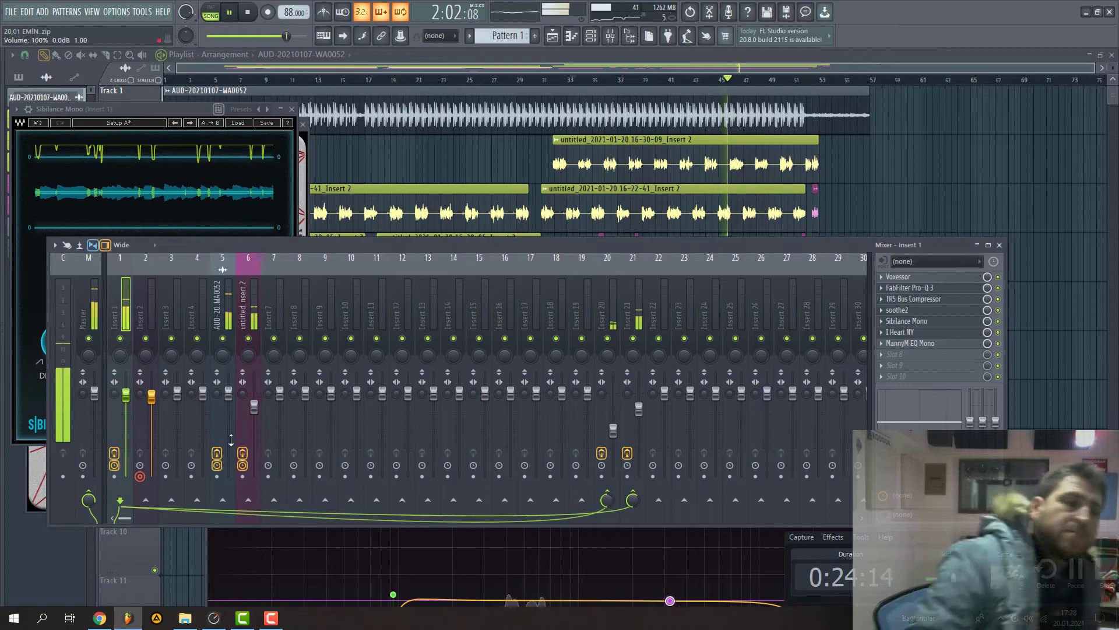
Stop playback and close the Sibilance Mono and I Heart NY plugin windows.
click(83, 327)
key(space)
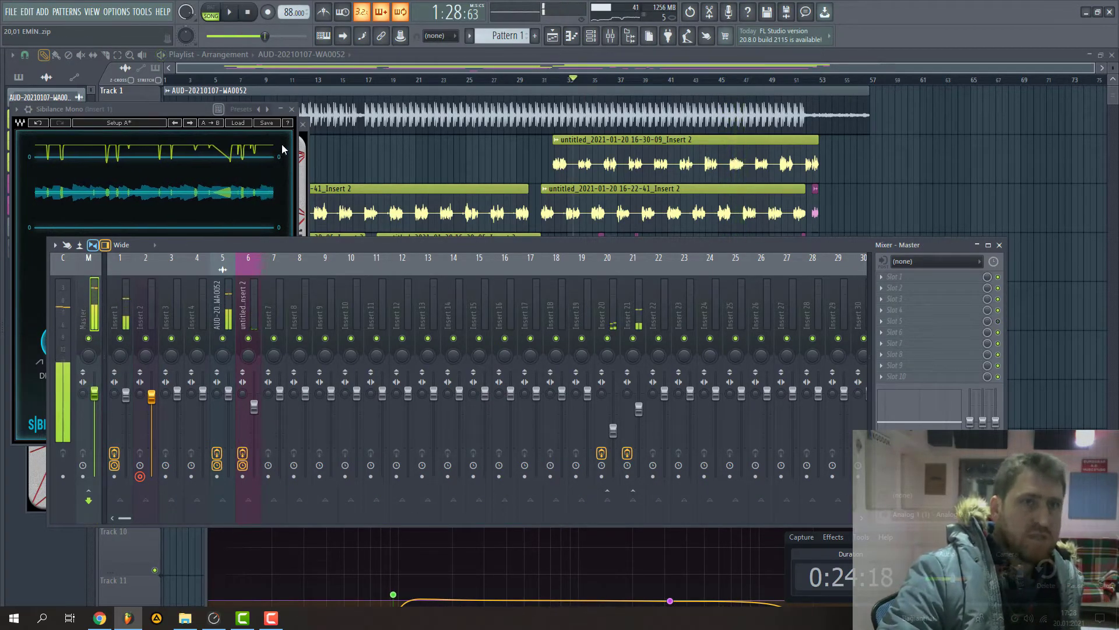
click(282, 152)
click(292, 109)
click(297, 129)
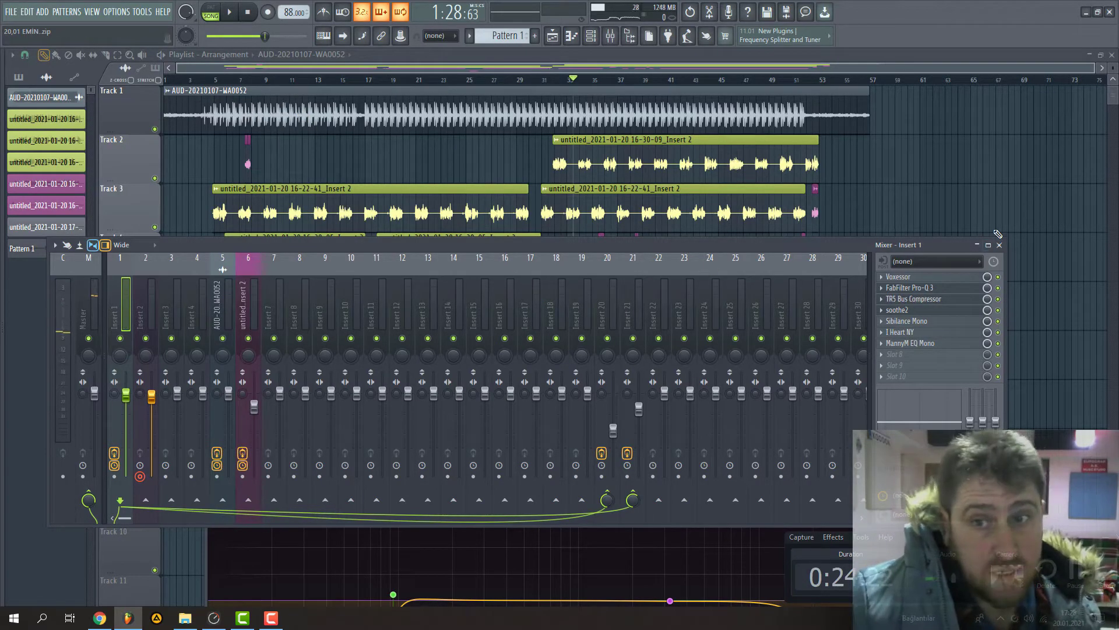
Load the DA Vocal Distortion producer preset in SSL Native X-Saturator v6 on Insert 21.
click(251, 329)
click(127, 321)
drag(640, 416, 640, 422)
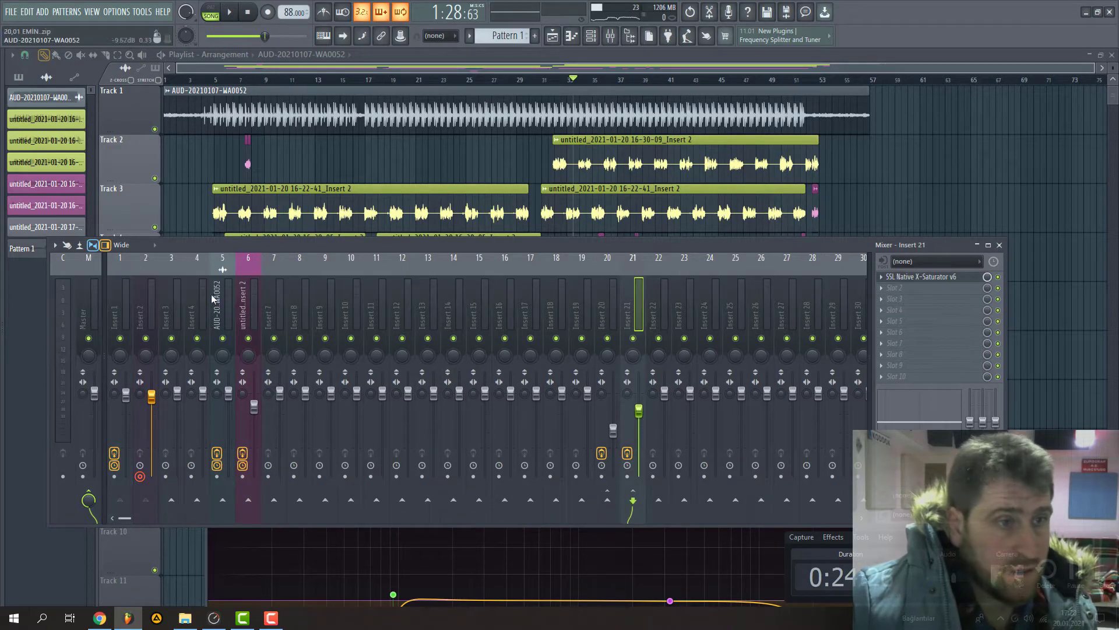
click(127, 302)
click(634, 314)
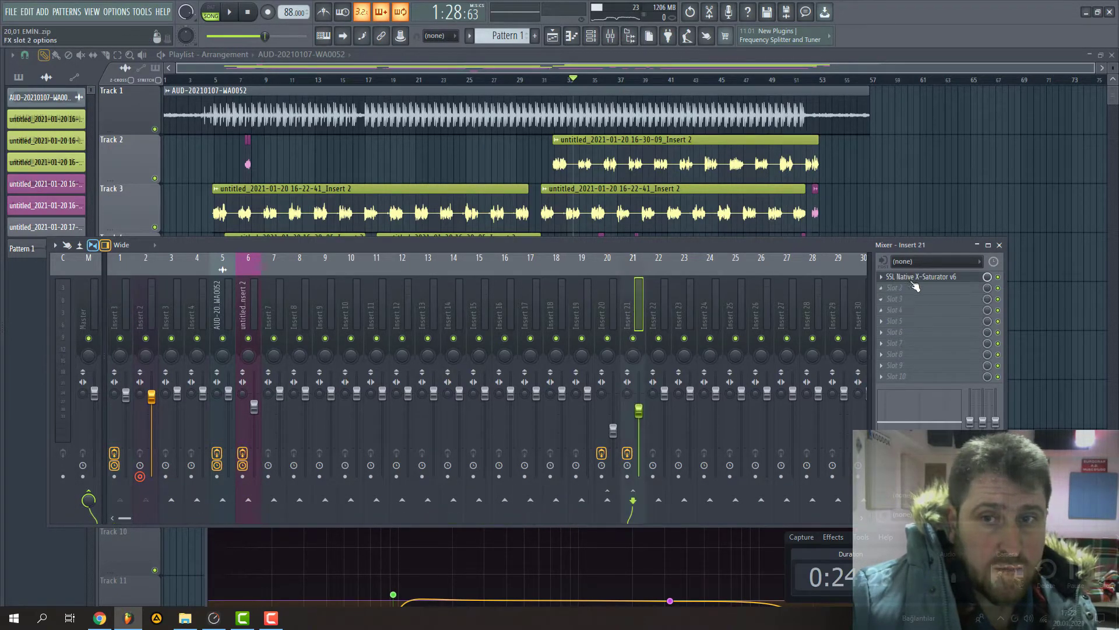
click(920, 278)
click(357, 386)
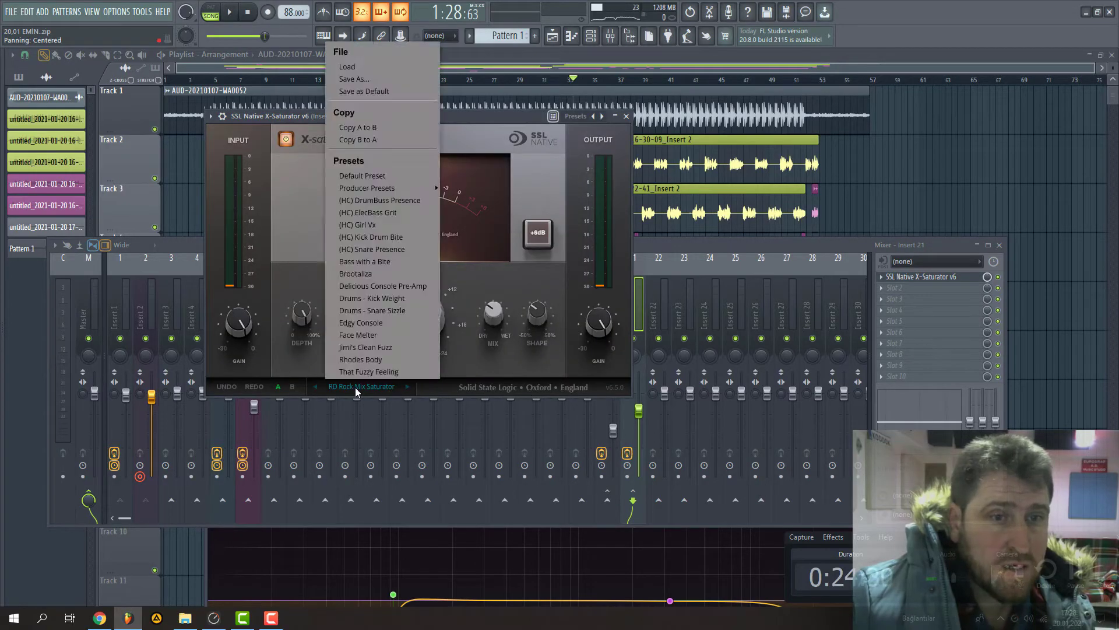
mouse_move(402, 185)
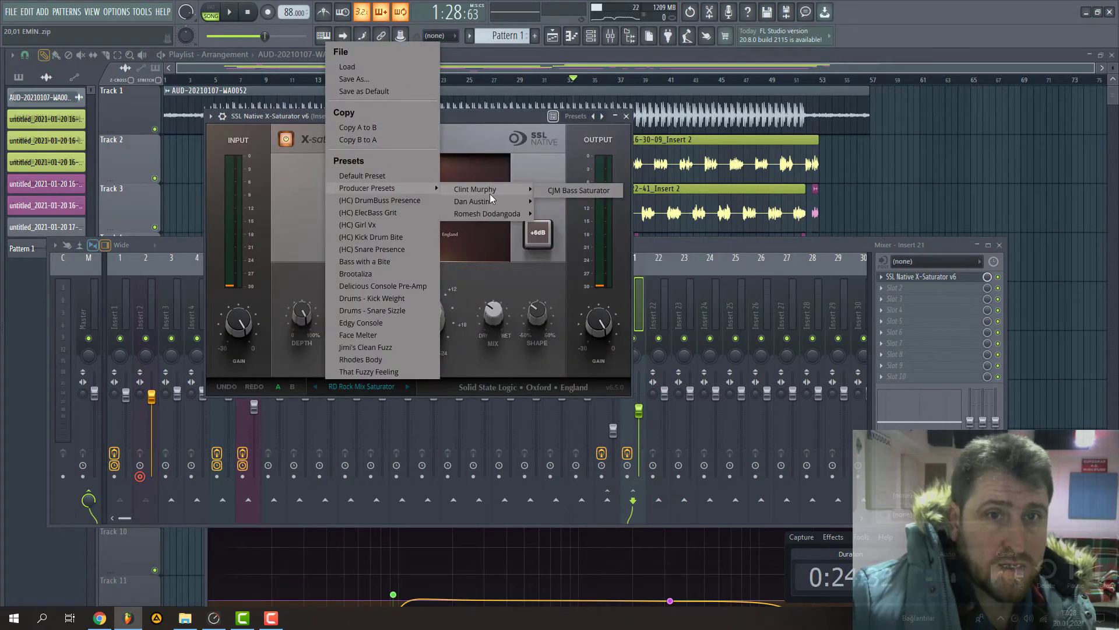
mouse_move(489, 197)
click(578, 252)
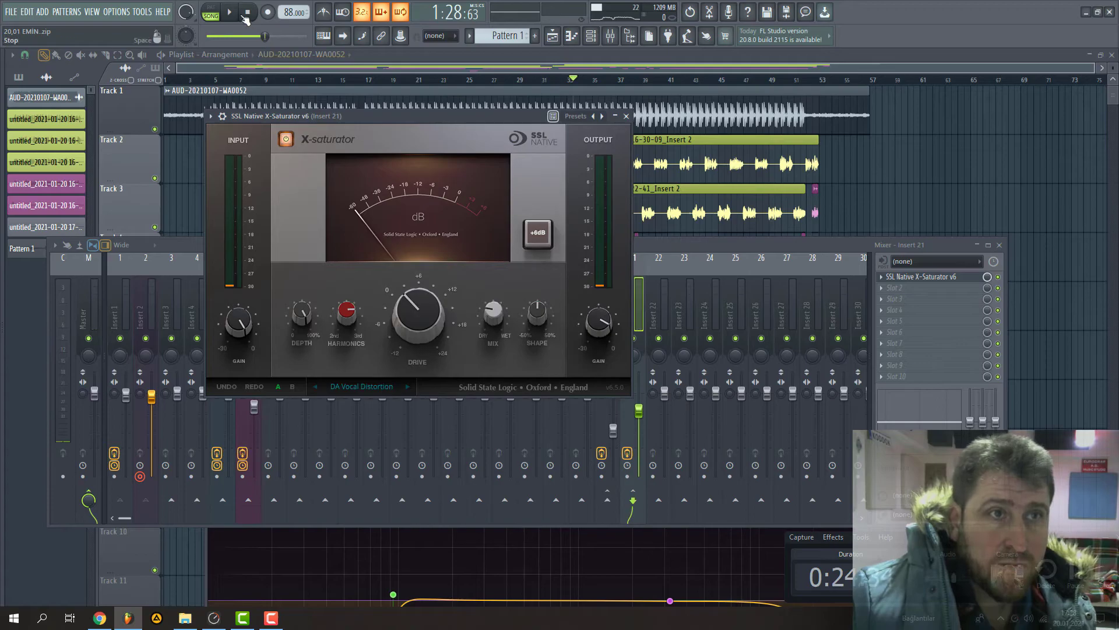
Listen to the song with the new saturator preset while viewing Insert 1, stop it, and close the open plugin and mixer windows.
key(space)
click(120, 350)
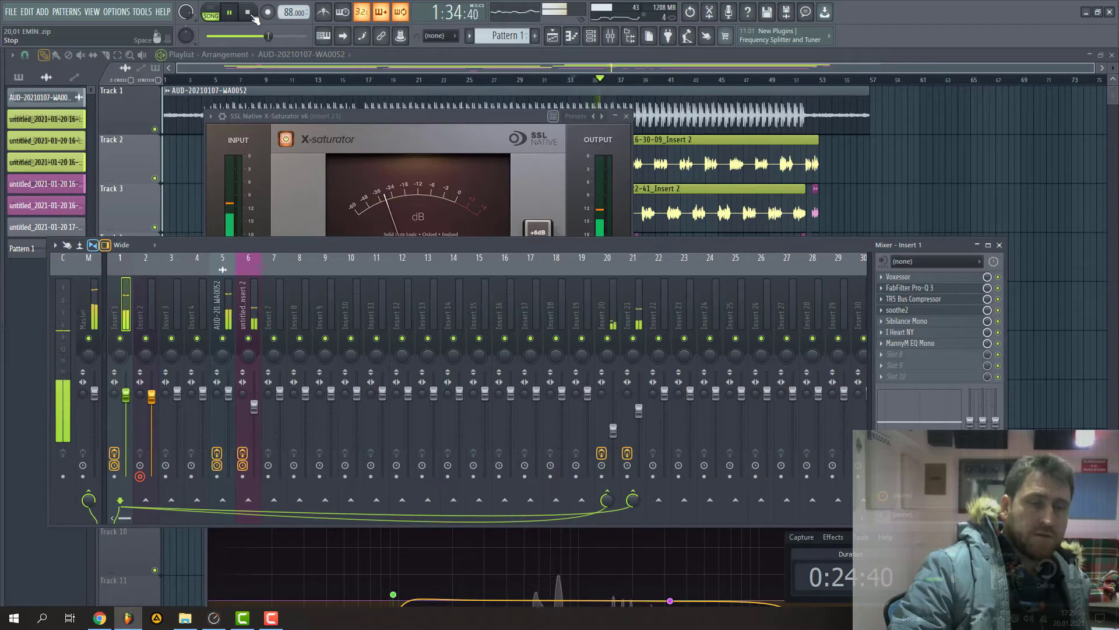
click(248, 12)
click(89, 303)
key(F12)
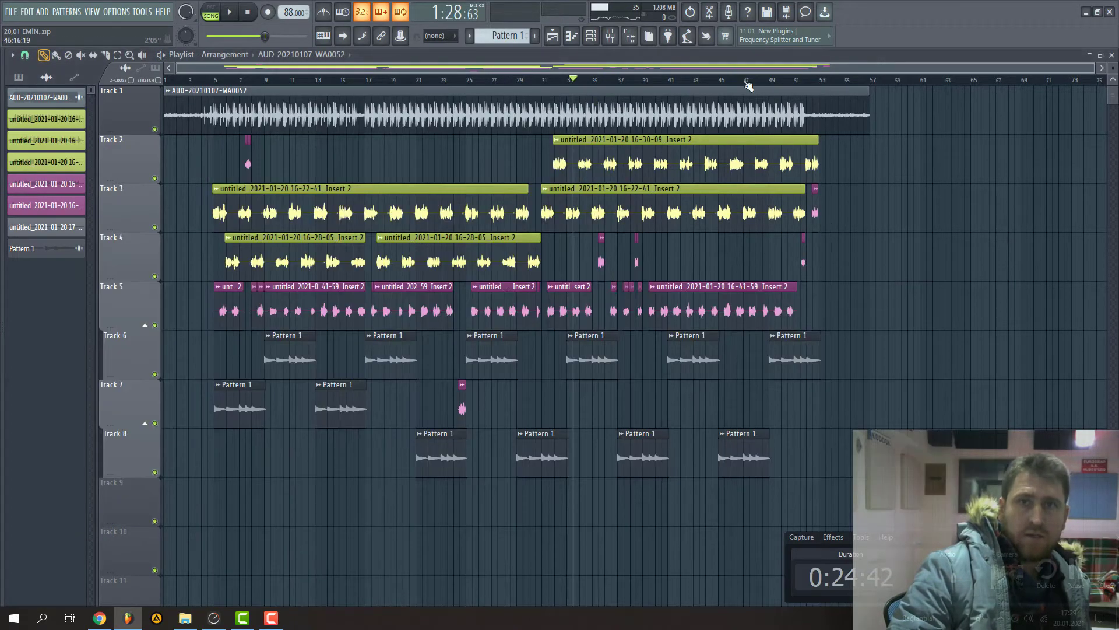
Check Insert 1's sends, play the arrangement from bar 5 while watching the mixer levels, and stop playback.
click(611, 35)
click(121, 303)
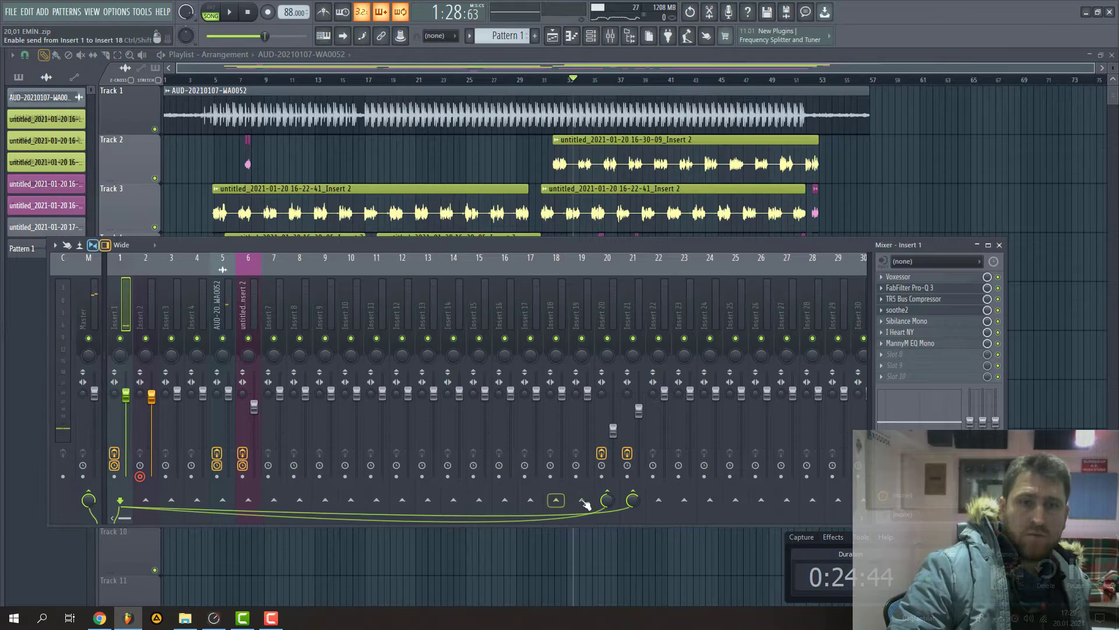
key(F12)
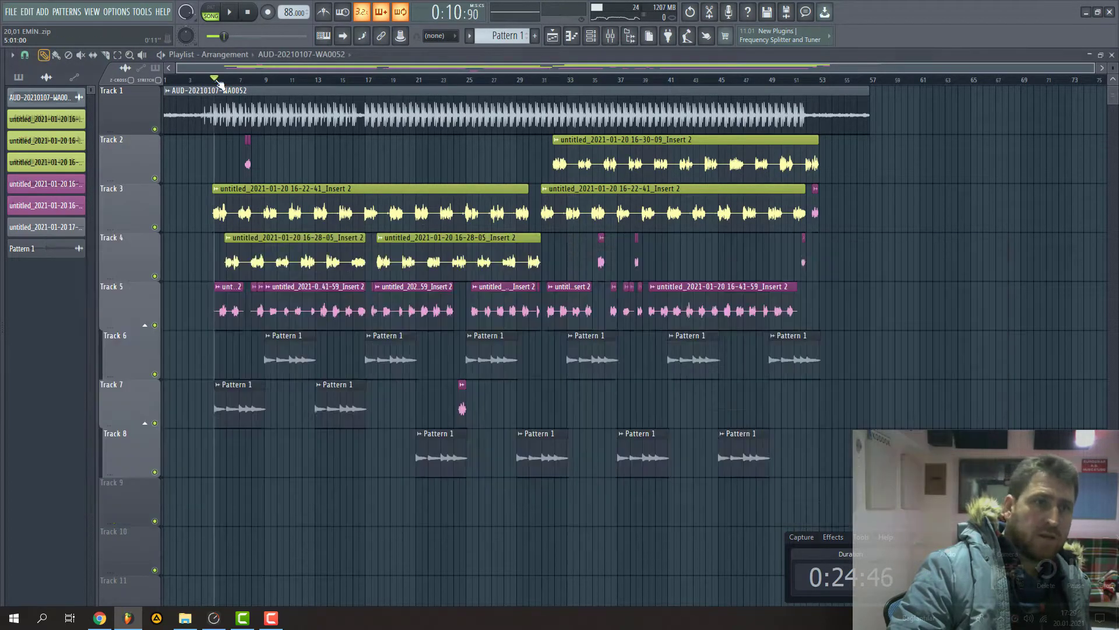
key(space)
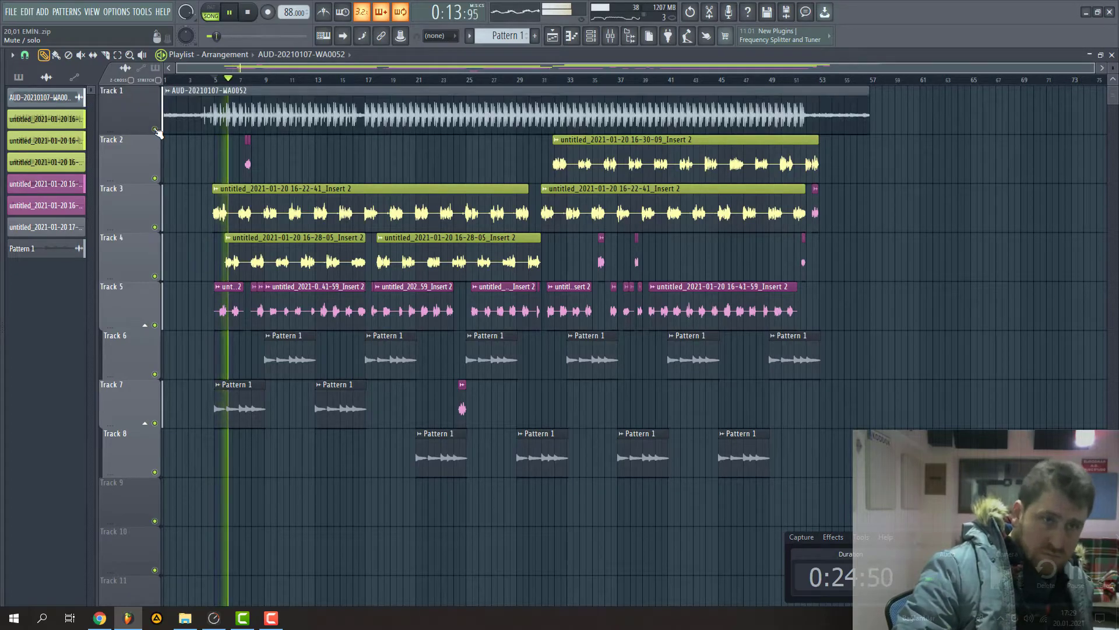
click(610, 36)
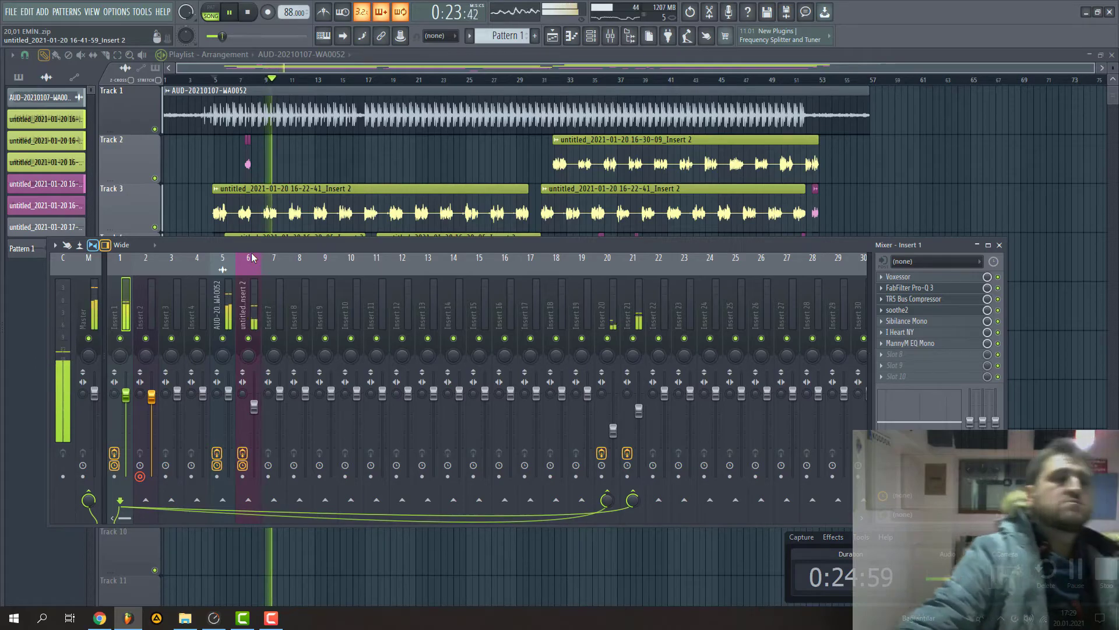
key(space)
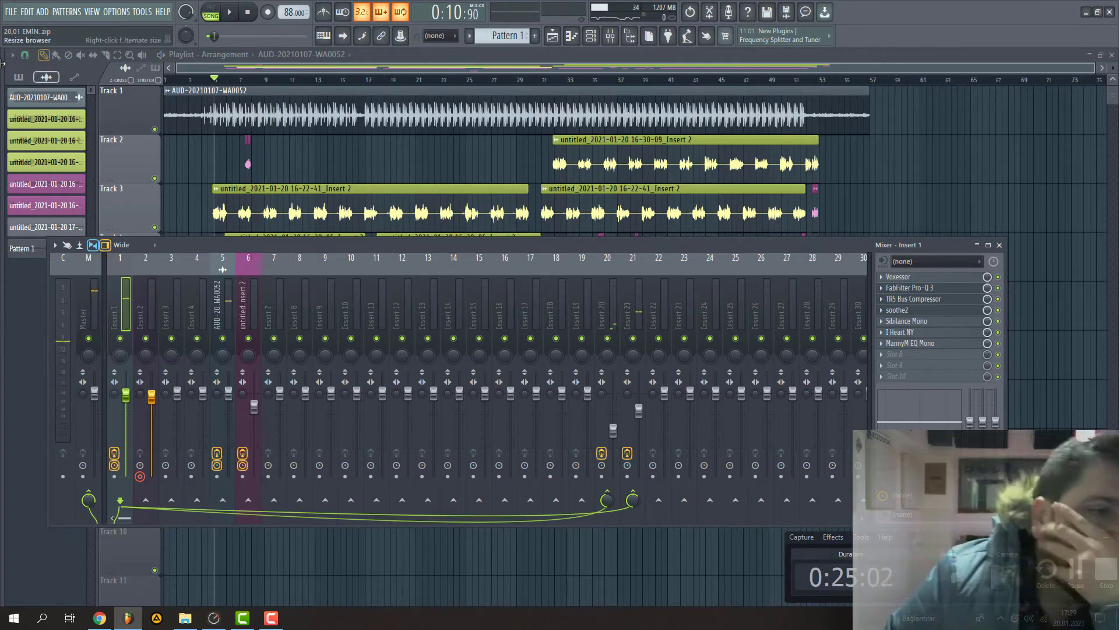
Export the project as a zipped loop package, overwriting its existing zip file.
click(87, 311)
click(11, 12)
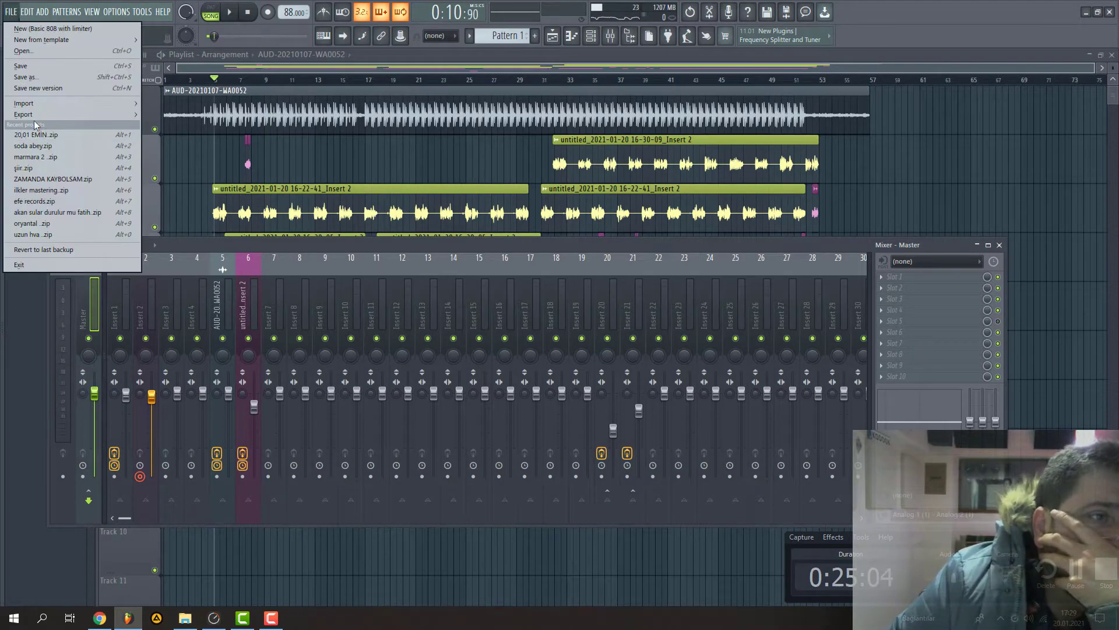
mouse_move(70, 119)
click(188, 236)
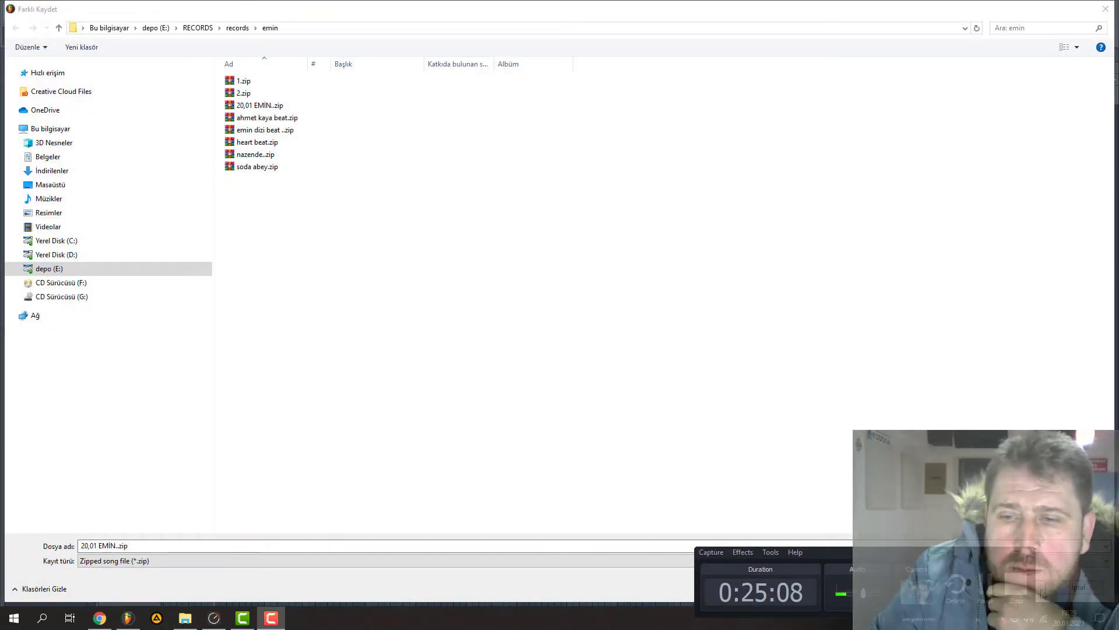
click(1043, 593)
click(583, 312)
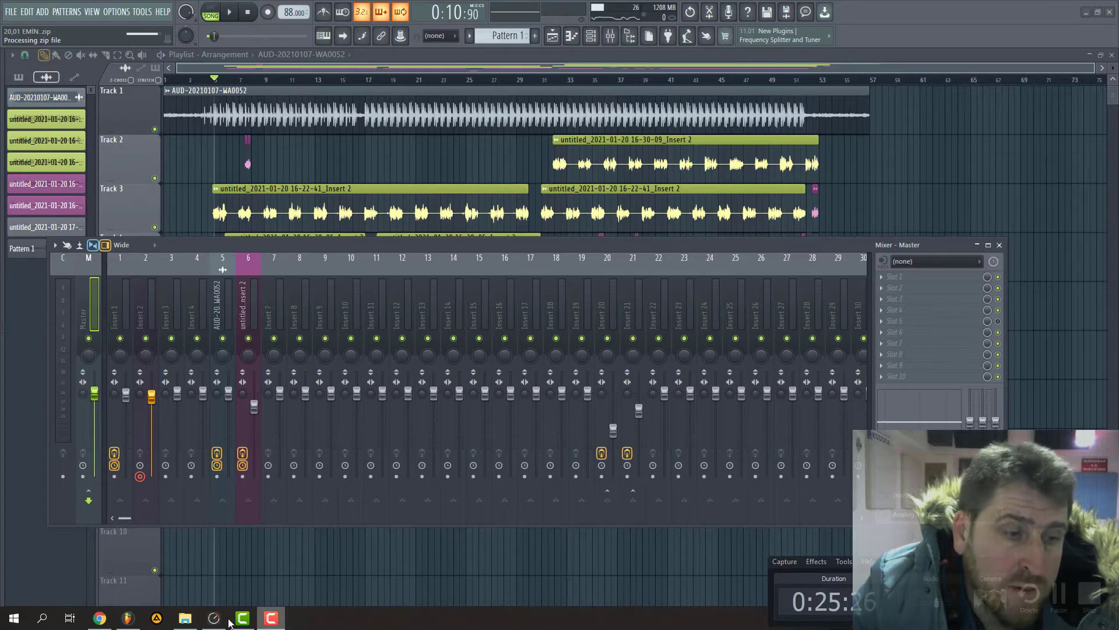
click(96, 622)
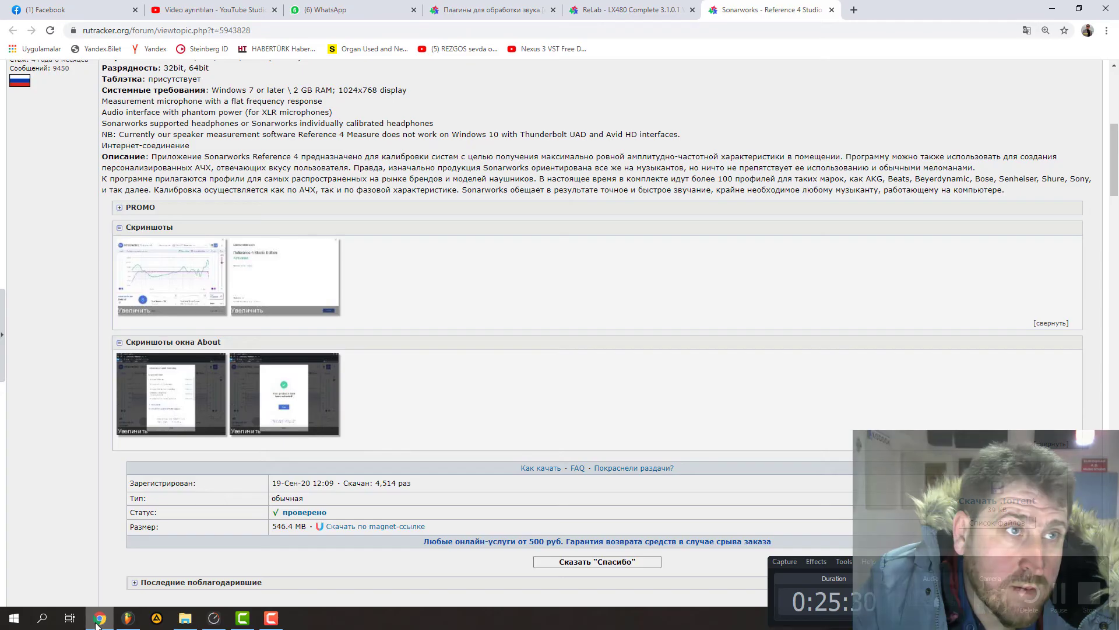
click(96, 623)
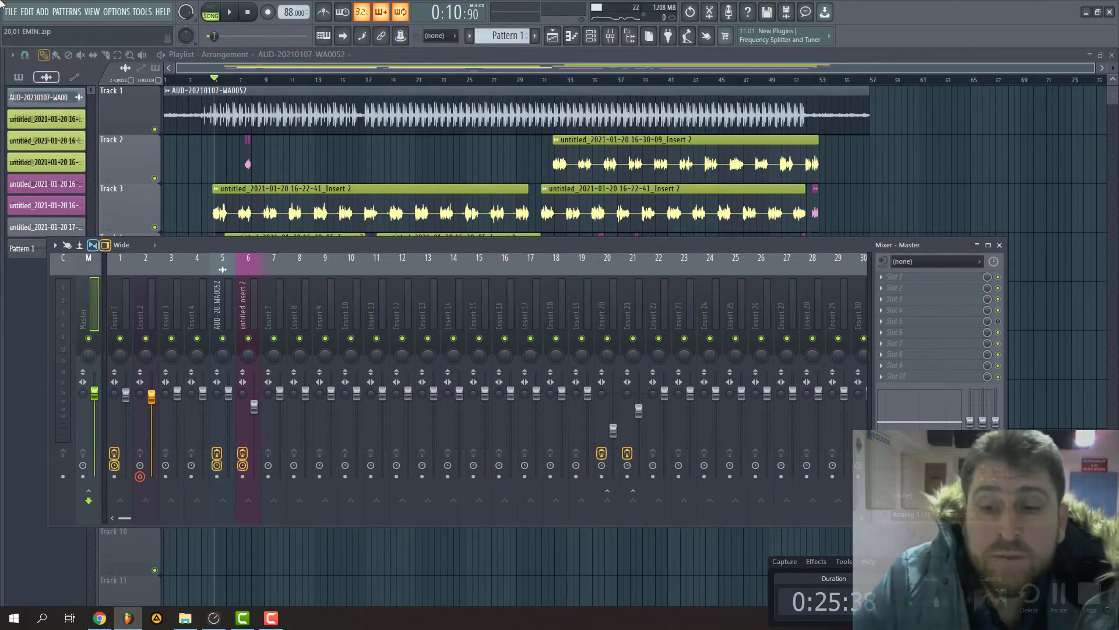
Start a new project from the Basic 808 with limiter template and return to it after viewing the desktop.
click(8, 17)
click(24, 21)
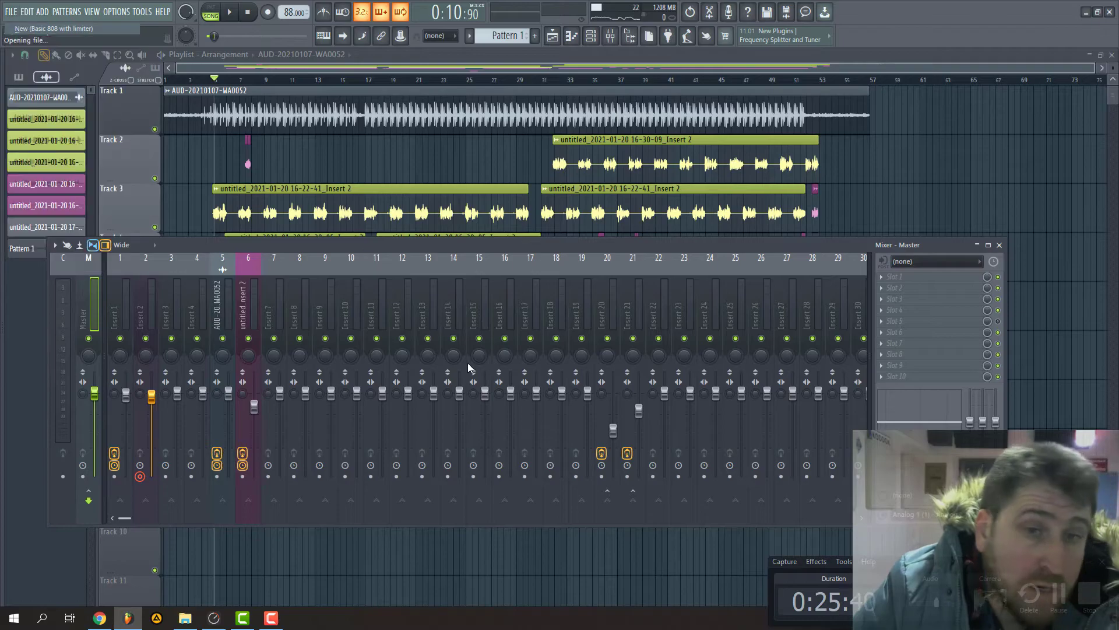
key(super+d)
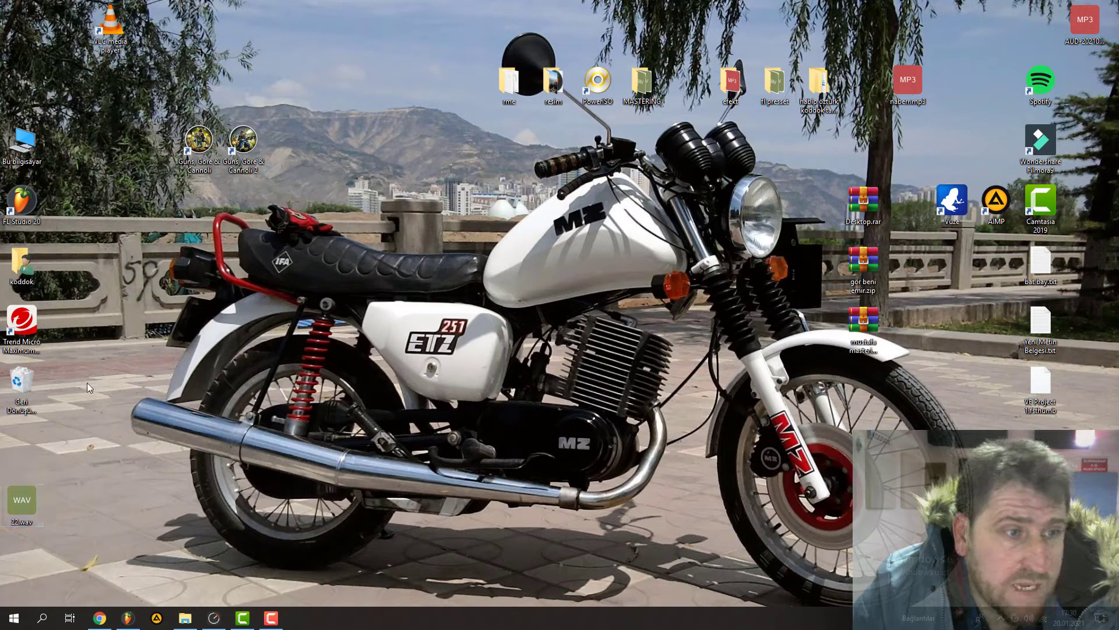
click(126, 621)
Export the empty project to the desktop as untitled.wav, switch to song mode, and bring up the playlist.
click(23, 16)
mouse_move(44, 114)
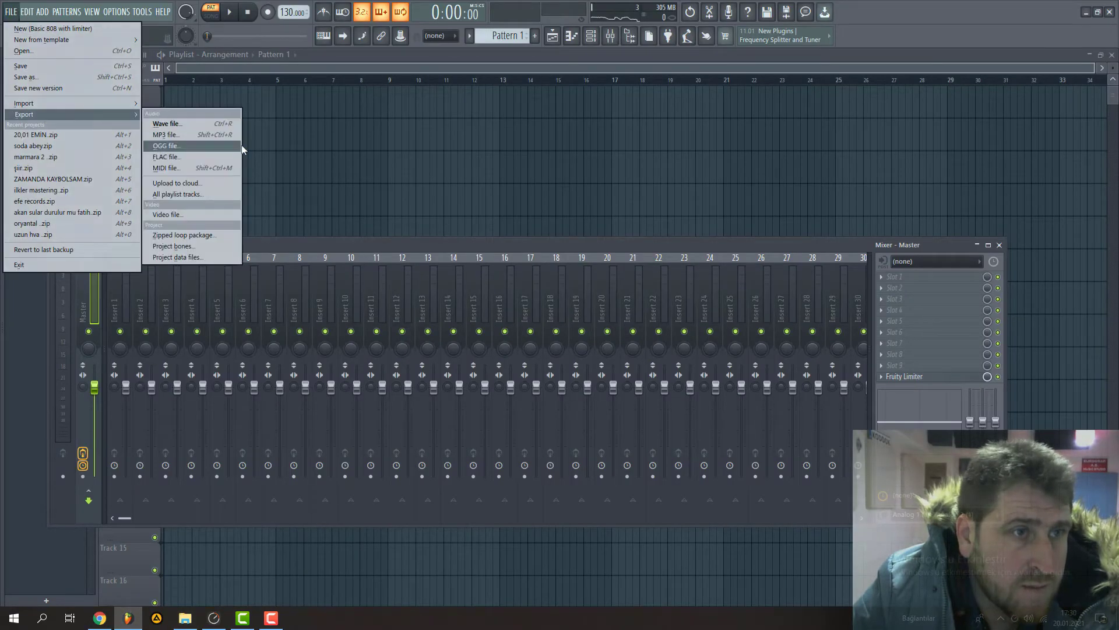
click(184, 121)
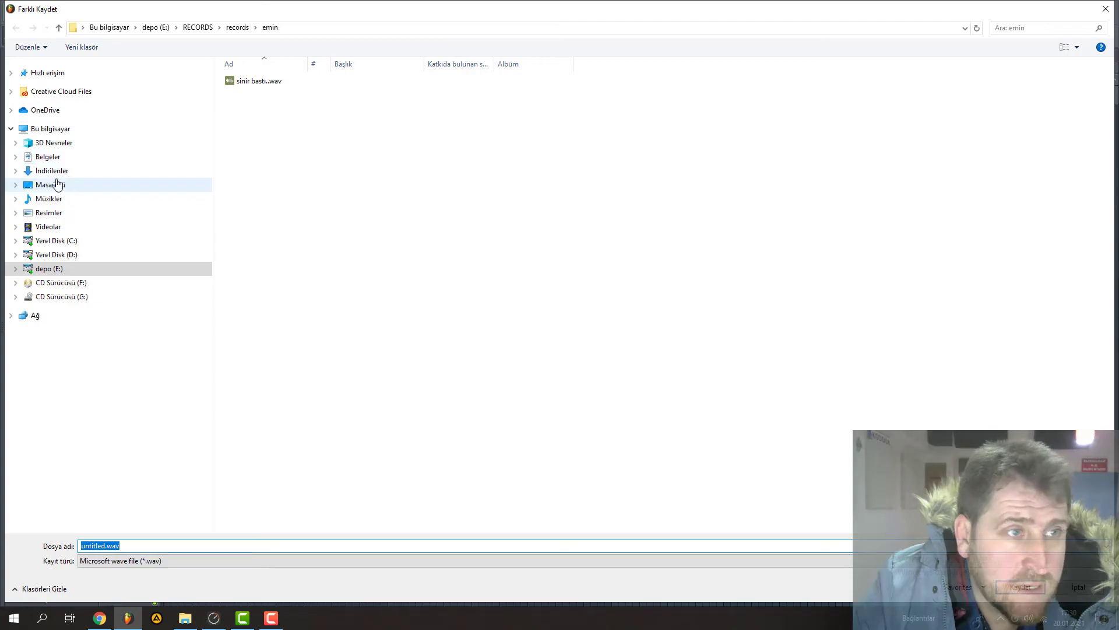
click(55, 185)
click(1021, 586)
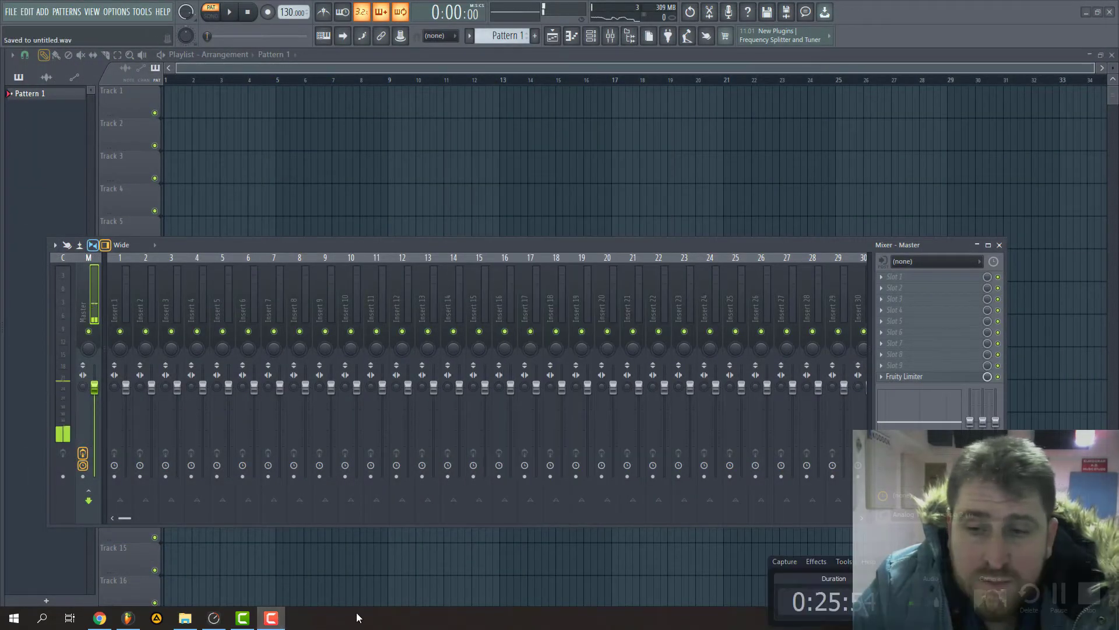
click(211, 15)
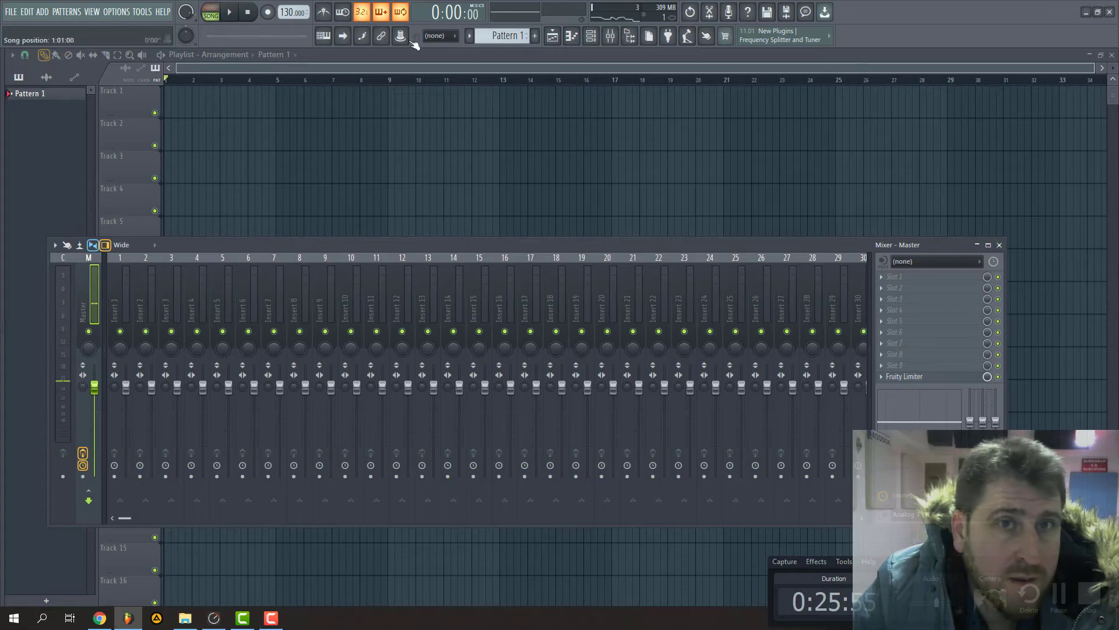
click(554, 40)
Reopen the zipped song project from the recent projects and bring its playlist into view.
click(19, 14)
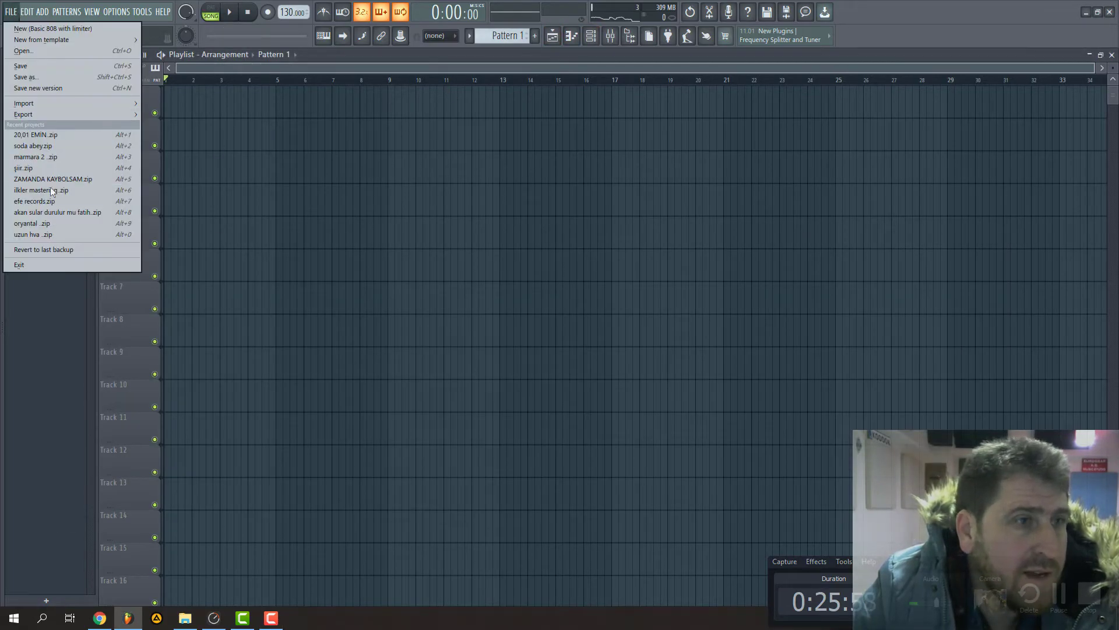
click(30, 136)
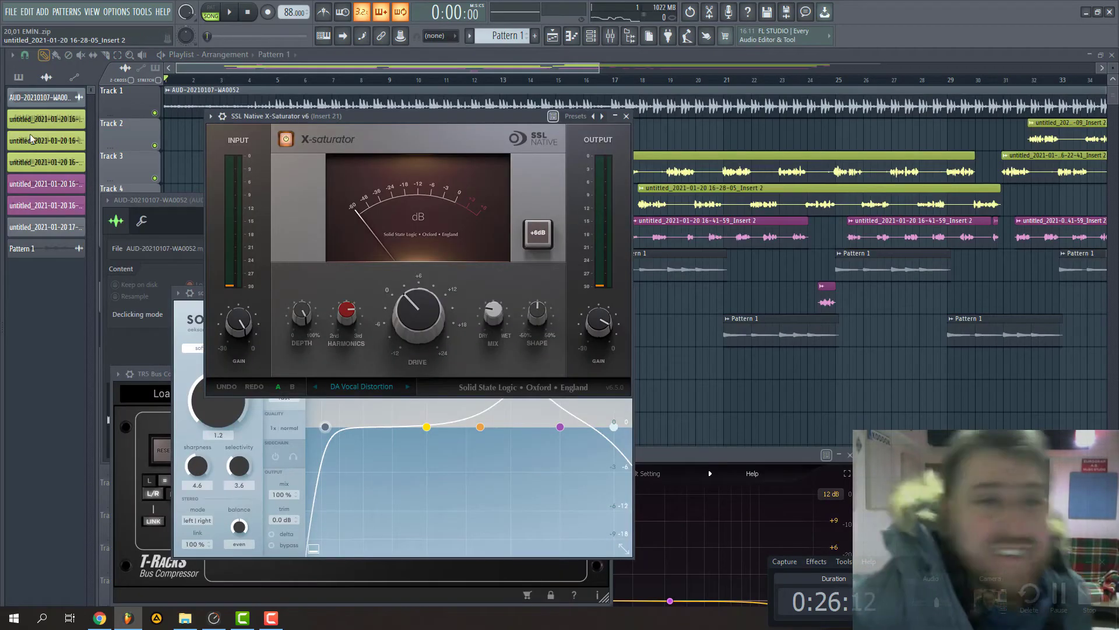
click(603, 68)
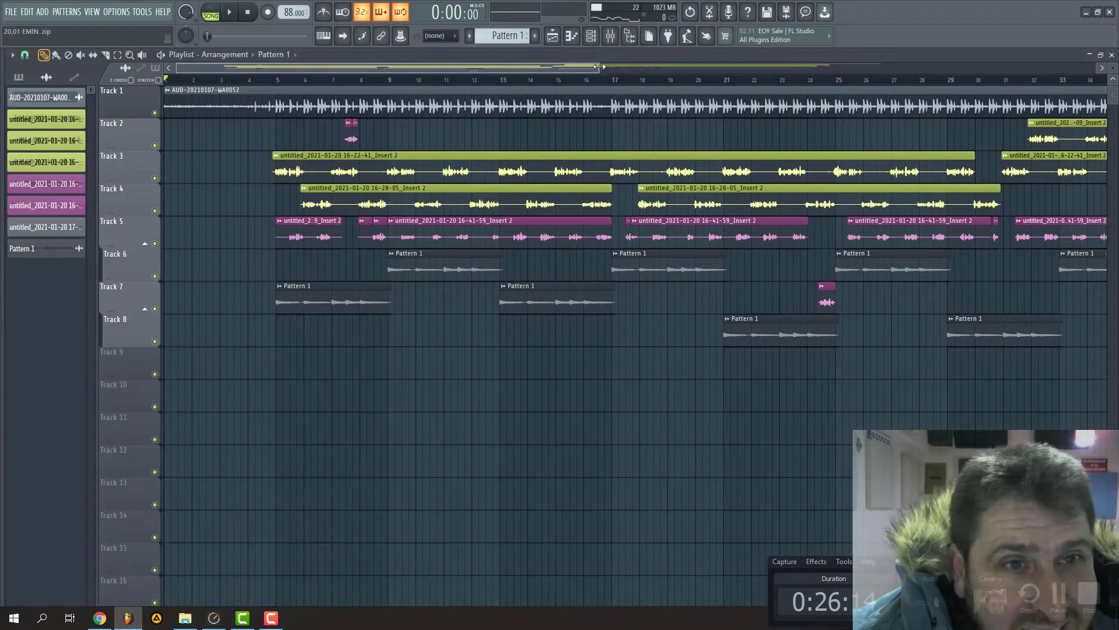
Export the full song to the desktop as a WAV file named after the project.
drag(602, 67, 961, 67)
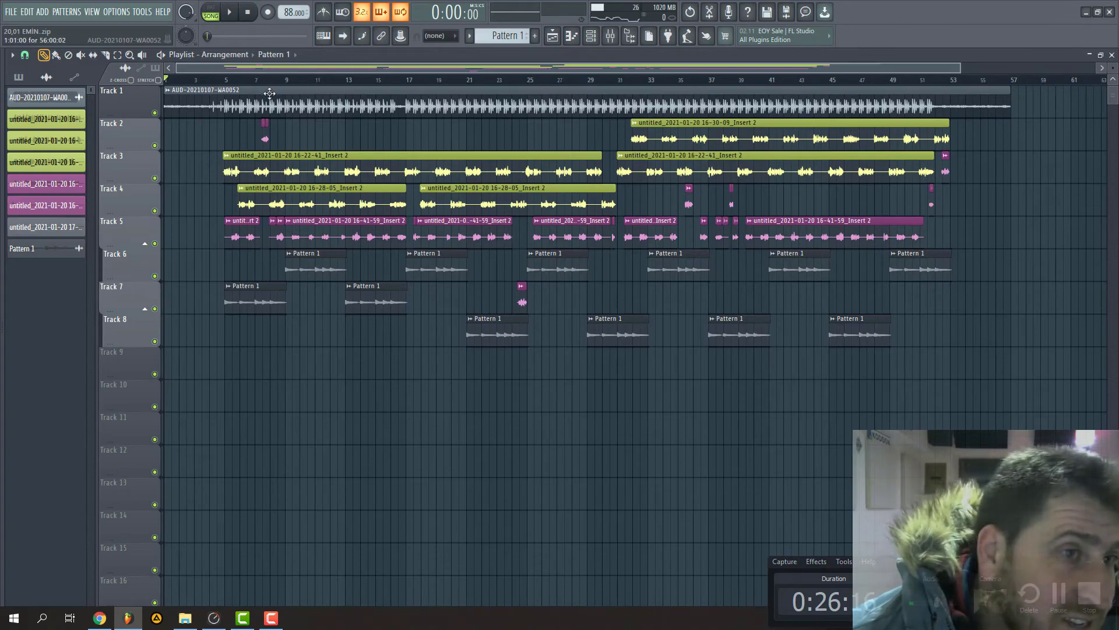
drag(201, 80, 225, 80)
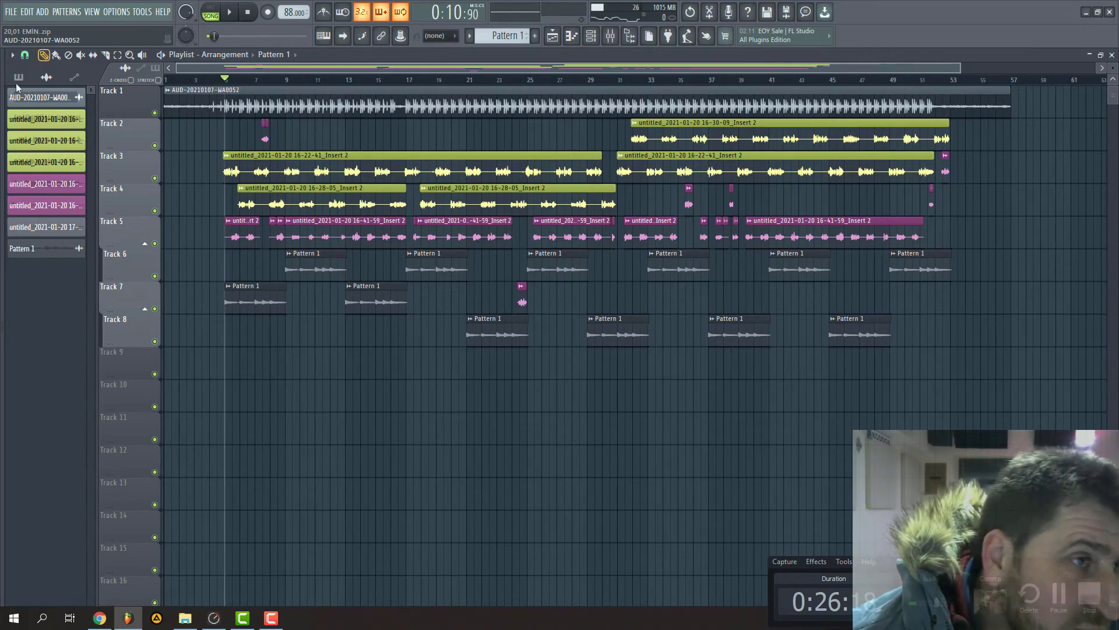
click(10, 12)
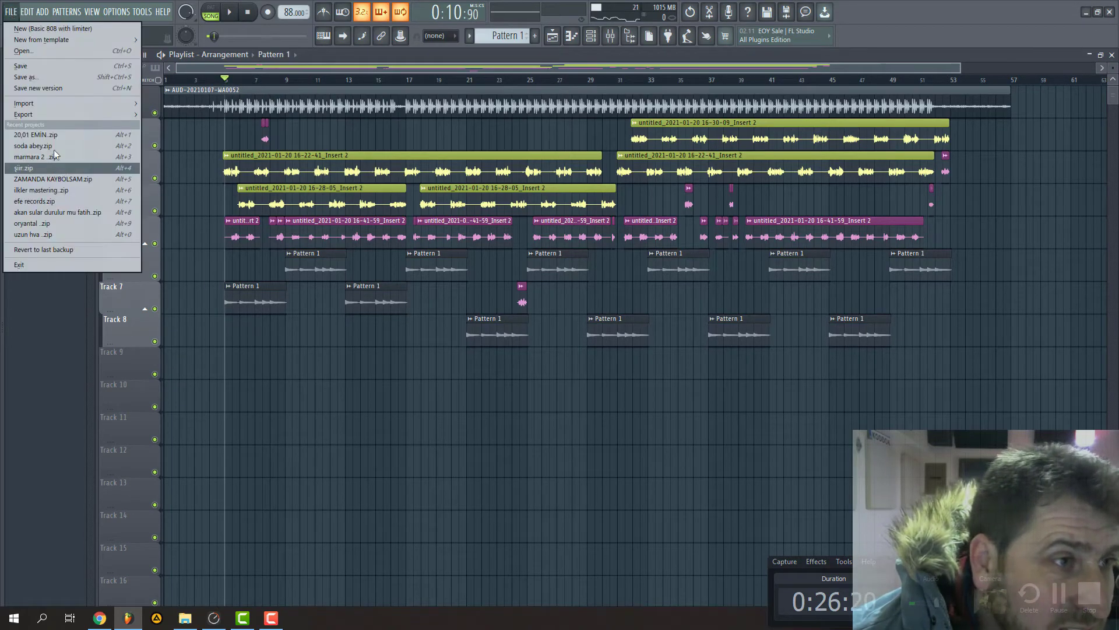
click(153, 120)
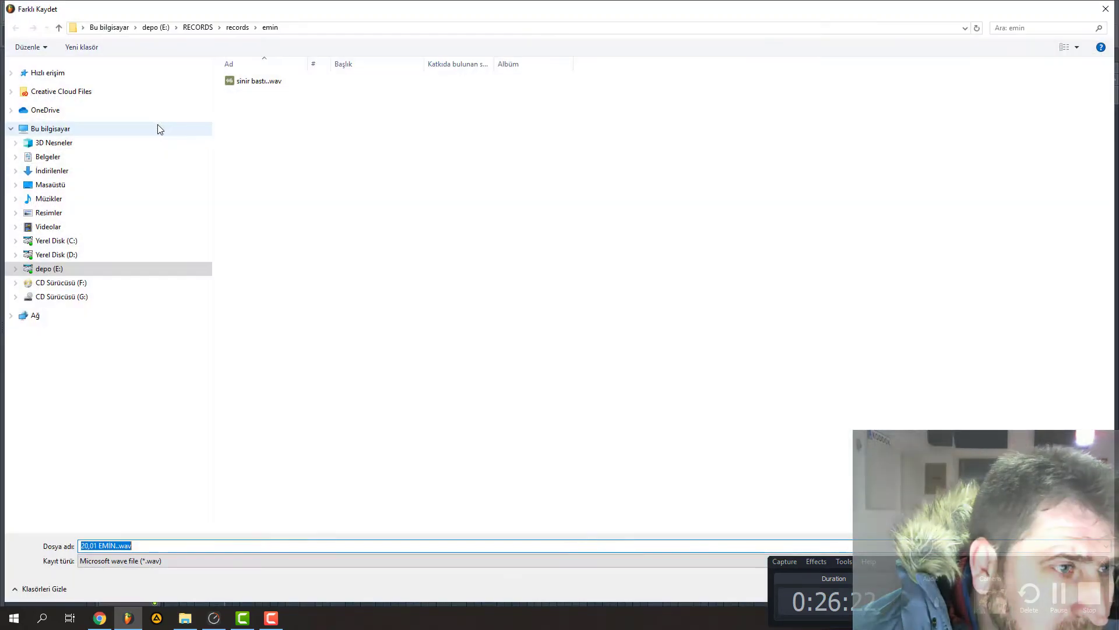
click(50, 185)
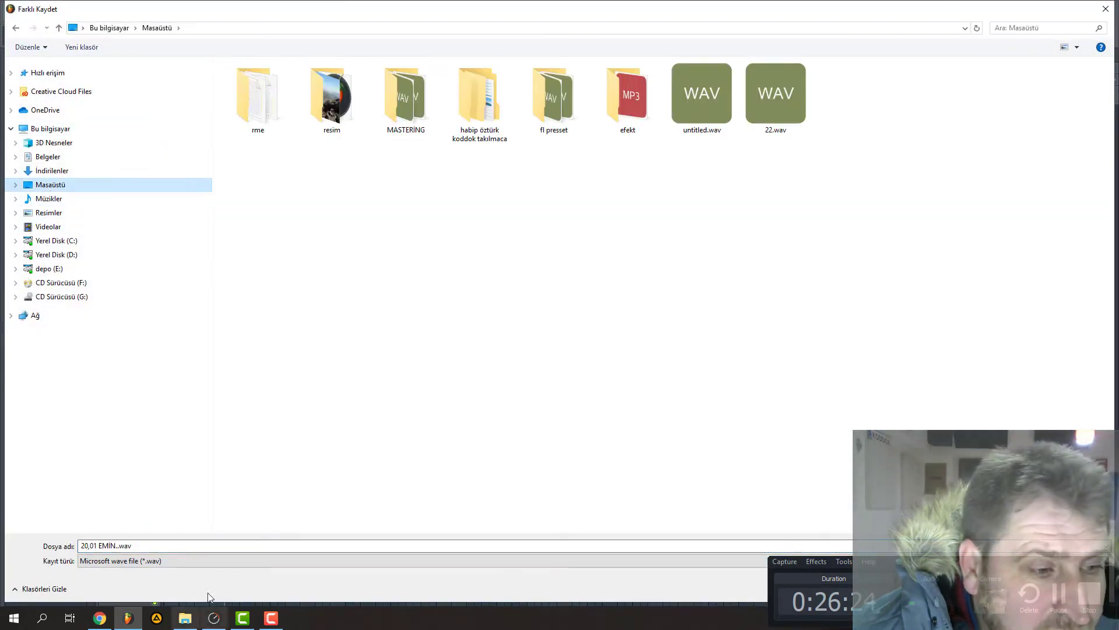
drag(963, 564, 974, 599)
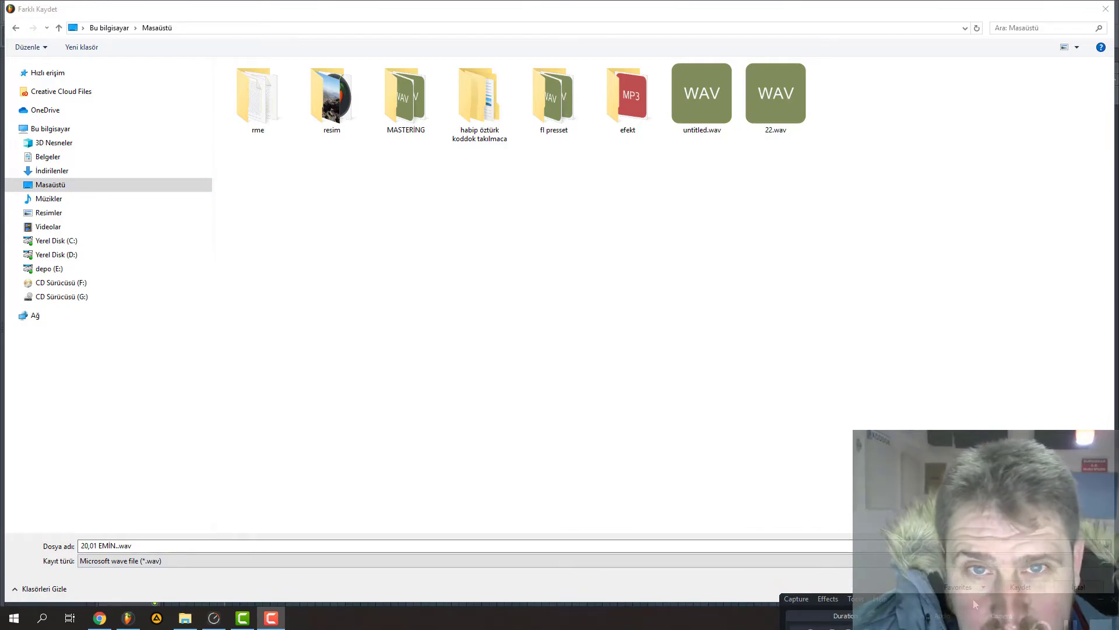
click(1020, 587)
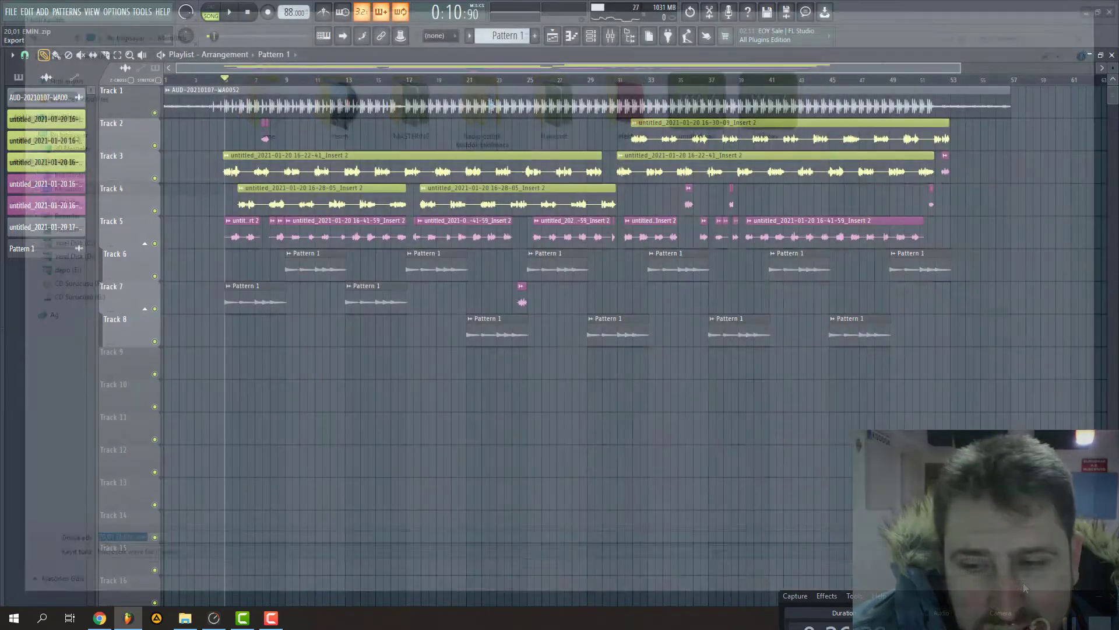
click(646, 467)
drag(905, 587, 839, 506)
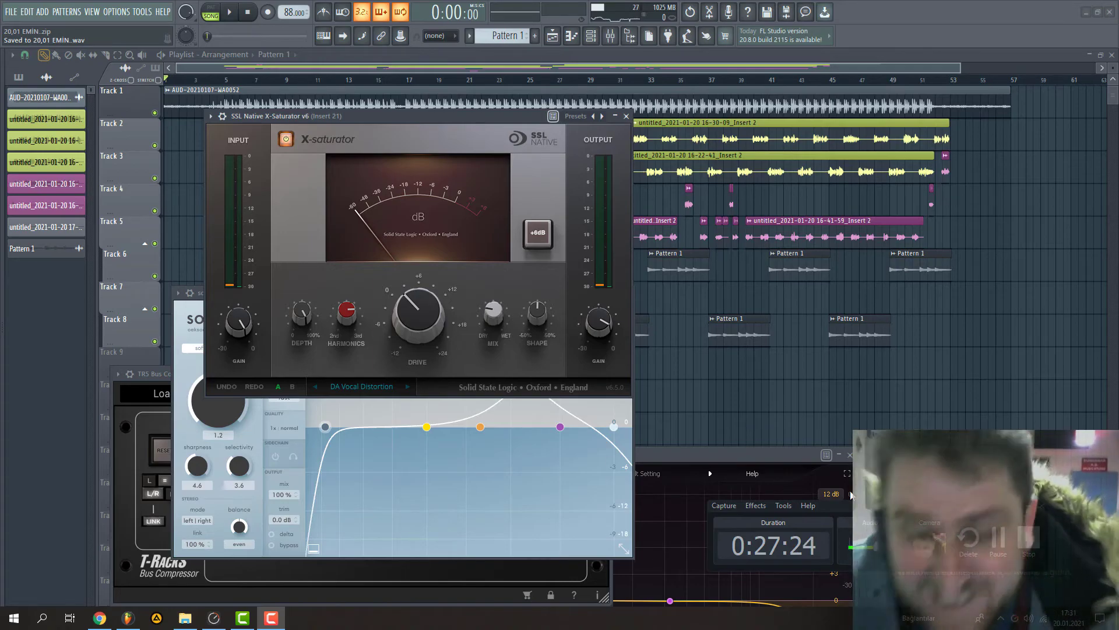
Close all open plugin windows and start a new project from the Basic 808 with limiter template.
key(F12)
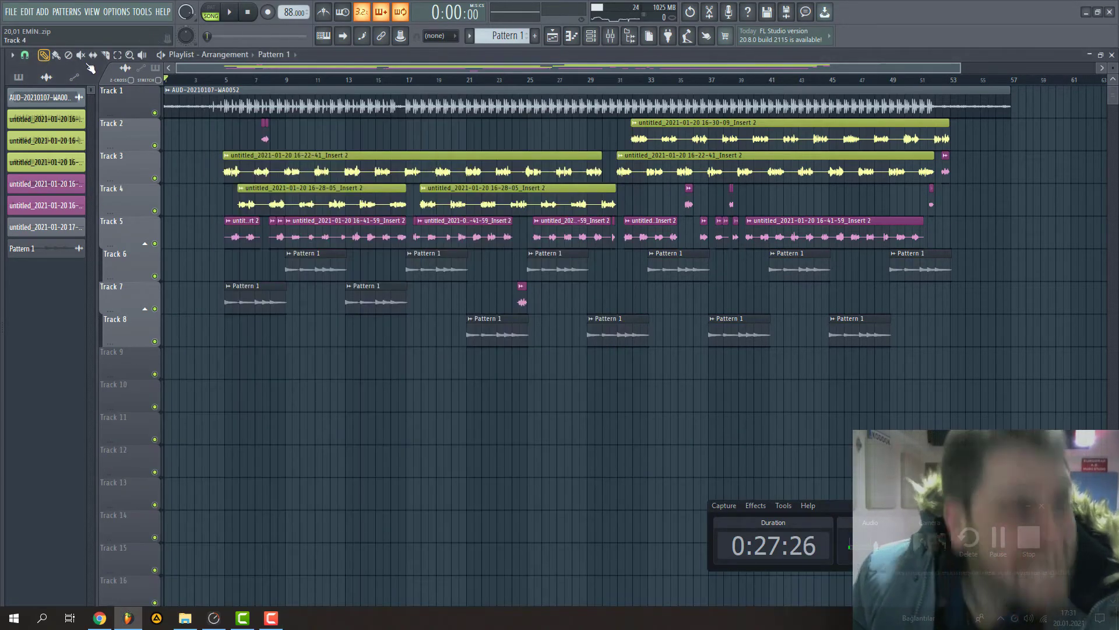
click(12, 12)
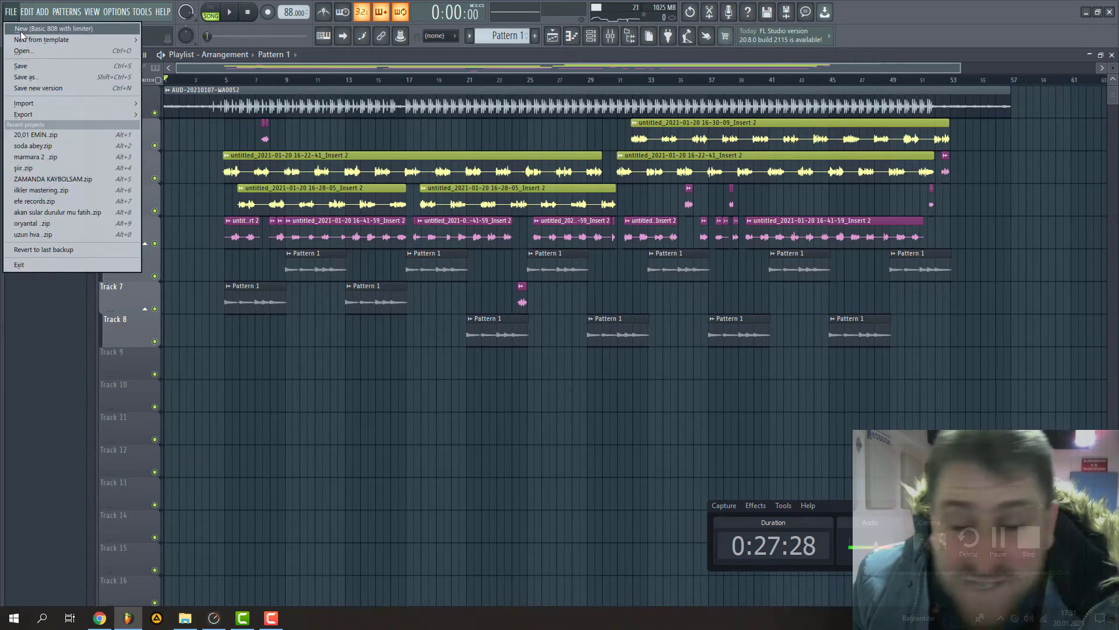
click(26, 28)
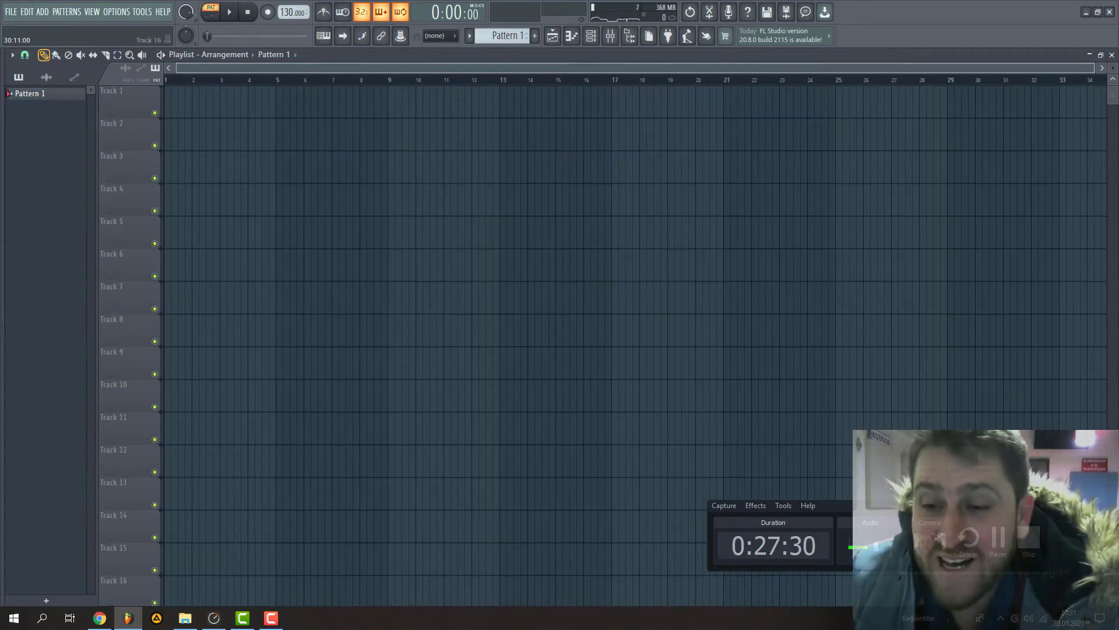
Bring the exported song WAV from the desktop into Track 1 and align the clip with the start of the playlist.
key(super+d)
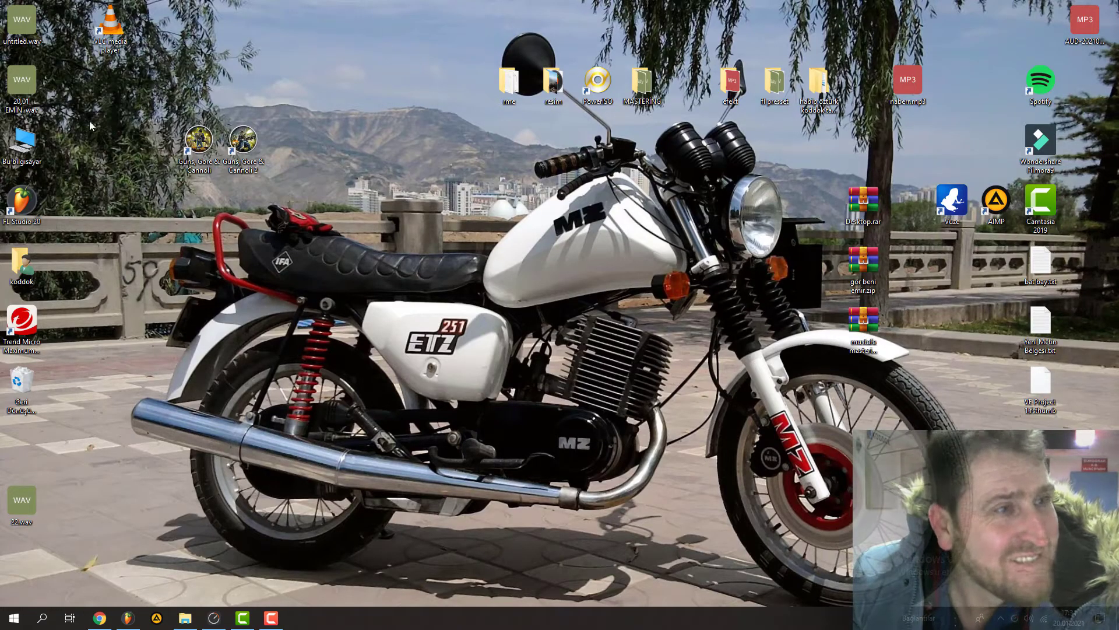
drag(22, 87, 452, 99)
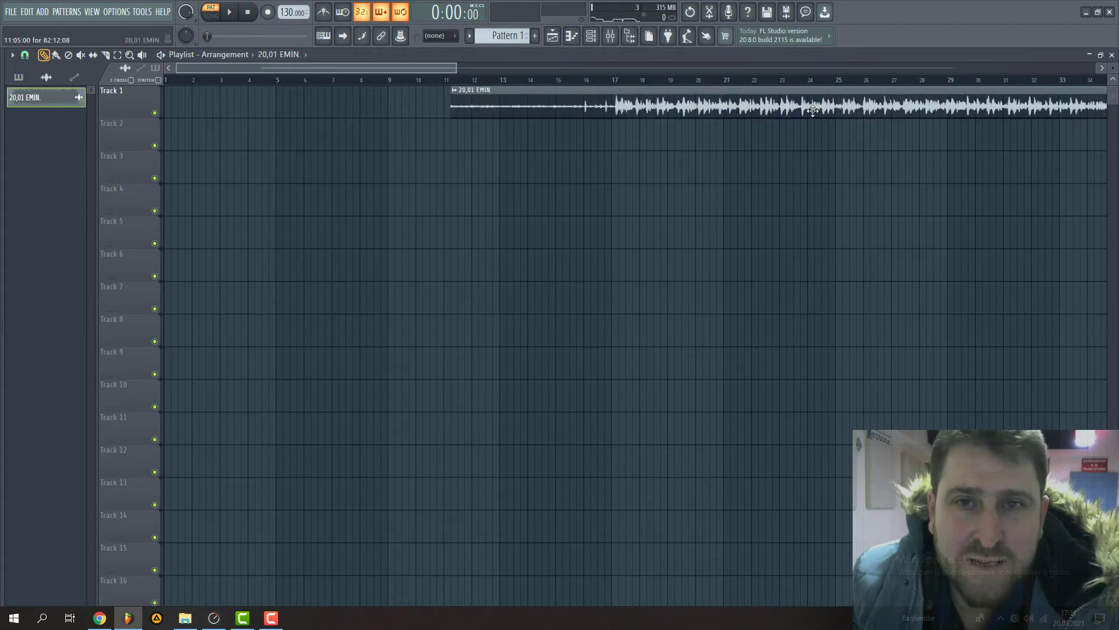
drag(830, 105, 545, 91)
click(489, 66)
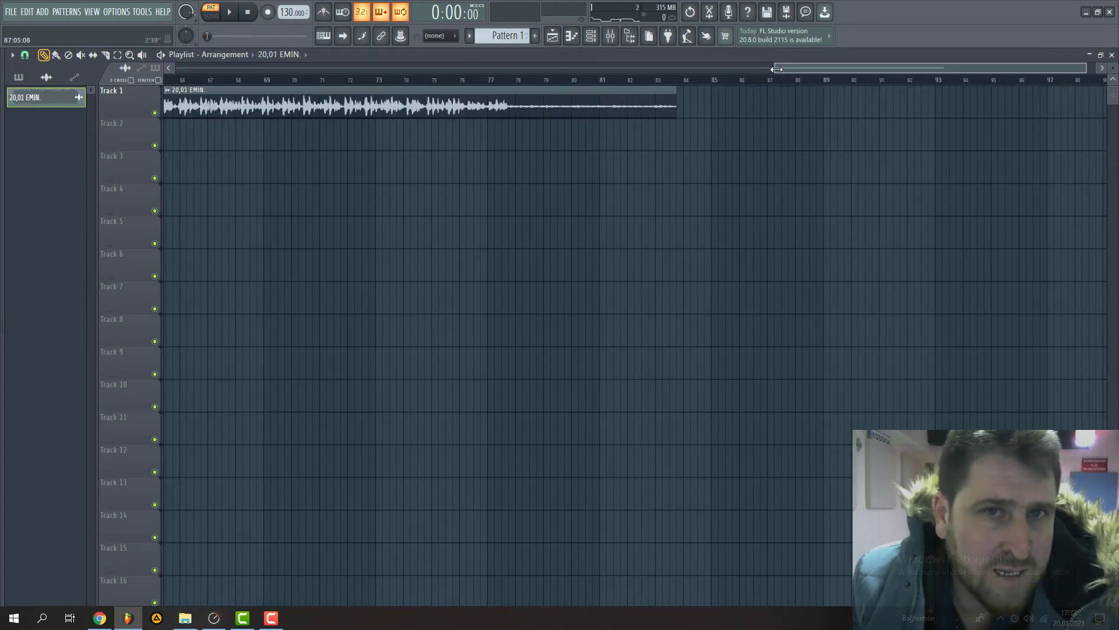
drag(778, 71, 175, 69)
scroll(270, 273, up, 1)
scroll(437, 282, up, 2)
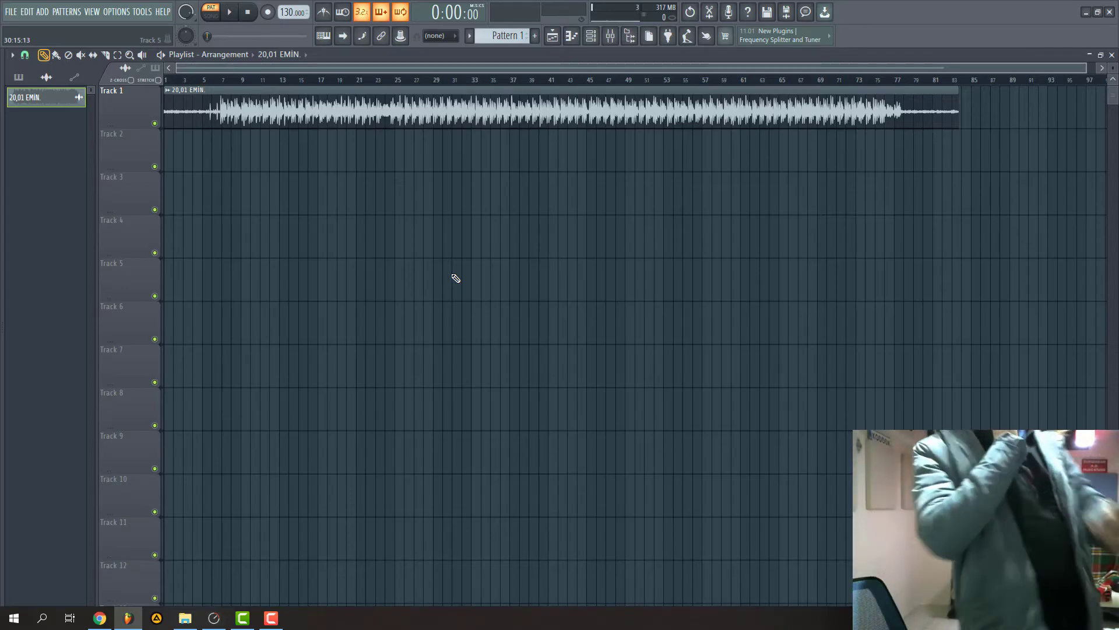
Switch to song mode, start playback and open the mixer.
click(270, 619)
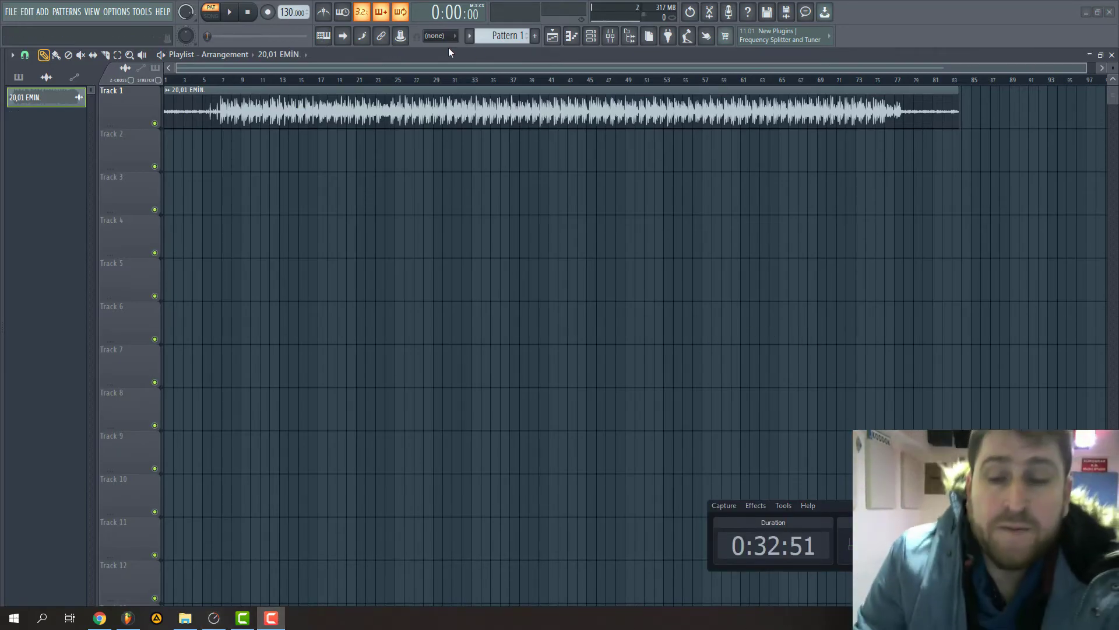
click(210, 14)
click(232, 14)
click(610, 35)
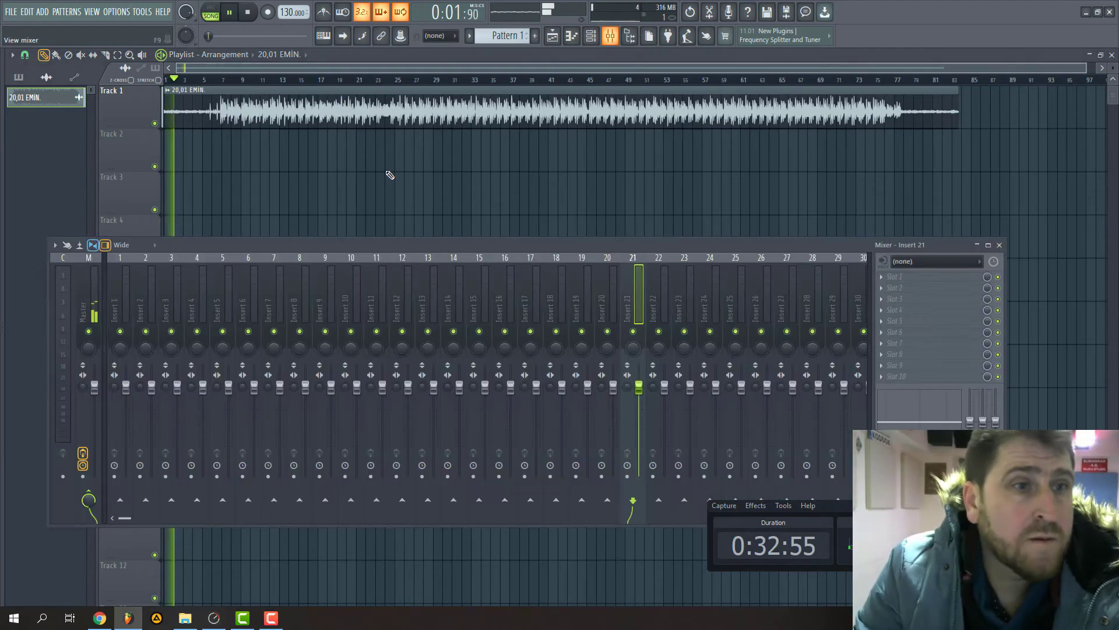
Delete the template's plugin from the last effect slot of the Master track.
click(88, 303)
click(887, 377)
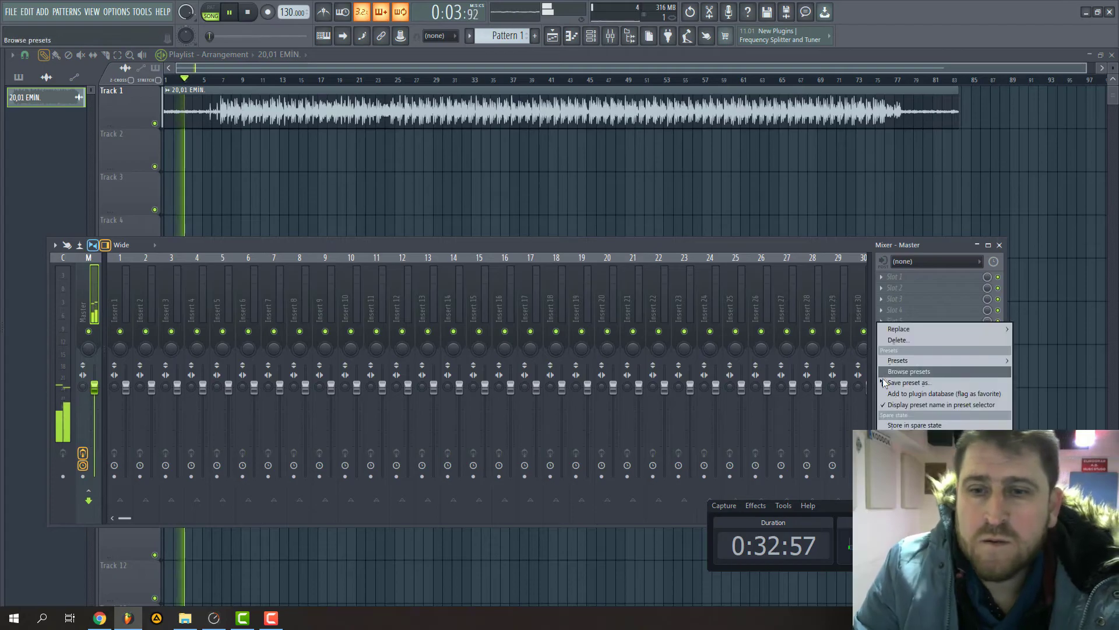
click(884, 342)
key(Return)
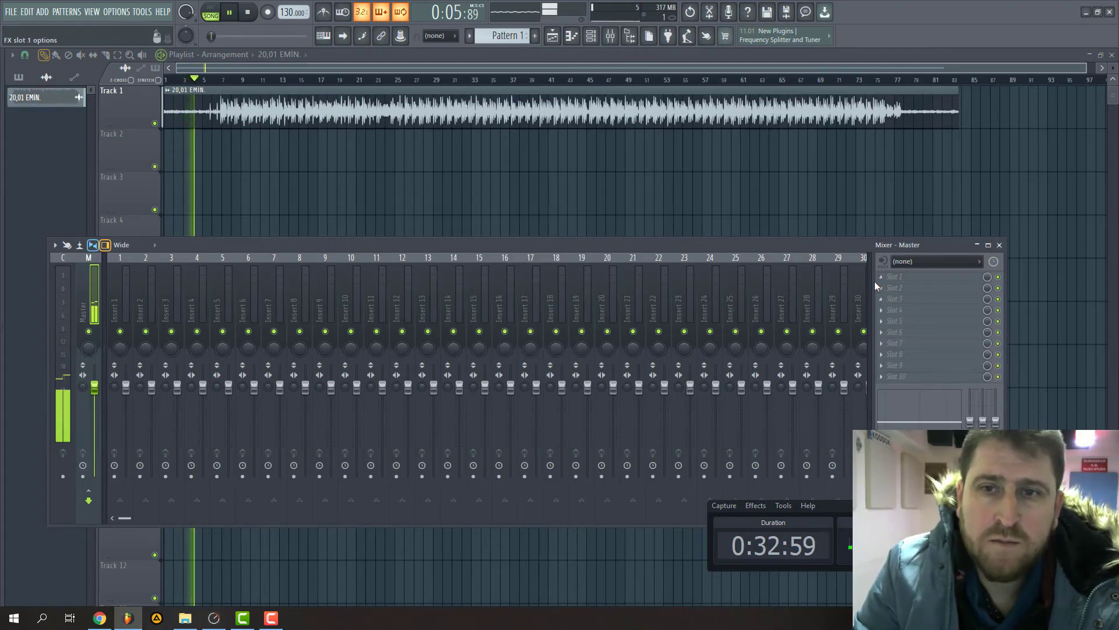
click(882, 287)
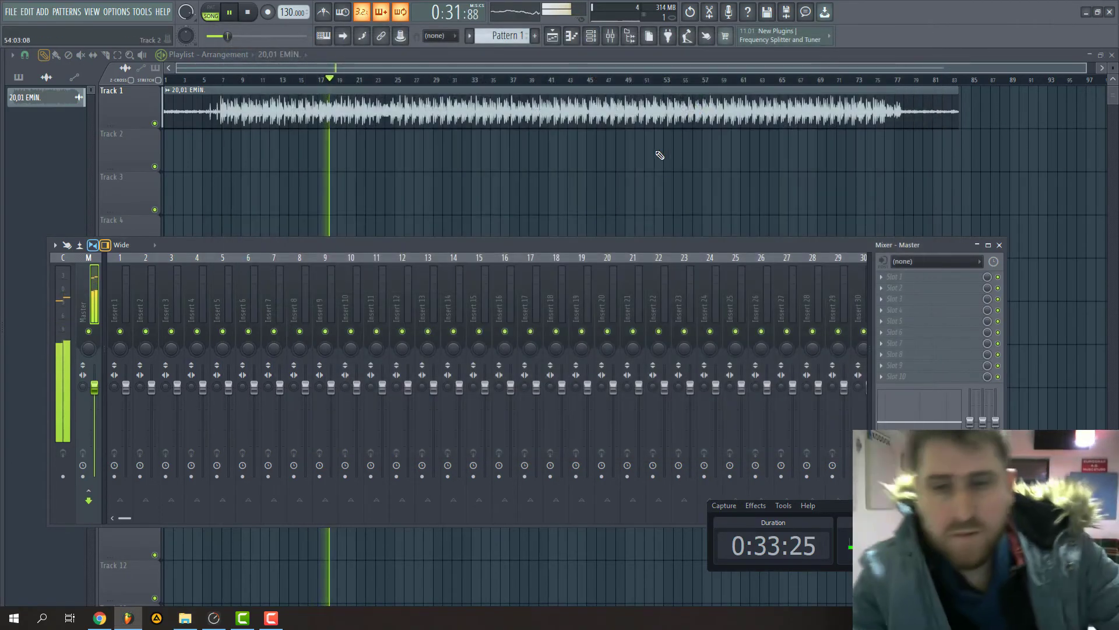
click(929, 33)
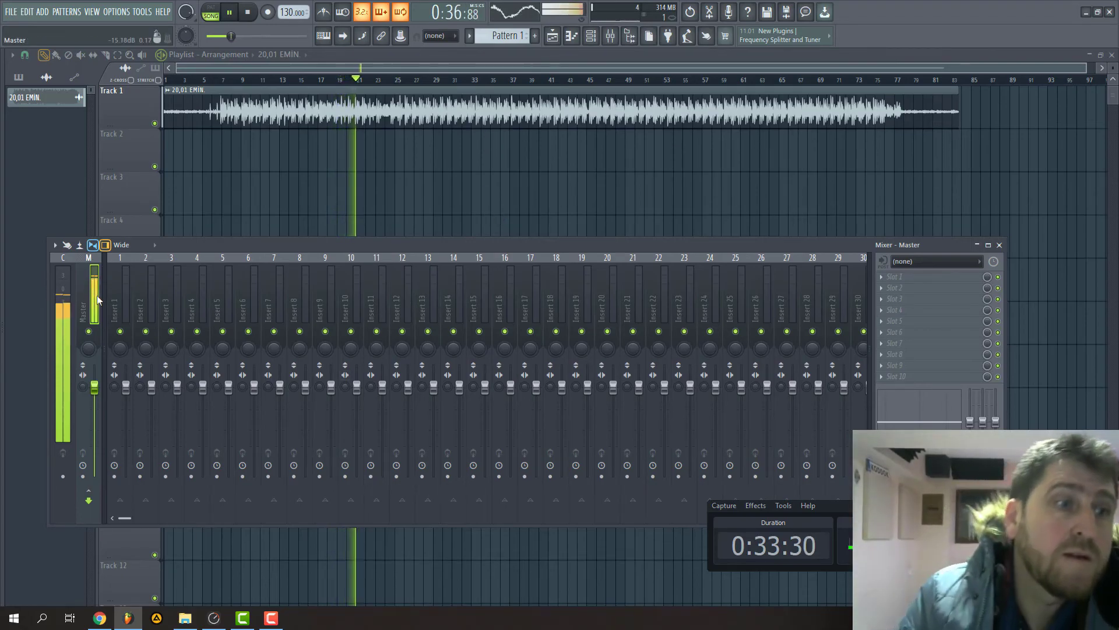
click(892, 288)
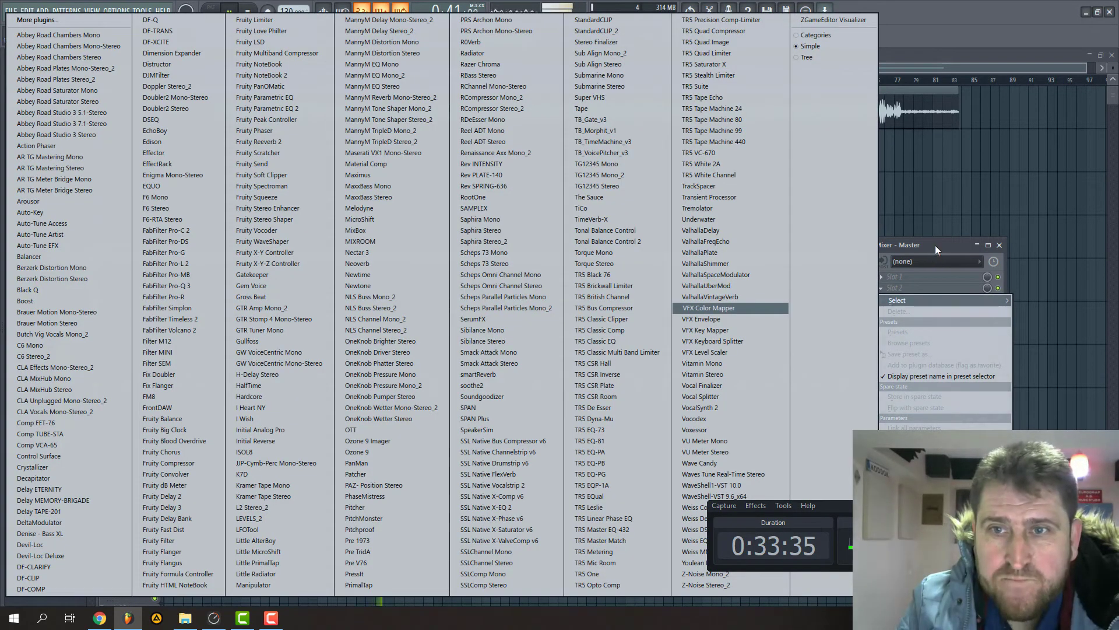
click(932, 250)
Load TR5 Tape Machine 80 into slot 5 of the Master track and audition its presets up to the 15 Ips Underbias one.
click(892, 321)
mouse_move(898, 334)
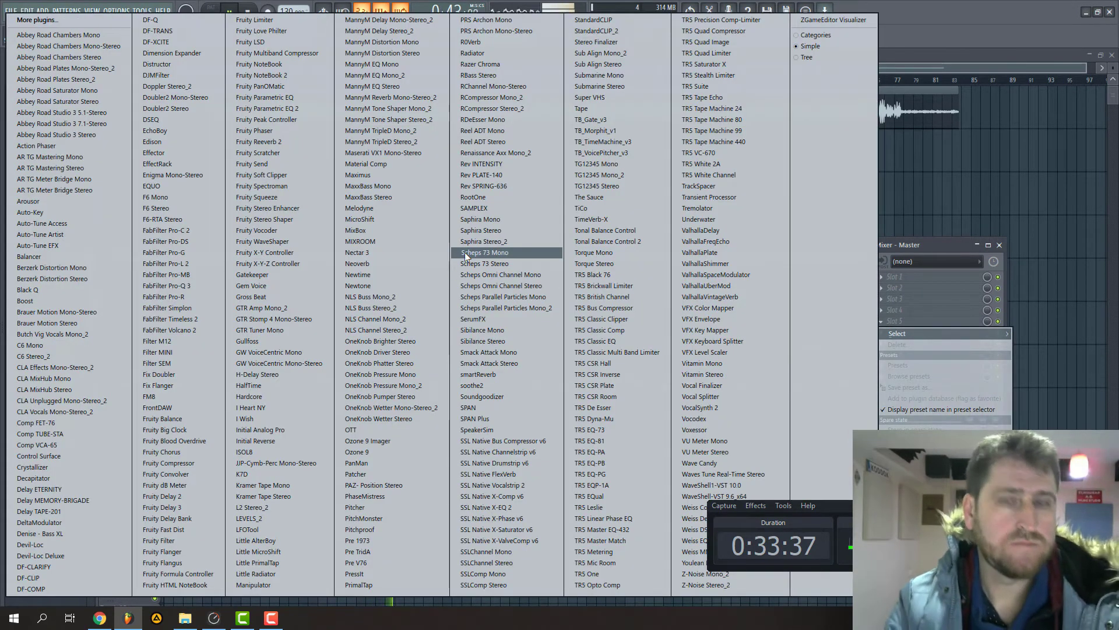
click(720, 119)
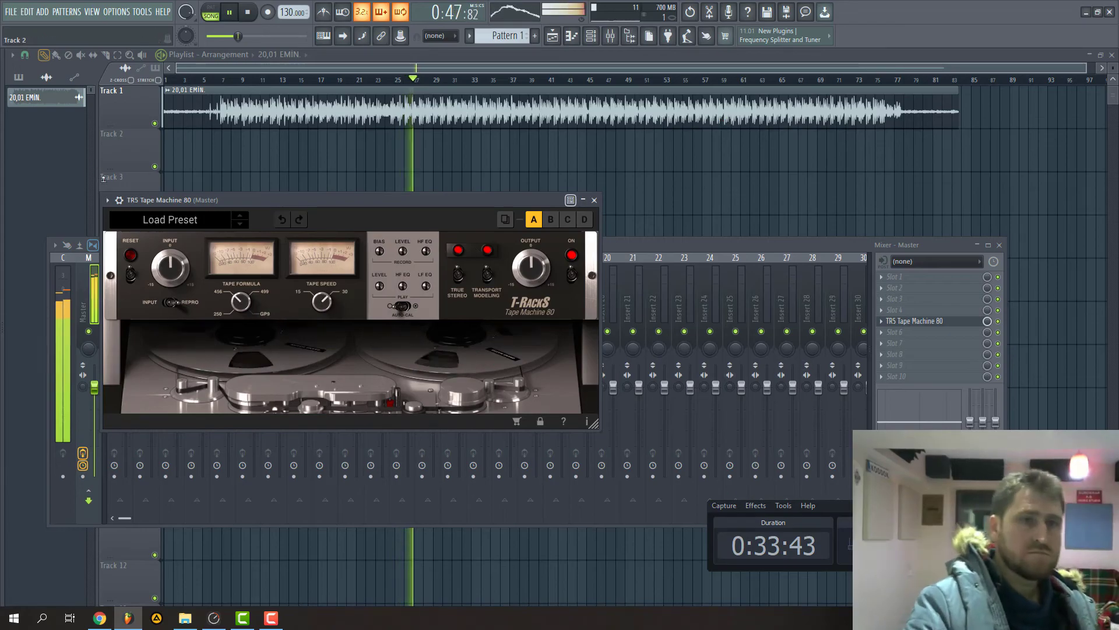
click(240, 225)
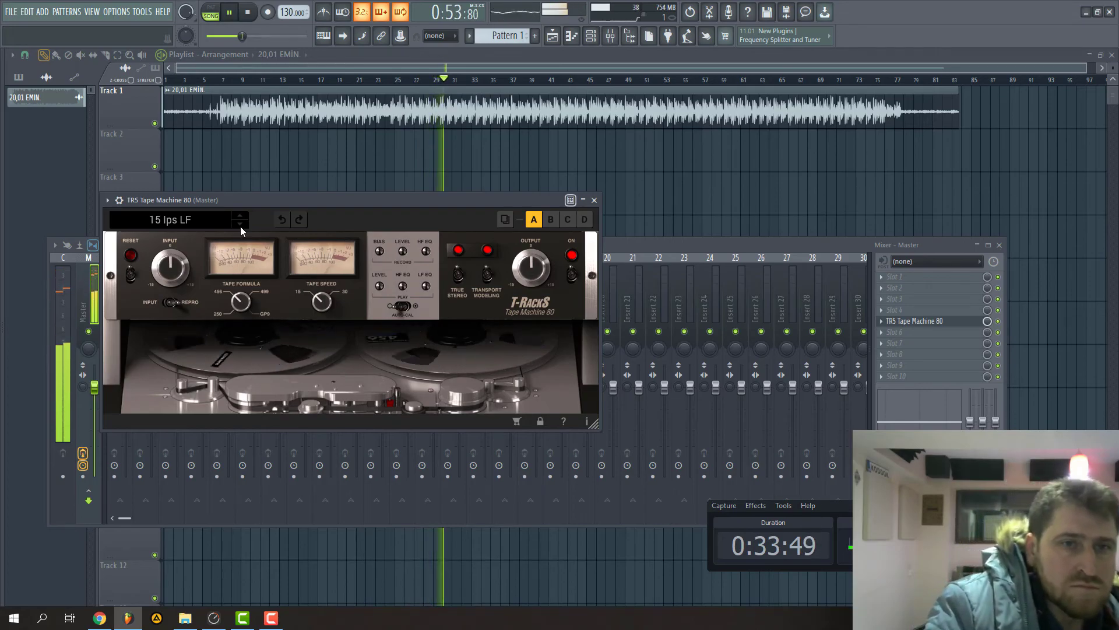
click(240, 226)
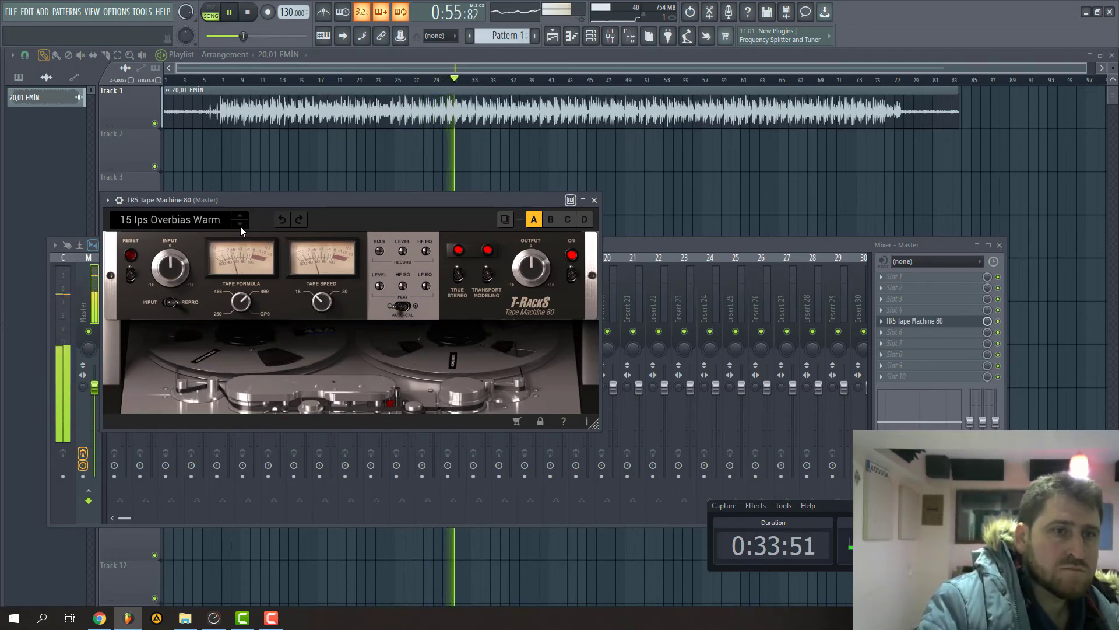
click(240, 226)
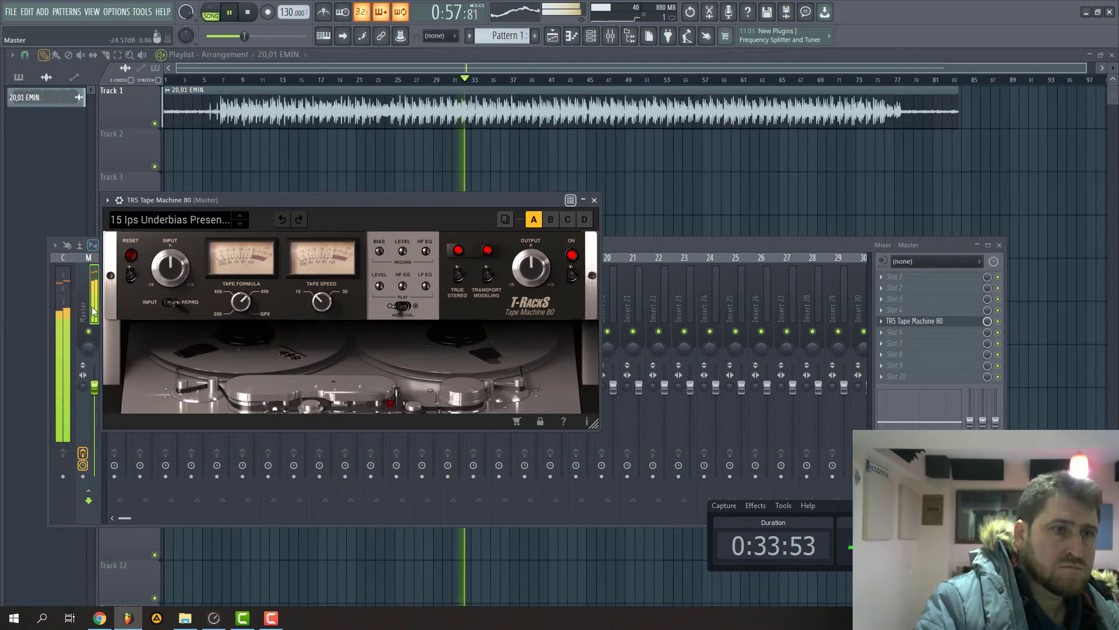
click(99, 330)
Remove TR5 Tape Machine 80 from the Master track and stop playback.
double_click(522, 115)
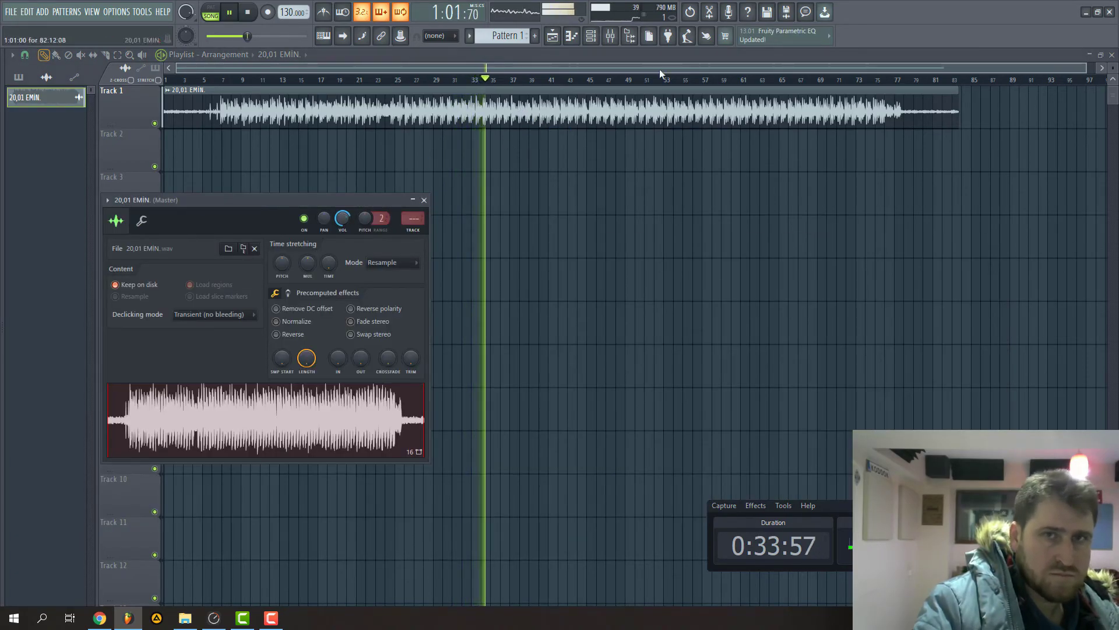
key(F9)
click(881, 321)
click(889, 348)
click(616, 347)
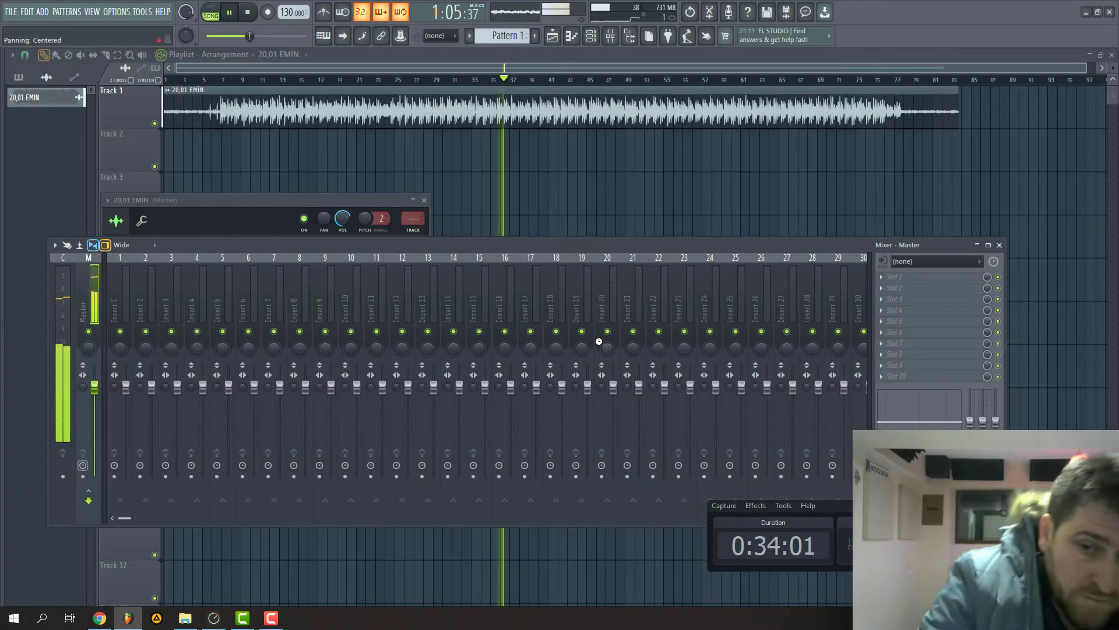
key(space)
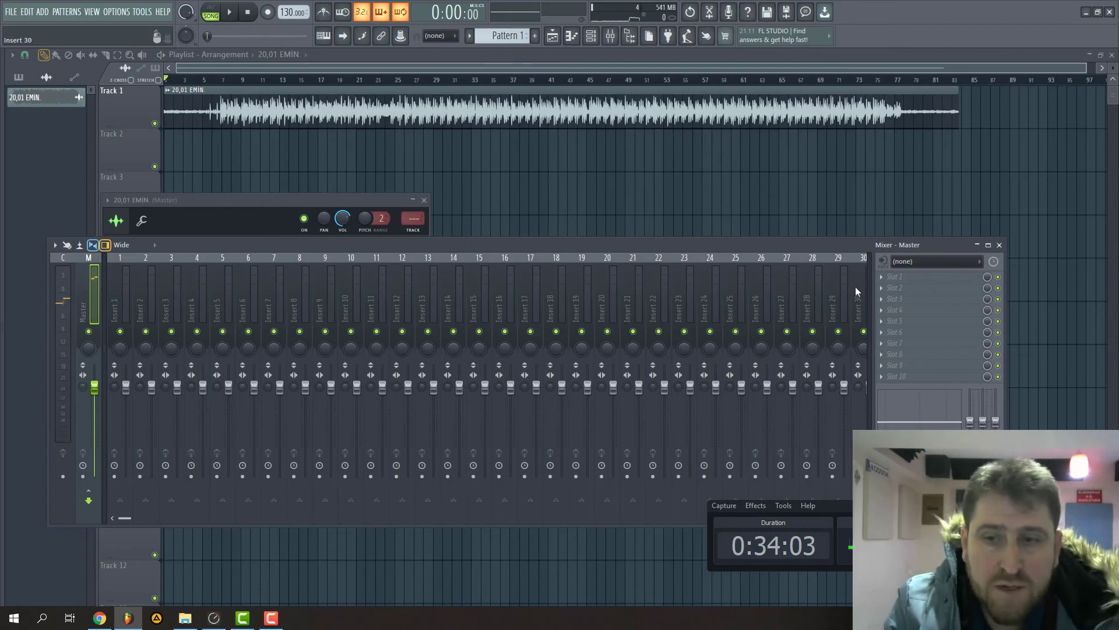
Load FabFilter Pro-Q 3 into slot 2 of the Master track and play the song through it.
click(887, 288)
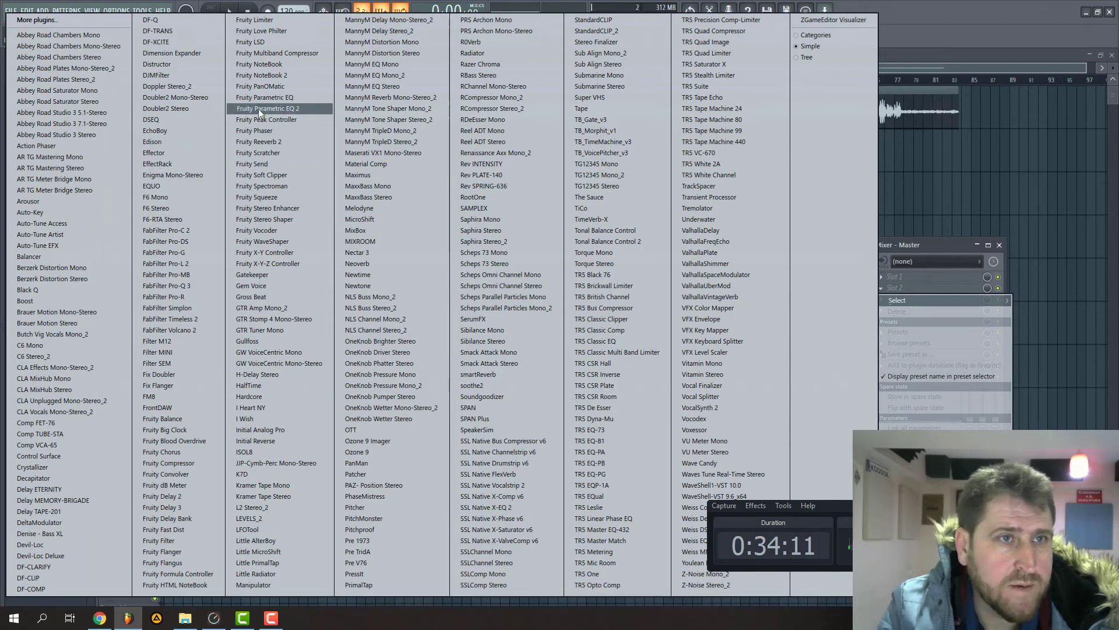
click(202, 284)
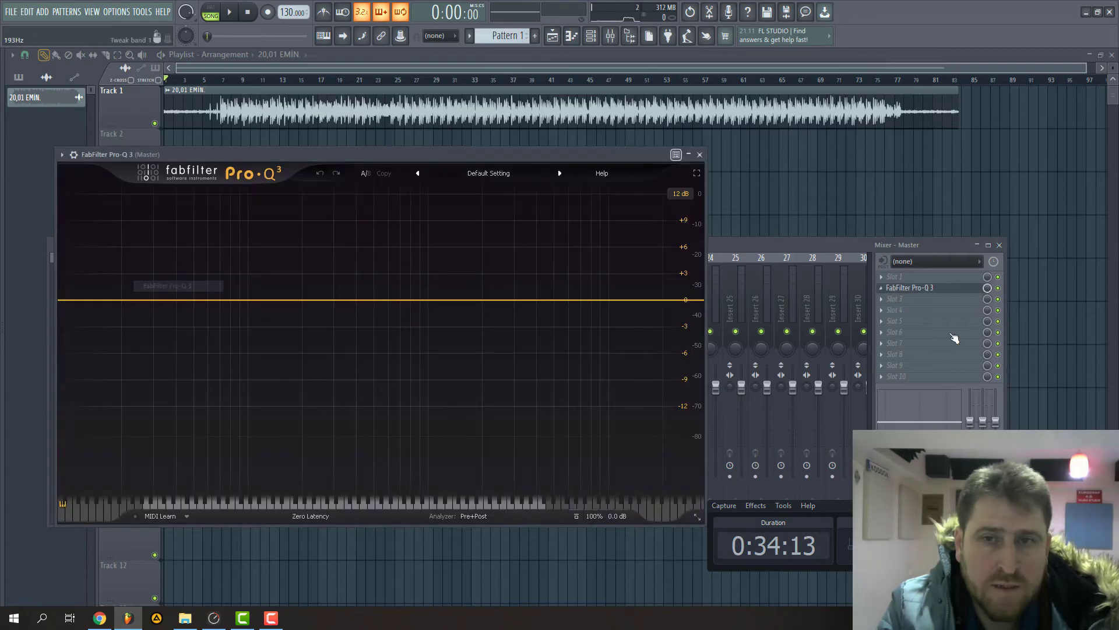
key(space)
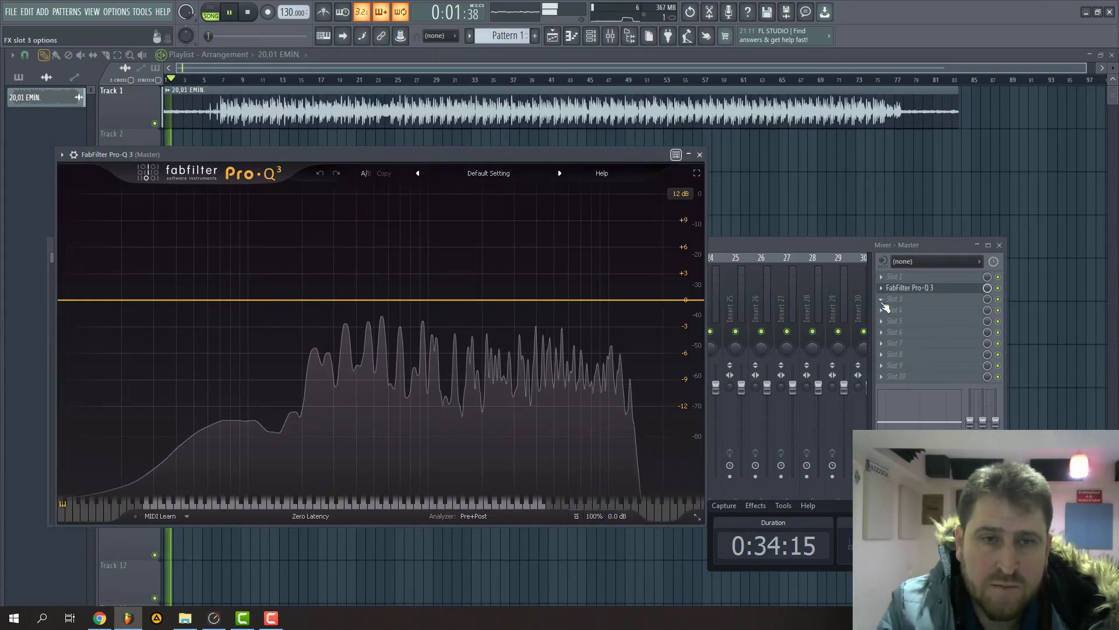
click(884, 304)
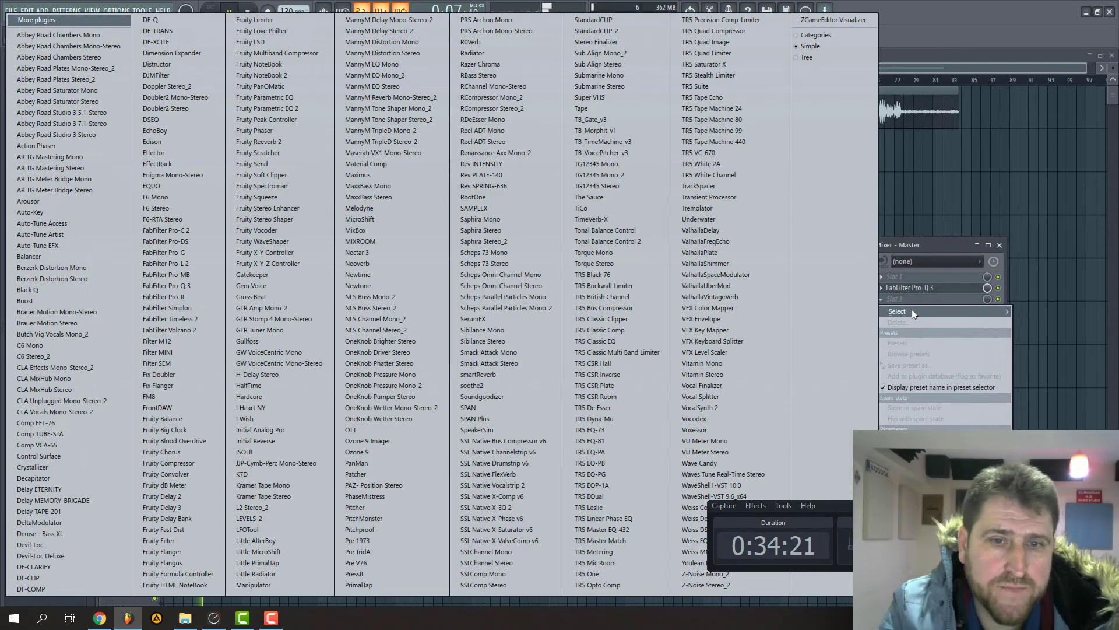
key(Escape)
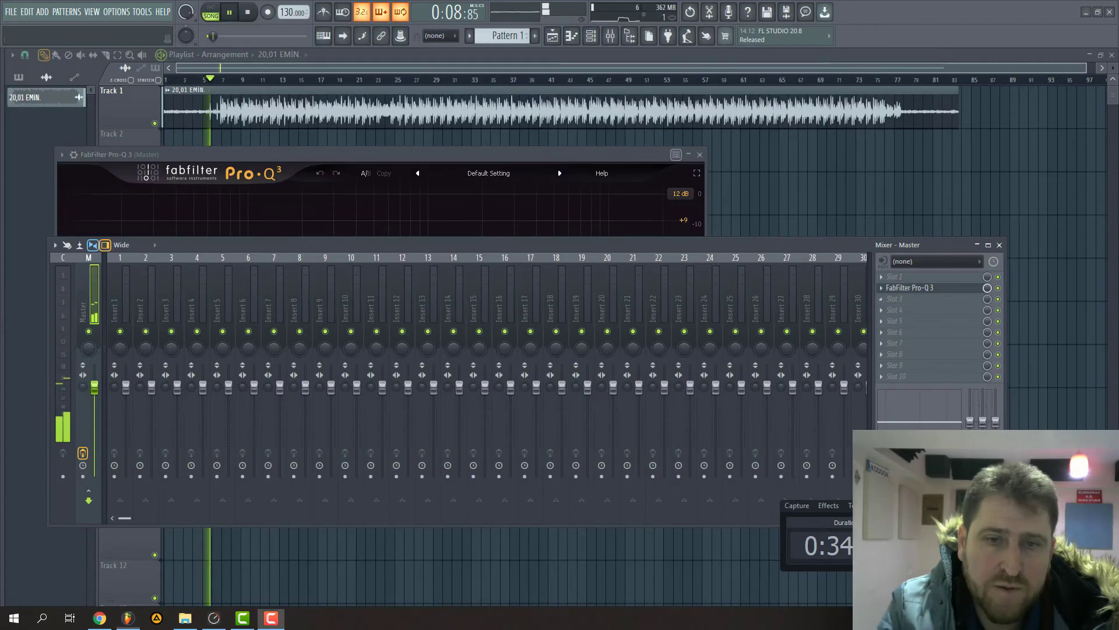
Load Weiss MM-1 Mastering Maximizer into slot 3 of the Master track and raise its amount and limiter gain during playback.
click(926, 298)
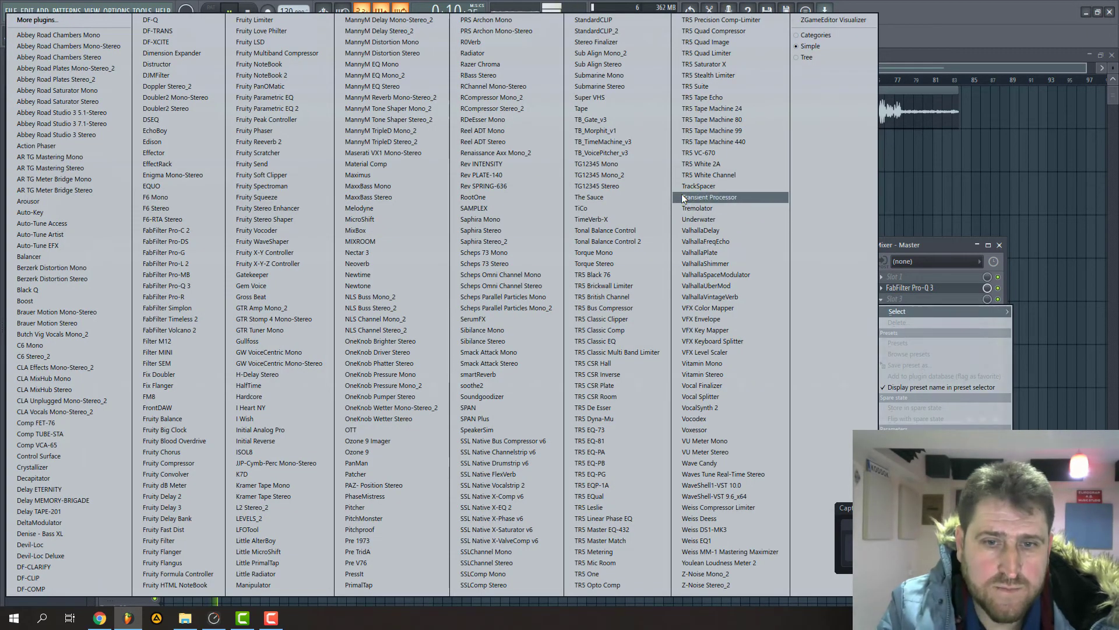
click(727, 551)
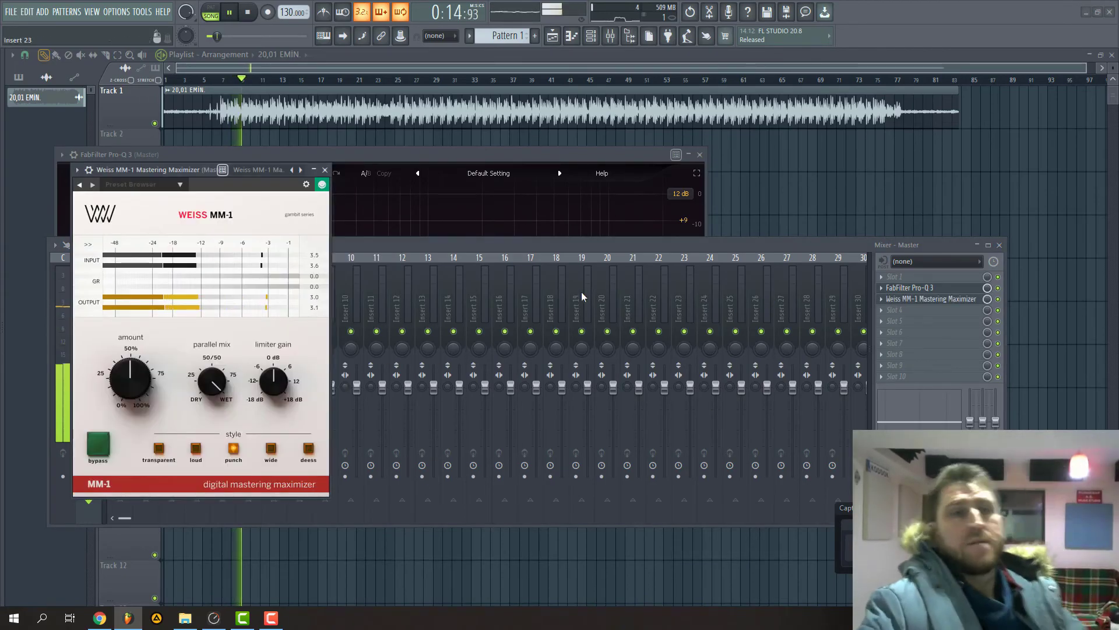
mouse_move(227, 385)
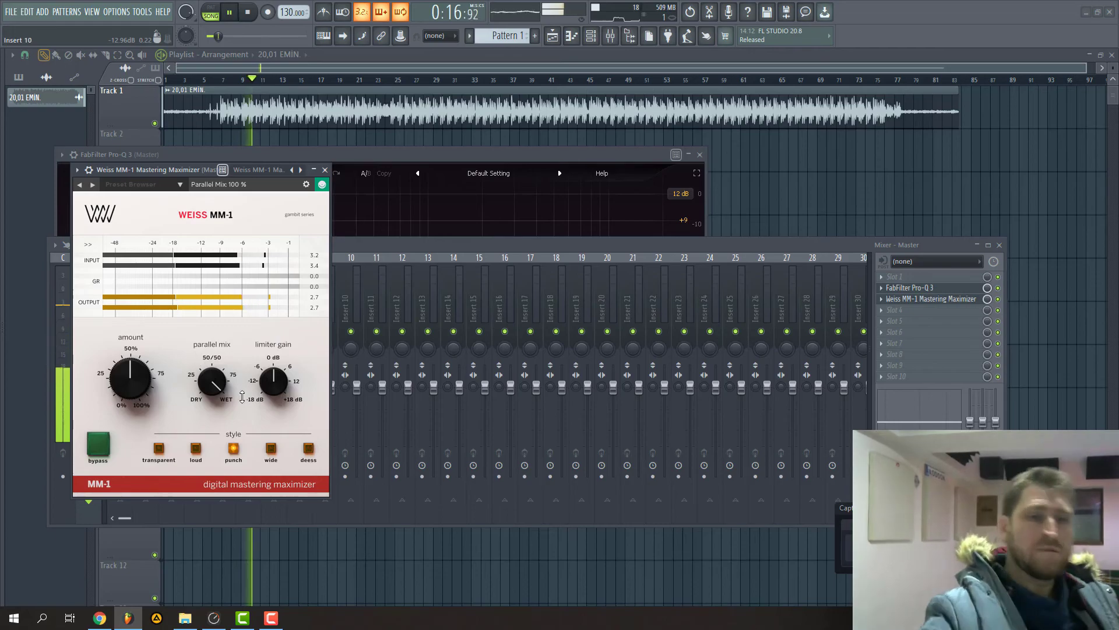
drag(131, 367, 130, 351)
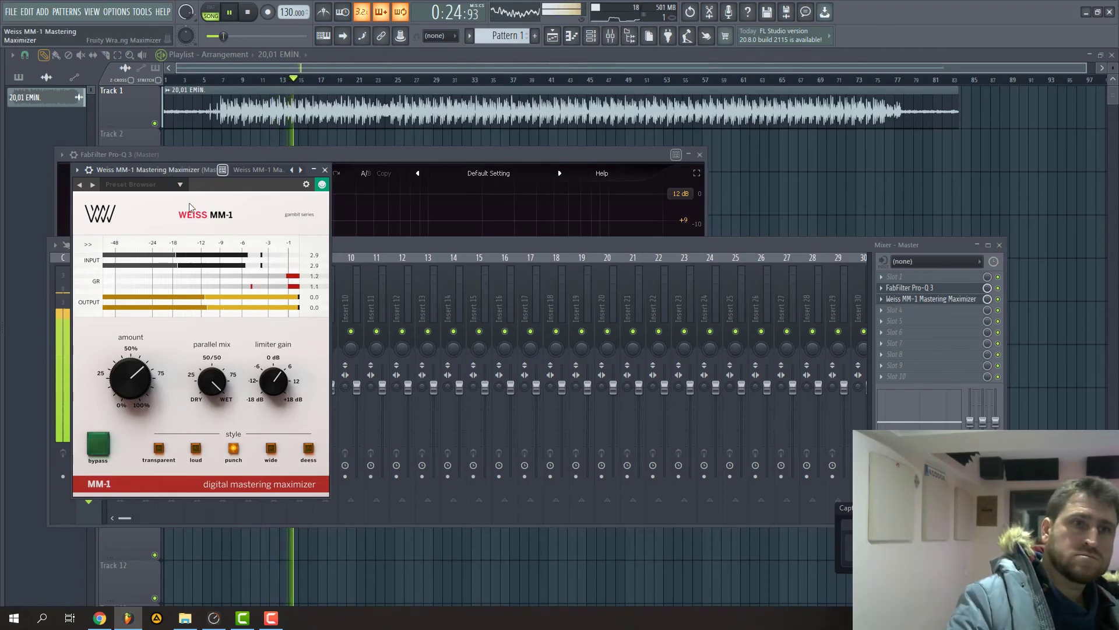
drag(183, 169, 309, 288)
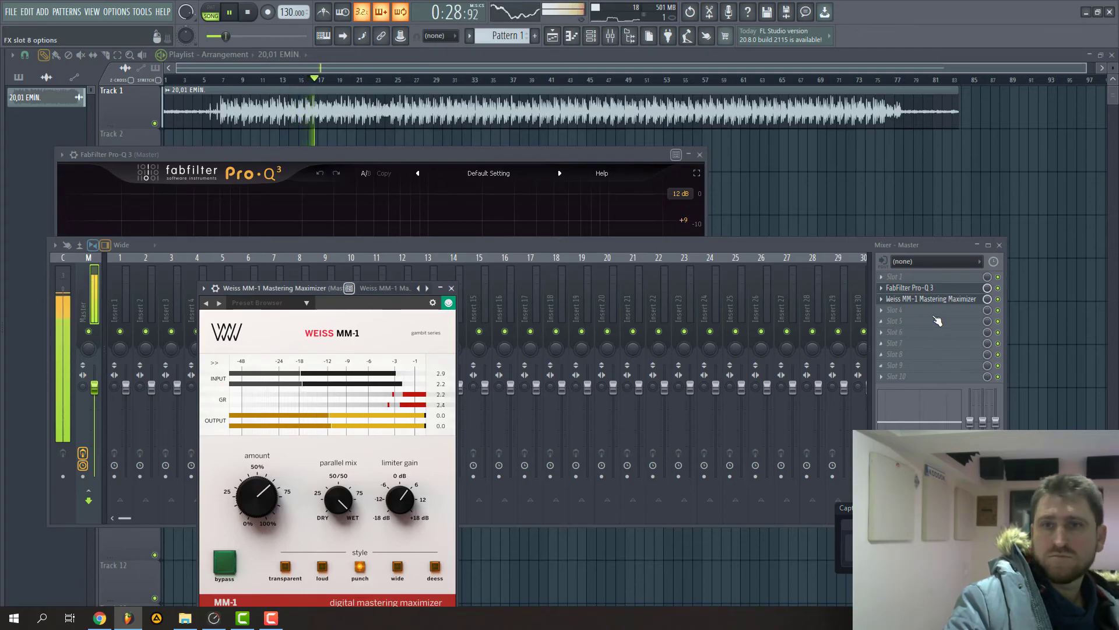
Add a bell band at about 422 Hz with 0 dB gain in FabFilter Pro-Q 3, stop playback and close the equalizer.
click(930, 289)
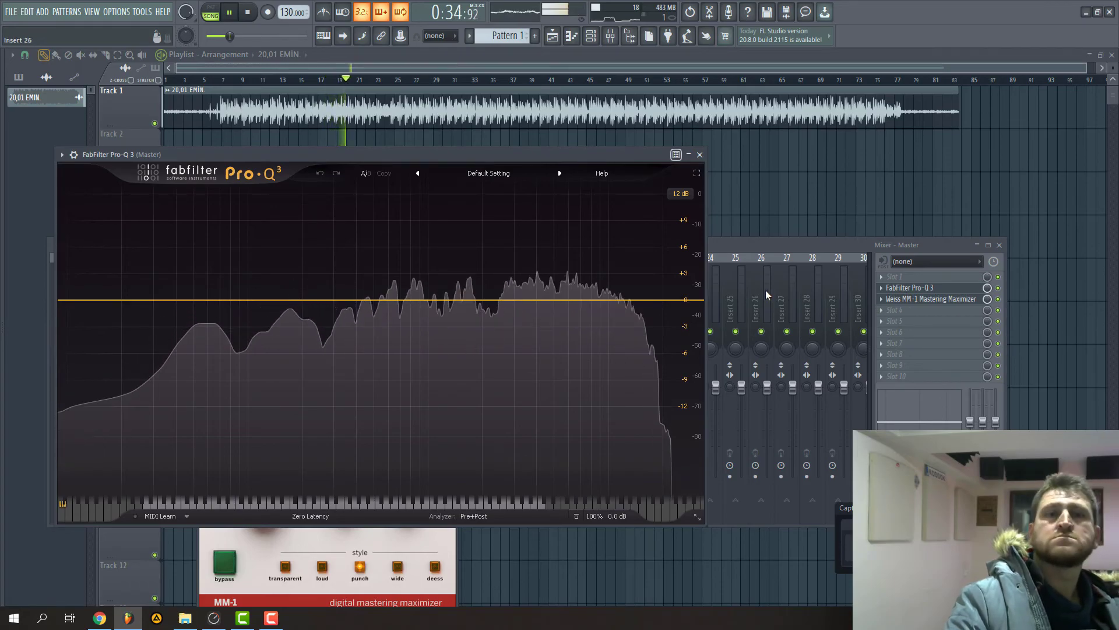
click(933, 288)
click(933, 288)
drag(332, 303, 368, 305)
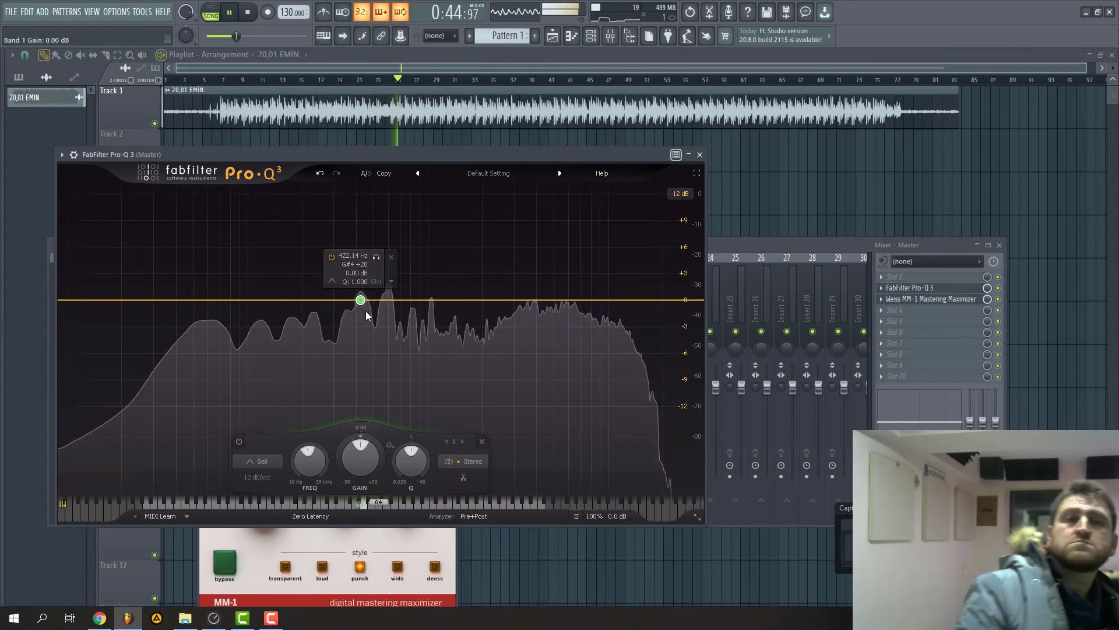
key(space)
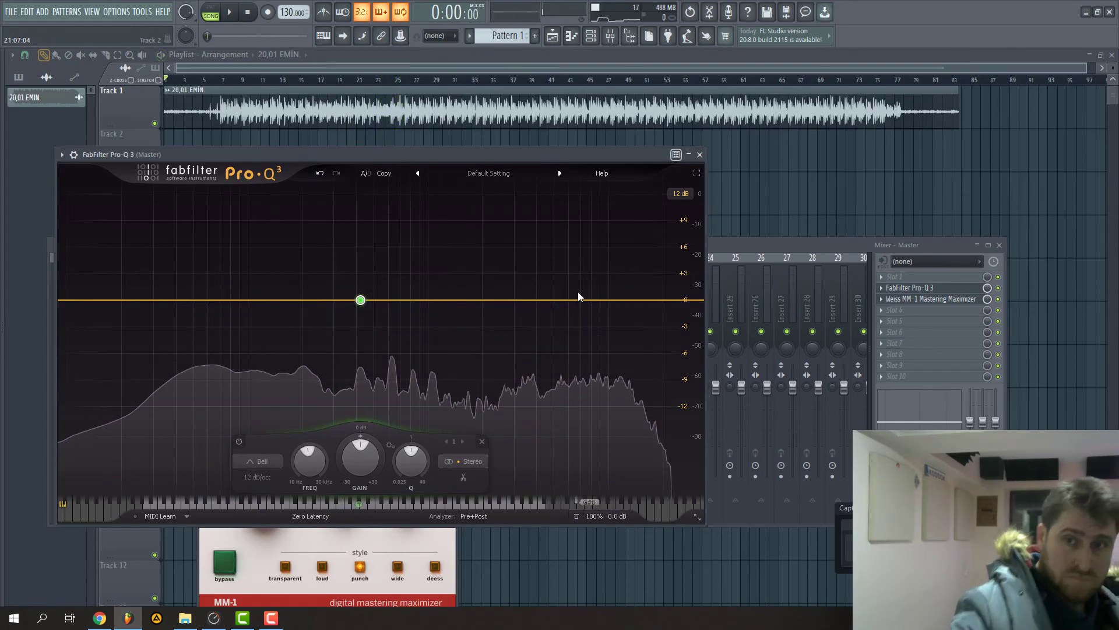
click(700, 155)
Load Ozone 9 into slot 1 of the Master track and replace its default Equalizer and Maximizer modules with an Imager.
click(885, 278)
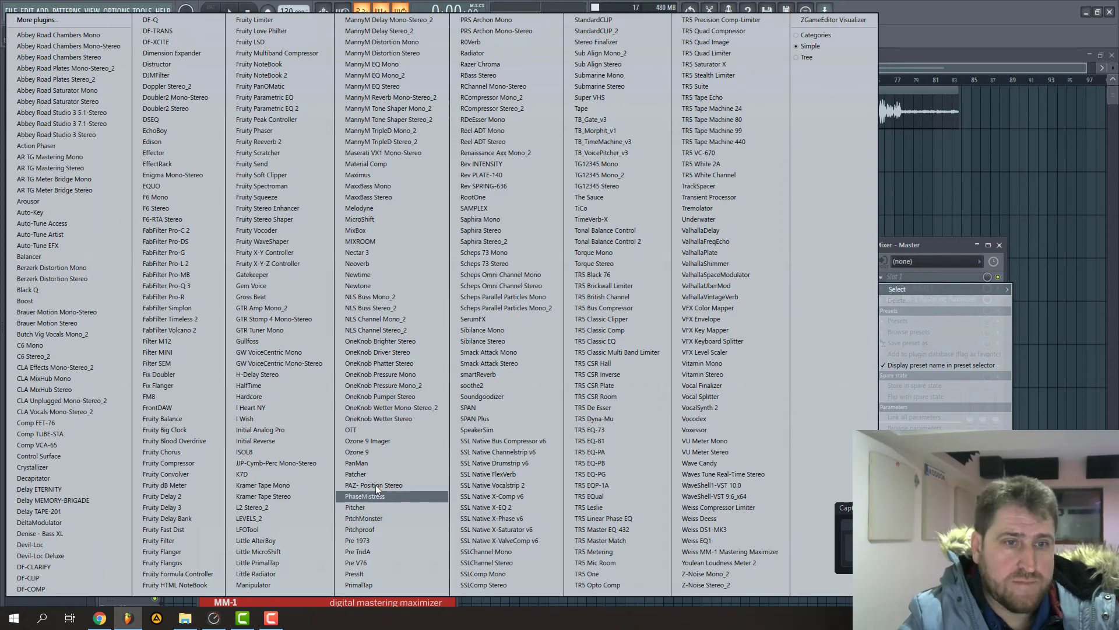
click(370, 453)
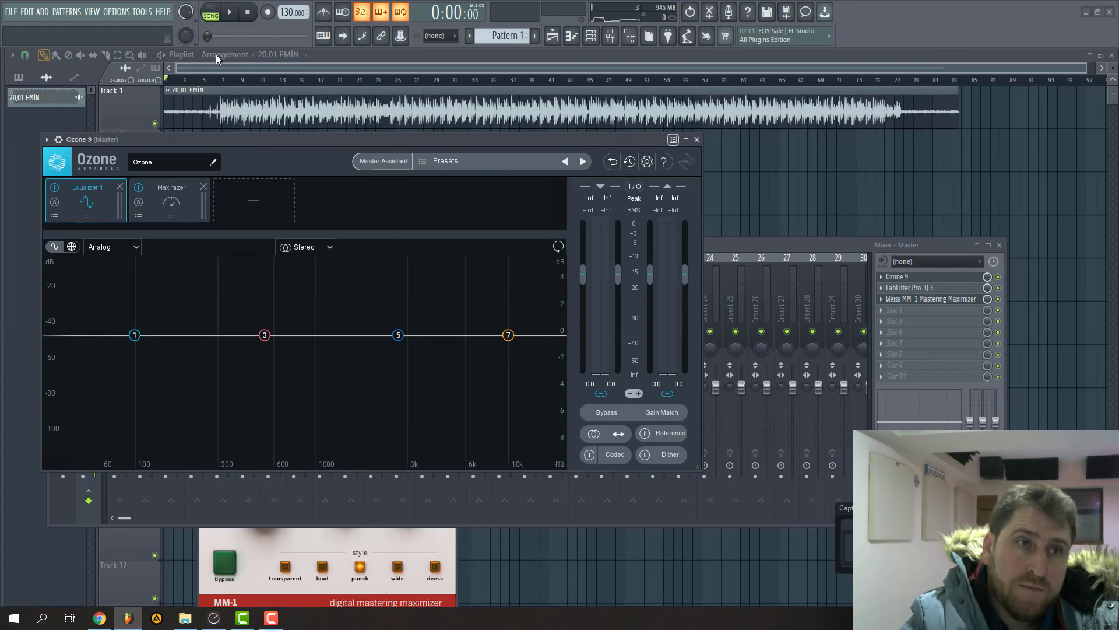
click(120, 186)
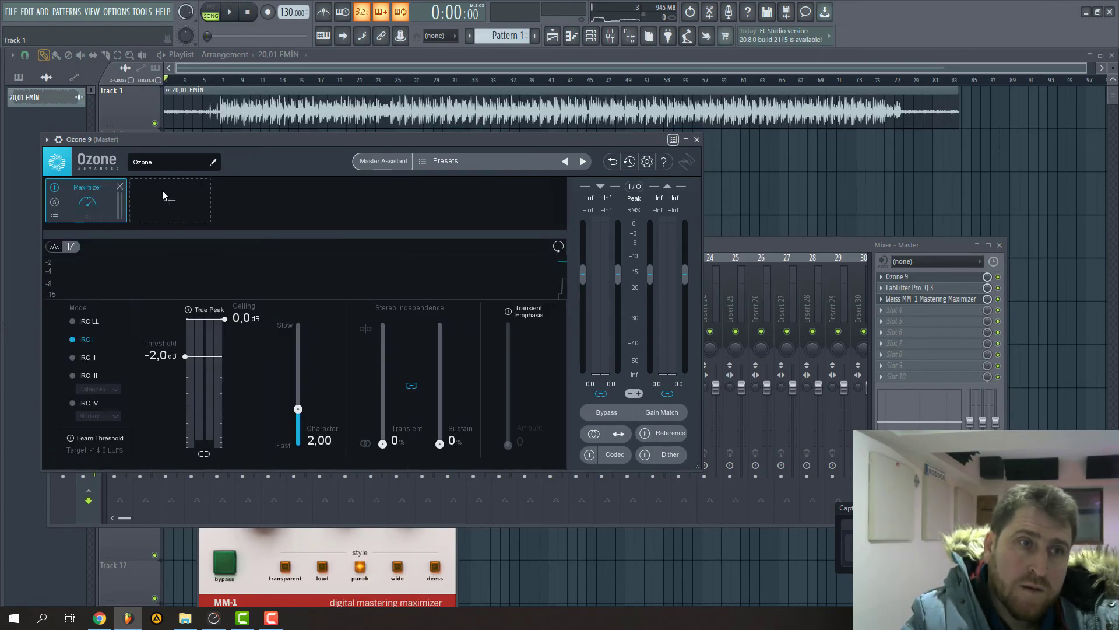
click(120, 187)
click(85, 203)
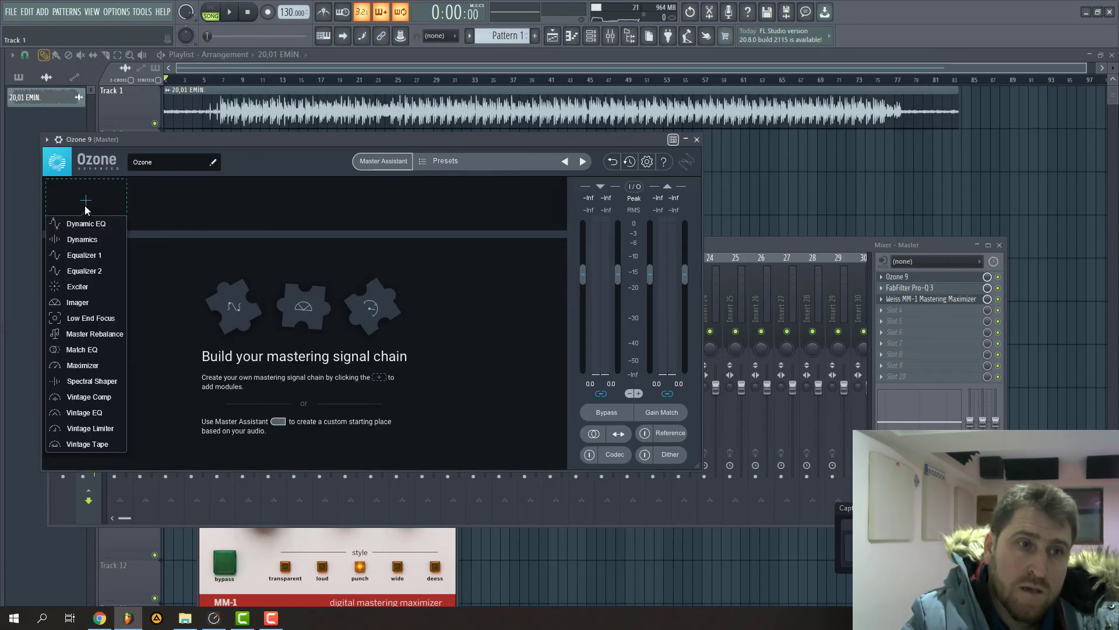
click(89, 291)
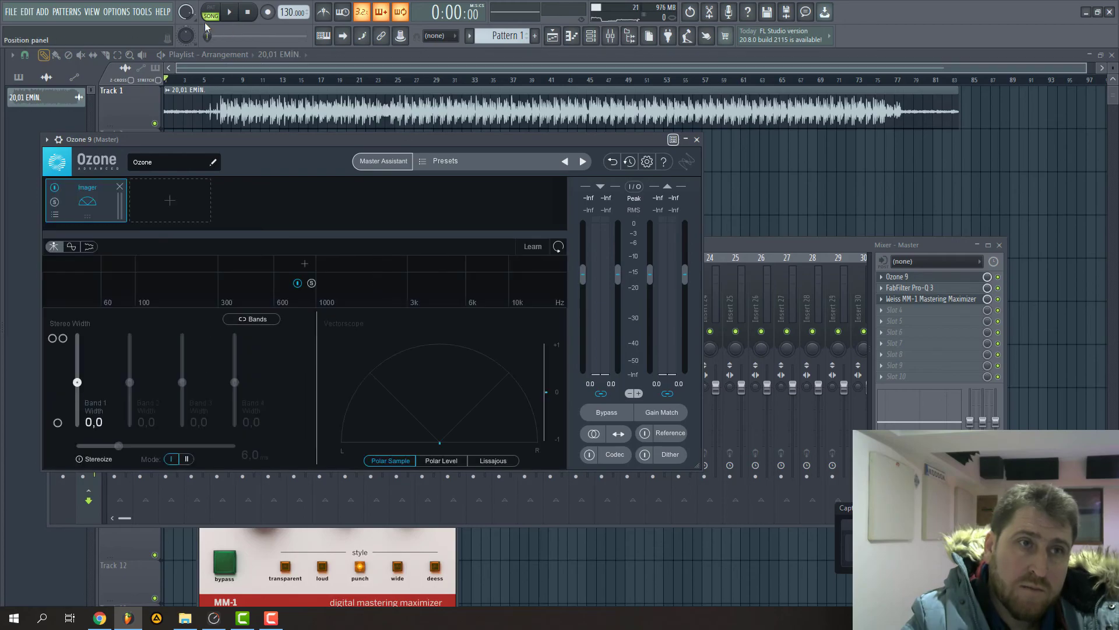
Load Tonal Balance Control 2 into slot 6 of the Master track and check the playing song against the Hip Hop target.
click(230, 15)
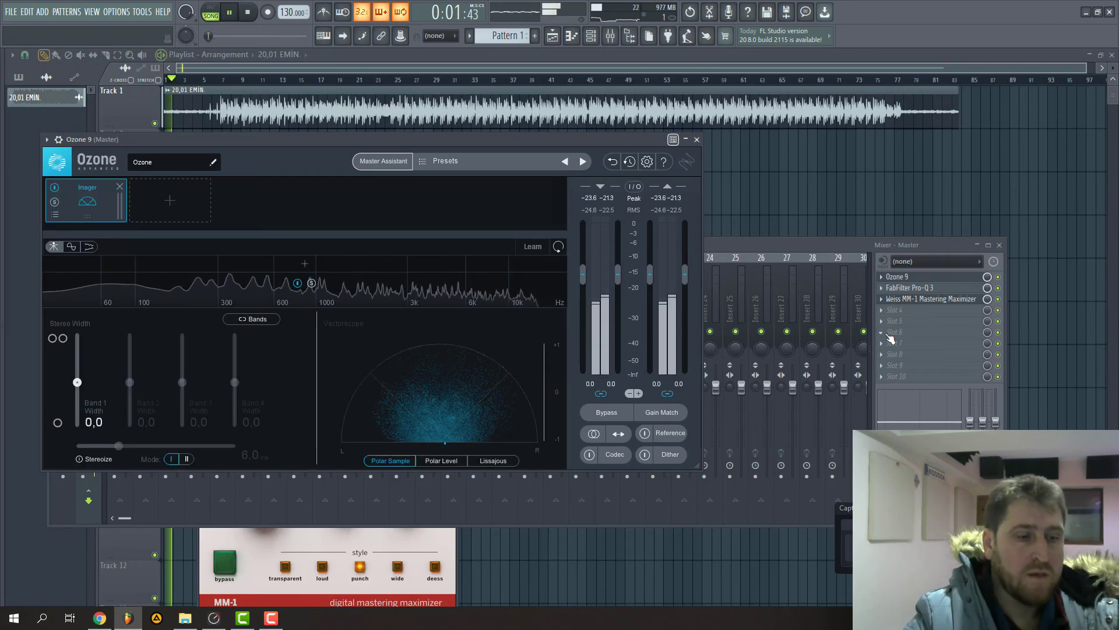
click(892, 331)
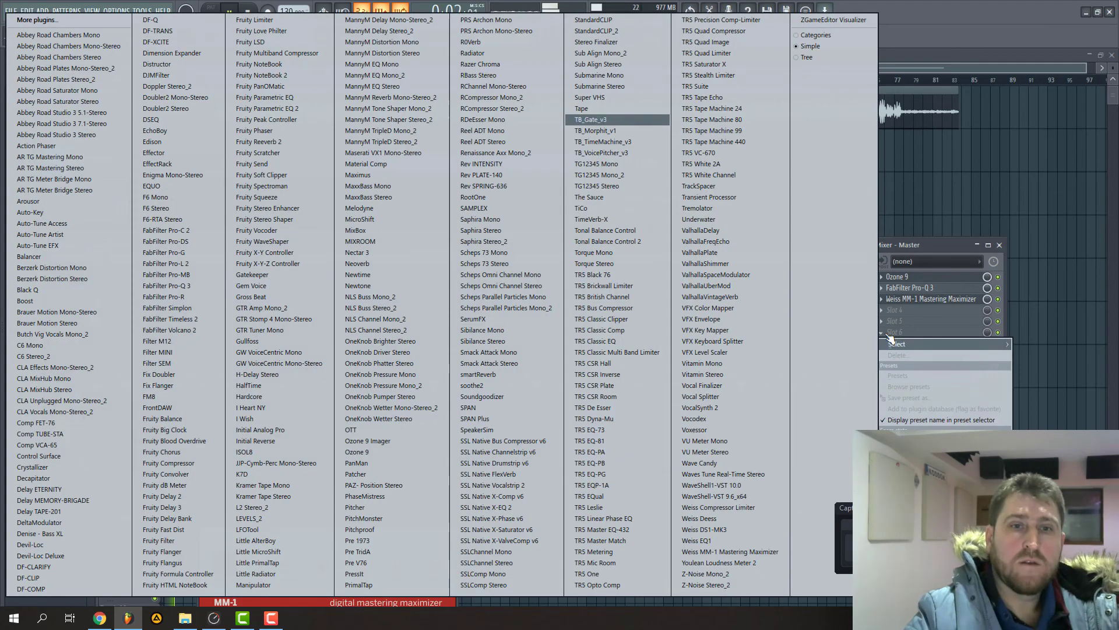
click(617, 242)
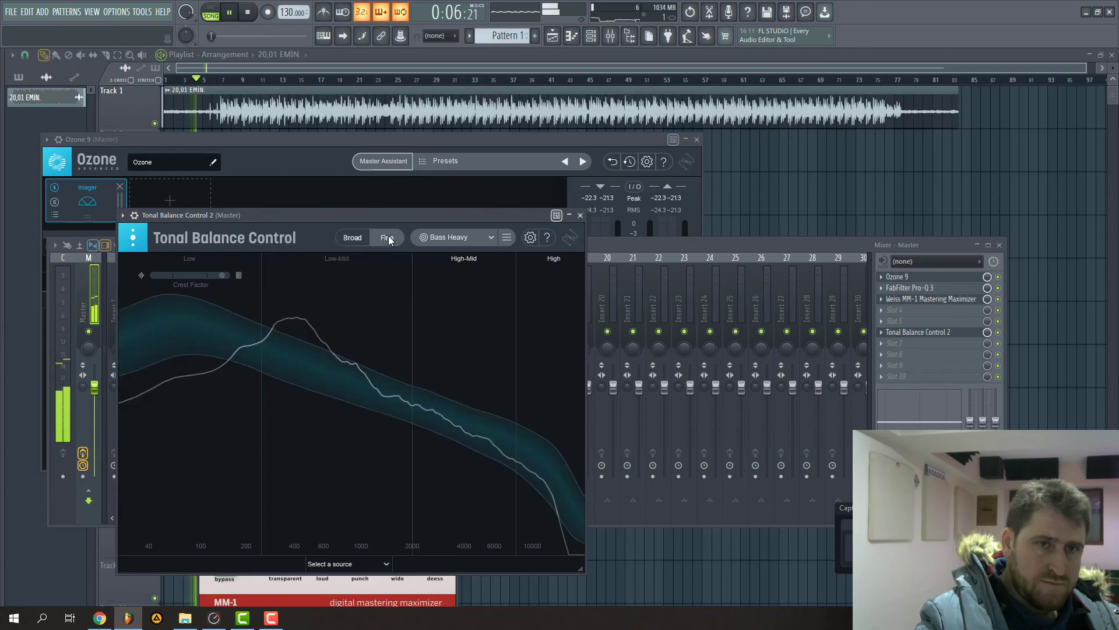
click(296, 80)
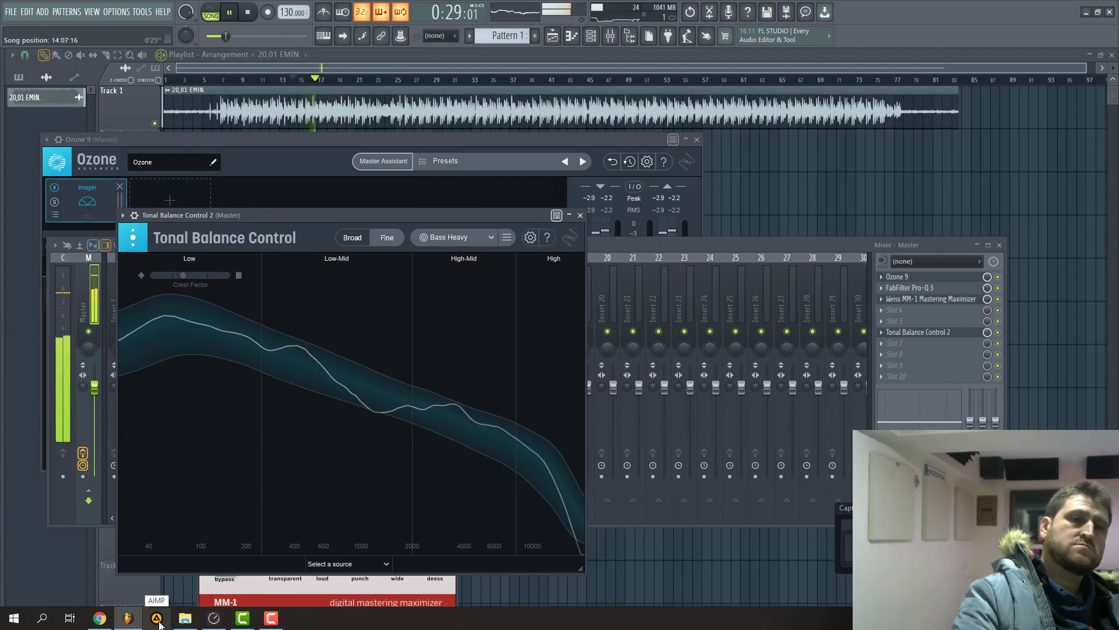
click(448, 237)
click(450, 312)
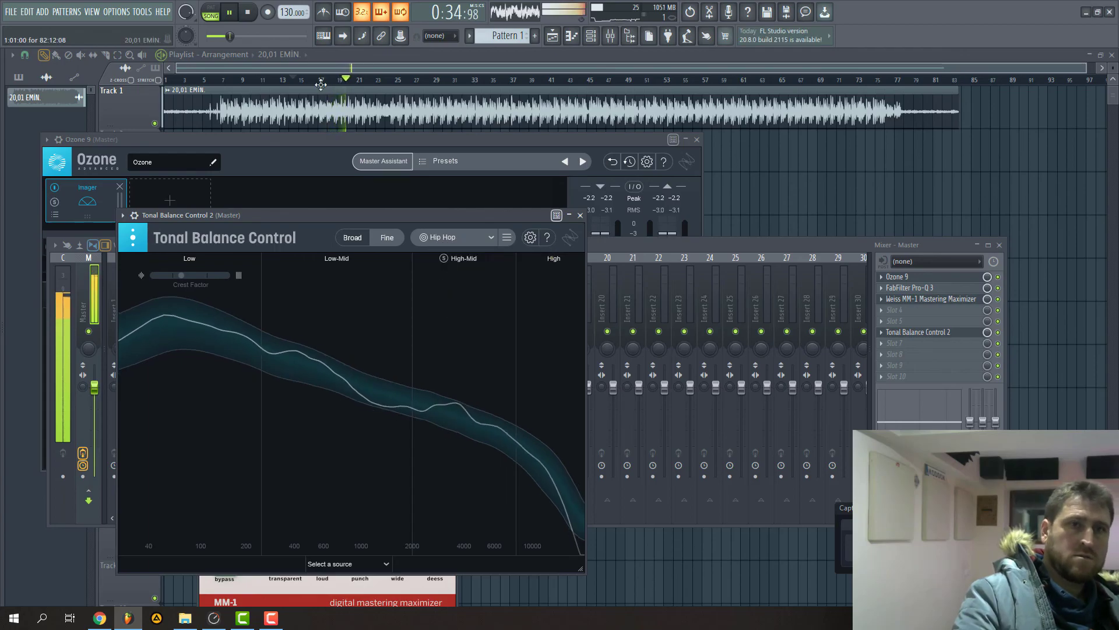
key(space)
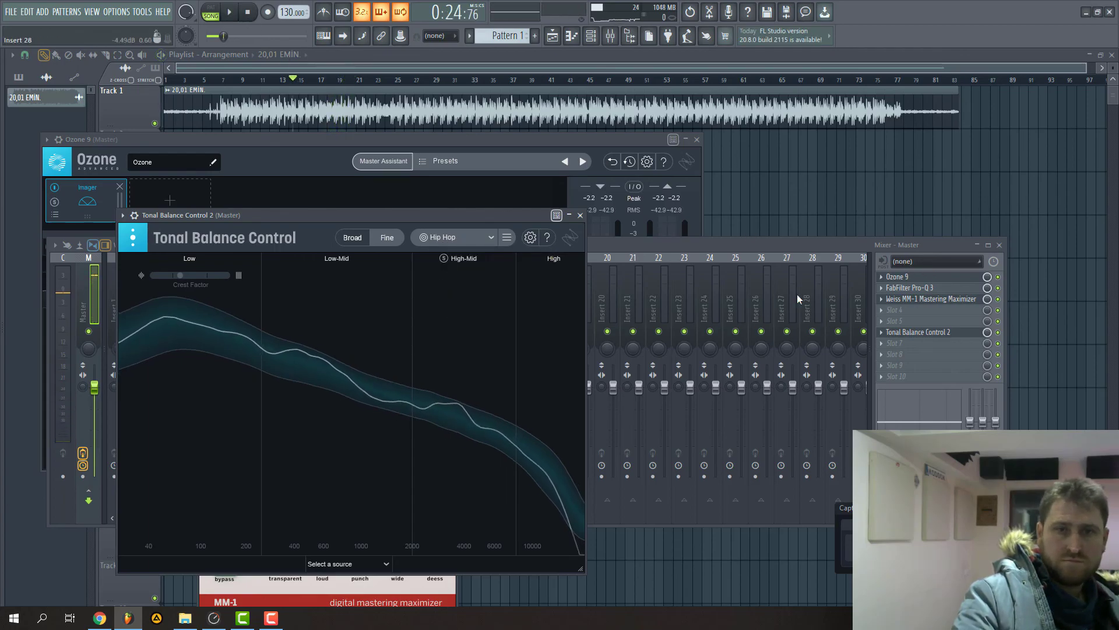
Add a Master Rebalance module after the Imager in Ozone 9 and set its Vocals gain to -1.1 dB.
click(927, 278)
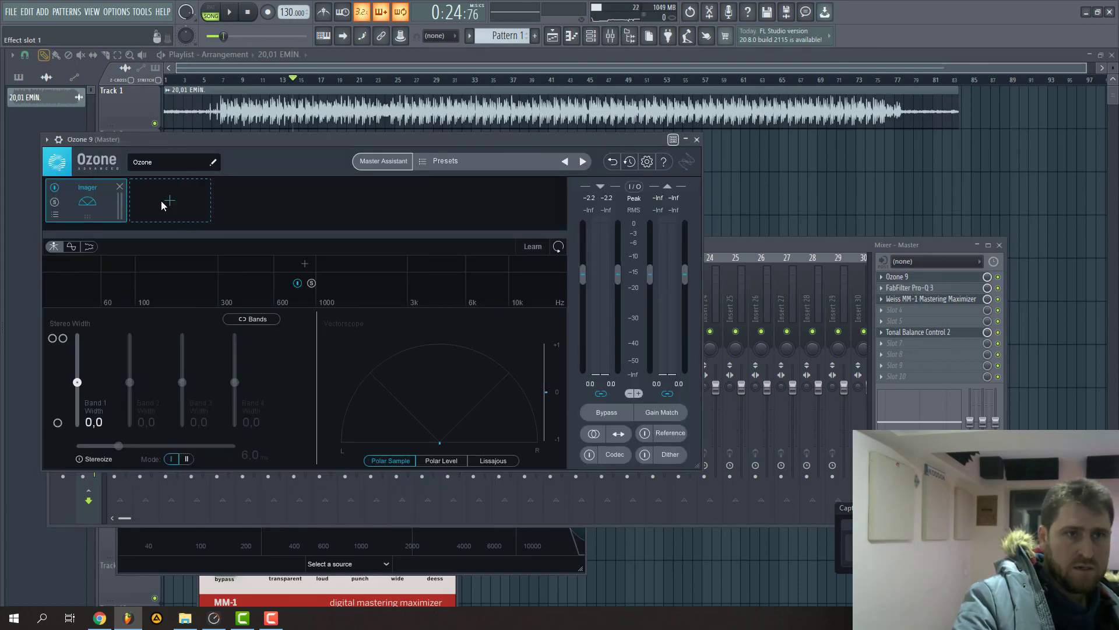
click(163, 205)
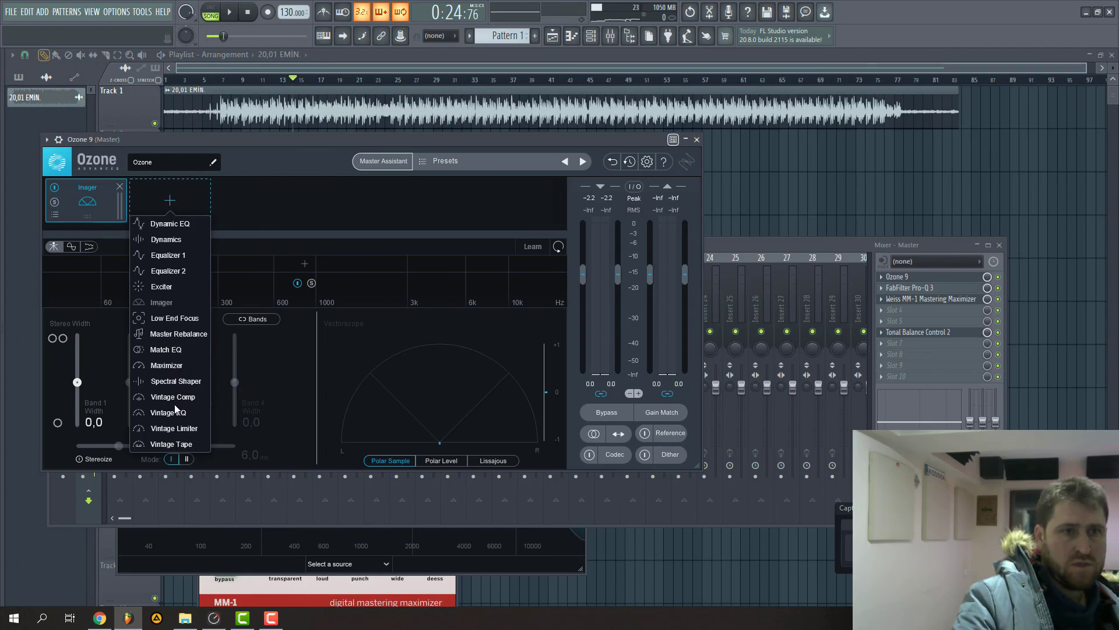
click(172, 334)
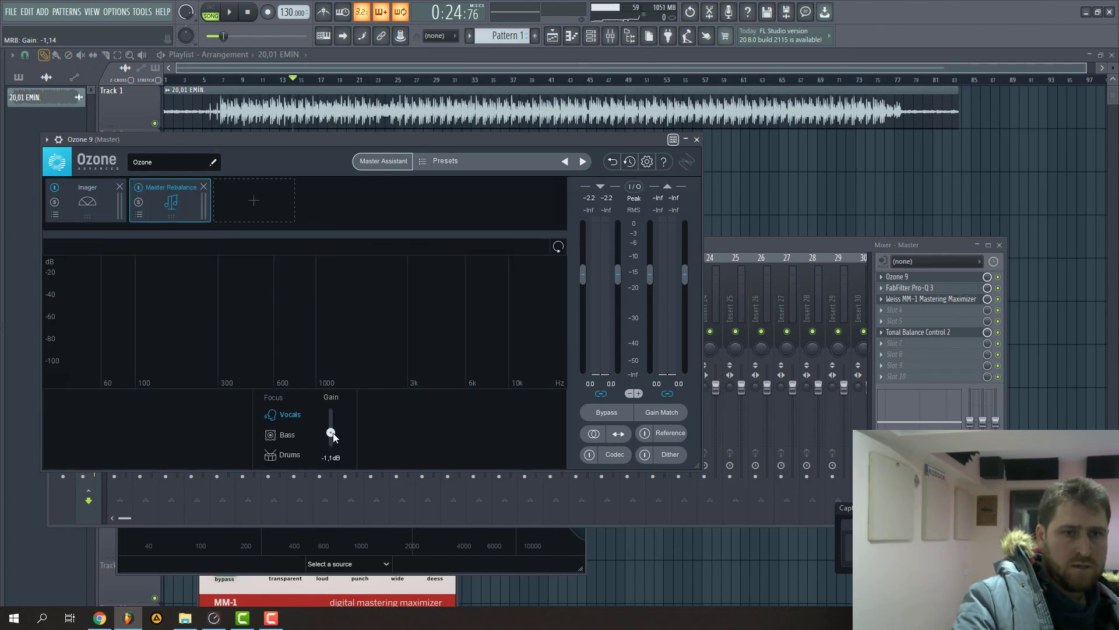
Split the Imager into four bands, set the Band 1 width to -69.6 and audition the song with the Ozone modules.
click(95, 217)
click(433, 263)
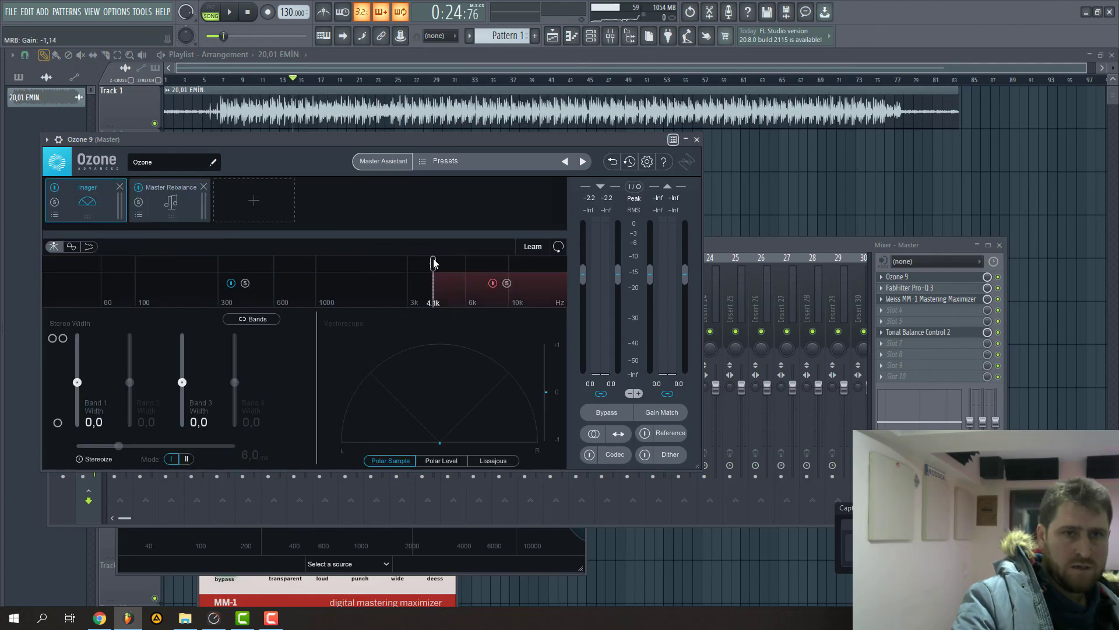
click(213, 262)
drag(83, 401, 85, 413)
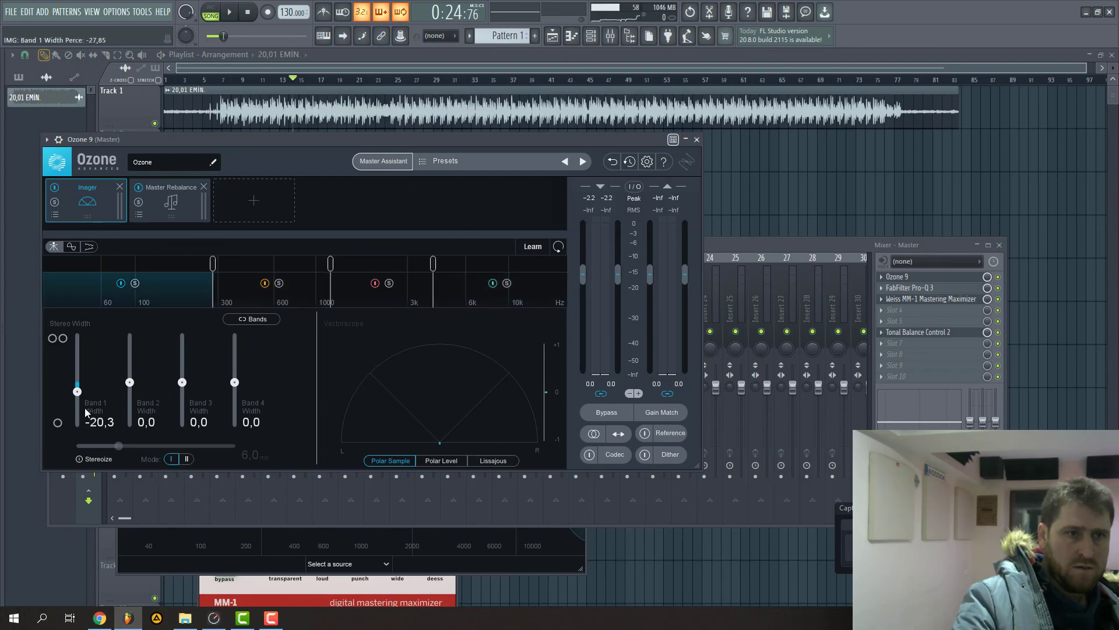
click(229, 13)
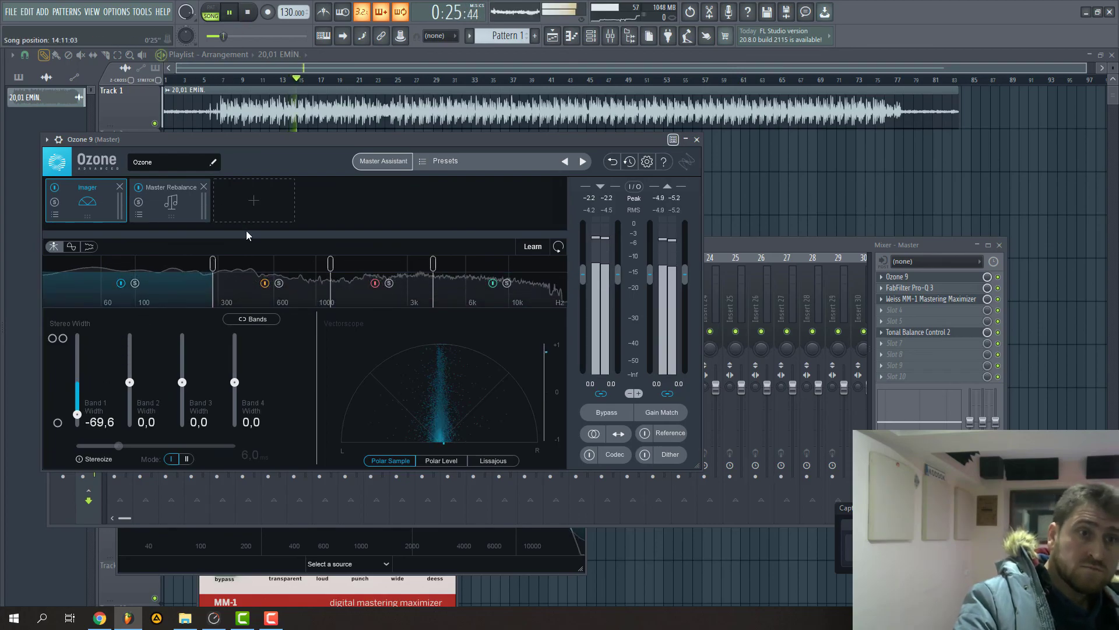
click(157, 201)
key(space)
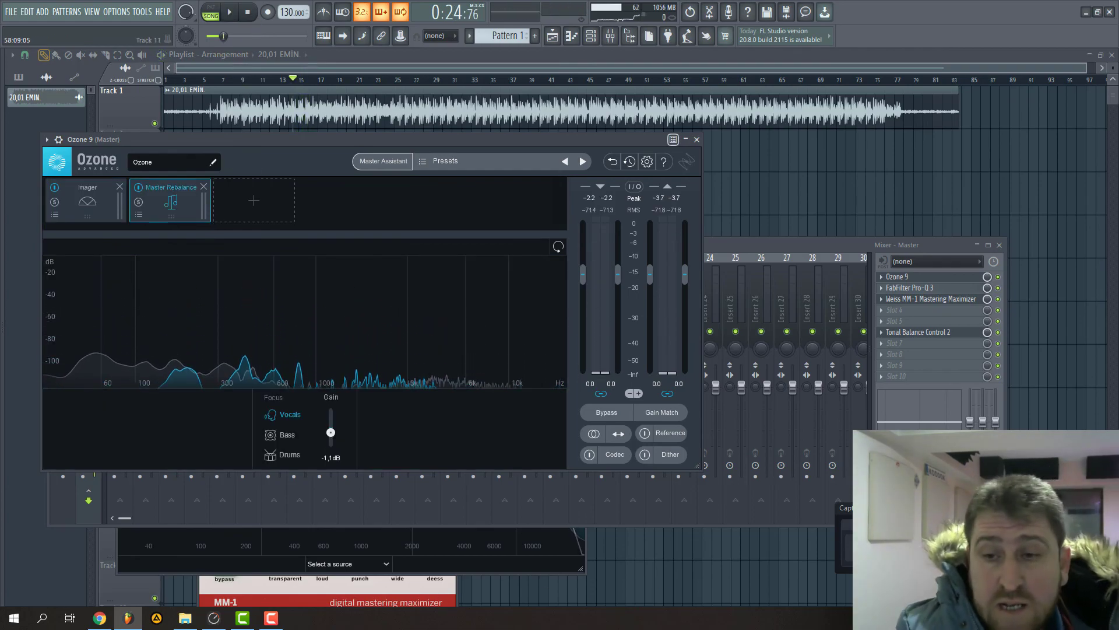